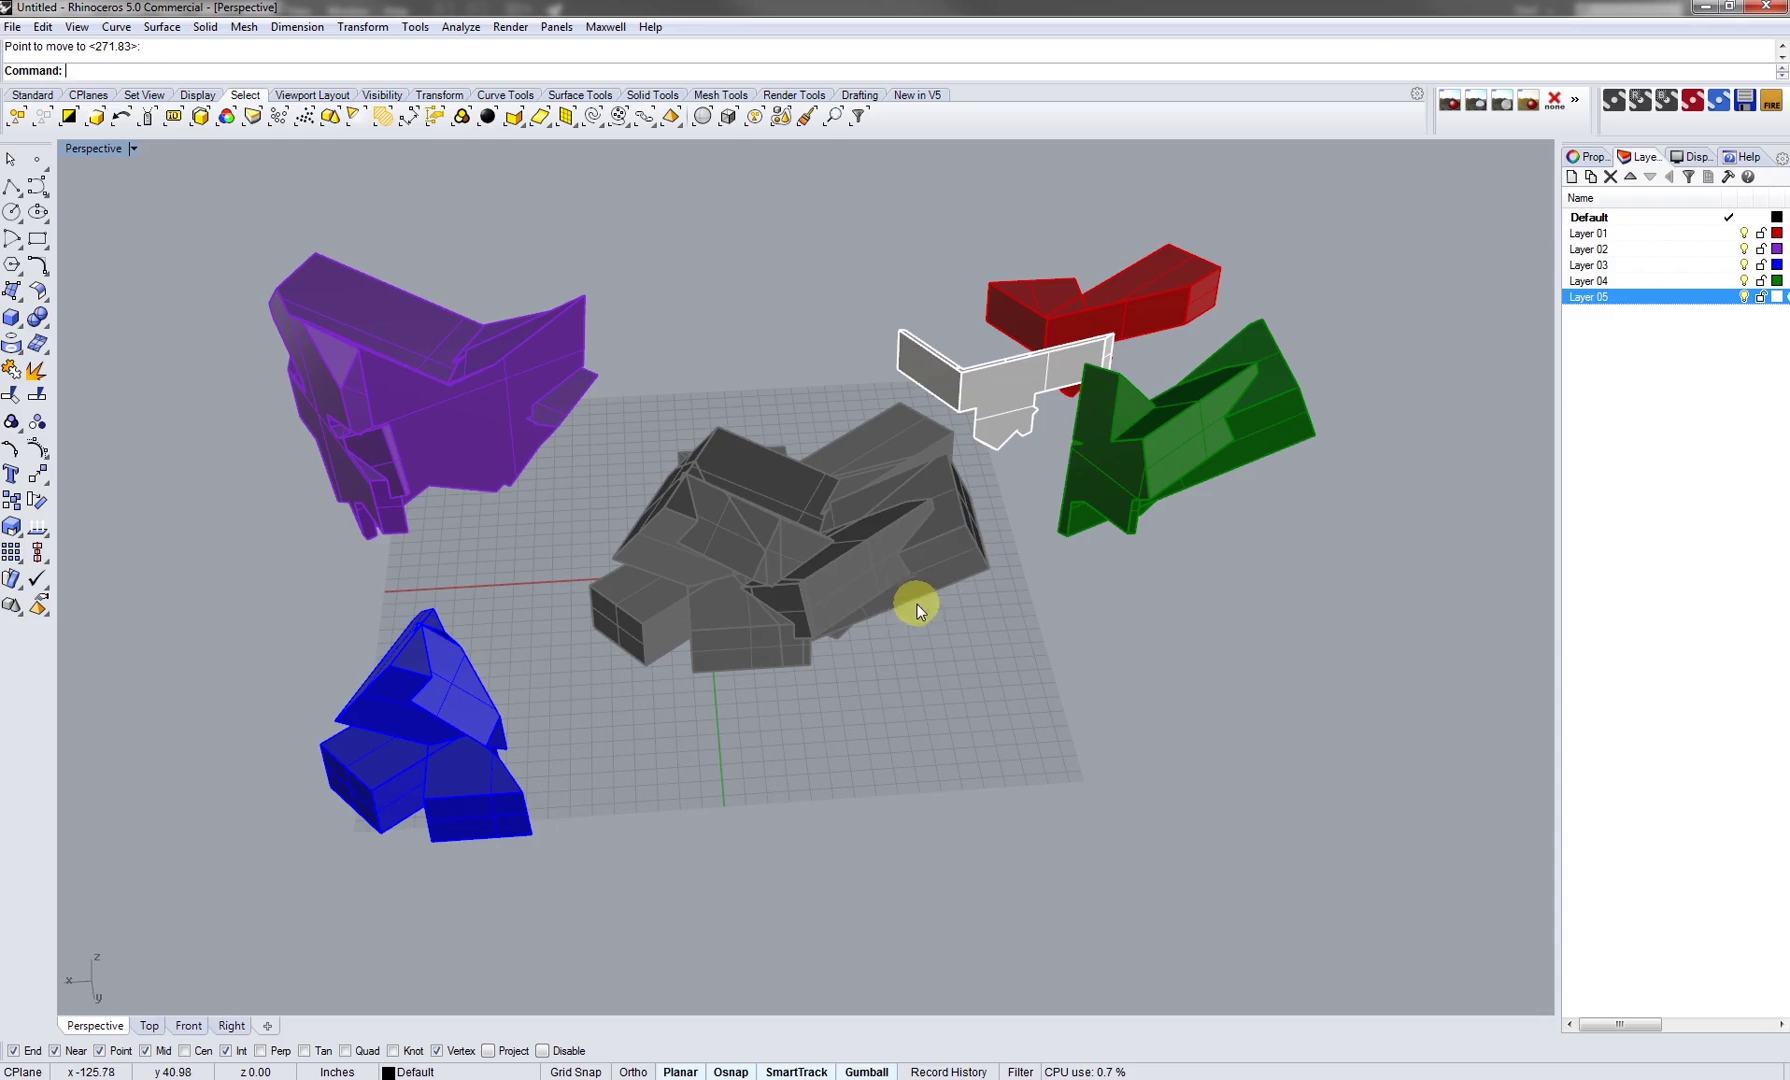
Set the perspective viewport's projection to Parallel in its viewport properties
right_click_drag(1039, 747, 943, 701)
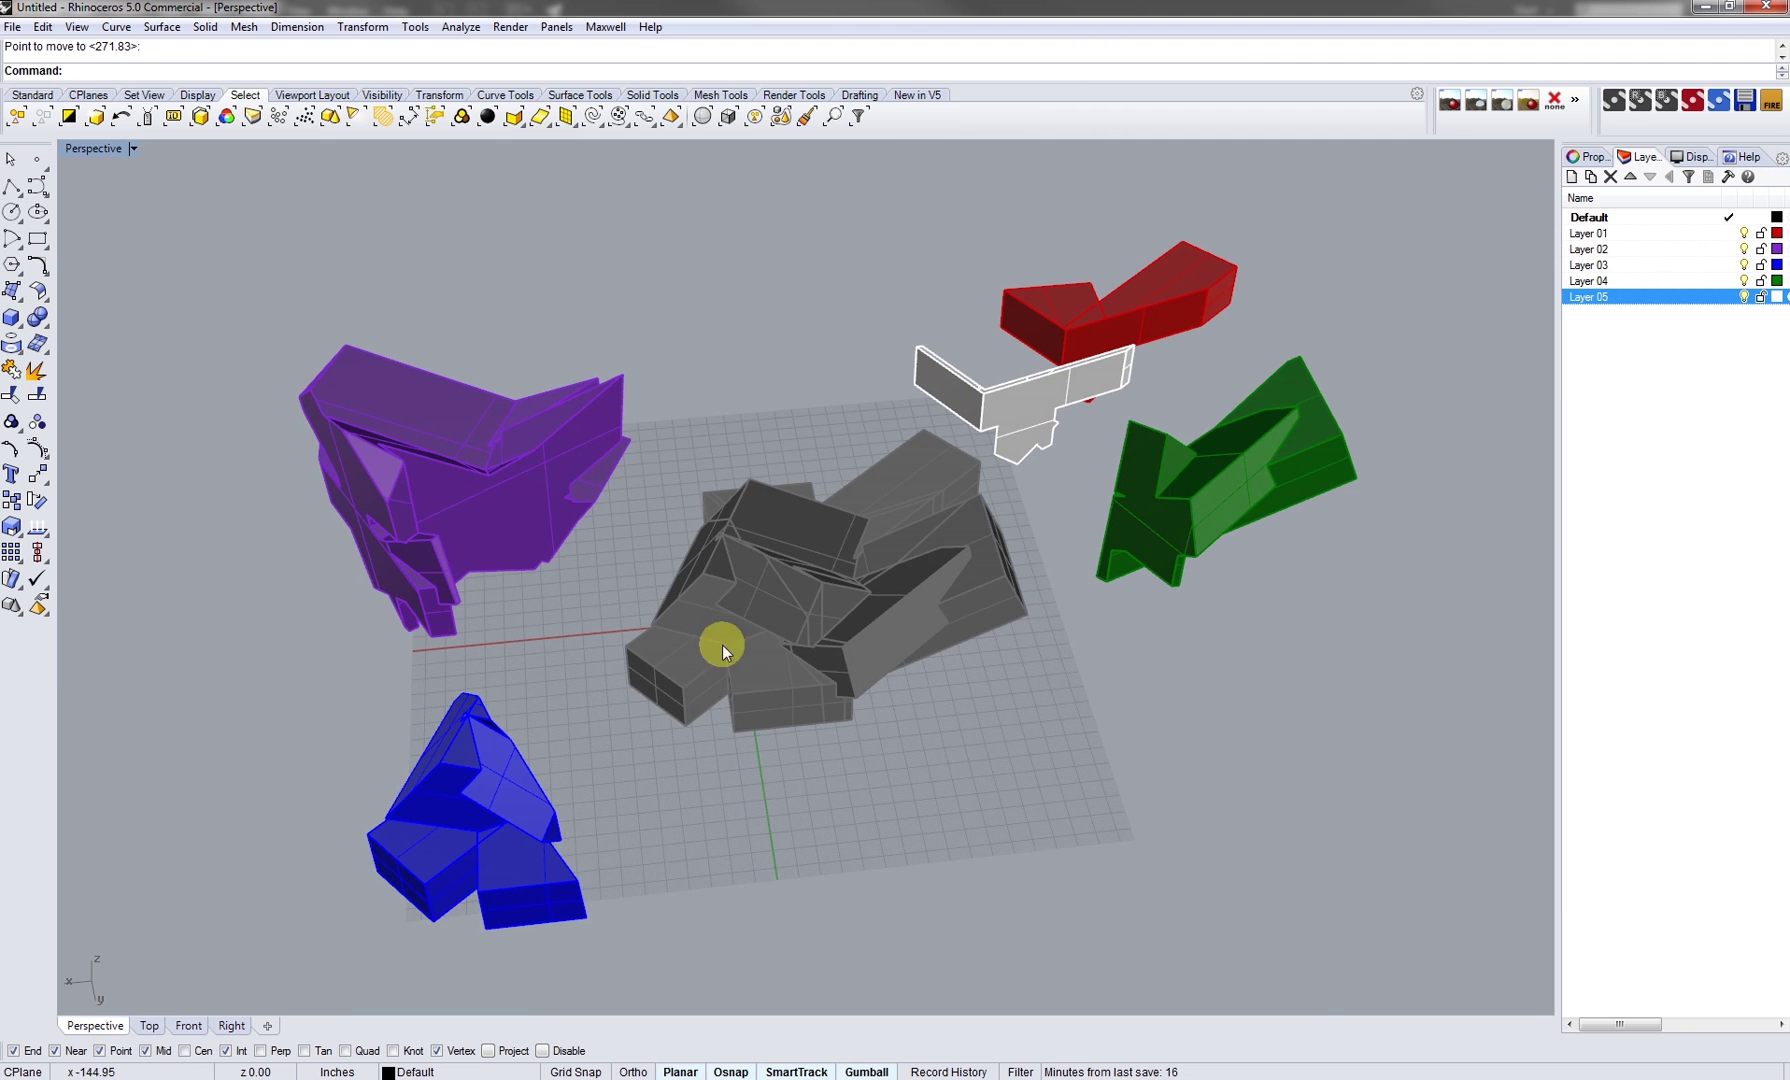
right_click_drag(654, 729, 771, 638)
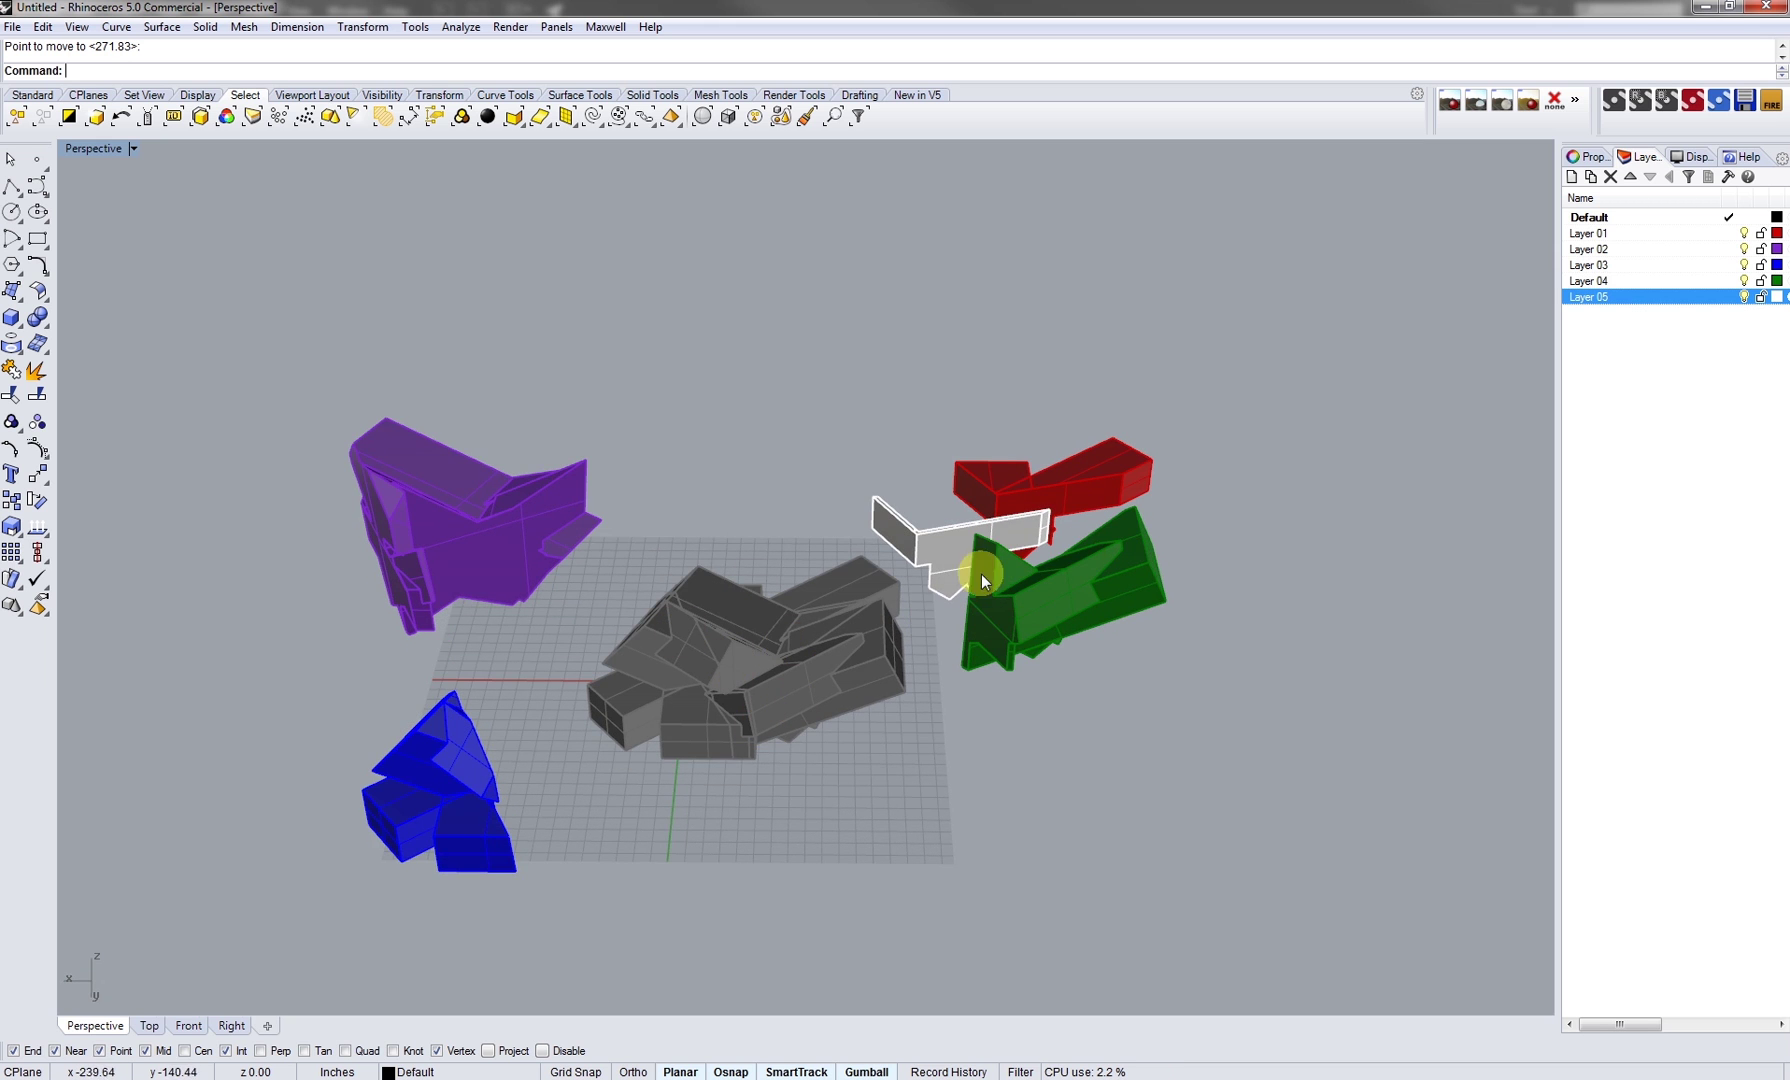
right_click_drag(929, 590, 920, 715)
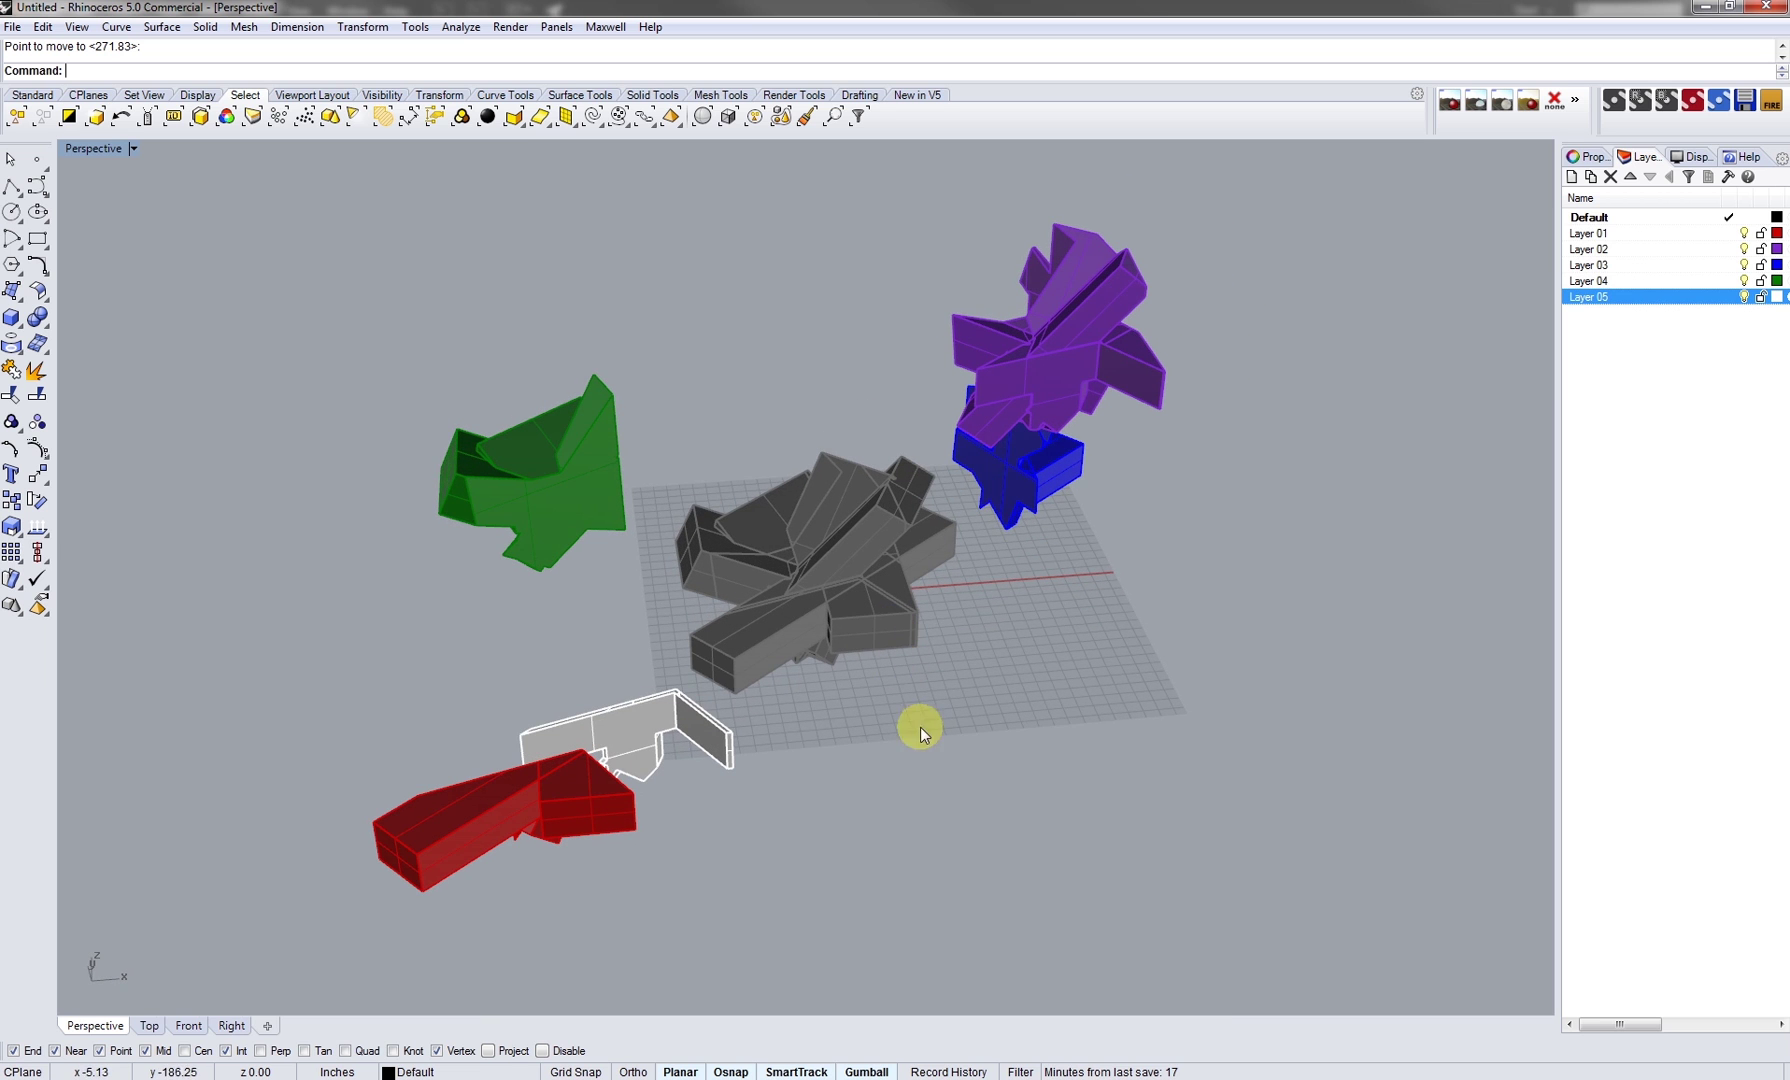
left_click(97, 157)
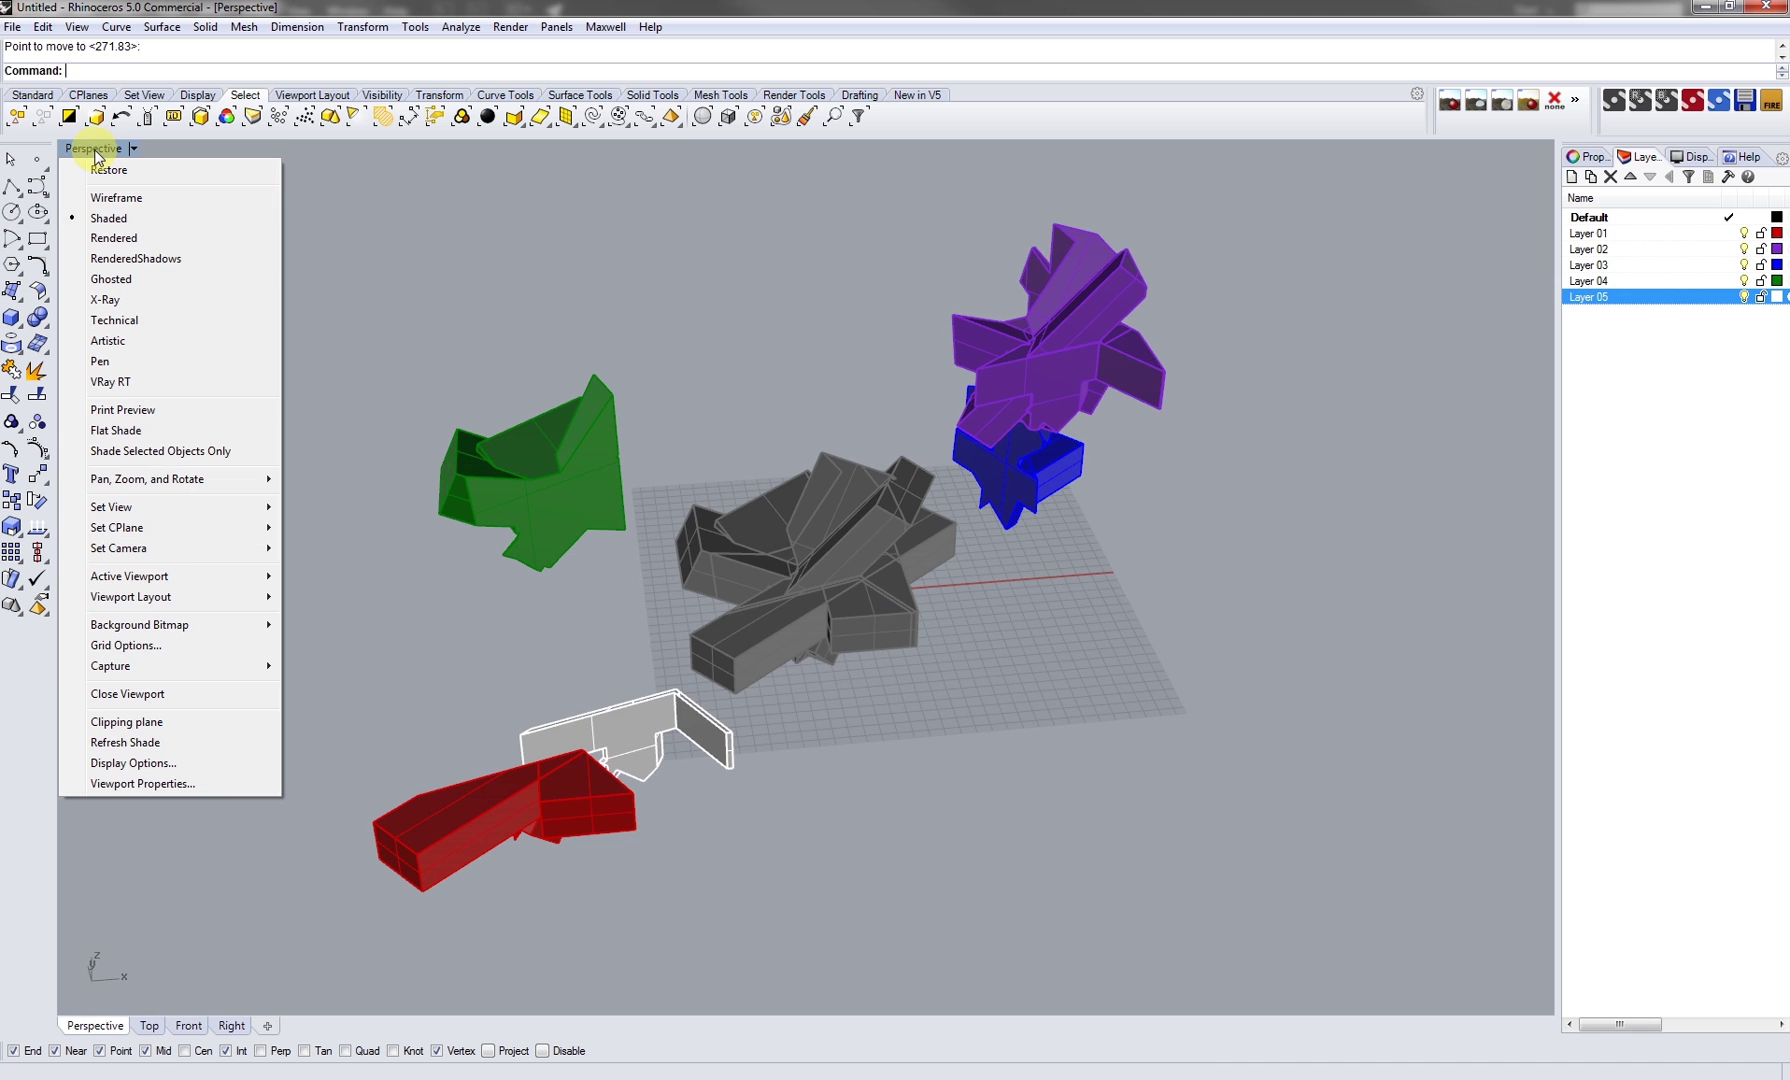
left_click(168, 786)
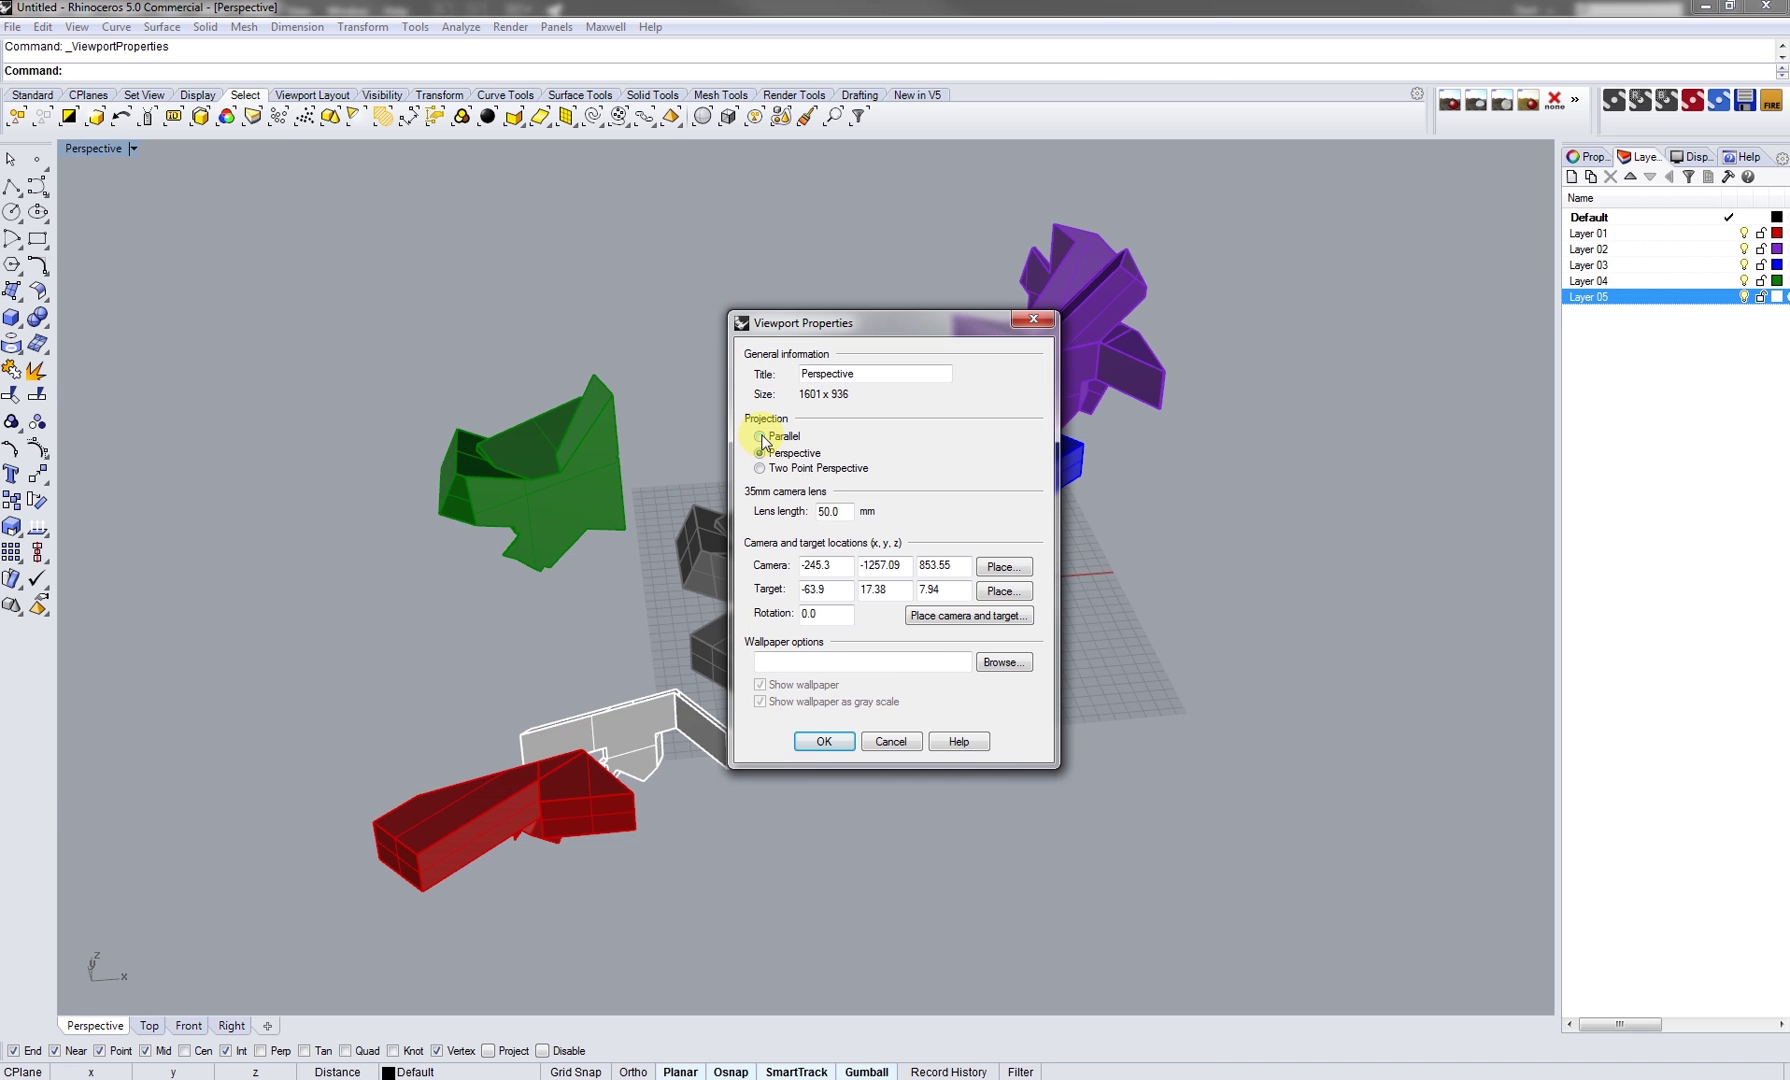
left_click(825, 741)
Draw a polyline guide from the purple piece's lower outer corner to the matching upper edge of the gray central model
right_click_drag(839, 579, 842, 622)
scroll(842, 622, "up", 4)
mouse_move(855, 626)
right_mouse_down("shift")
mouse_move(872, 630)
mouse_move(844, 600)
mouse_move(835, 675)
mouse_move(827, 607)
mouse_move(834, 627)
mouse_move(847, 611)
right_mouse_up("shift")
scroll(871, 630, "down", 2)
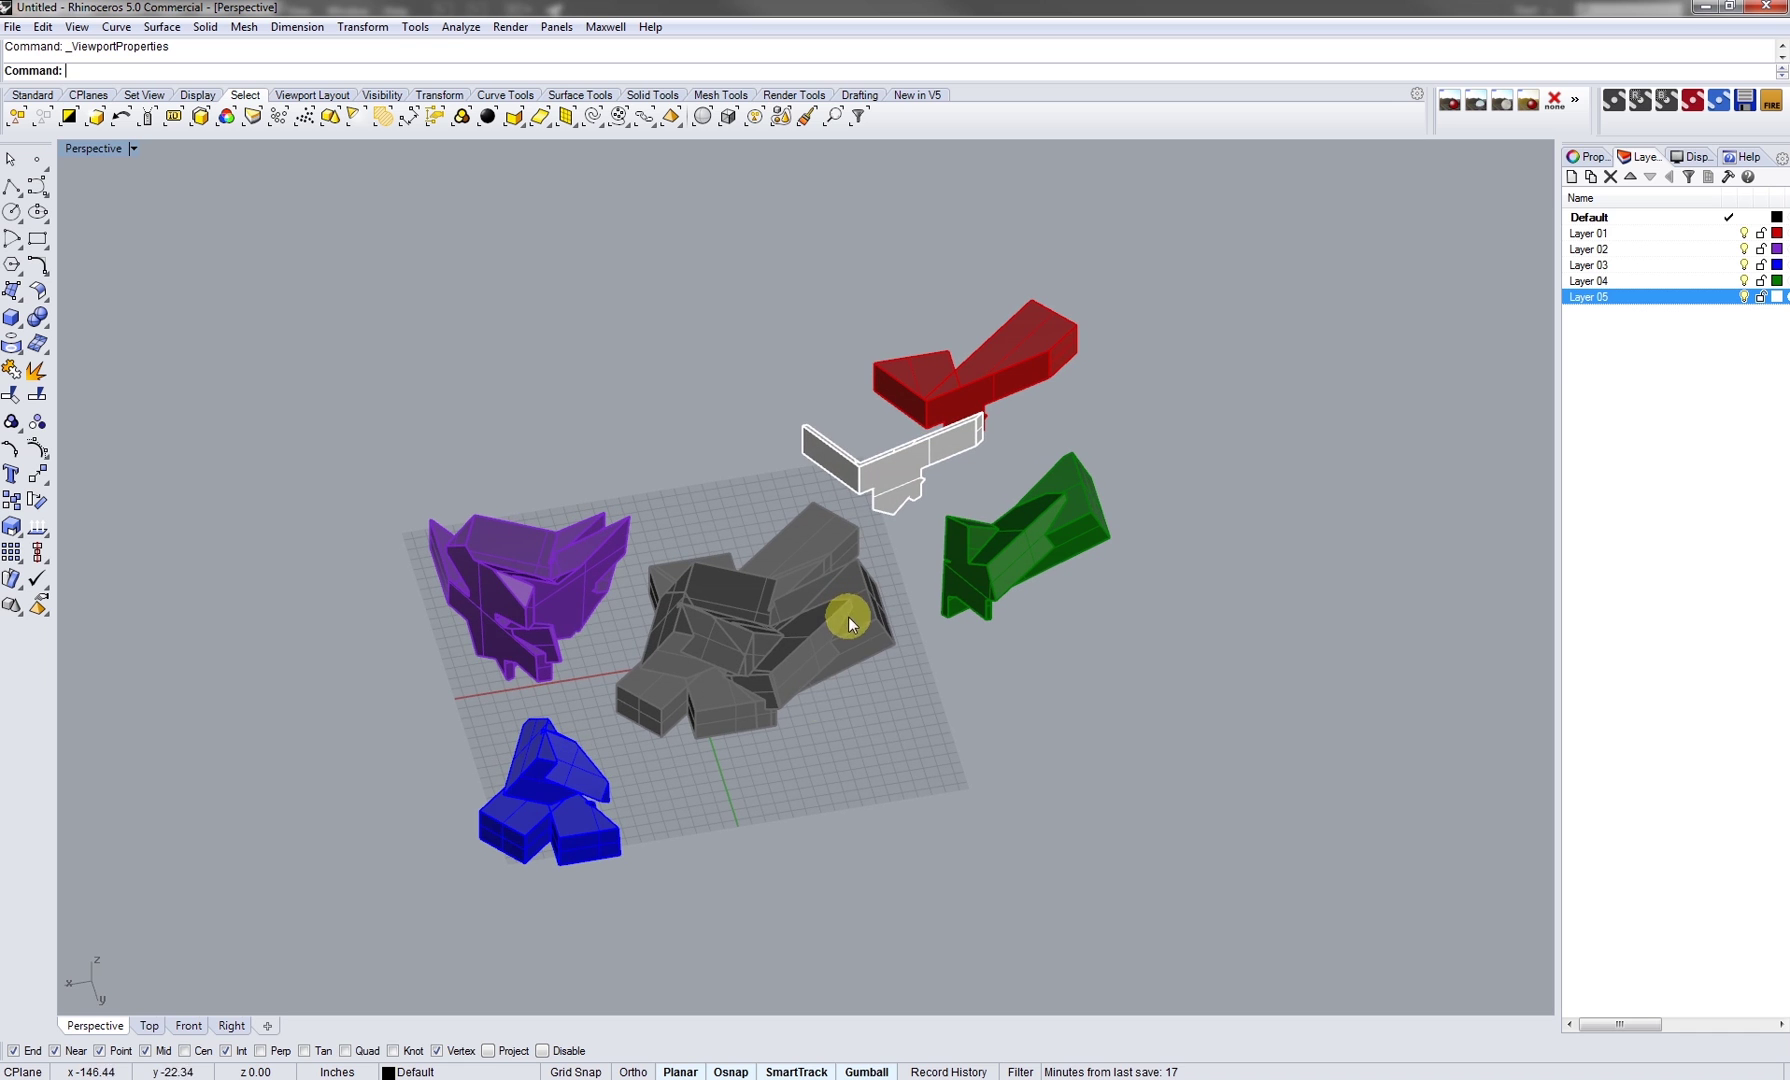
left_click(11, 186)
right_click_drag(528, 388, 588, 408)
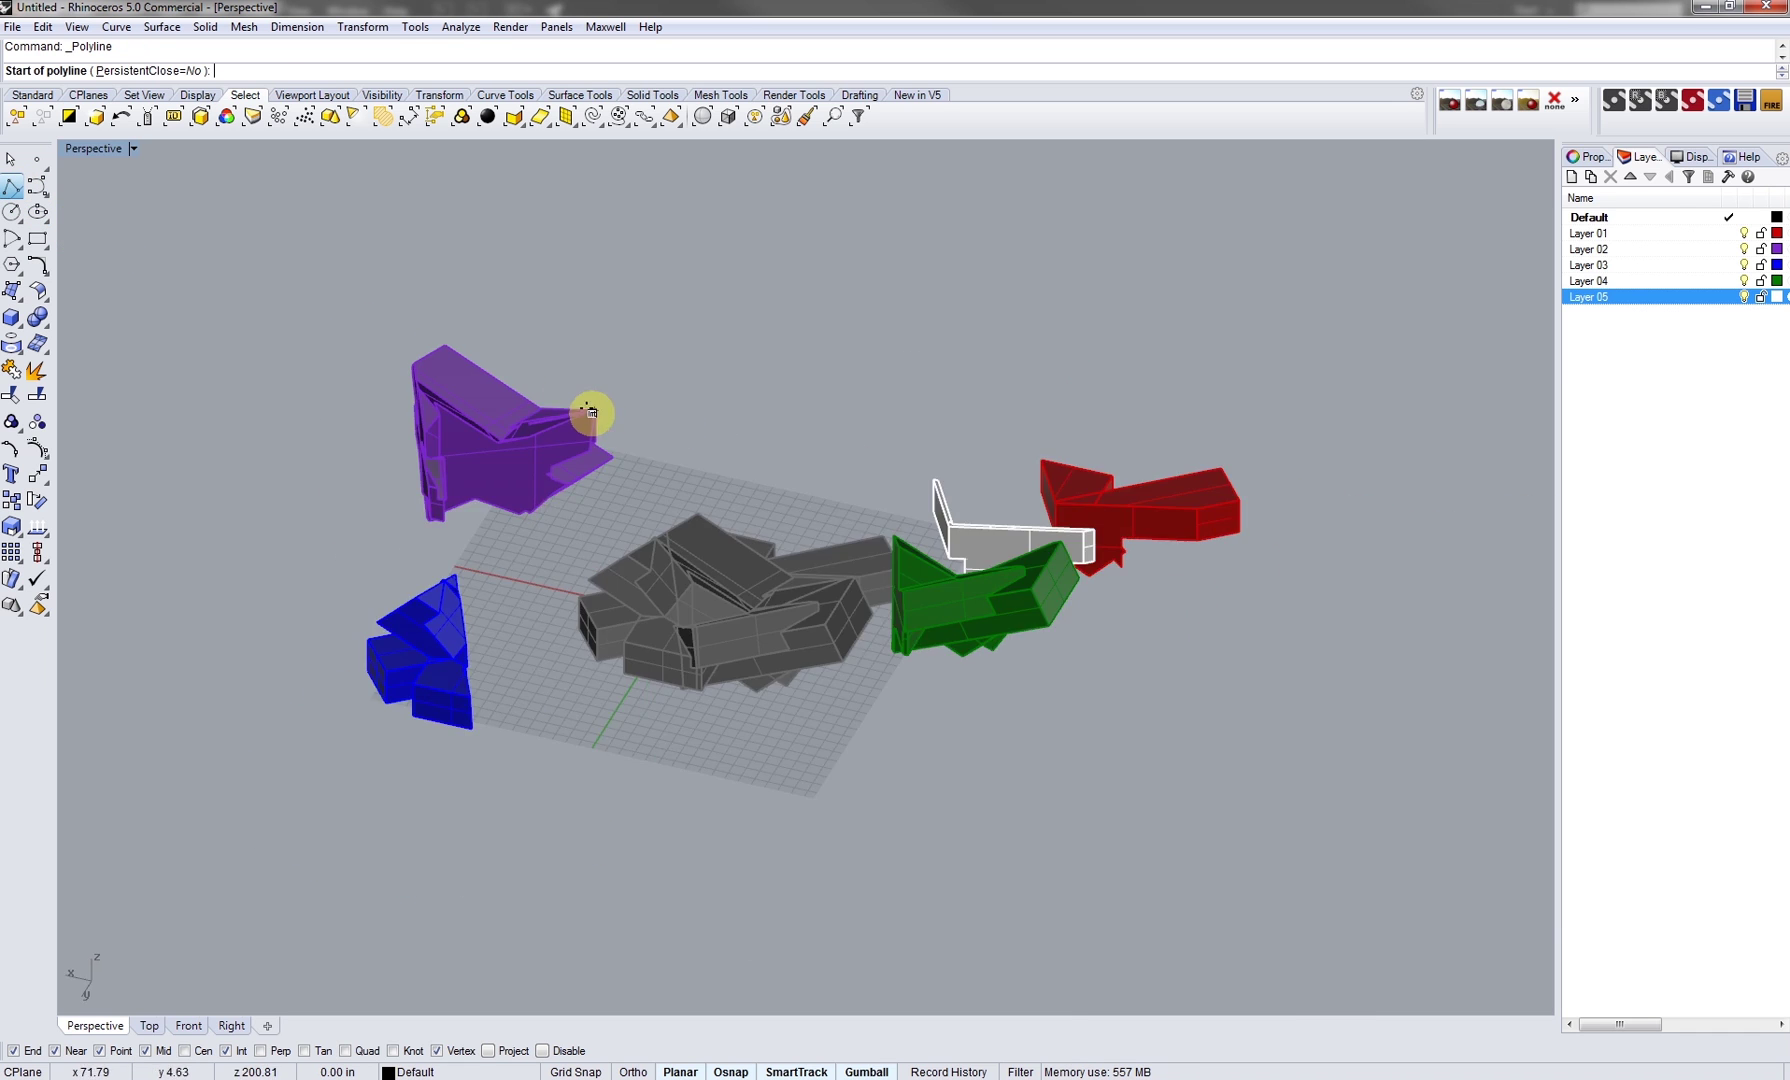
scroll(680, 548, "up", 5)
right_click_drag(685, 504, 736, 590)
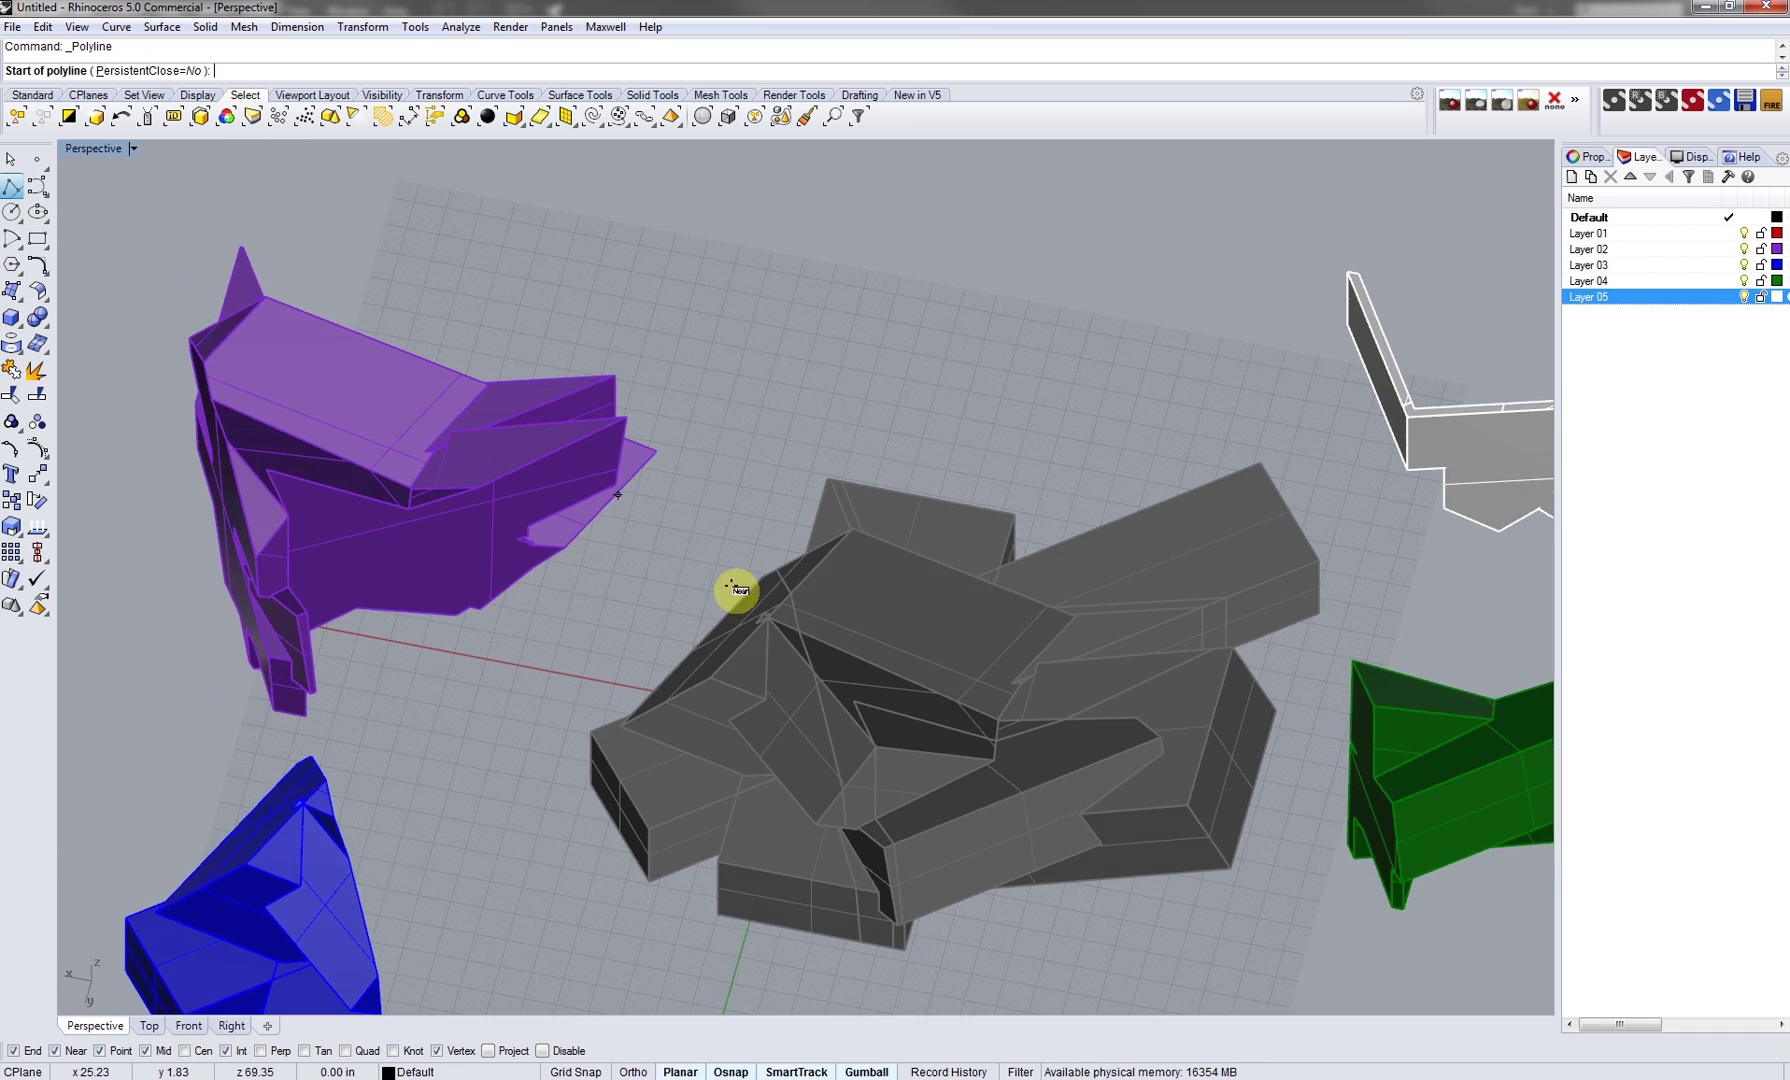
left_click(659, 450)
left_click(1001, 587)
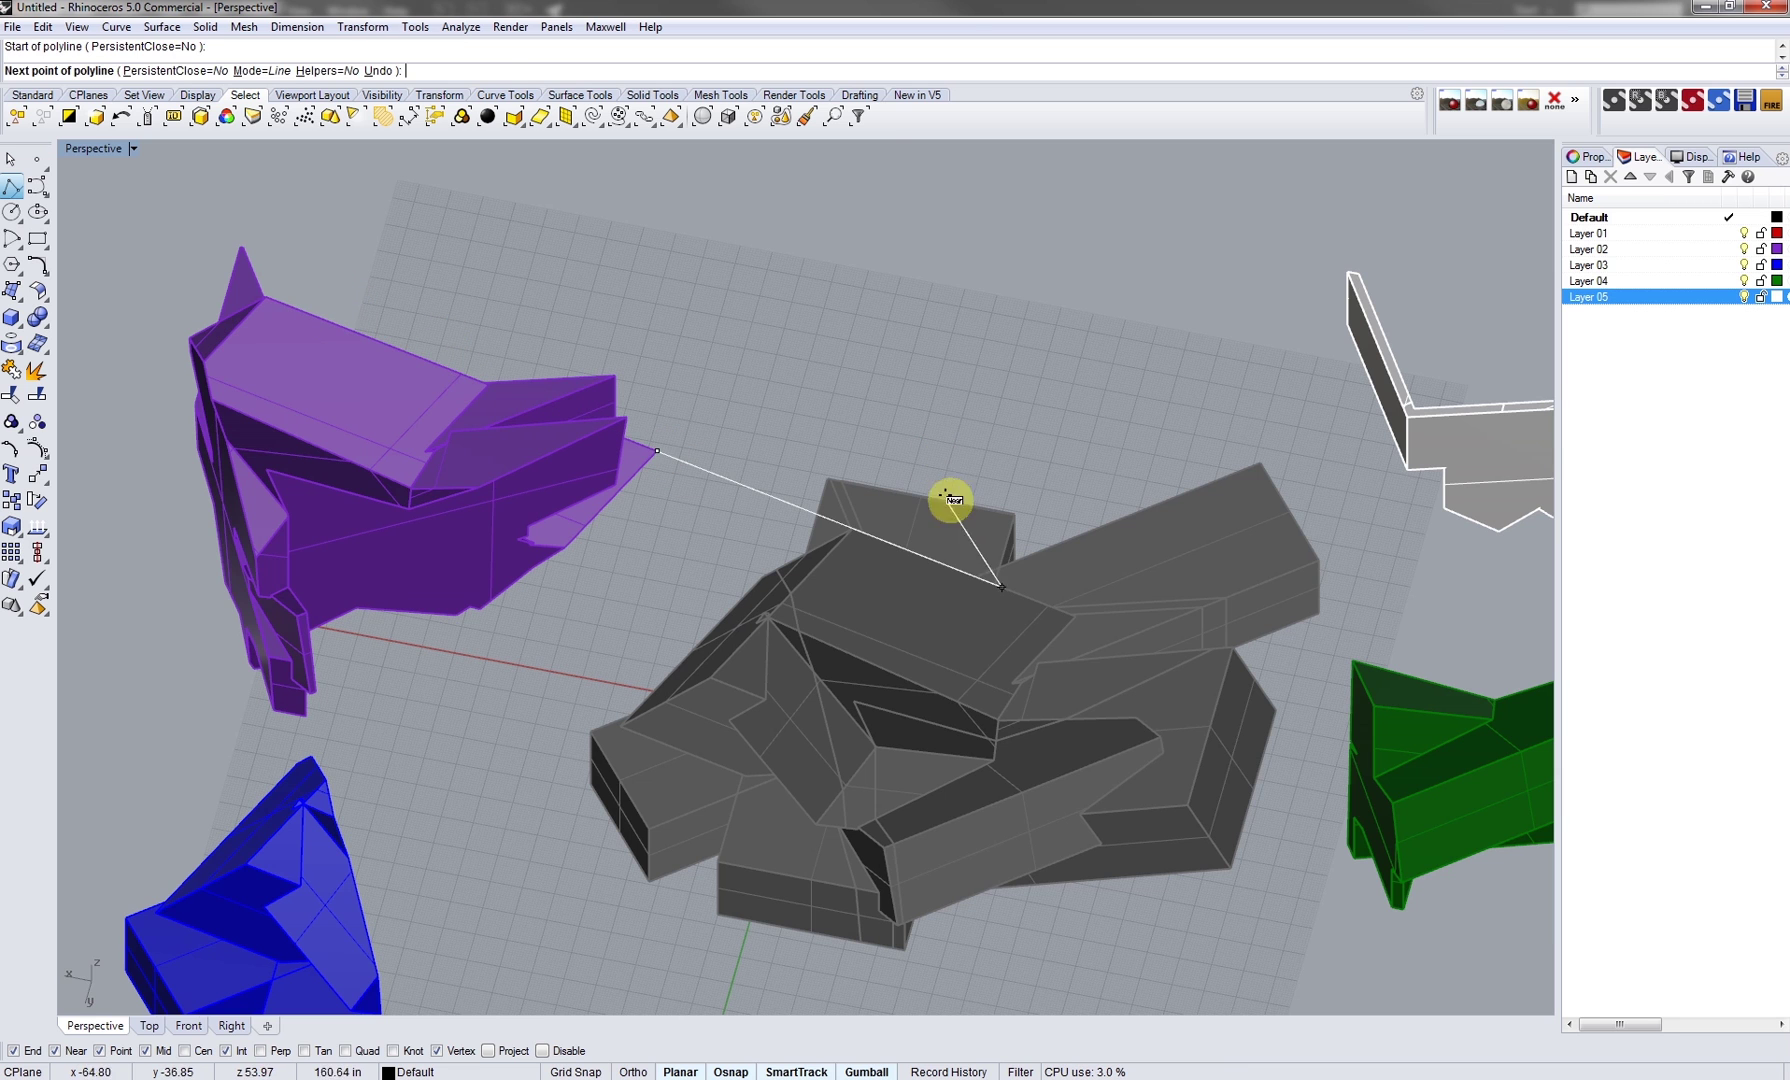
left_click(1078, 617)
right_click(1074, 614)
Draw a second guide line from the gray central model's upper side corner to the matching point on the purple piece's bottom edge
scroll(985, 585, "down", 7)
right_click_drag(952, 640, 885, 597)
scroll(846, 645, "up", 6)
scroll(846, 645, "up", 2)
scroll(817, 636, "down", 4)
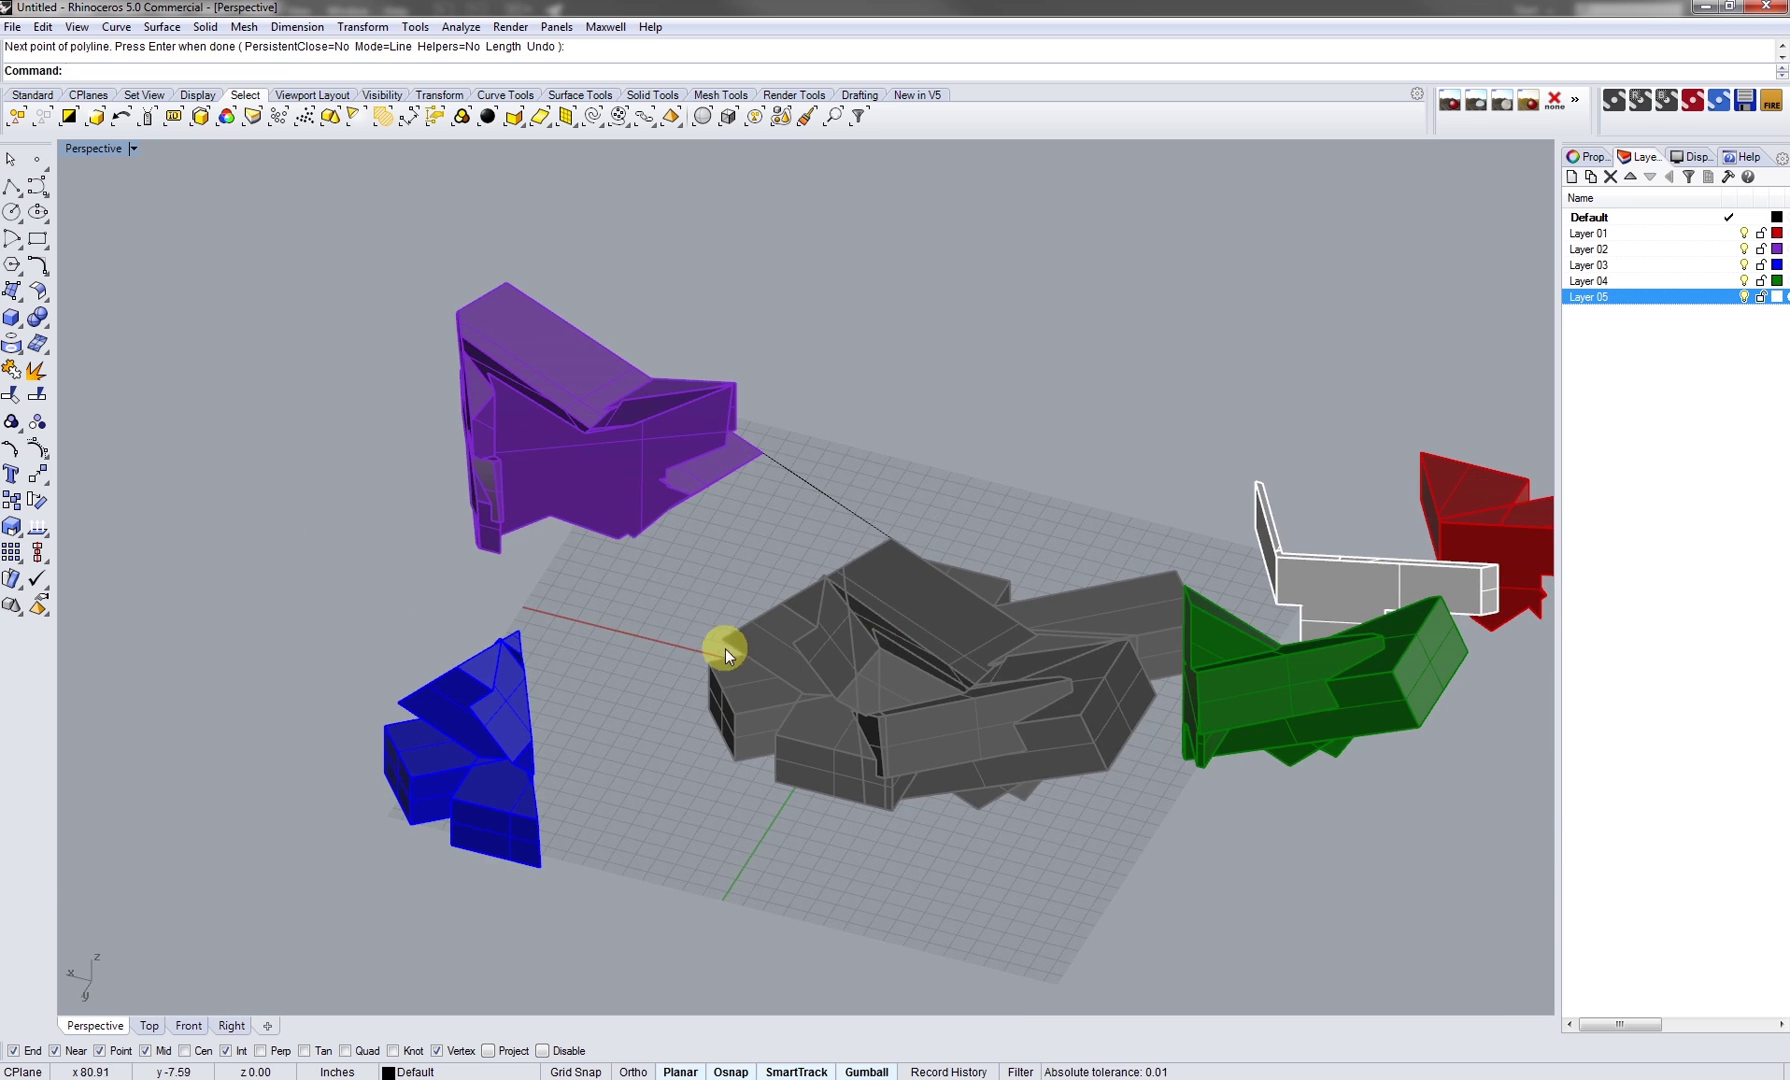
right_click(729, 652)
left_click(725, 649)
scroll(719, 643, "down", 2)
scroll(784, 672, "up", 4)
scroll(787, 688, "down", 4)
scroll(635, 644, "up", 1)
right_click_drag(450, 535, 547, 578)
scroll(750, 558, "down", 3)
scroll(611, 540, "up", 4)
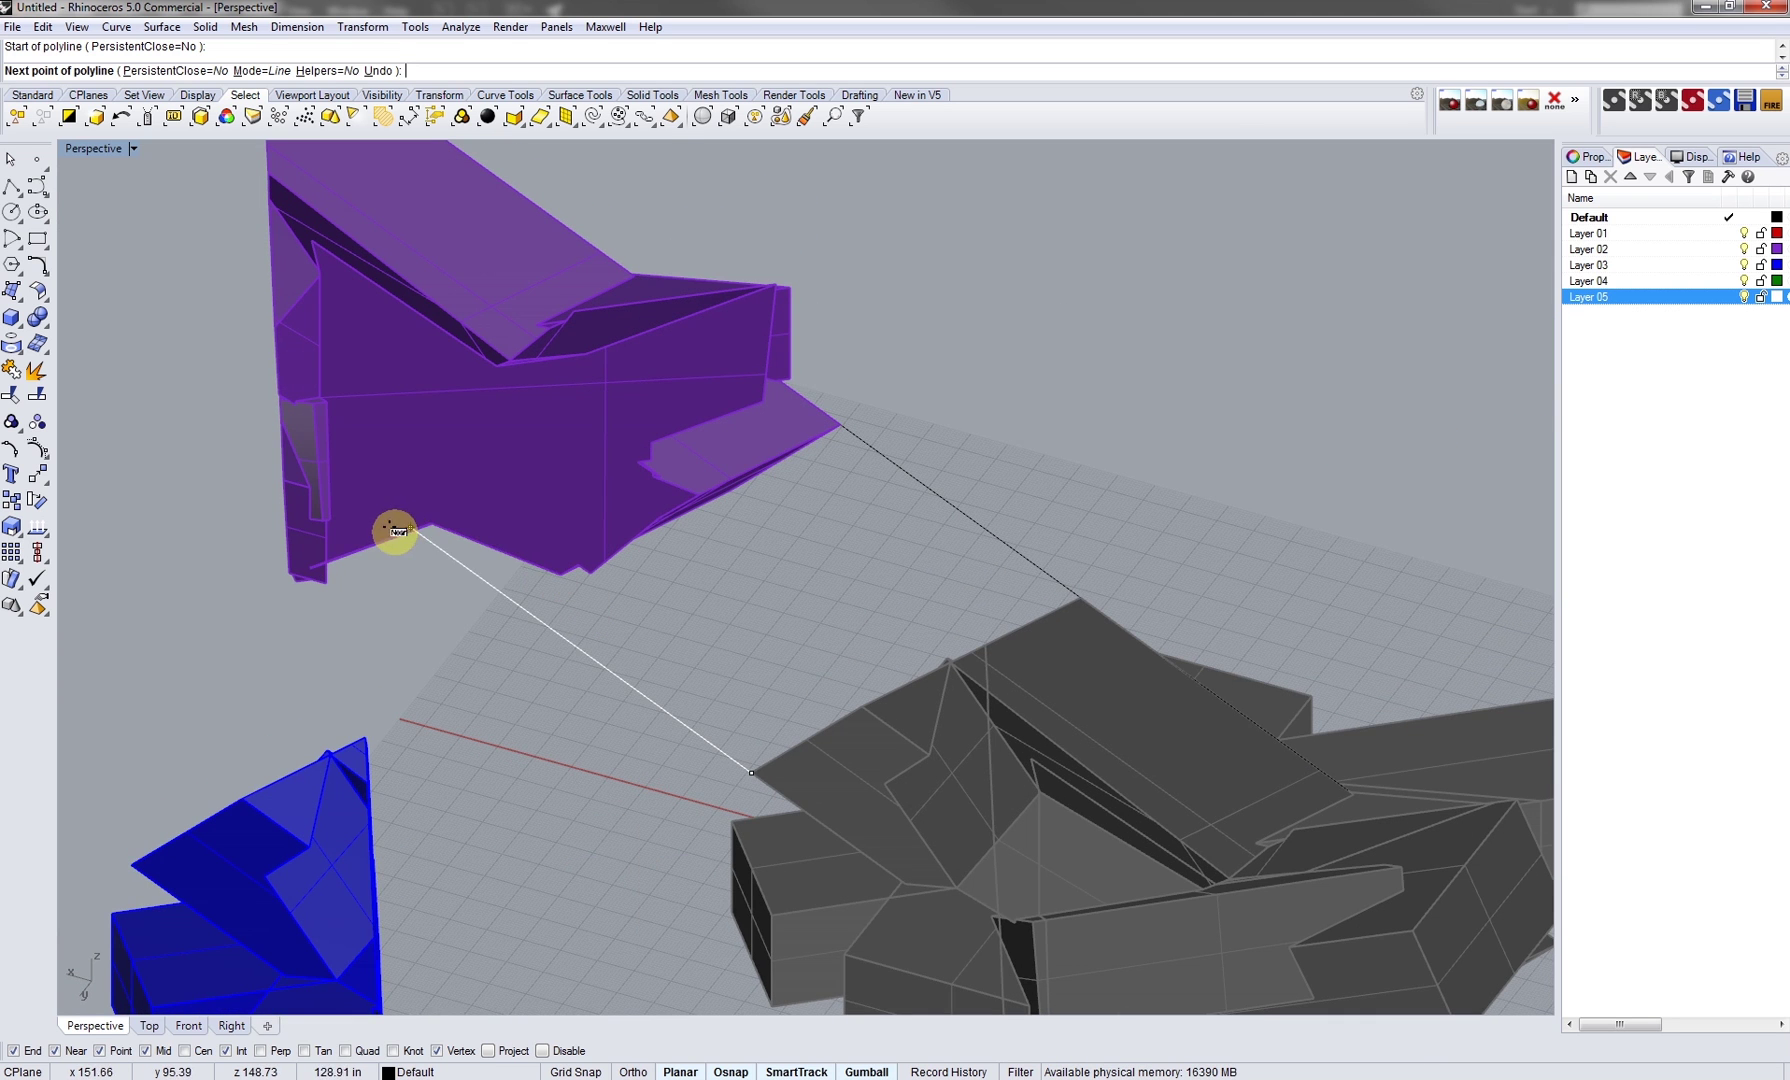
left_click(411, 530)
right_click(411, 531)
Draw two guide lines linking the white piece's lower end corners to the matching corners of the gray model's short block
scroll(411, 531, "down", 3)
right_click_drag(411, 531, 631, 513)
right_click_drag(1206, 534, 675, 805, "shift")
right_click(970, 563)
left_click(675, 805)
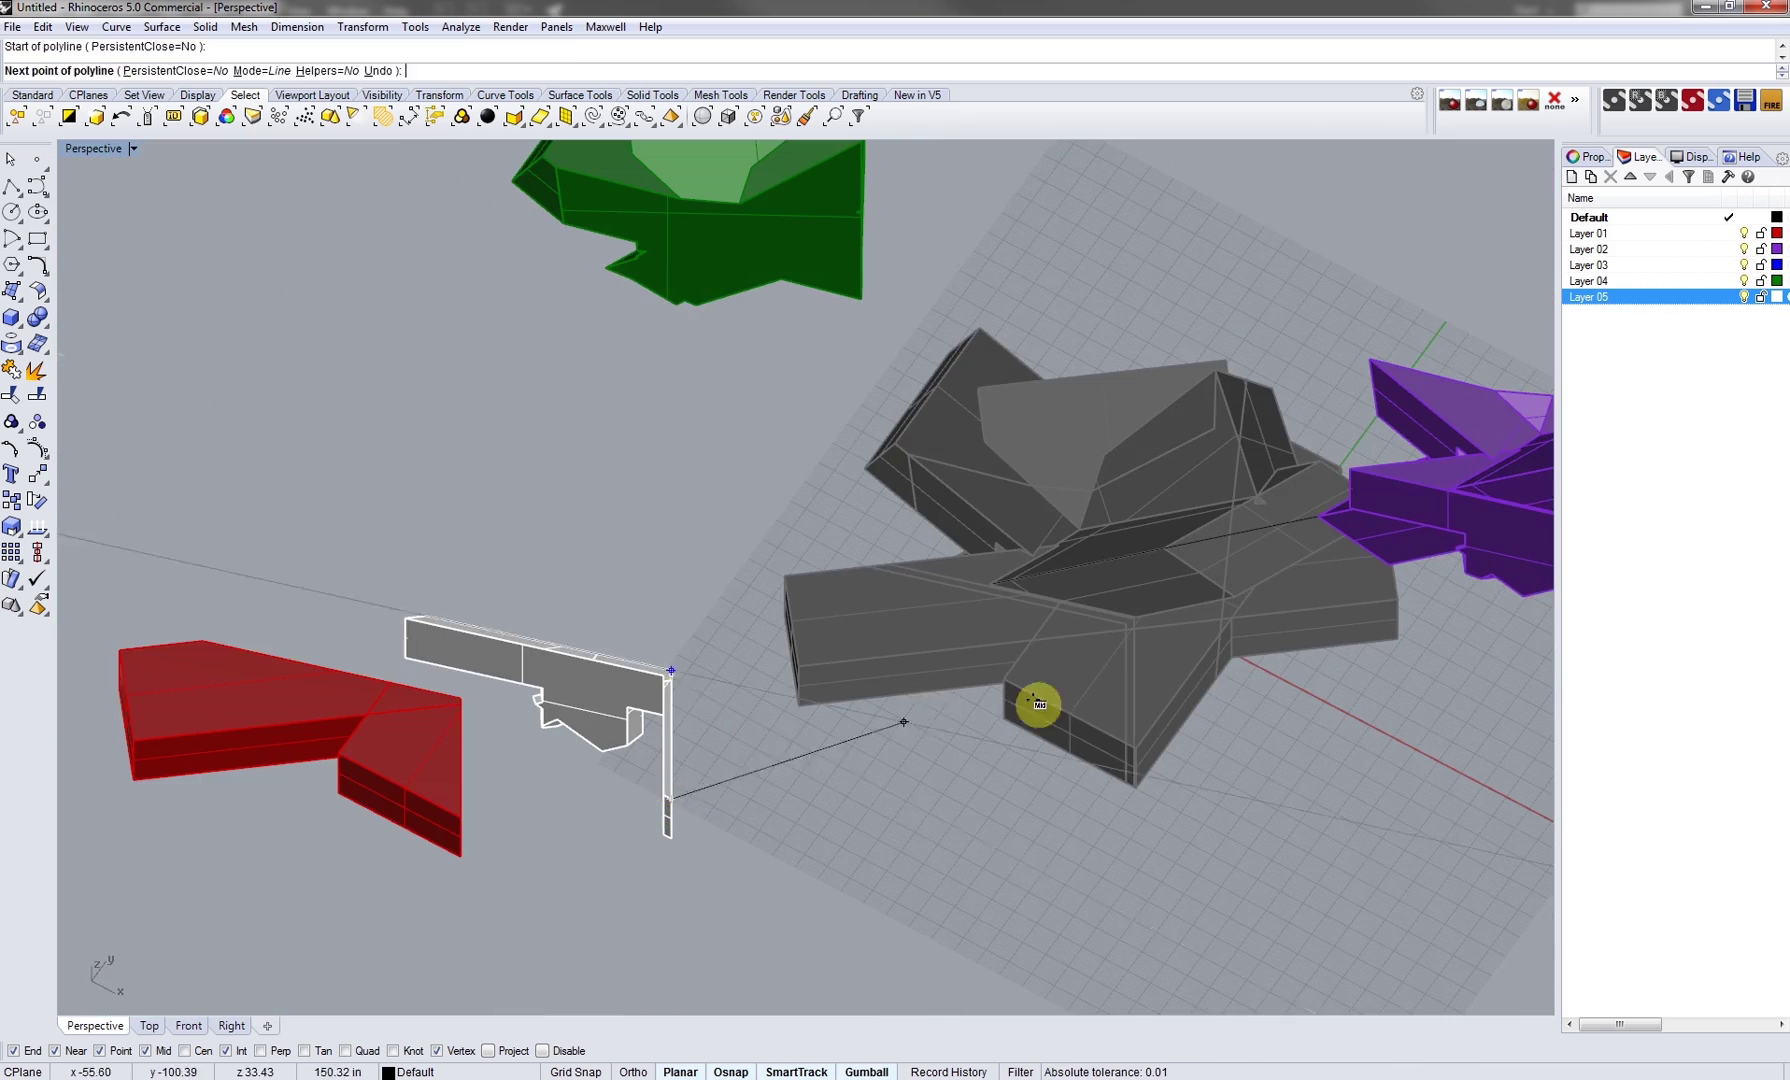
scroll(1100, 730, "up", 3)
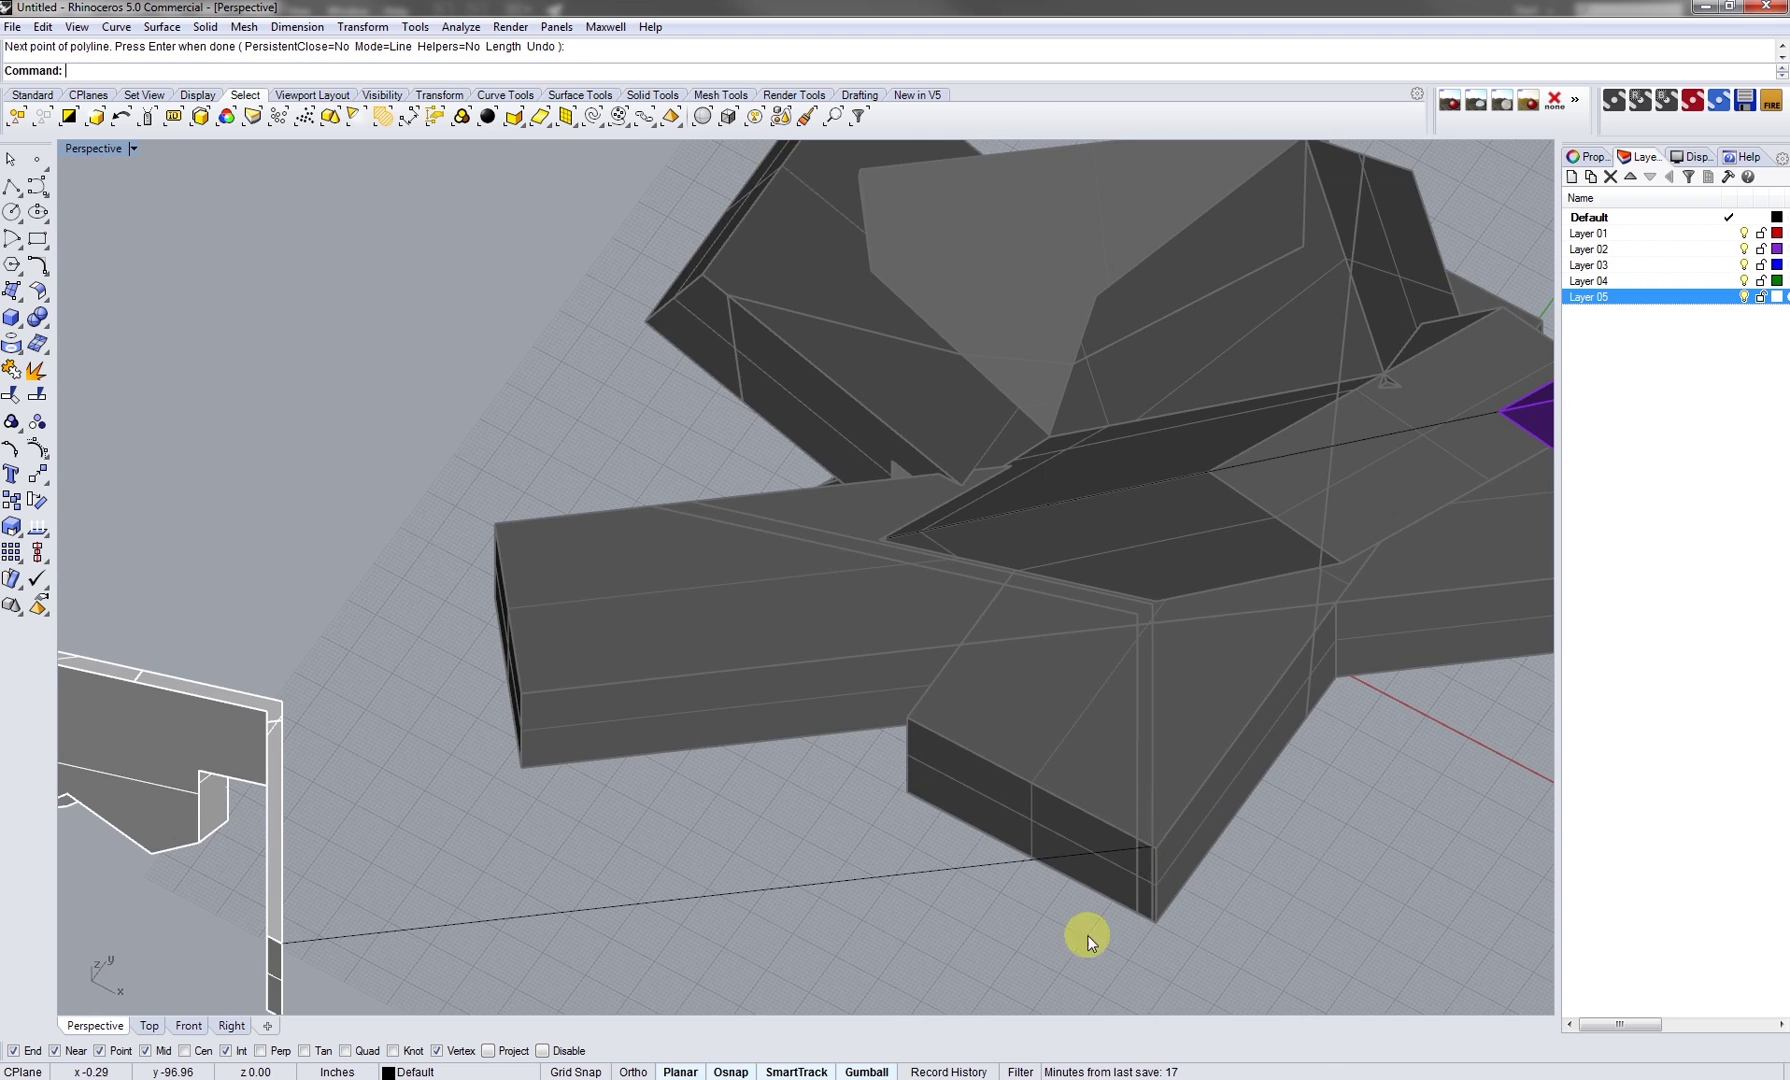
right_click_drag(1087, 934, 1182, 792, "shift")
left_click(1160, 791)
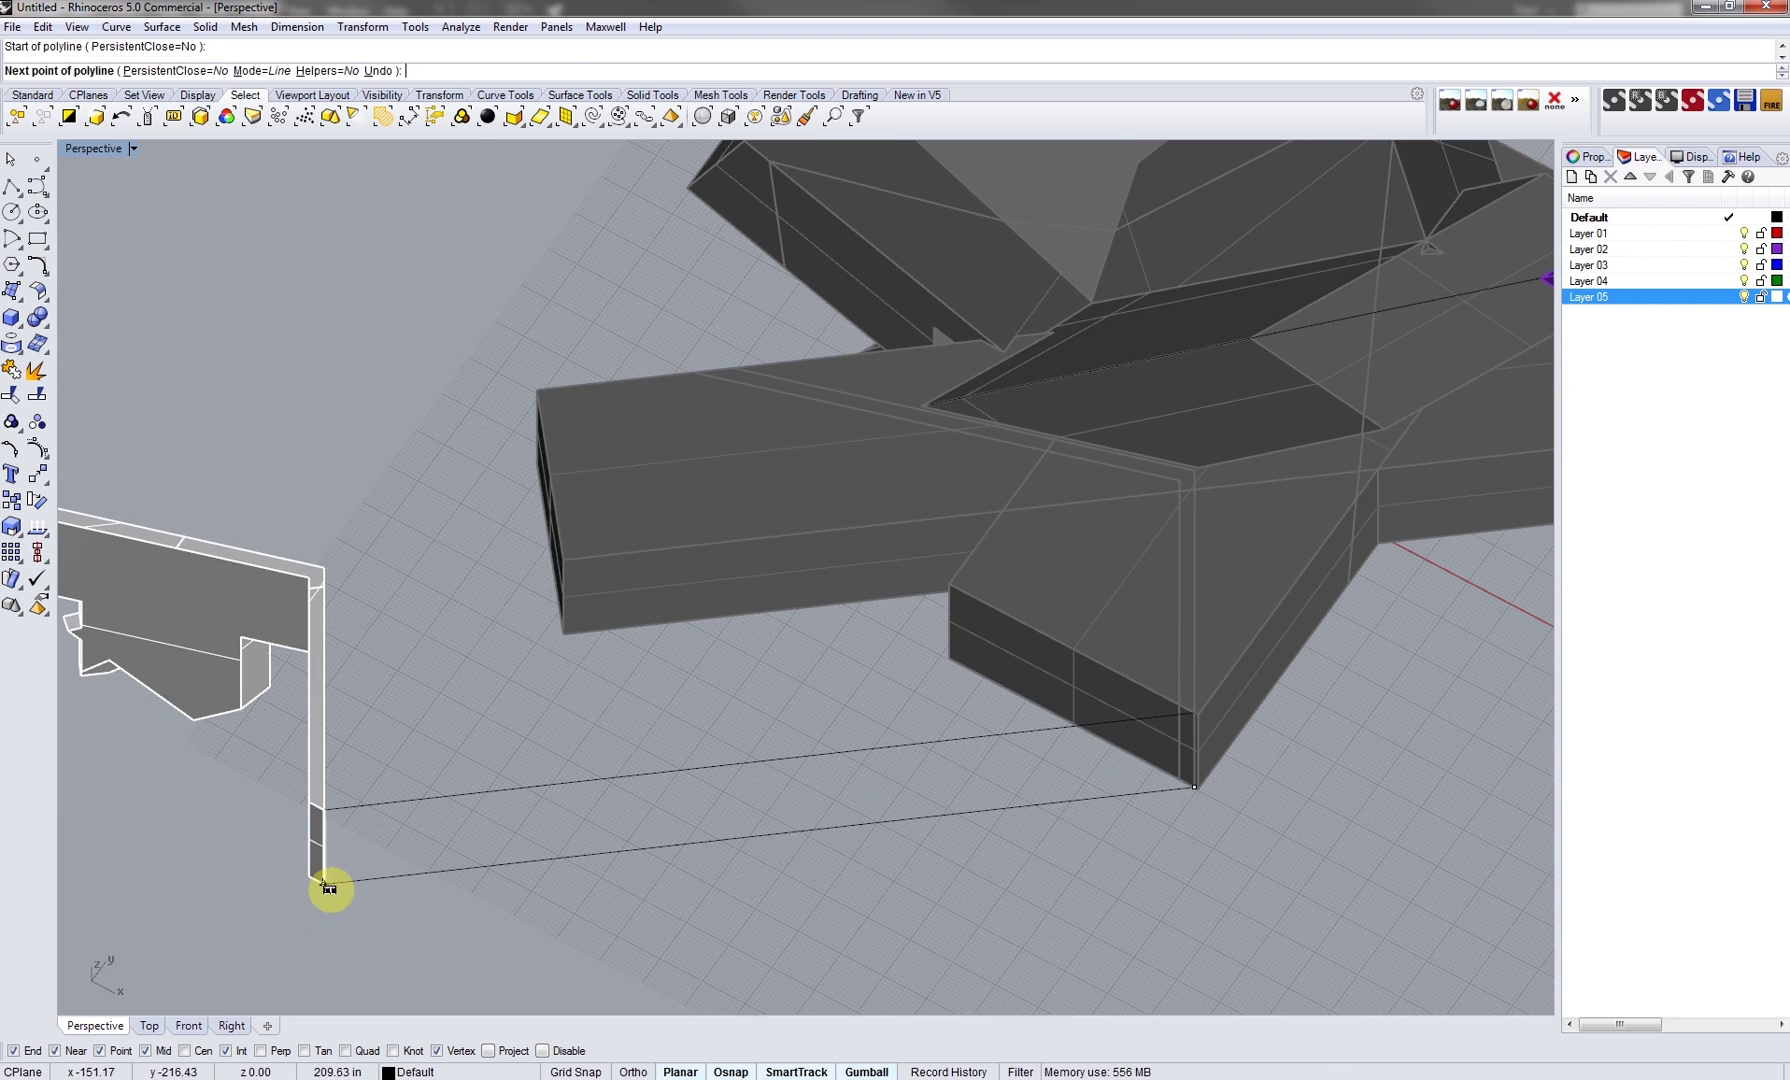
left_click(324, 893)
right_click(330, 889)
Draw a guide line from the white piece's far upper corner to the matching corner of the gray model's long arm
scroll(700, 730, "down", 3)
right_click(308, 575)
left_click(288, 590)
scroll(787, 548, "up", 3)
left_click(787, 550)
right_click(780, 553)
scroll(673, 559, "down", 3)
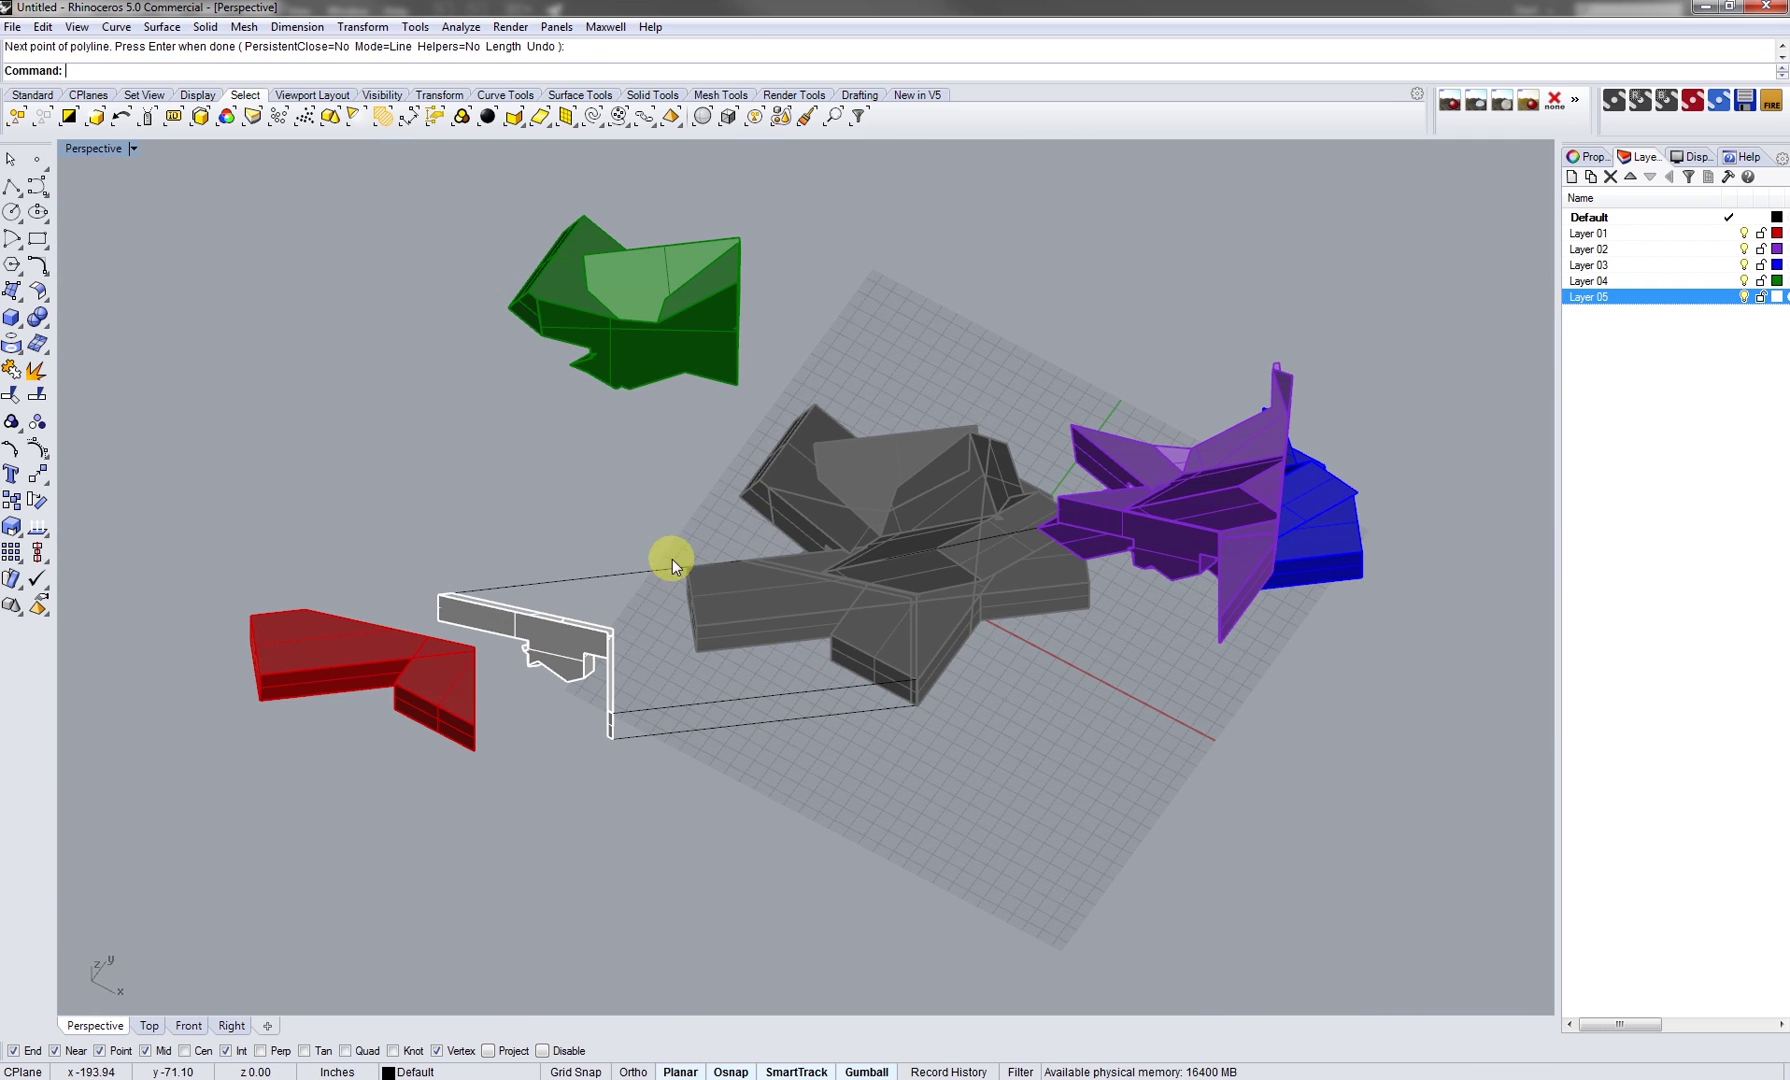
Continue the upper guide from the white piece's far corner to the red piece's back top corner
right_click(398, 590)
left_click(438, 594)
left_click(305, 608)
right_click(308, 606)
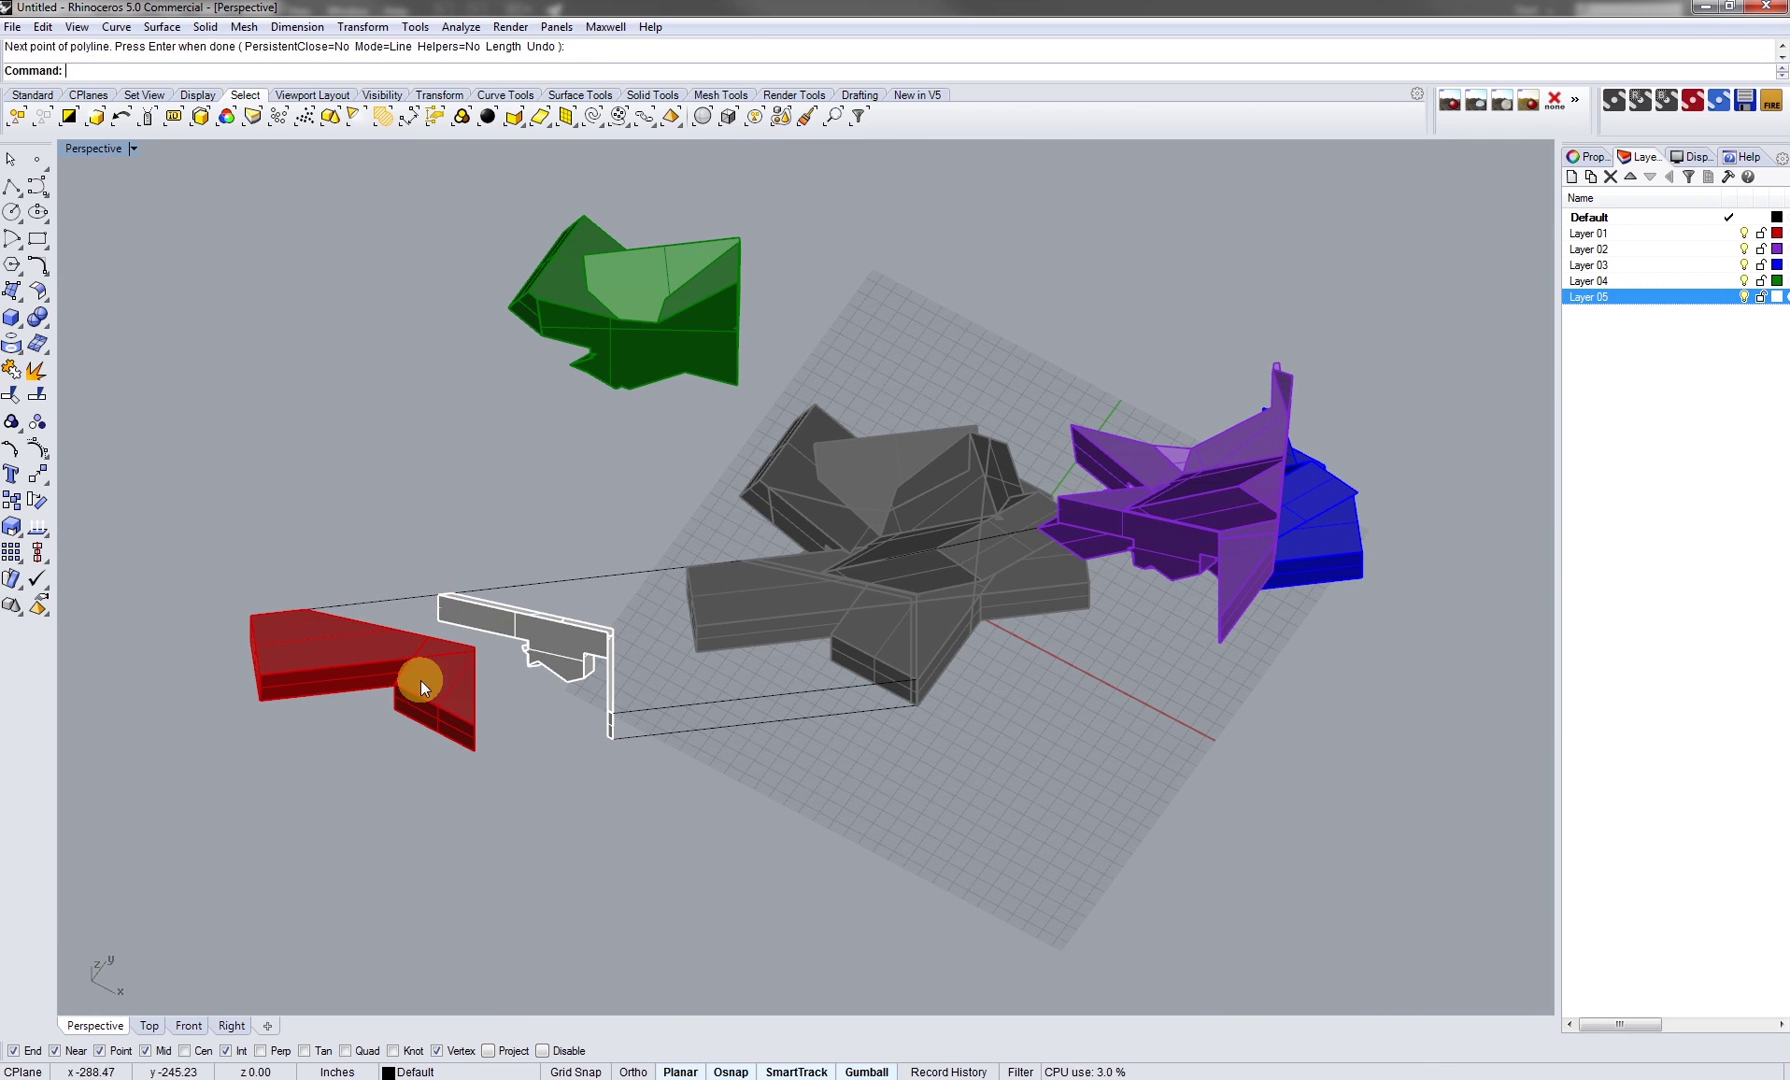
Draw two guide lines linking the red piece's short block corners to the white piece's lower end corners
right_click_drag(420, 680, 522, 756)
right_click(522, 752)
left_click(512, 765)
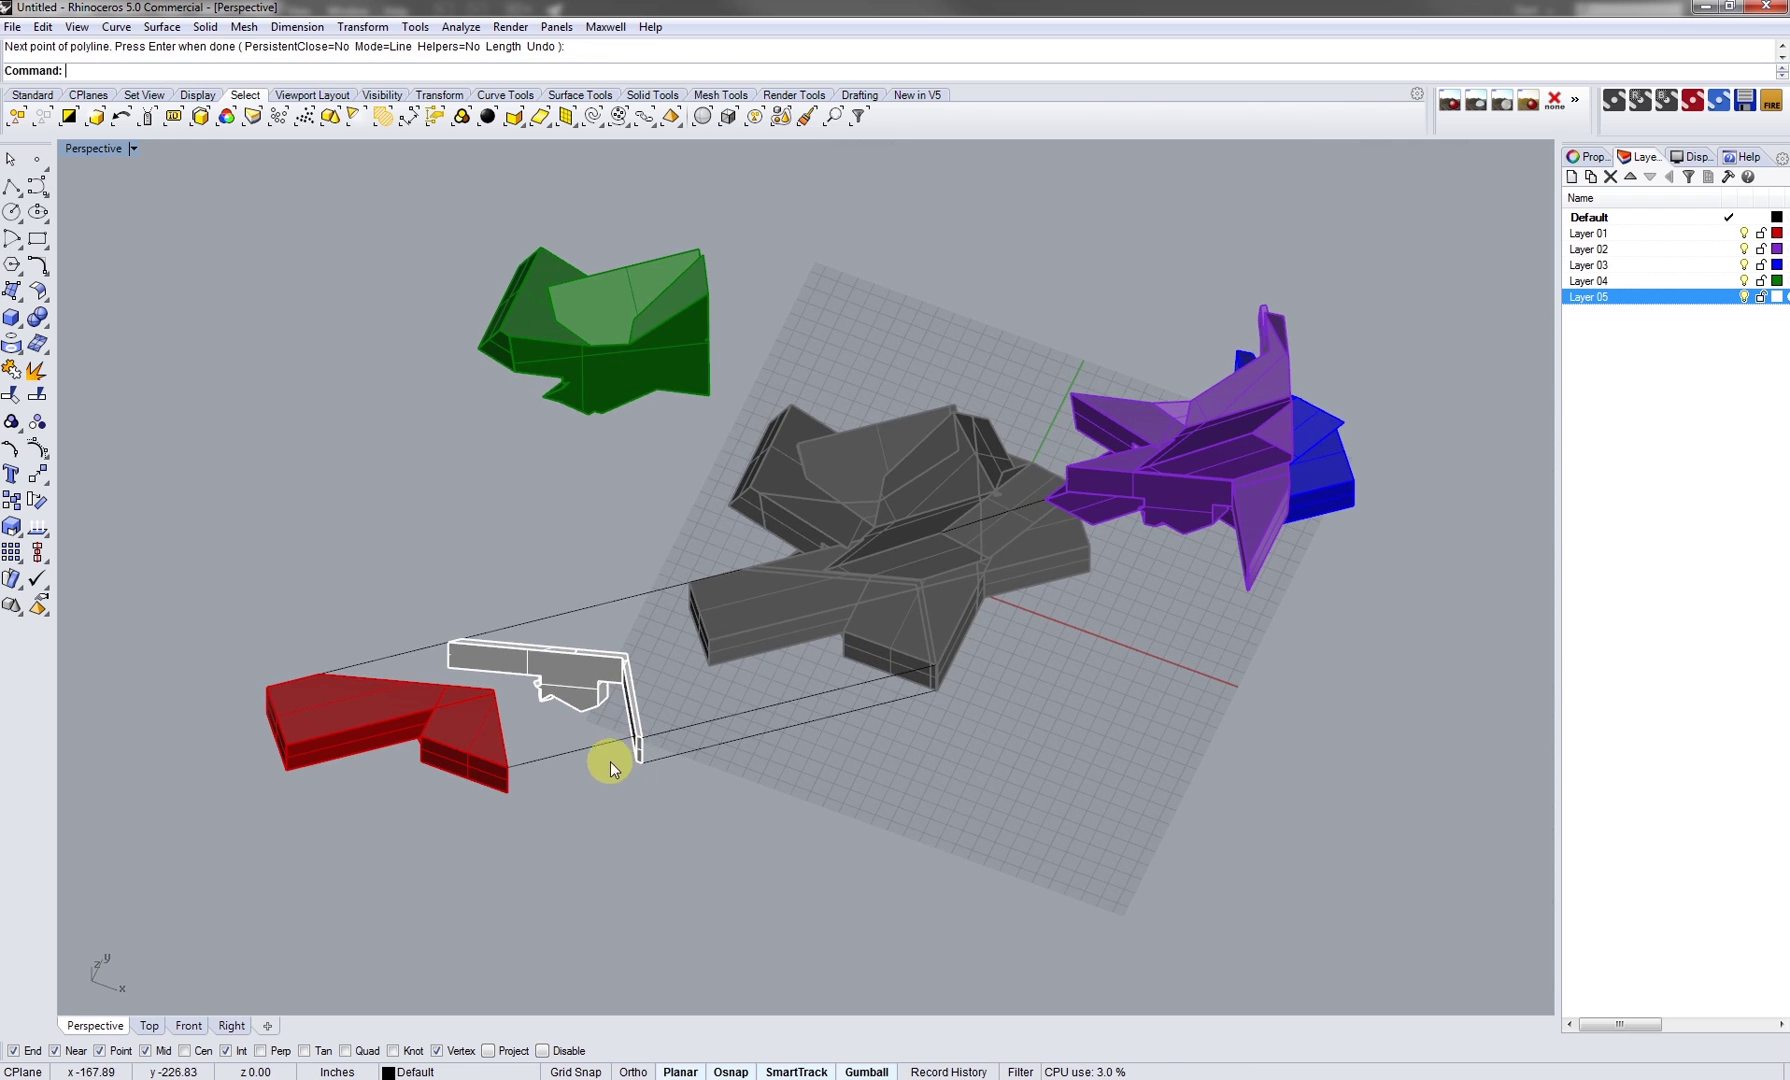
scroll(607, 760, "up", 3)
left_click(668, 716)
right_click(663, 779)
right_click(664, 779)
left_click(669, 762)
left_click(416, 818)
right_click(410, 830)
scroll(1060, 541, "down", 8)
mouse_move(1060, 541)
right_mouse_down("shift")
mouse_move(955, 571)
mouse_move(980, 556)
mouse_move(836, 404)
mouse_move(836, 456)
mouse_move(928, 610)
mouse_move(799, 640)
mouse_move(608, 532)
mouse_move(747, 767)
mouse_move(866, 705)
mouse_move(851, 709)
right_mouse_up("shift")
right_click(630, 757)
left_click(630, 738)
key("Escape")
Draw two guide lines from the blue piece's front block outer corners to the matching corners on the gray model
scroll(597, 589, "up", 4)
right_click_drag(597, 589, 675, 754)
right_click(759, 745)
left_click(751, 740)
scroll(1055, 535, "up", 4)
left_click(1034, 547)
right_click(1034, 547)
right_click(592, 921)
left_click(595, 933)
left_click(1043, 626)
right_click(1039, 620)
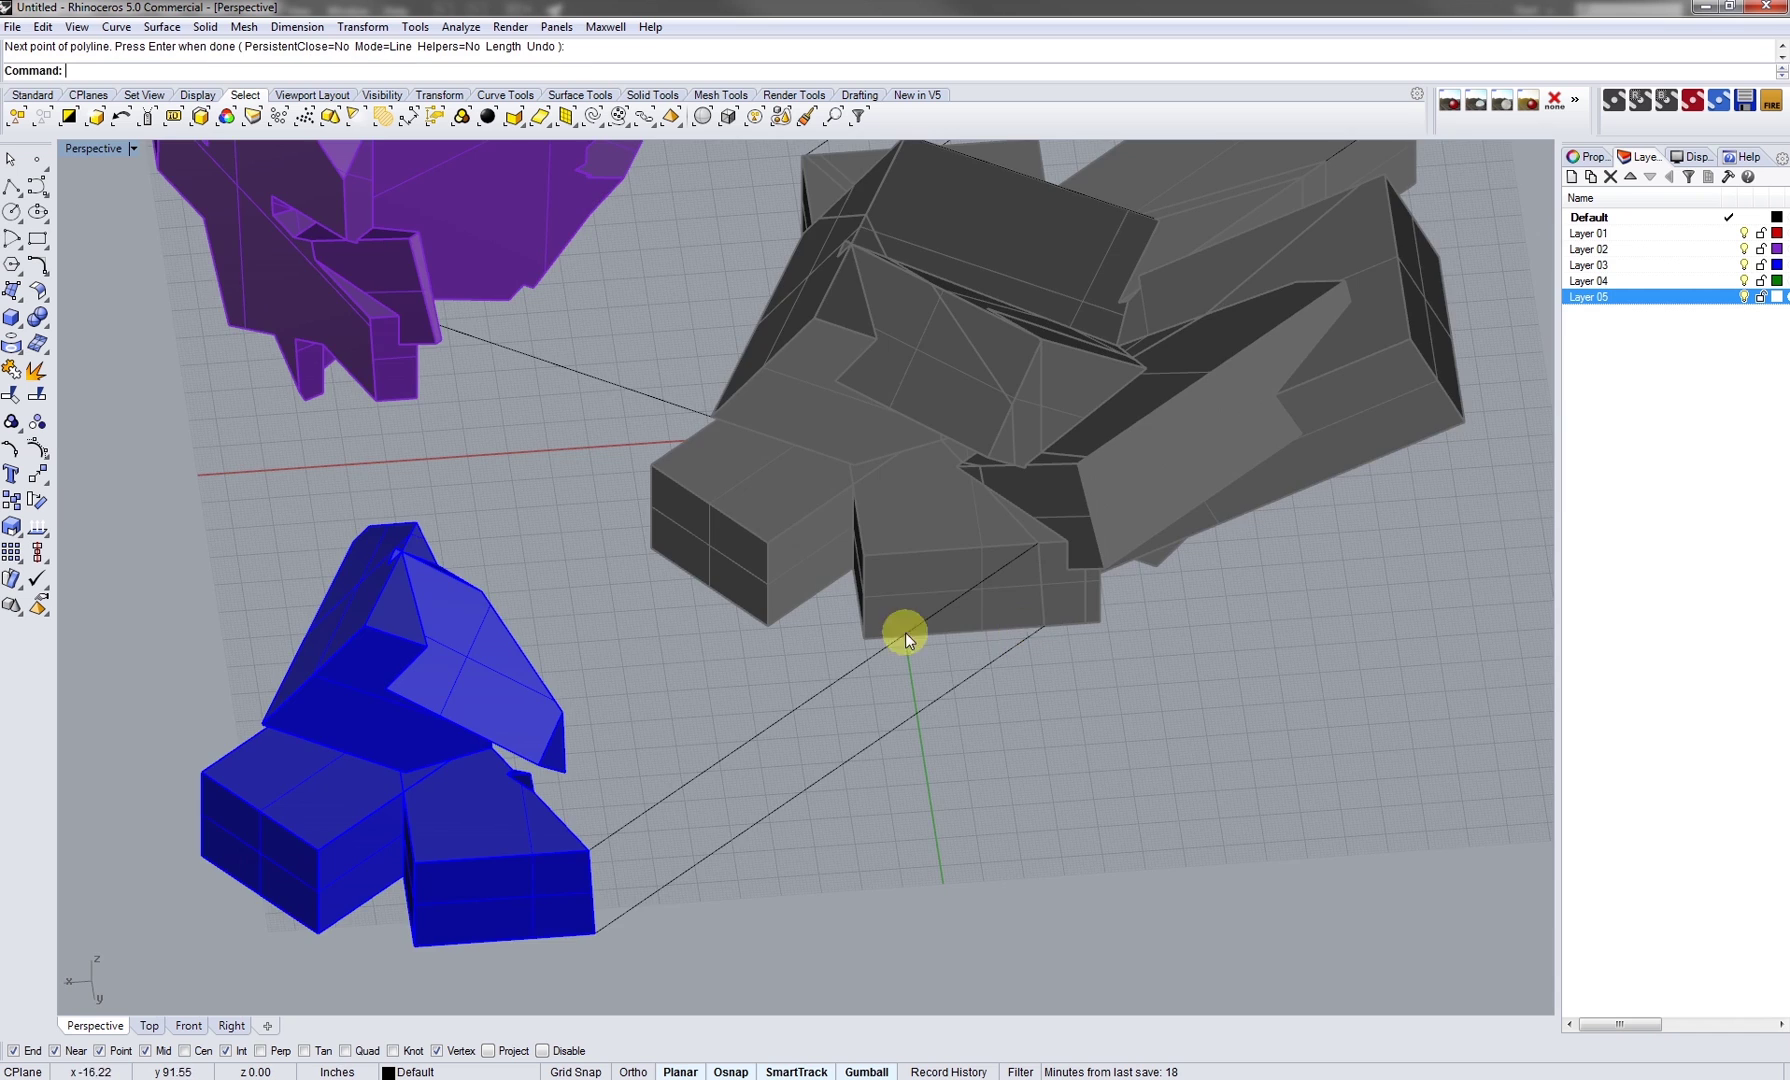
Draw a guide line from the blue piece's upper corner to the matching corner on the side of the gray model
right_click_drag(905, 632, 1145, 656, "shift")
right_click_drag(732, 628, 732, 672)
right_click(676, 548)
left_click(656, 557)
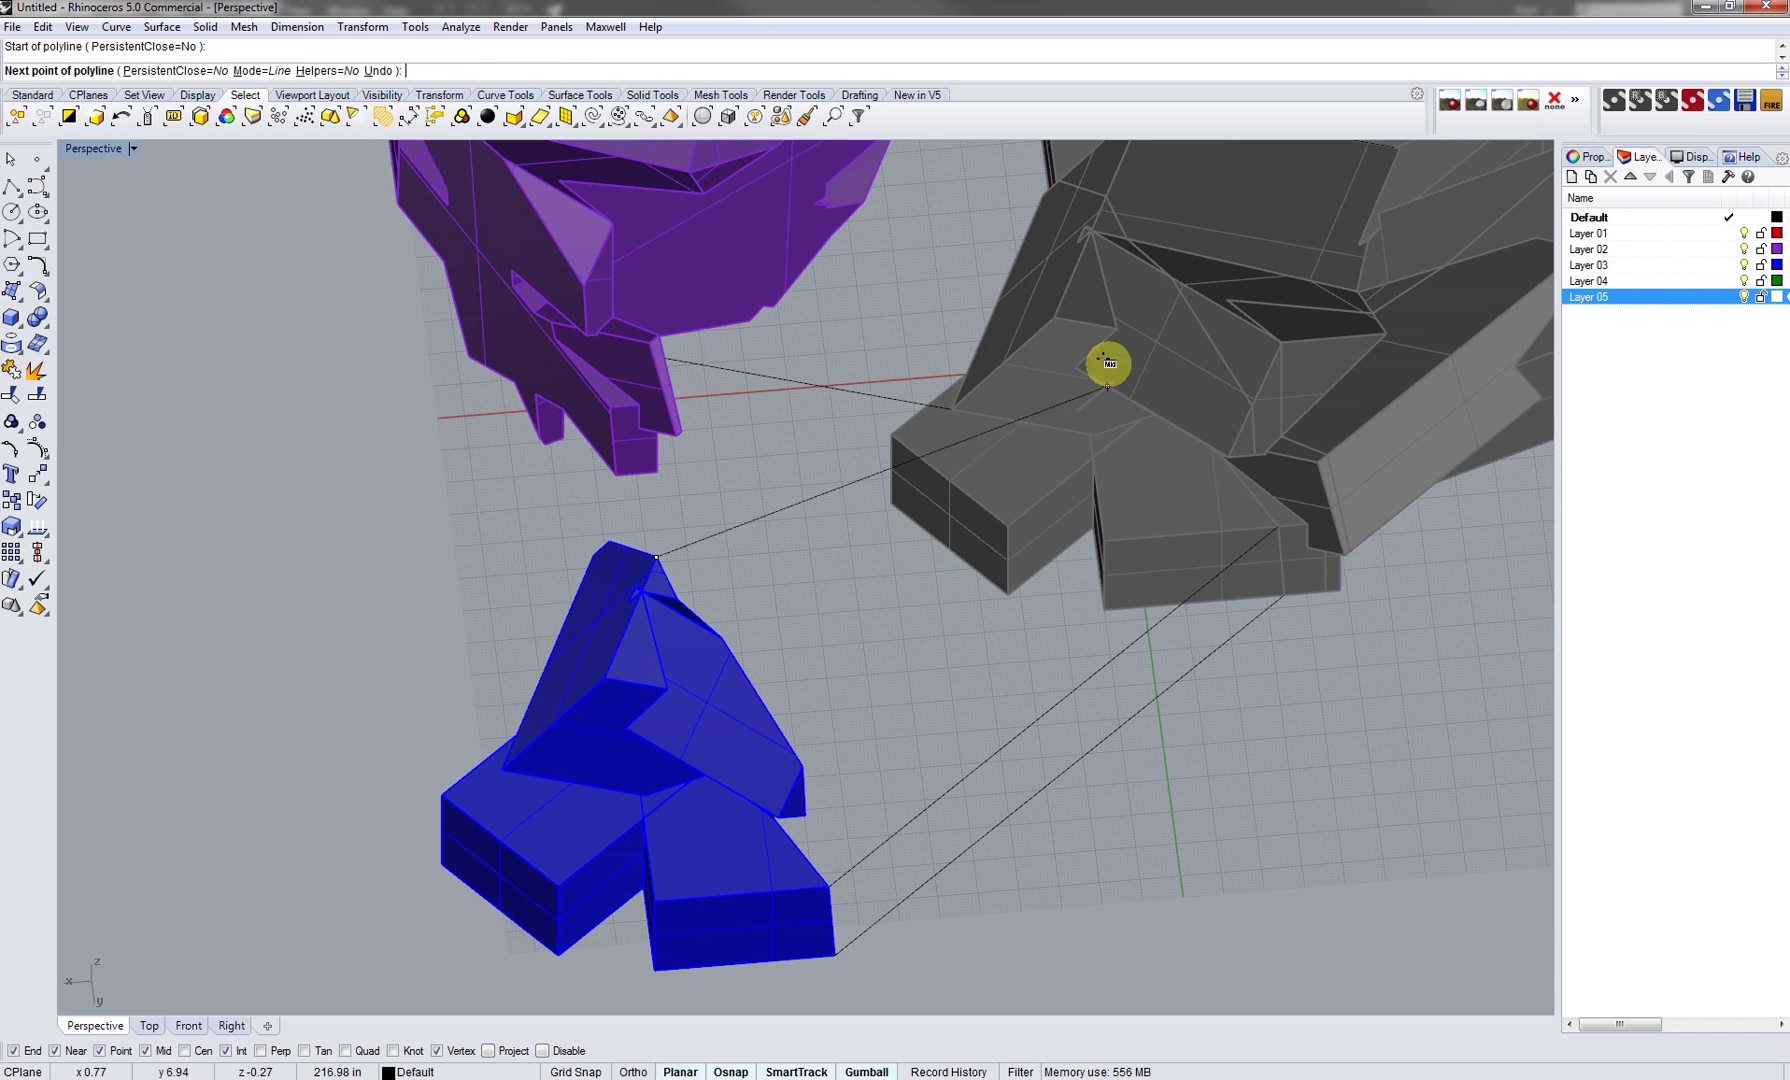
left_click(1116, 320)
right_click(1112, 290)
Cancel a guide line started at the gray model's peak and delete the guide at the blue piece's upper corner
right_click(1086, 233)
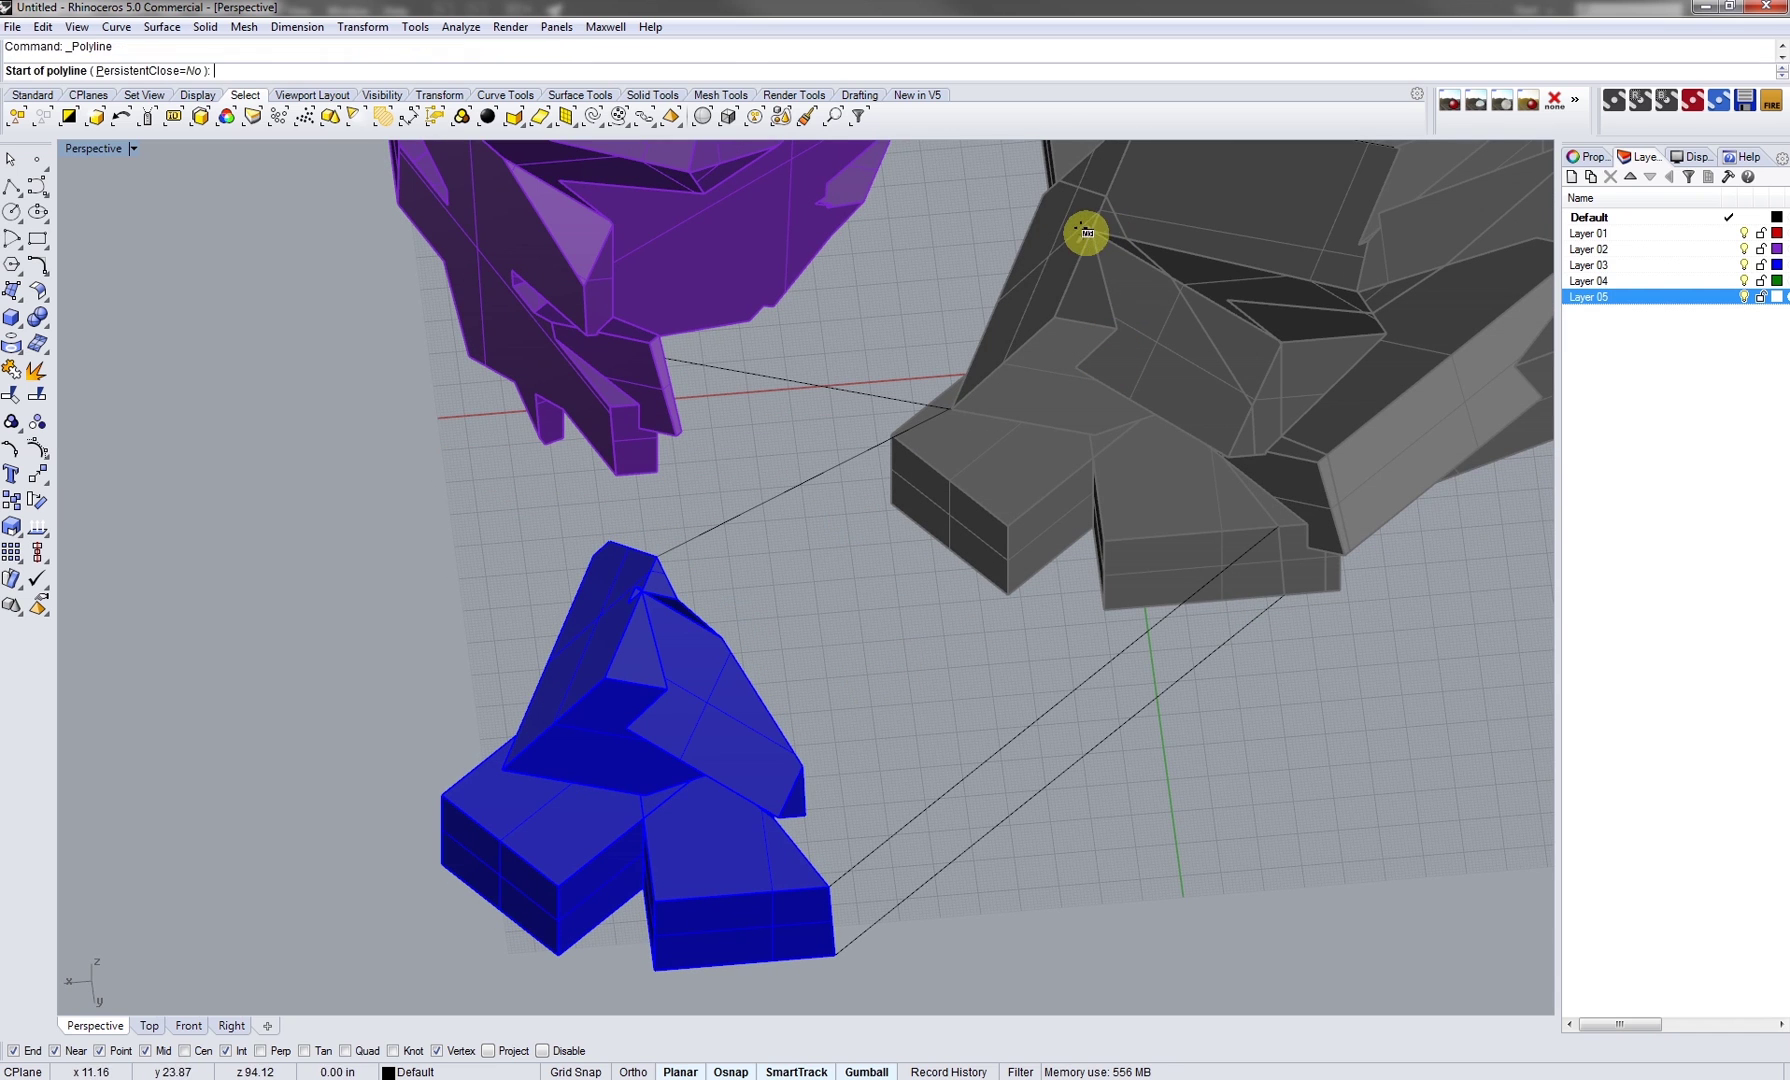
left_click(1090, 230)
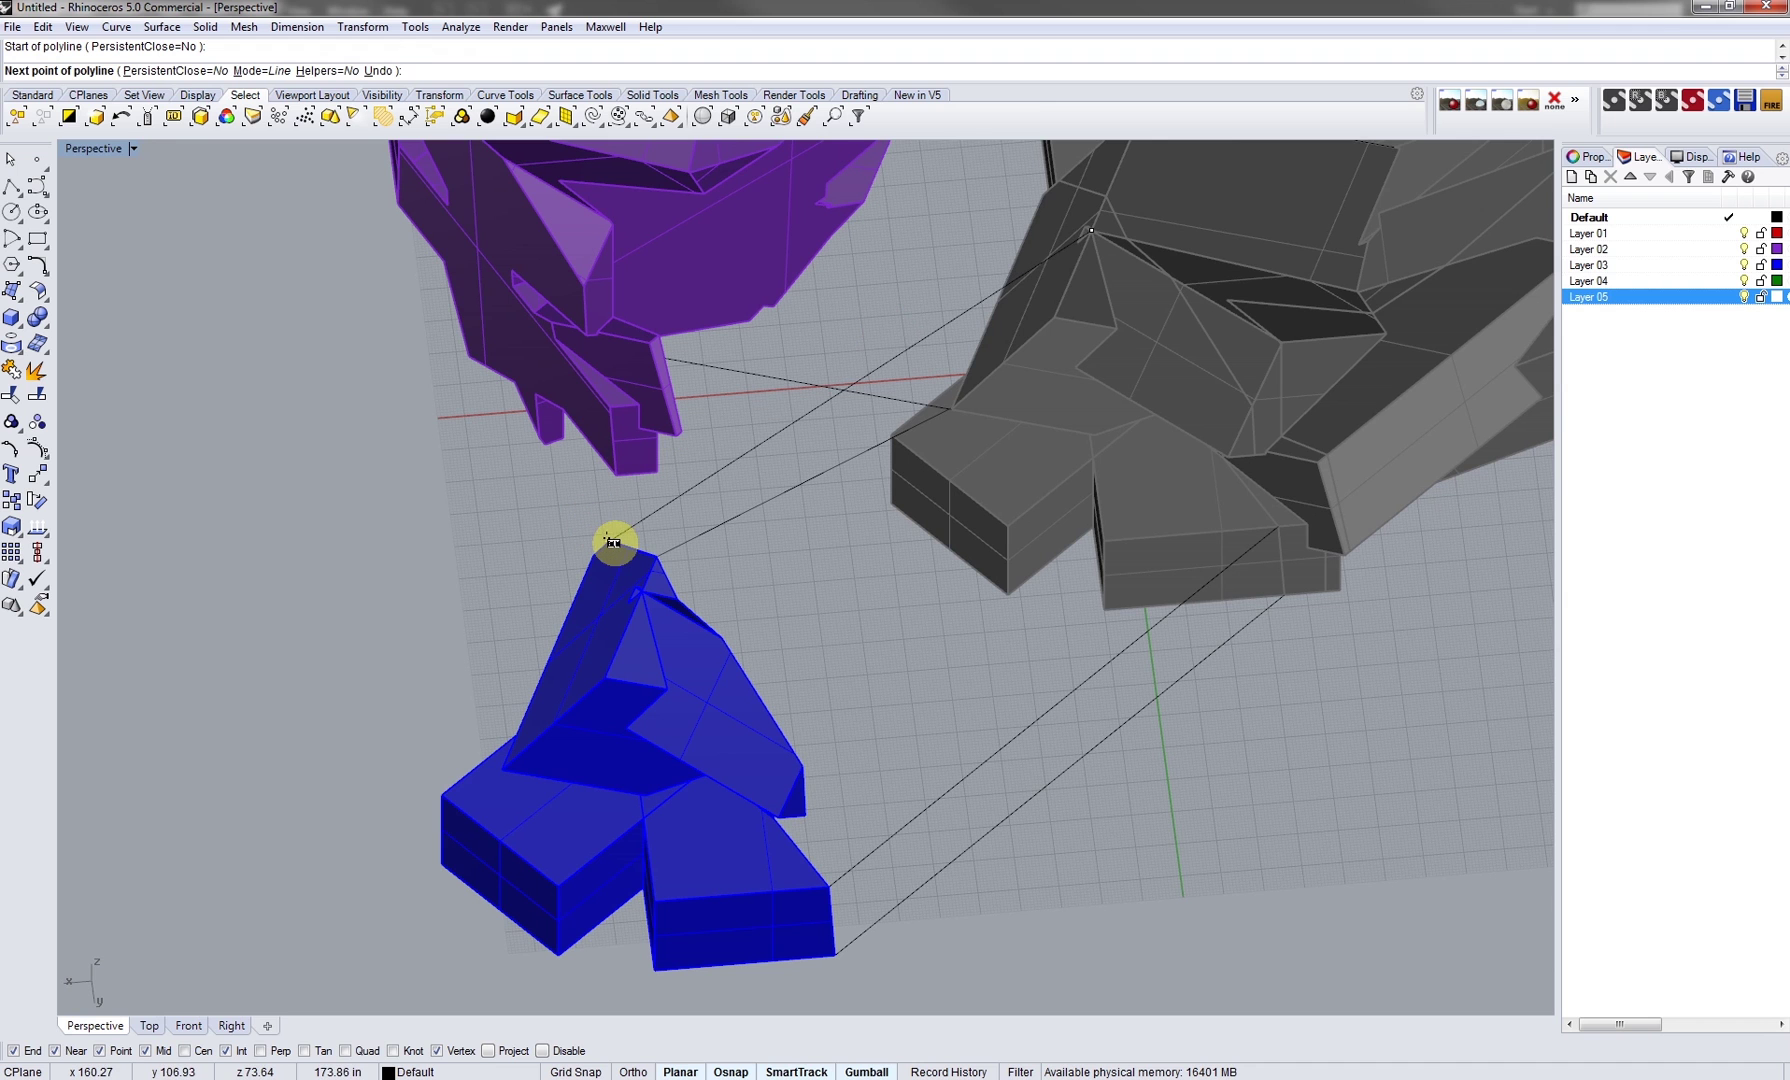
key("Escape")
right_click_drag(638, 631, 668, 680, "shift")
left_click(684, 632)
key("Delete")
Draw a guide line from the top of the blue piece to the matching point on the gray model
scroll(668, 680, "up", 5)
right_click(678, 678)
left_click(677, 687)
scroll(855, 457, "up", 5)
left_click(851, 452)
right_click(859, 466)
Draw a guide line from the green piece's inner upper end to the matching point inside the gray model
scroll(859, 466, "down", 7)
right_click_drag(859, 466, 882, 506)
scroll(776, 580, "down", 5)
mouse_move(776, 580)
right_mouse_down()
mouse_move(1012, 540)
mouse_move(940, 512)
mouse_move(759, 527)
mouse_move(763, 605)
right_mouse_up()
key("Return")
scroll(992, 488, "up", 5)
scroll(992, 488, "down", 6)
left_click(776, 608)
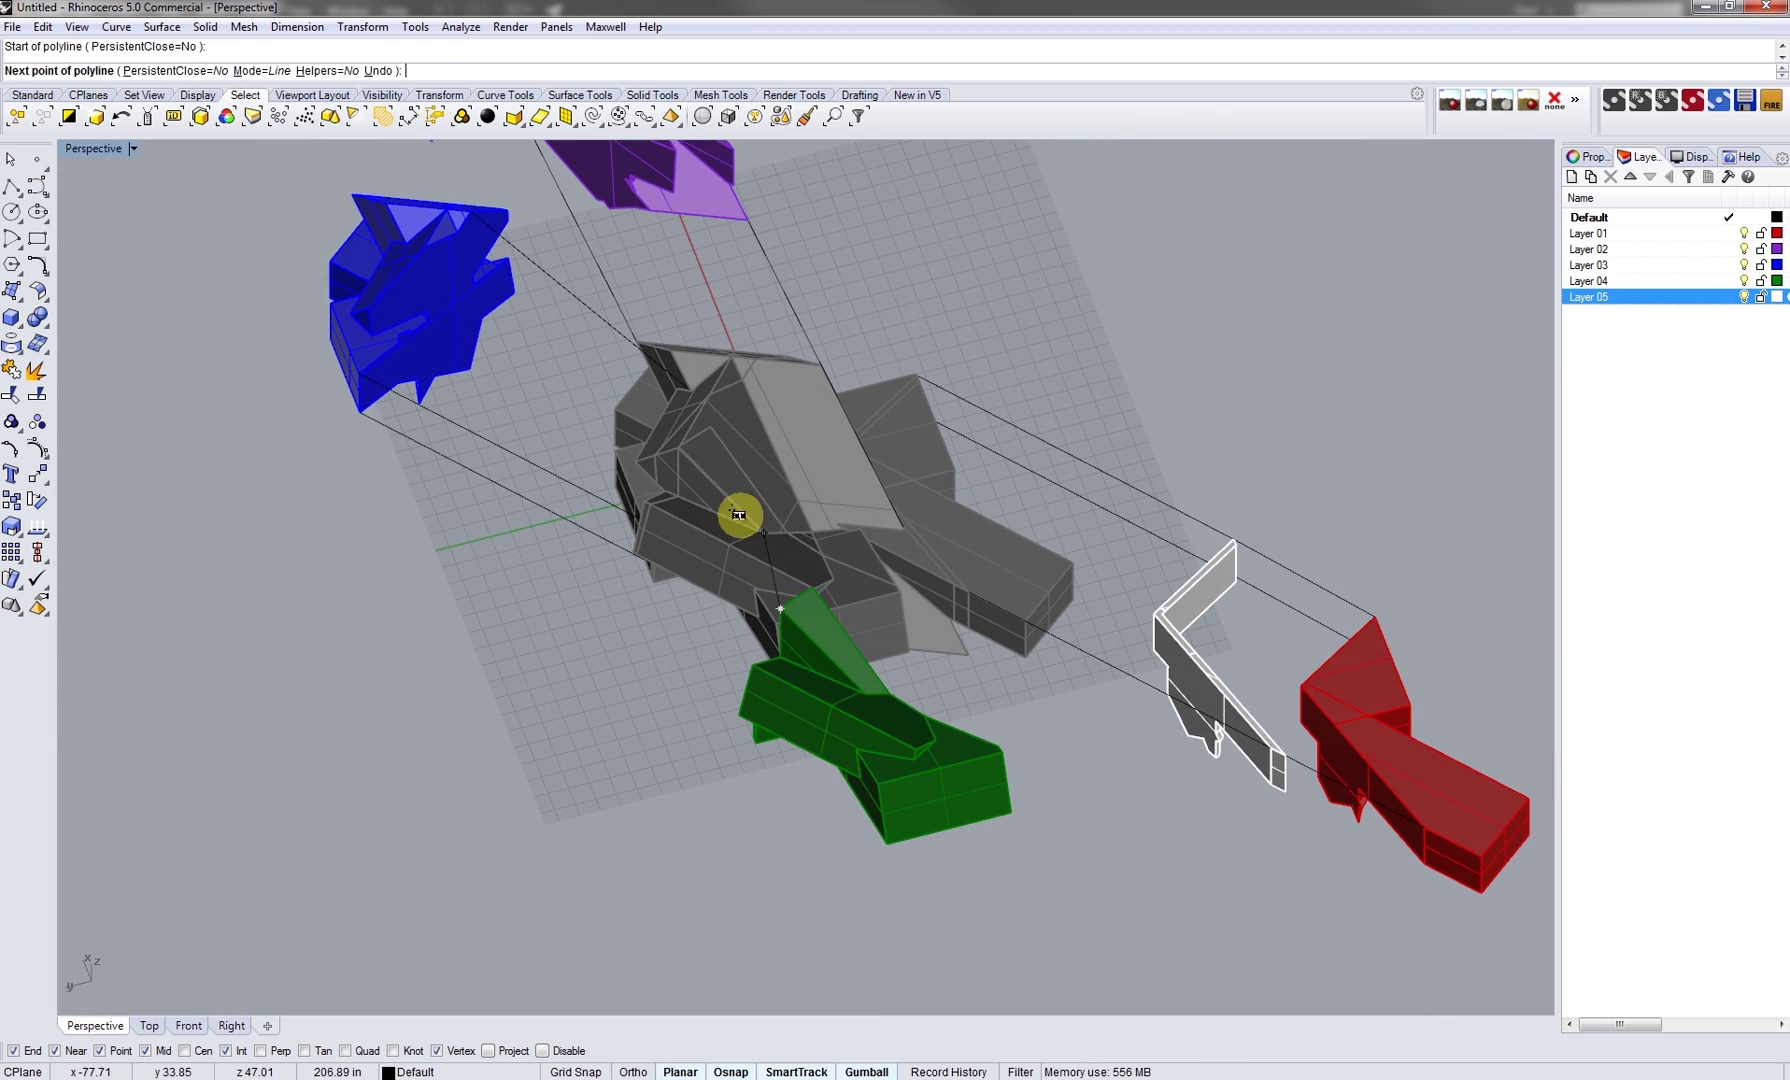
right_click_drag(724, 532, 911, 547)
scroll(650, 590, "up", 6)
left_click(542, 627)
key("ctrl+z")
left_click(543, 621)
right_click(620, 594)
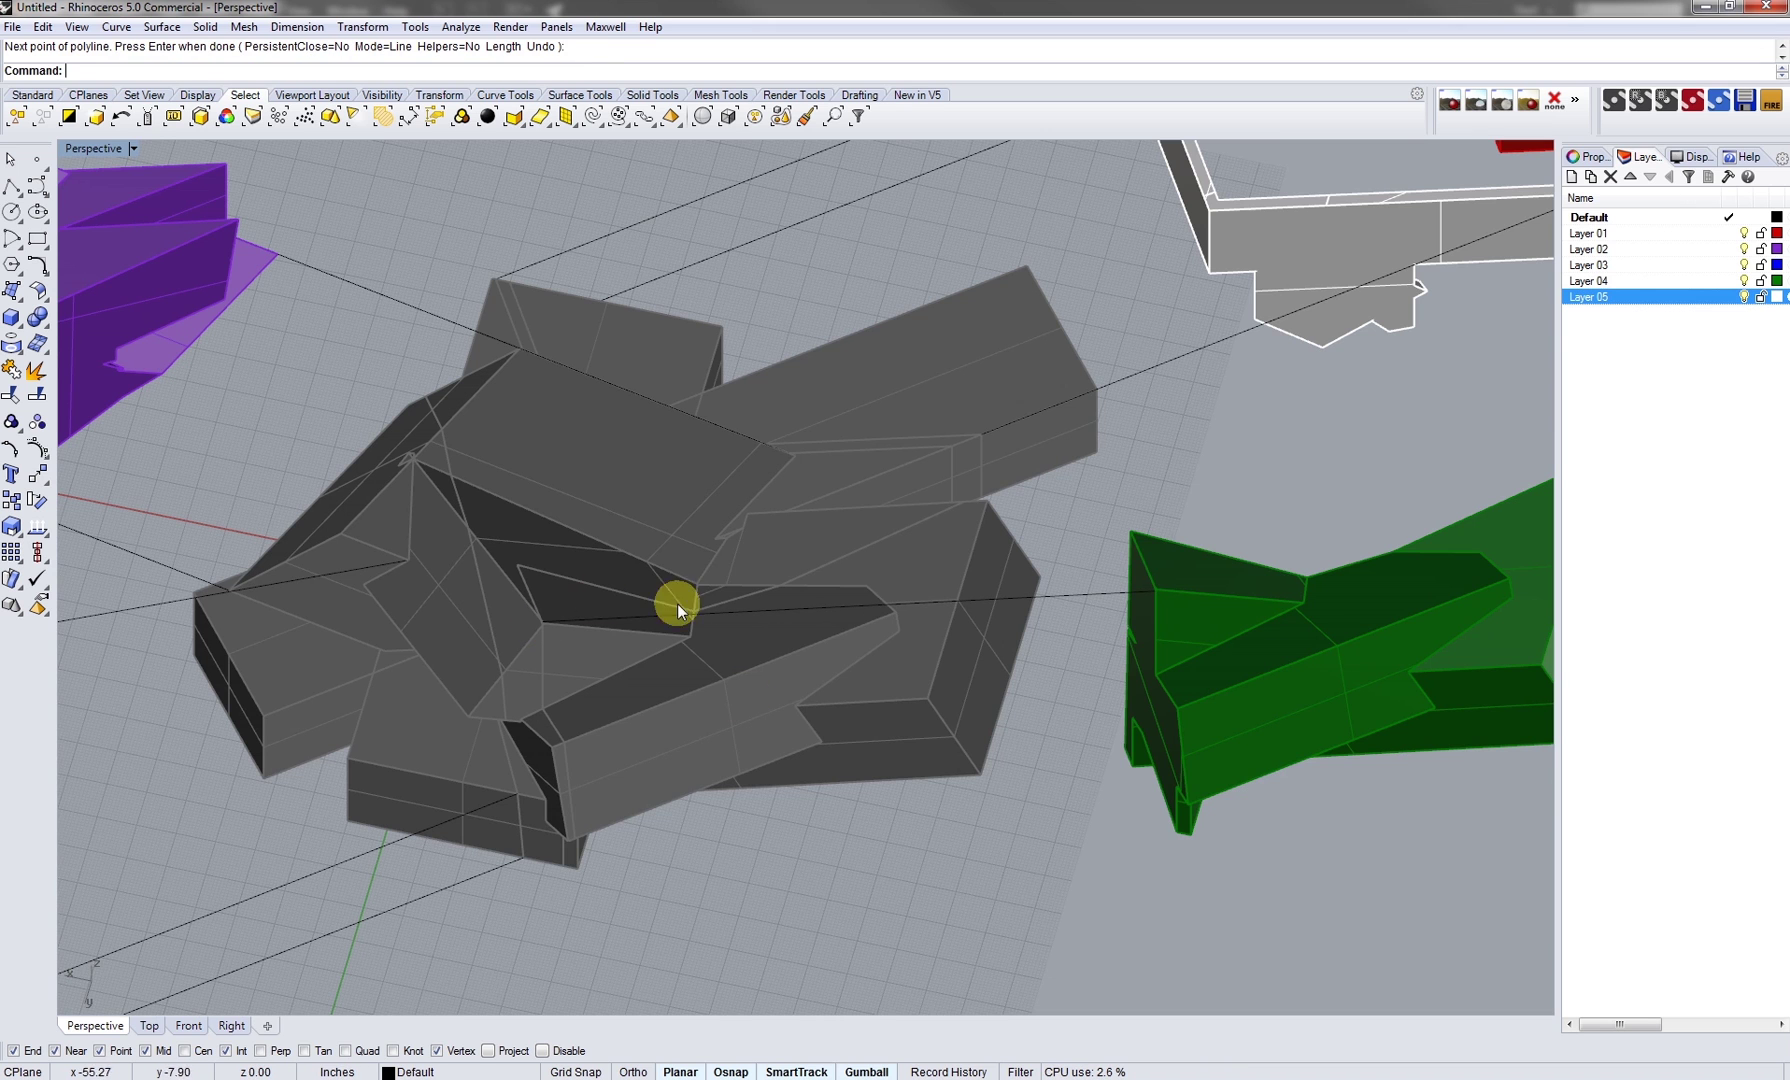
Draw a guide line from the green piece's lower front corner to the matching lower corner of the gray model
right_click_drag(960, 766, 961, 699, "shift")
right_click(1137, 769)
left_click(1178, 766)
right_click_drag(1103, 775, 880, 735)
left_click(559, 878)
right_click(562, 880)
Draw a guide line from the green piece's far upper corner to the matching corner of the gray model
scroll(630, 797, "down", 9)
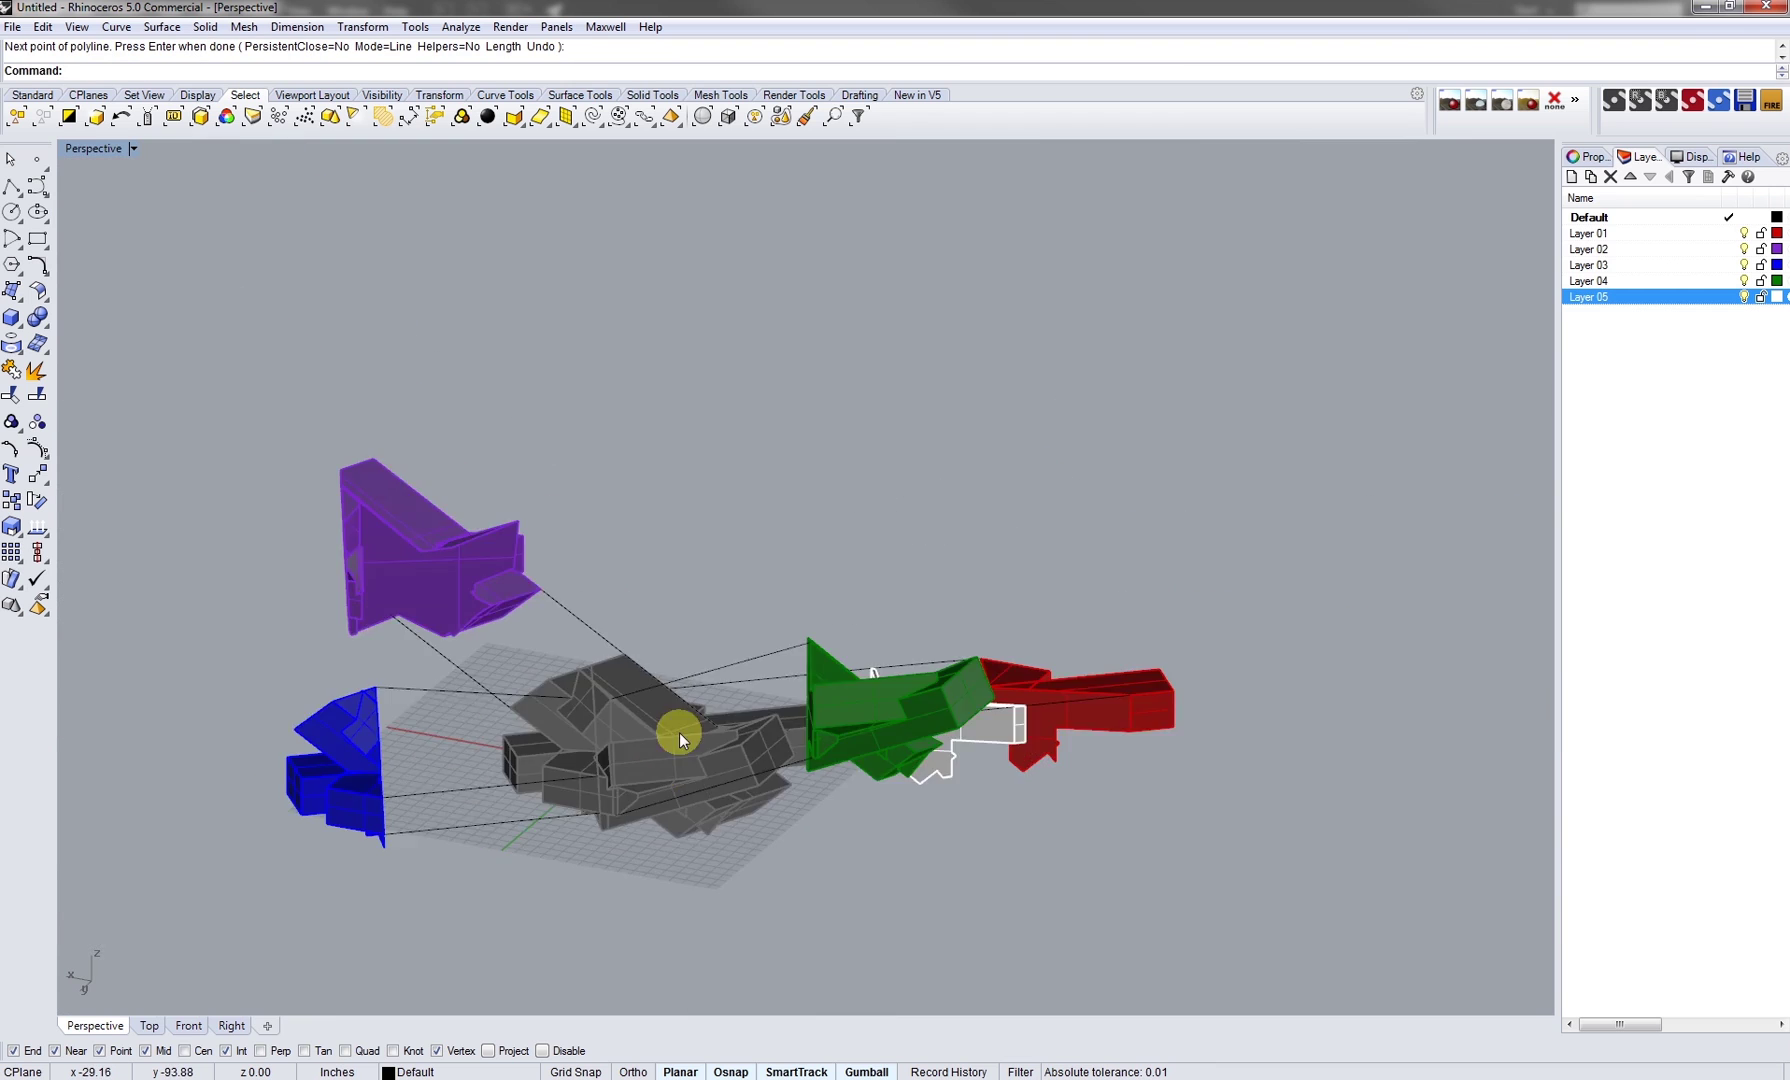
right_click_drag(680, 731, 700, 860)
scroll(855, 685, "up", 2)
right_click_drag(888, 690, 931, 666)
scroll(958, 650, "up", 8)
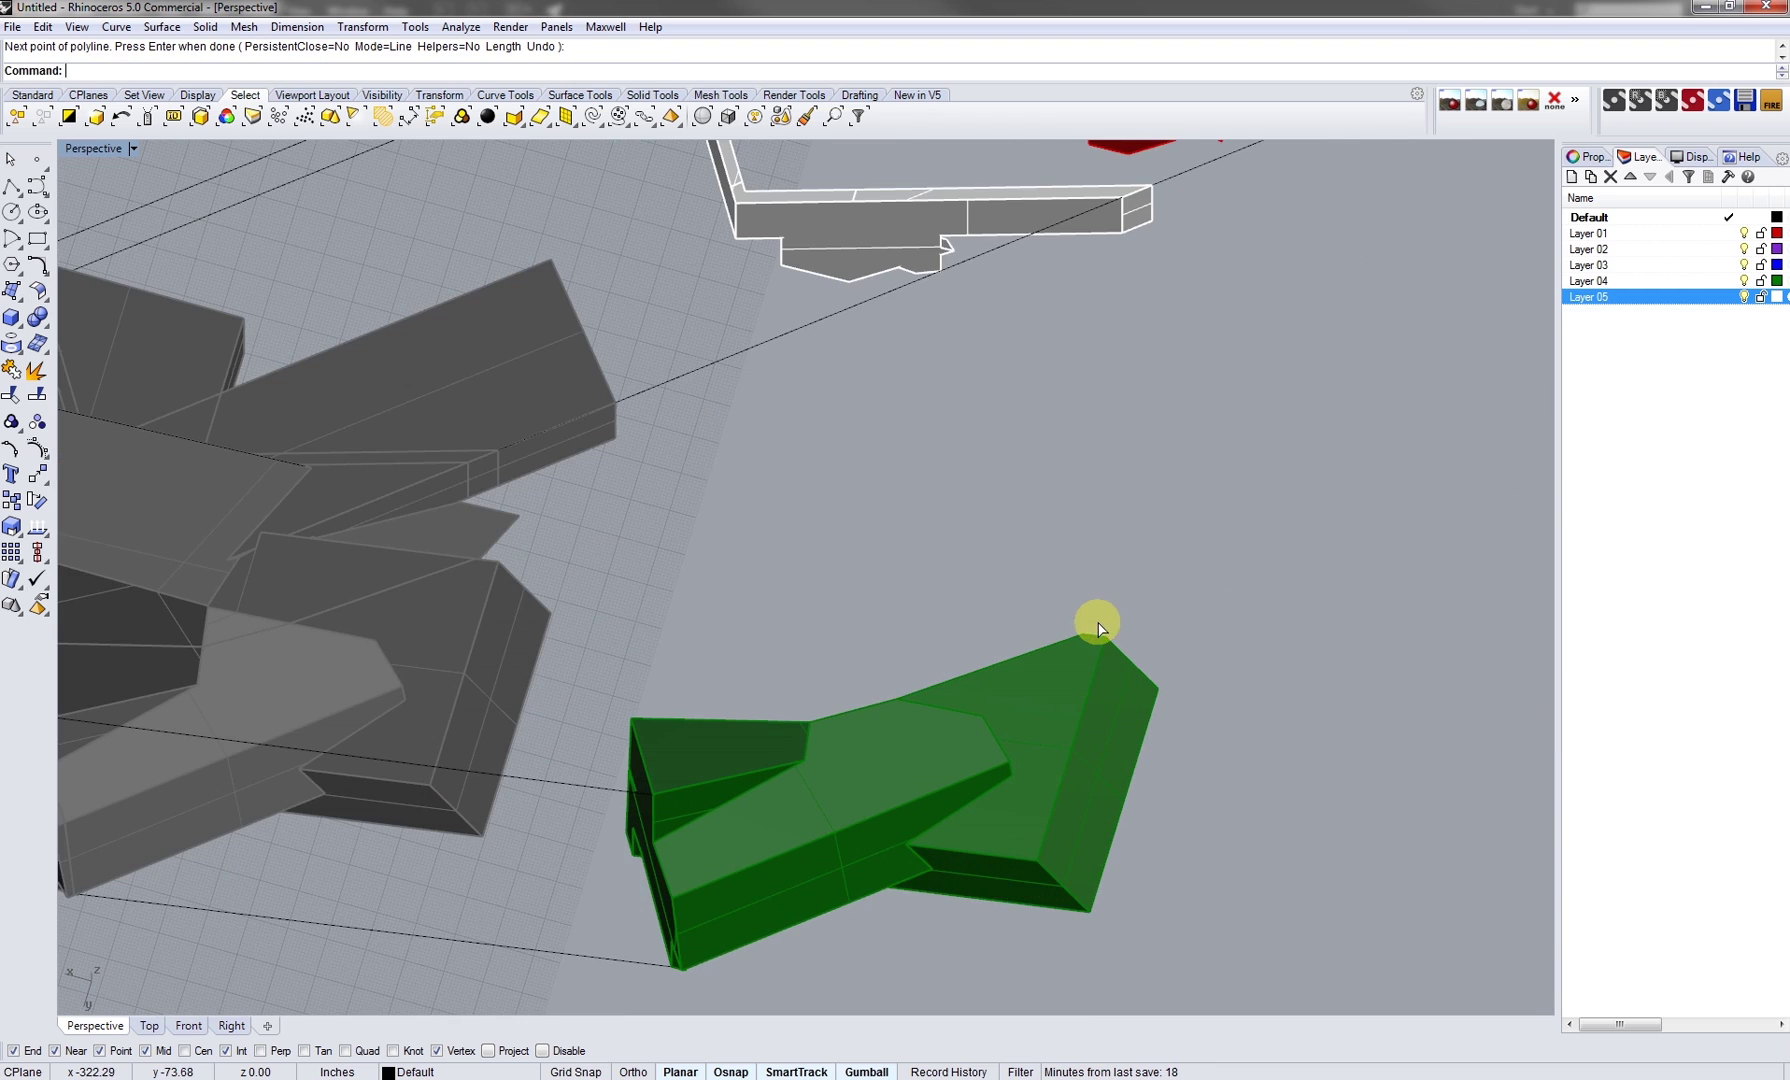
right_click(1098, 623)
left_click(1082, 630)
right_click_drag(665, 591, 711, 627, "shift")
left_click(485, 605)
key("Return")
Select all the guide curves and create a new layer named GUIDES
scroll(545, 576, "down", 5)
right_click_drag(565, 633, 1020, 557)
right_click_drag(913, 632, 837, 528, "shift")
scroll(747, 589, "up", 4)
right_click_drag(747, 589, 727, 778, "shift")
scroll(805, 530, "down", 4)
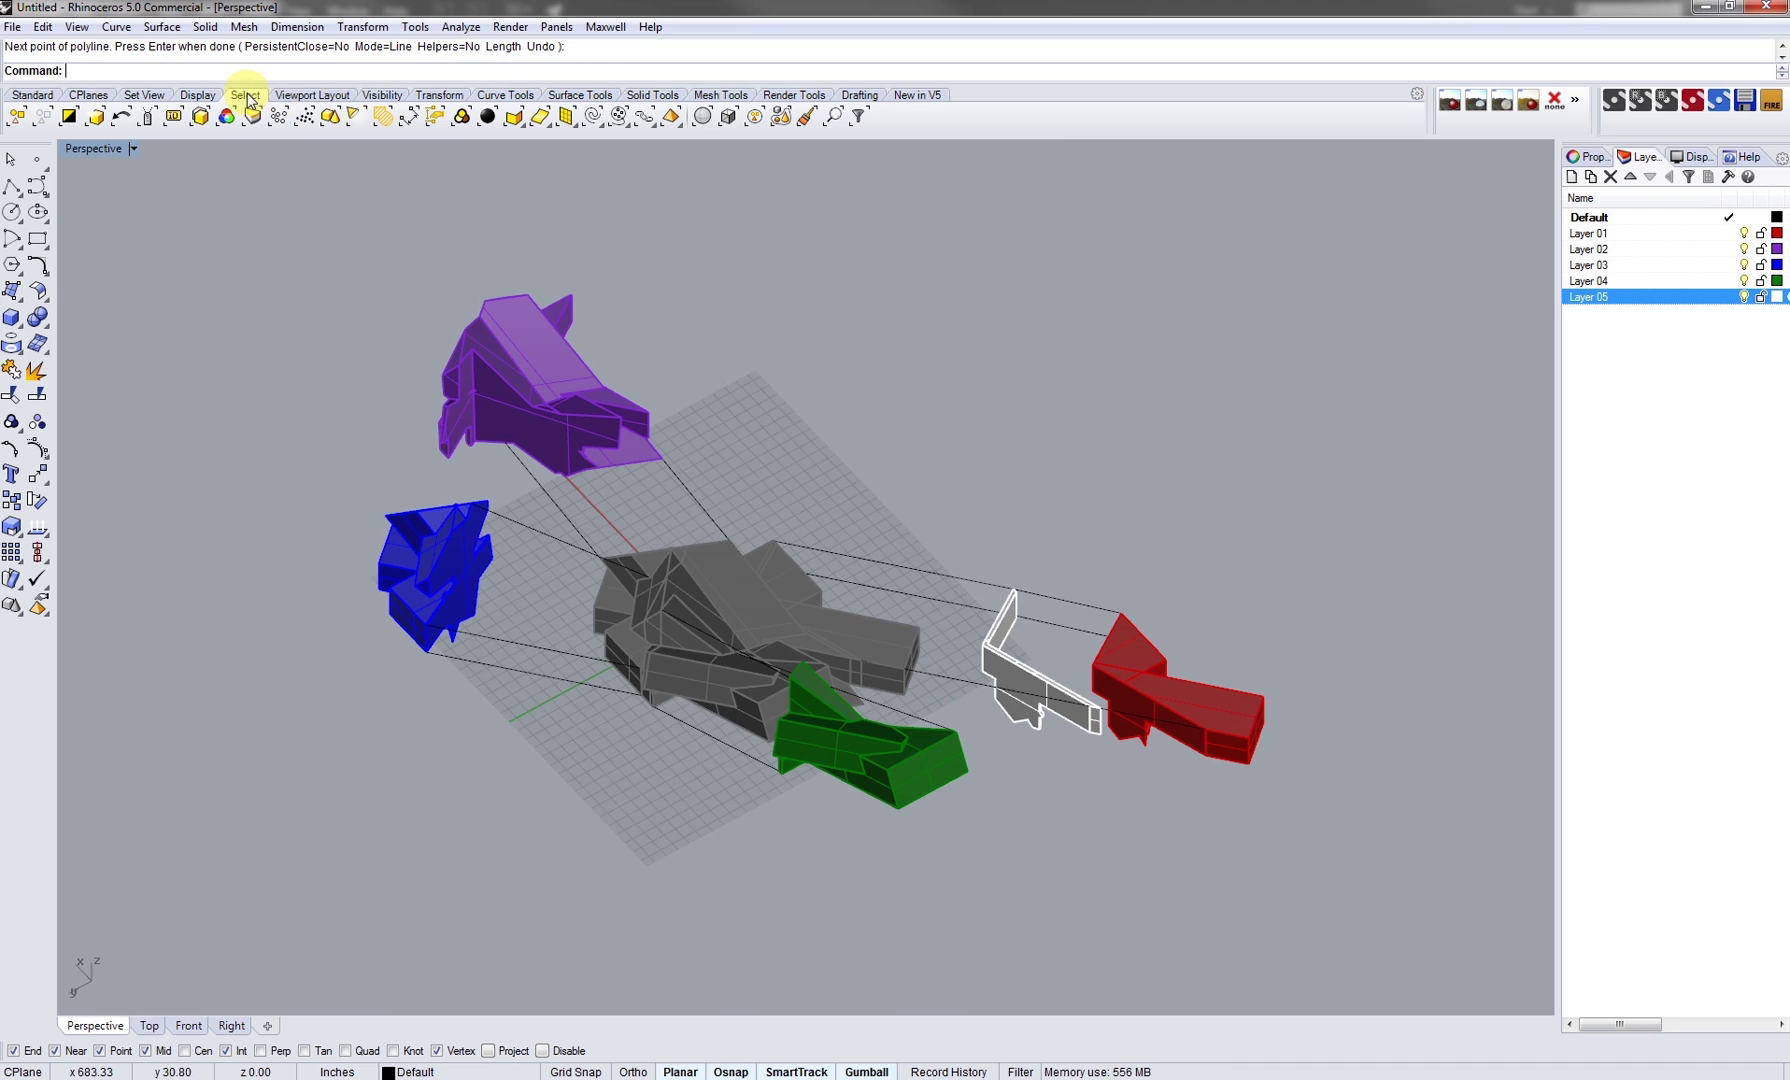
left_click(594, 117)
left_click(1571, 177)
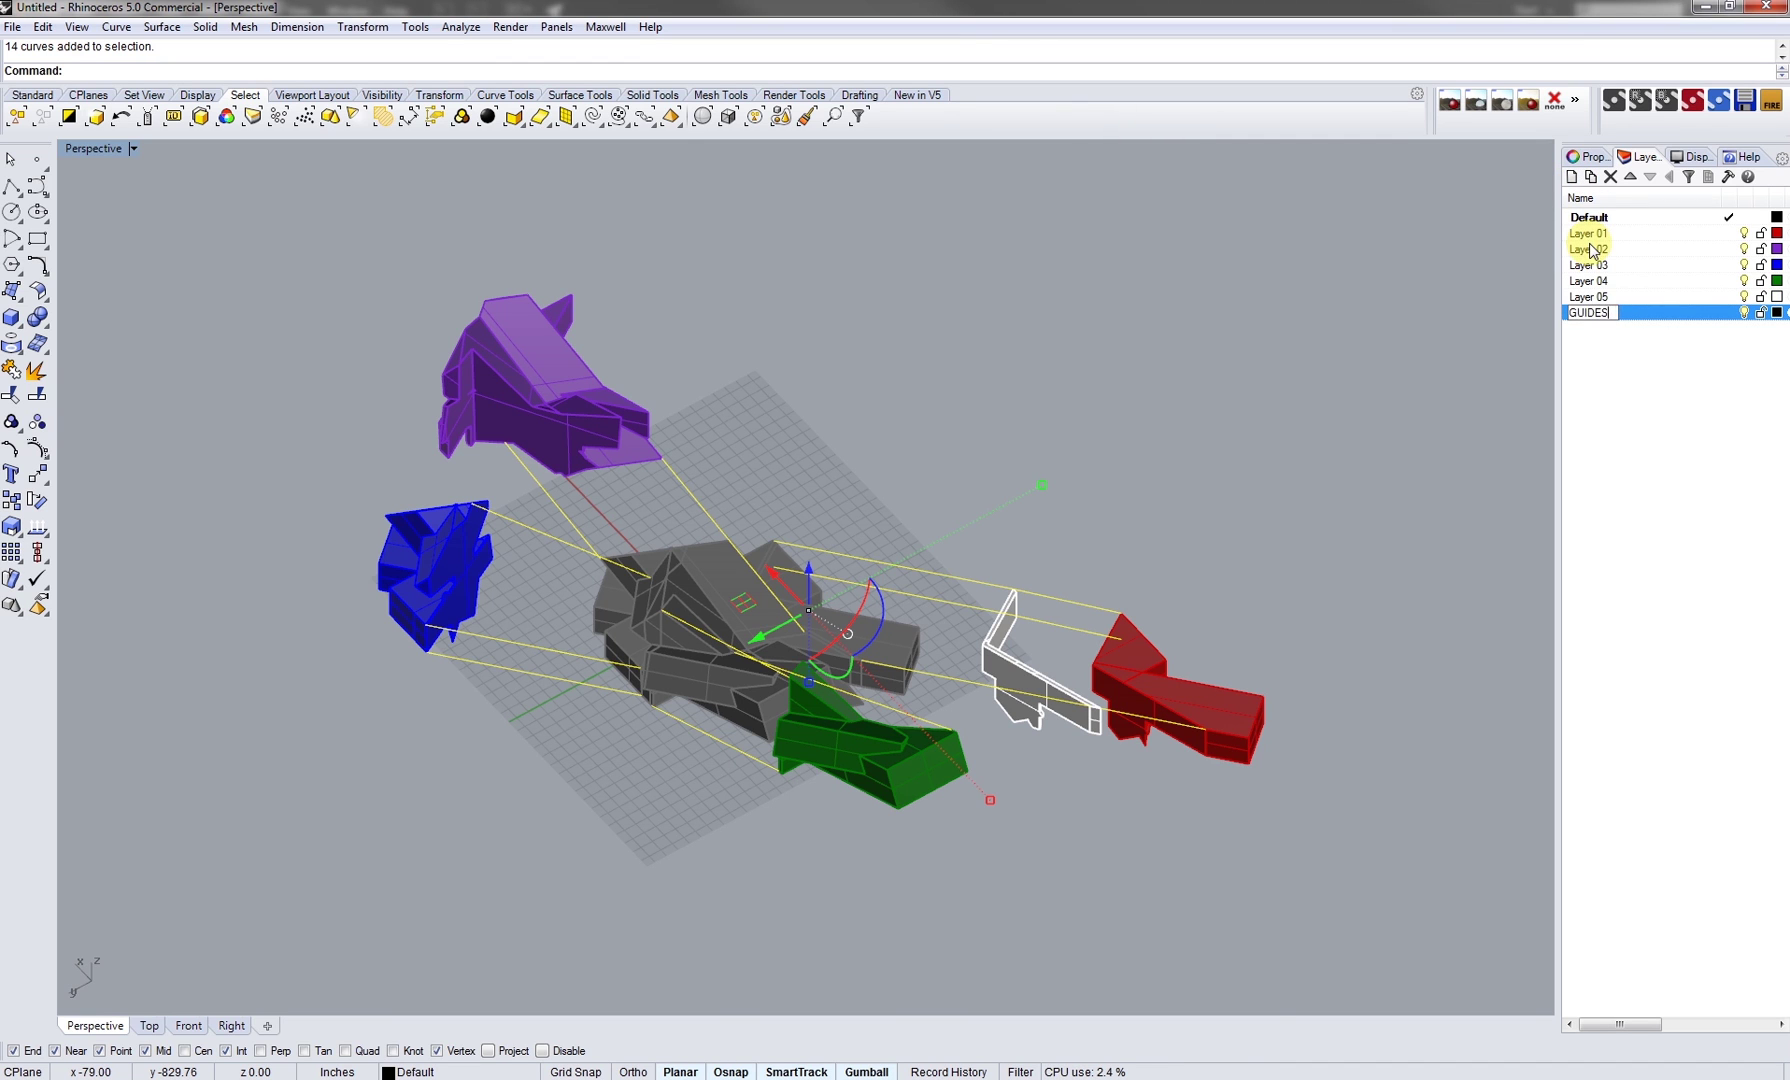
Move the selected guide curves to the GUIDES layer and clear the selection
right_click(1577, 320)
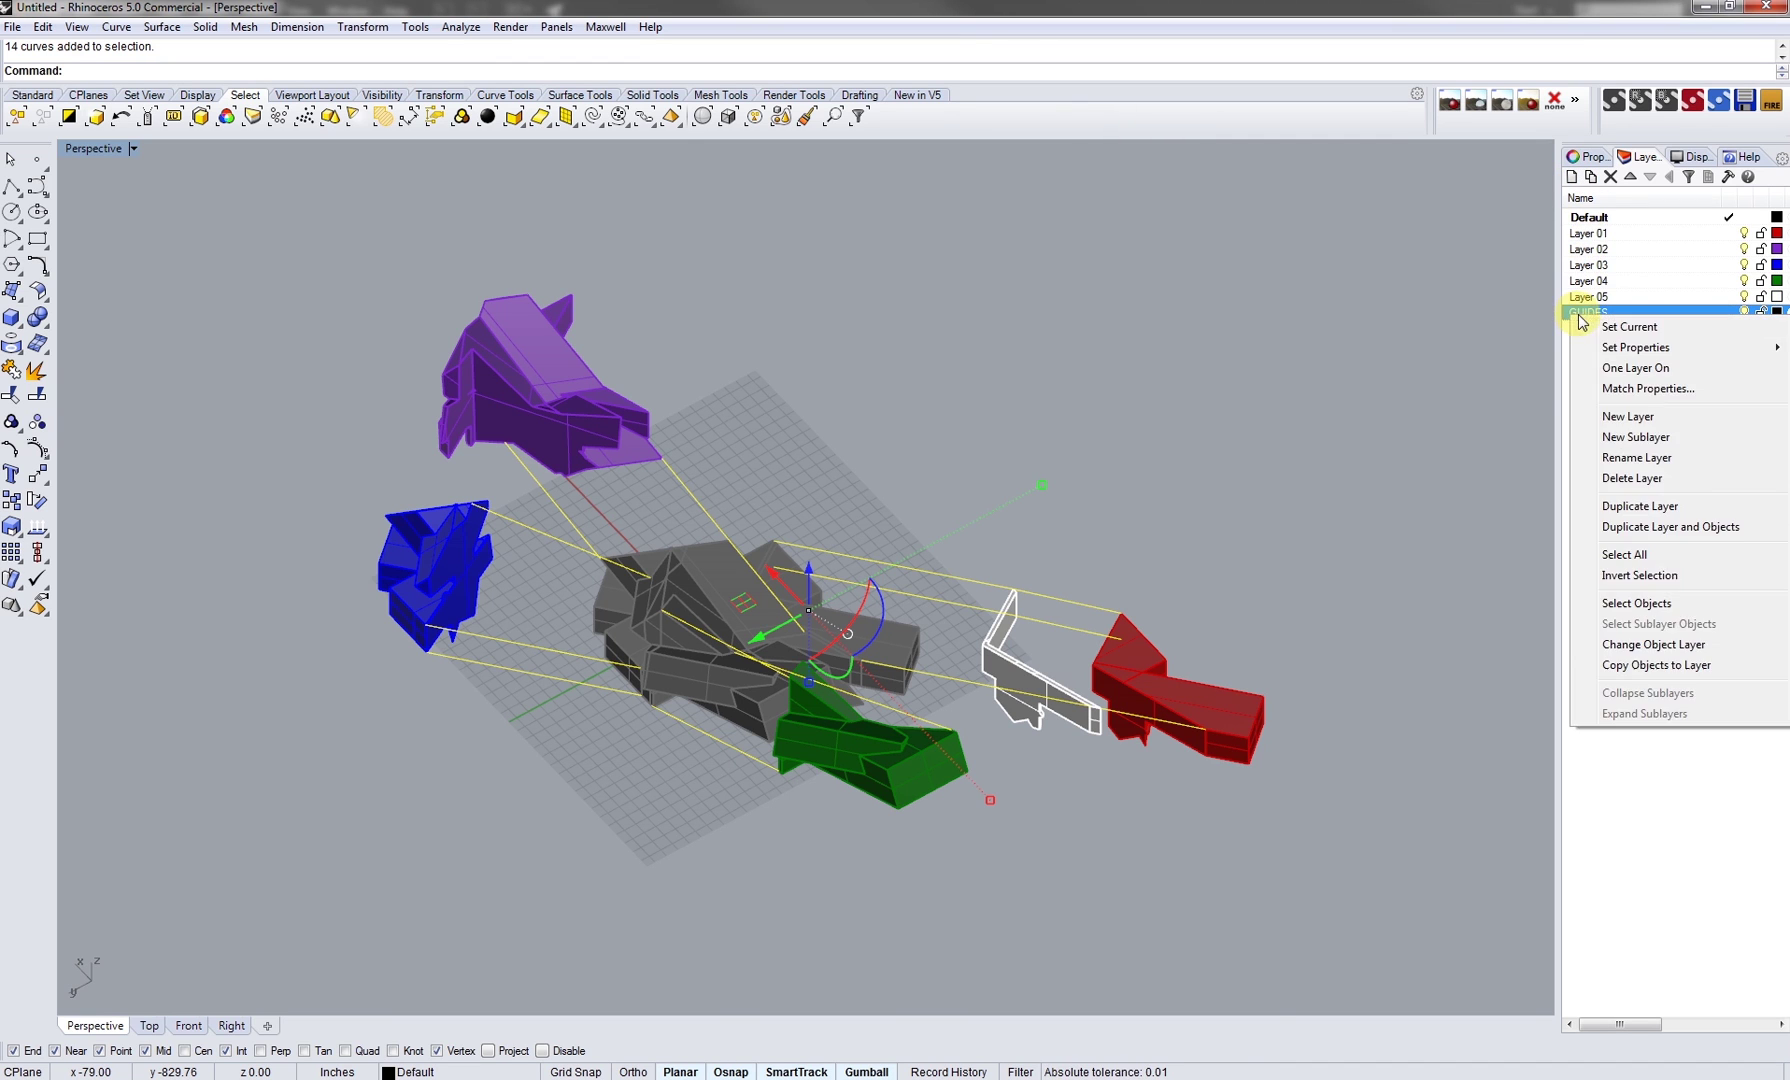
left_click(1652, 640)
mouse_move(941, 646)
right_mouse_down("shift")
mouse_move(975, 652)
mouse_move(959, 623)
mouse_move(991, 651)
mouse_move(972, 693)
mouse_move(1095, 715)
mouse_move(881, 733)
mouse_move(916, 616)
mouse_move(916, 660)
mouse_move(860, 681)
right_mouse_up("shift")
key("Escape")
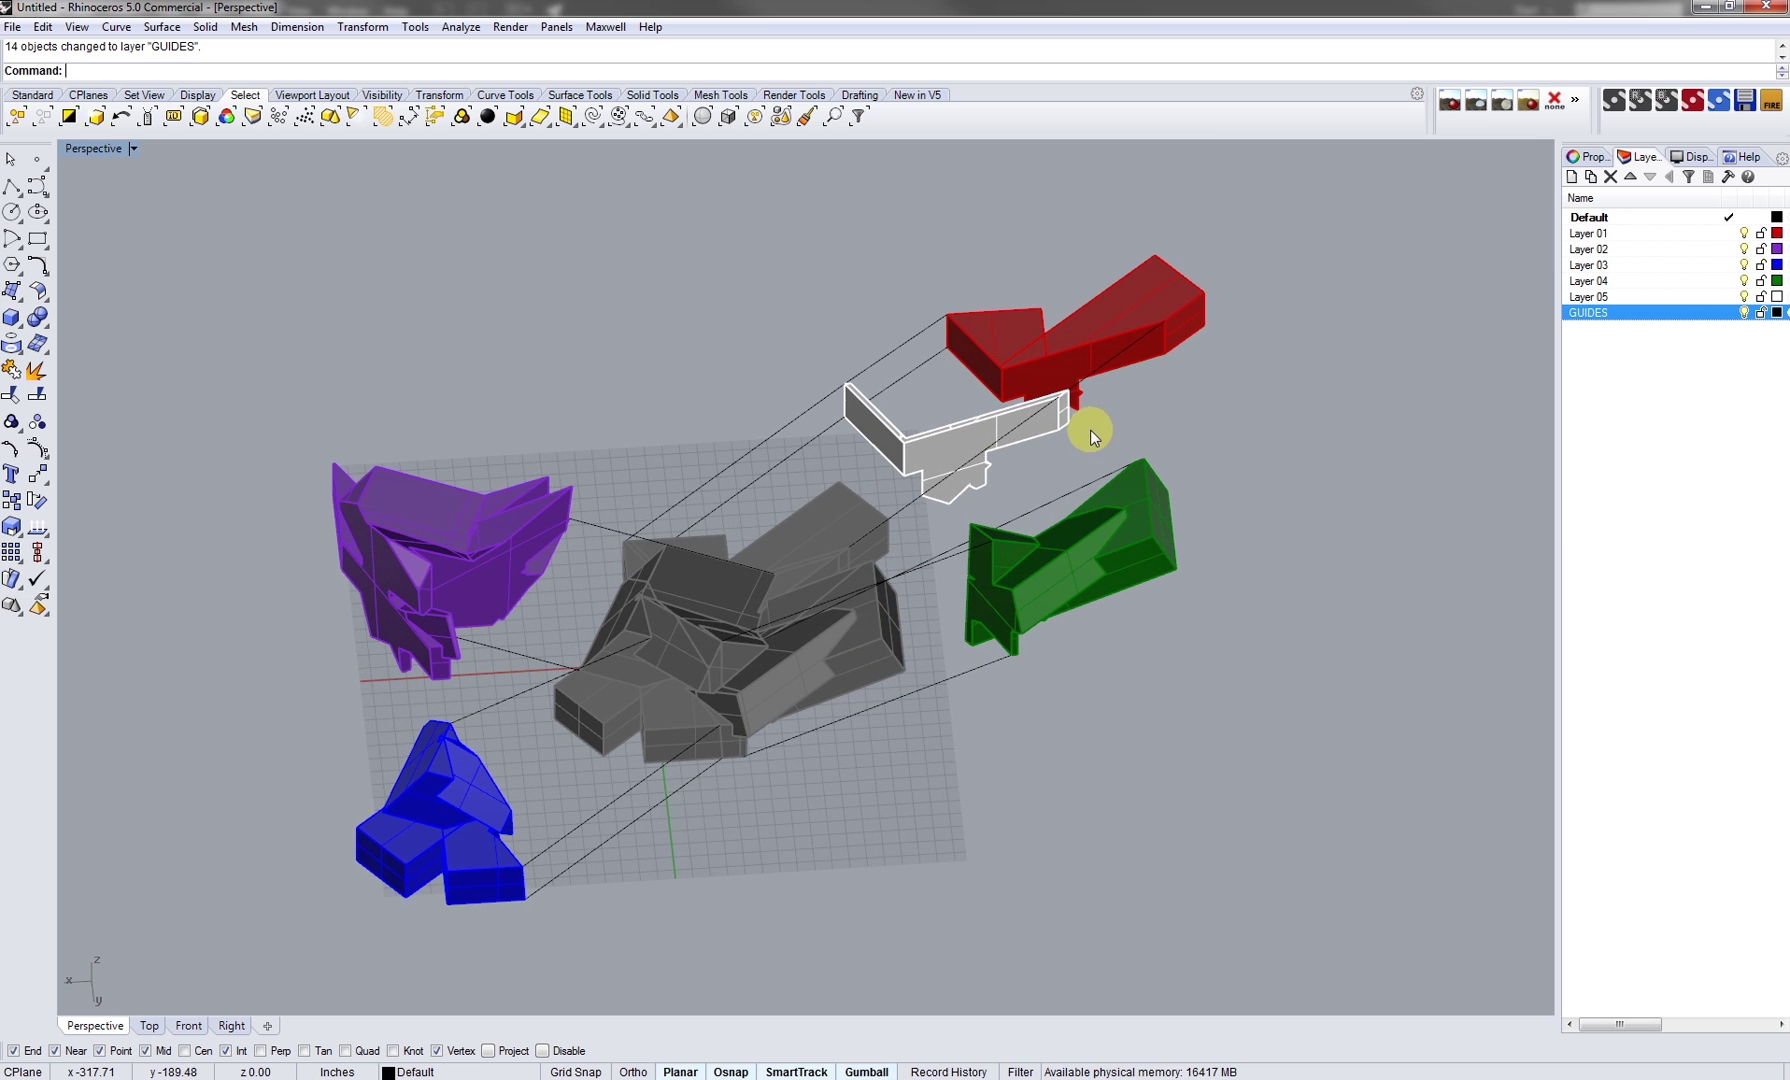
Unlock the locked central model pieces and lock the GUIDES layer
right_click_drag(925, 622, 879, 603)
mouse_move(729, 628)
right_mouse_down("shift")
mouse_move(758, 614)
mouse_move(791, 639)
mouse_move(673, 613)
right_mouse_up("shift")
type("nlock")
key("Return")
left_click(673, 613)
left_click(693, 403)
left_click(1761, 311)
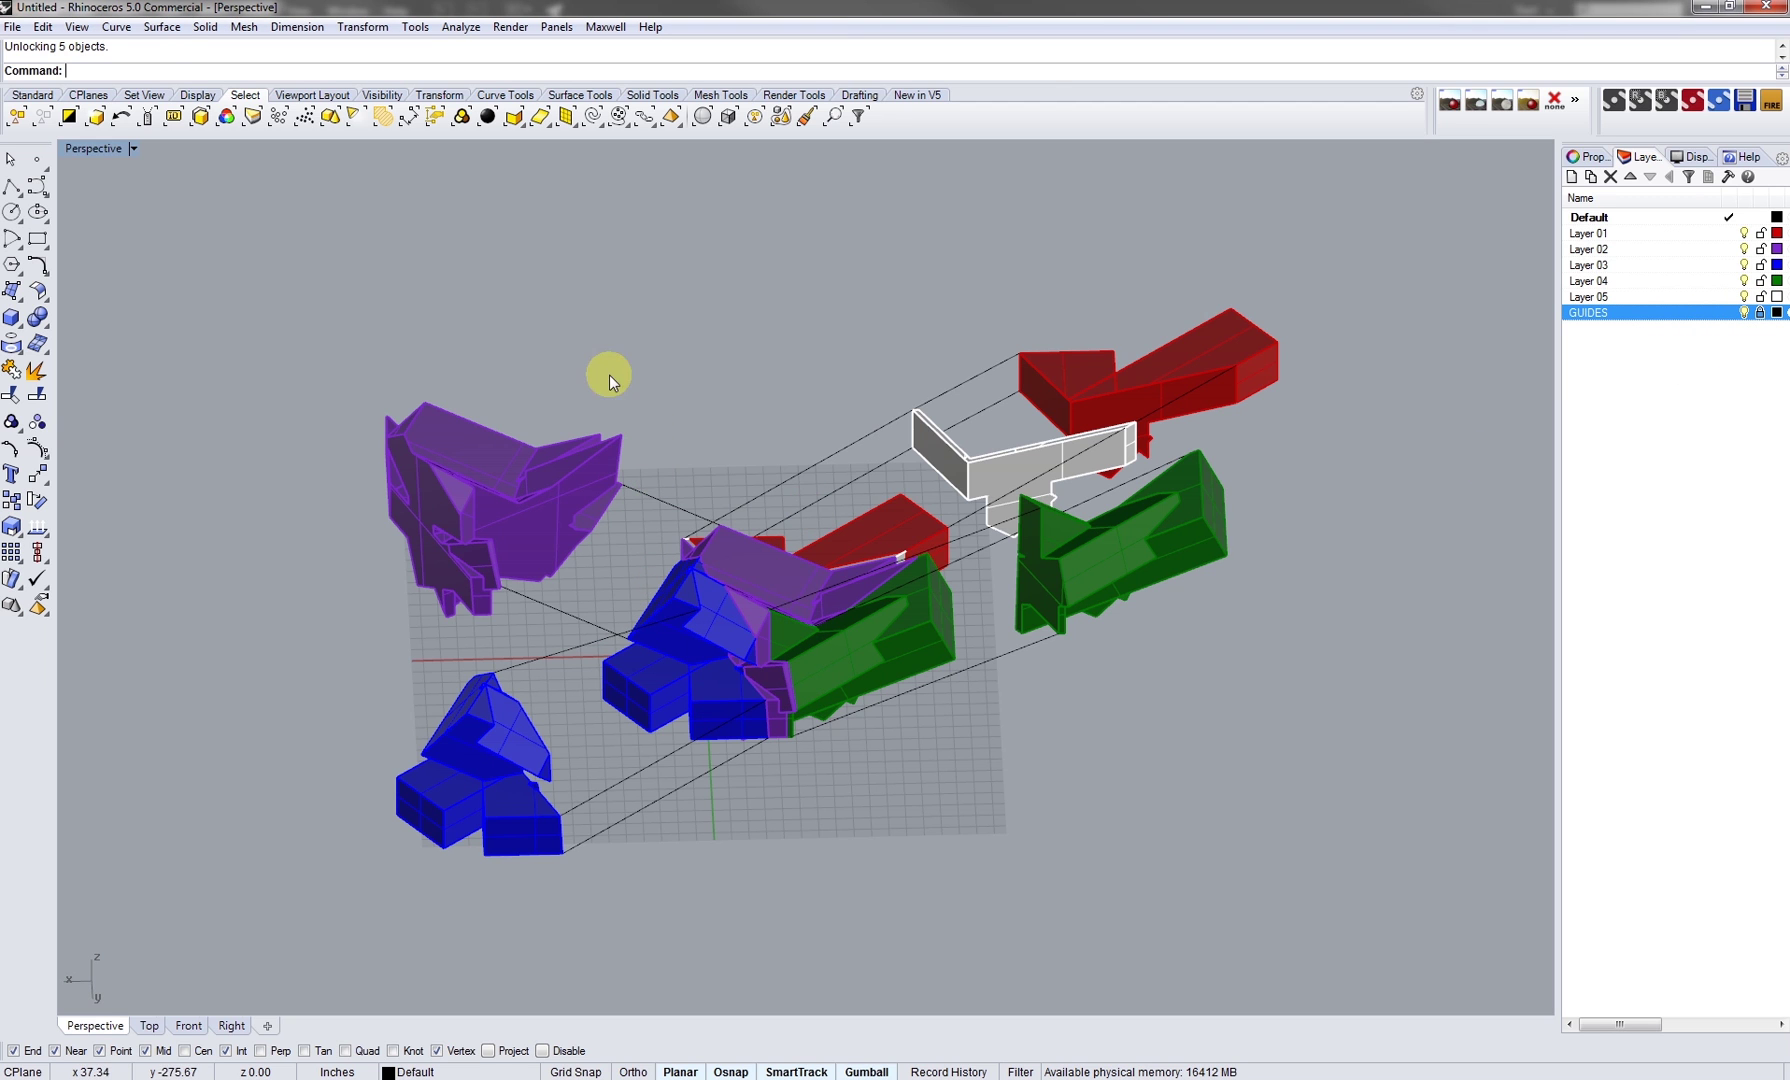
Select the five pieces of the central model and generate their outline with MeshOutline
left_click_drag(975, 799, 999, 815)
mouse_move(895, 723)
right_mouse_down("shift")
mouse_move(881, 709)
mouse_move(908, 716)
right_mouse_up("shift")
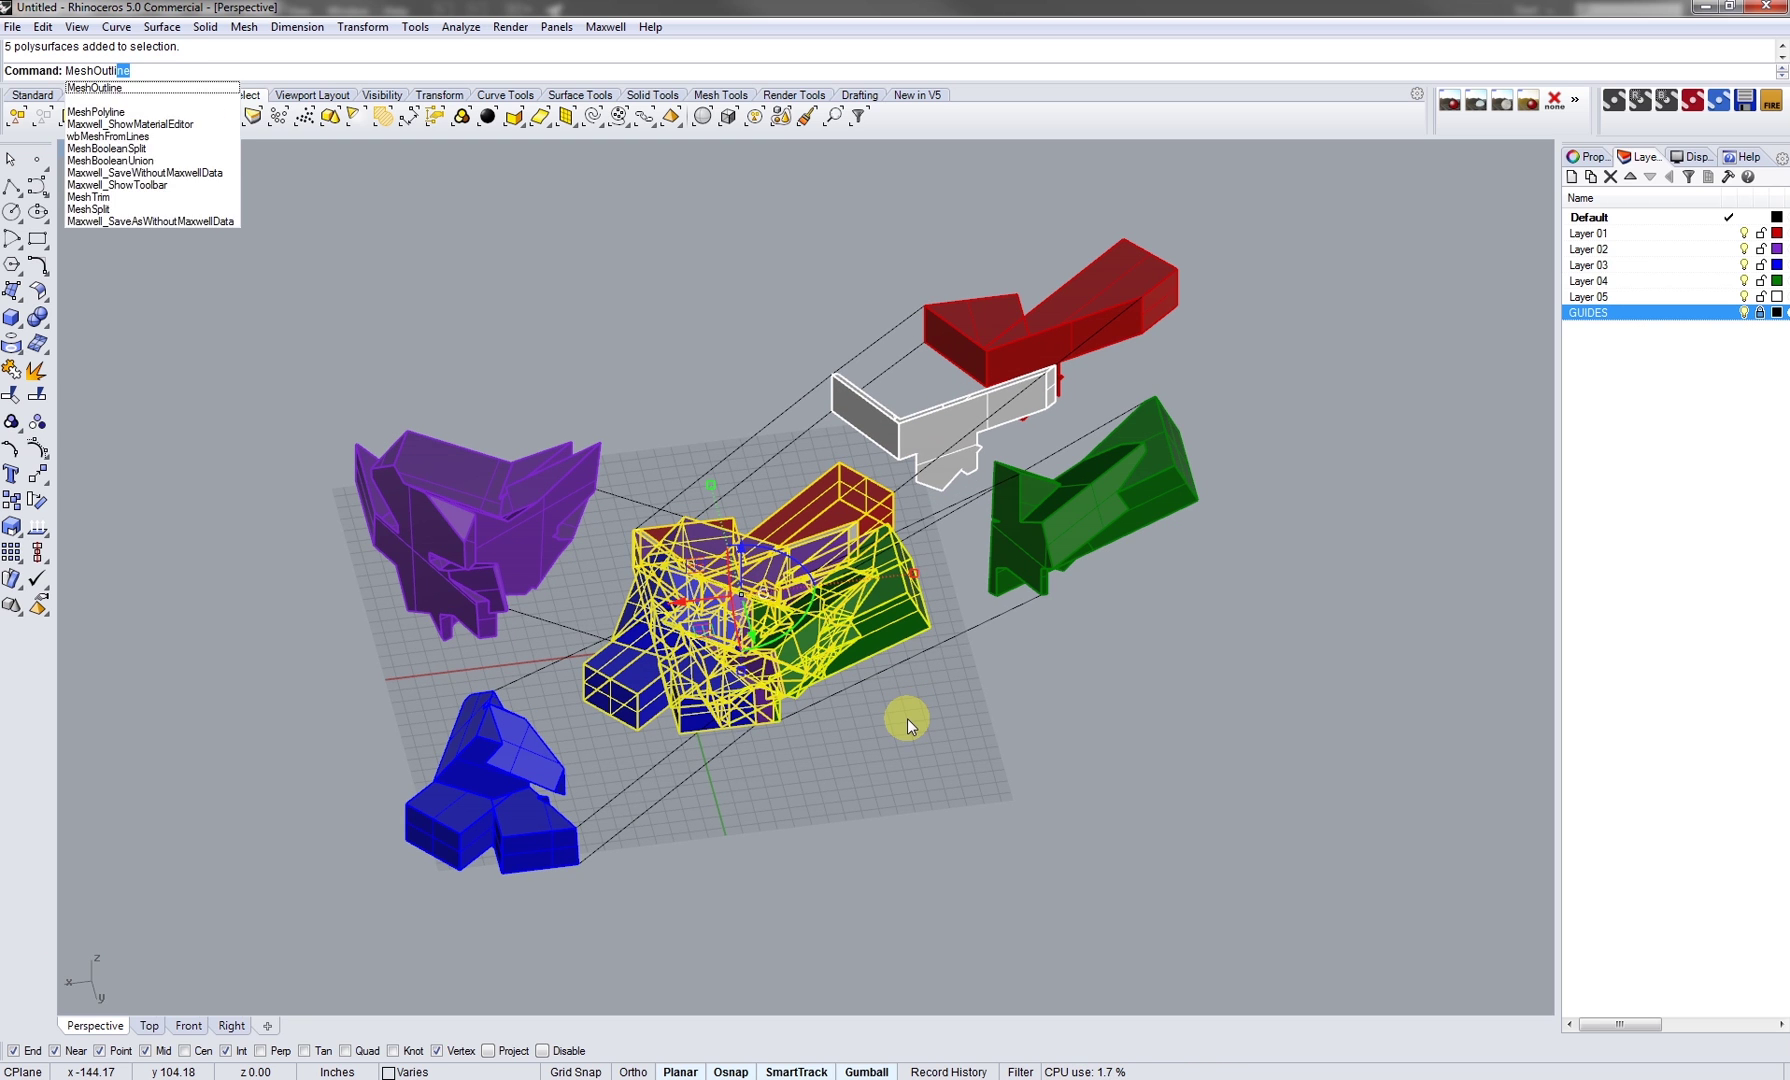
key("Return")
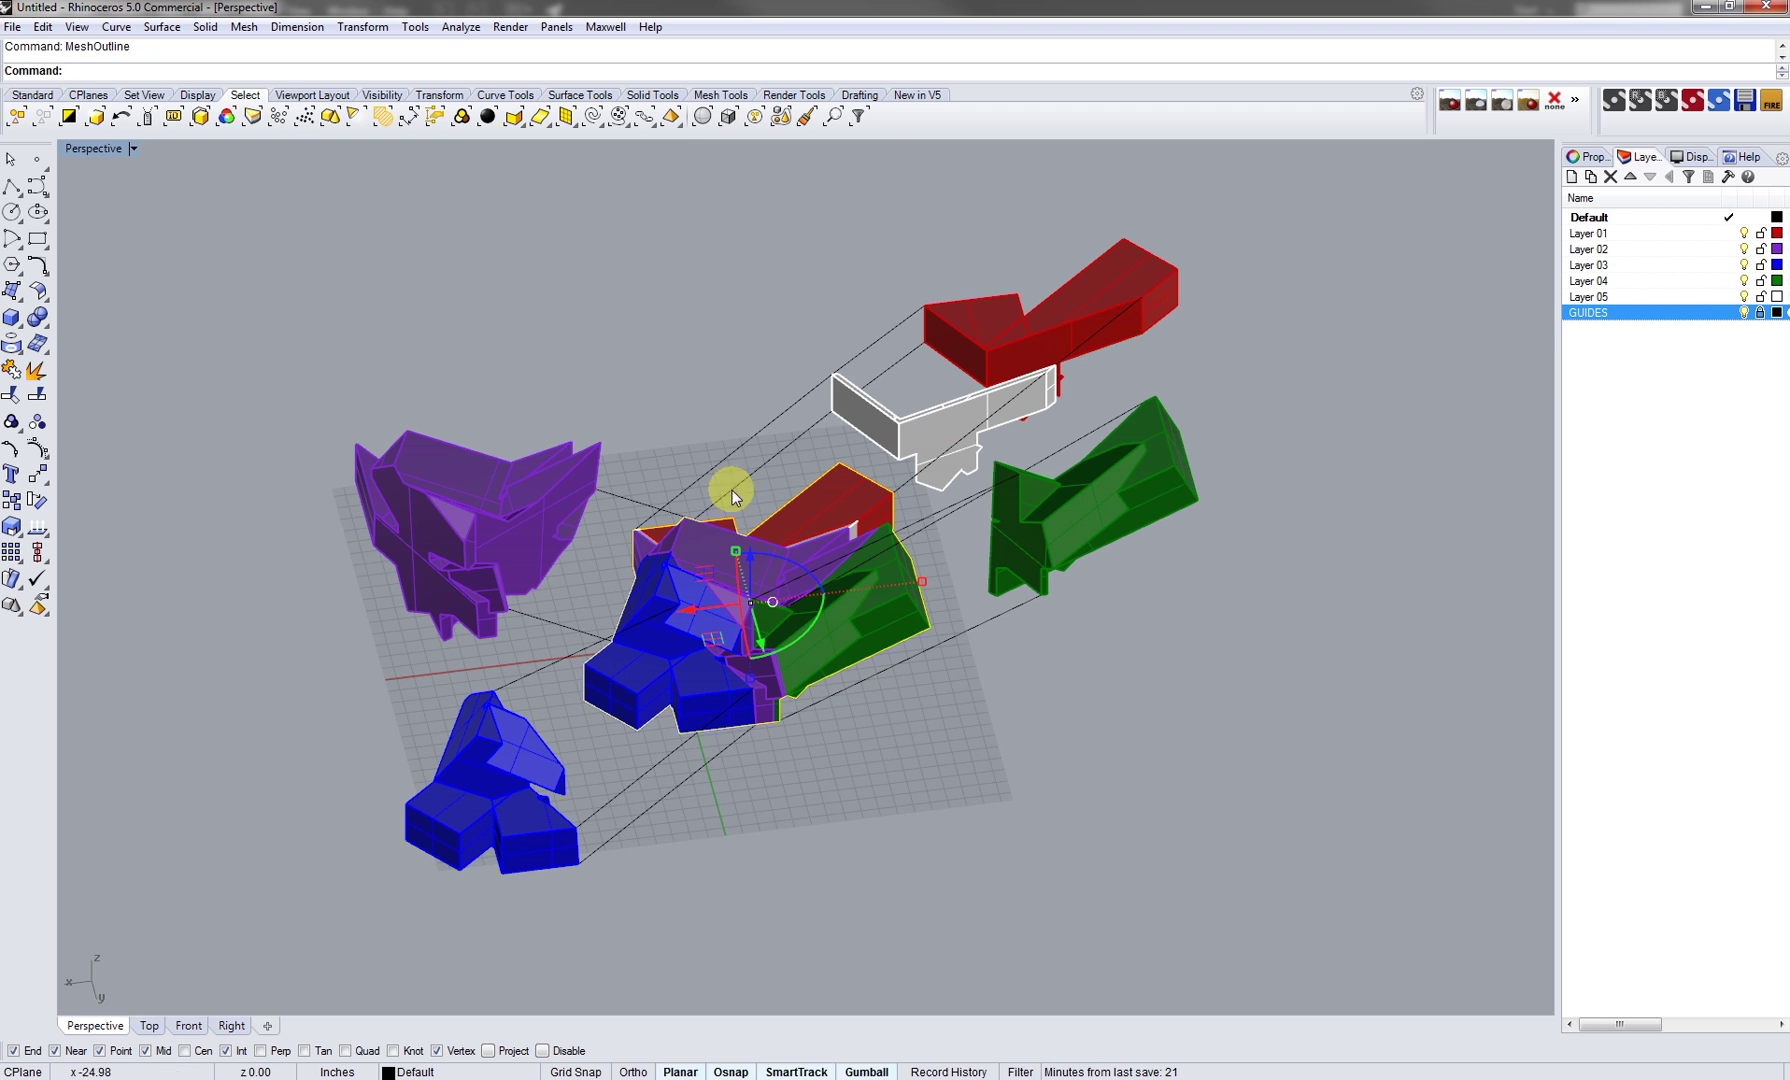
Create a new layer named OUTLINE and move the central model's outline curves to it
left_click(1572, 177)
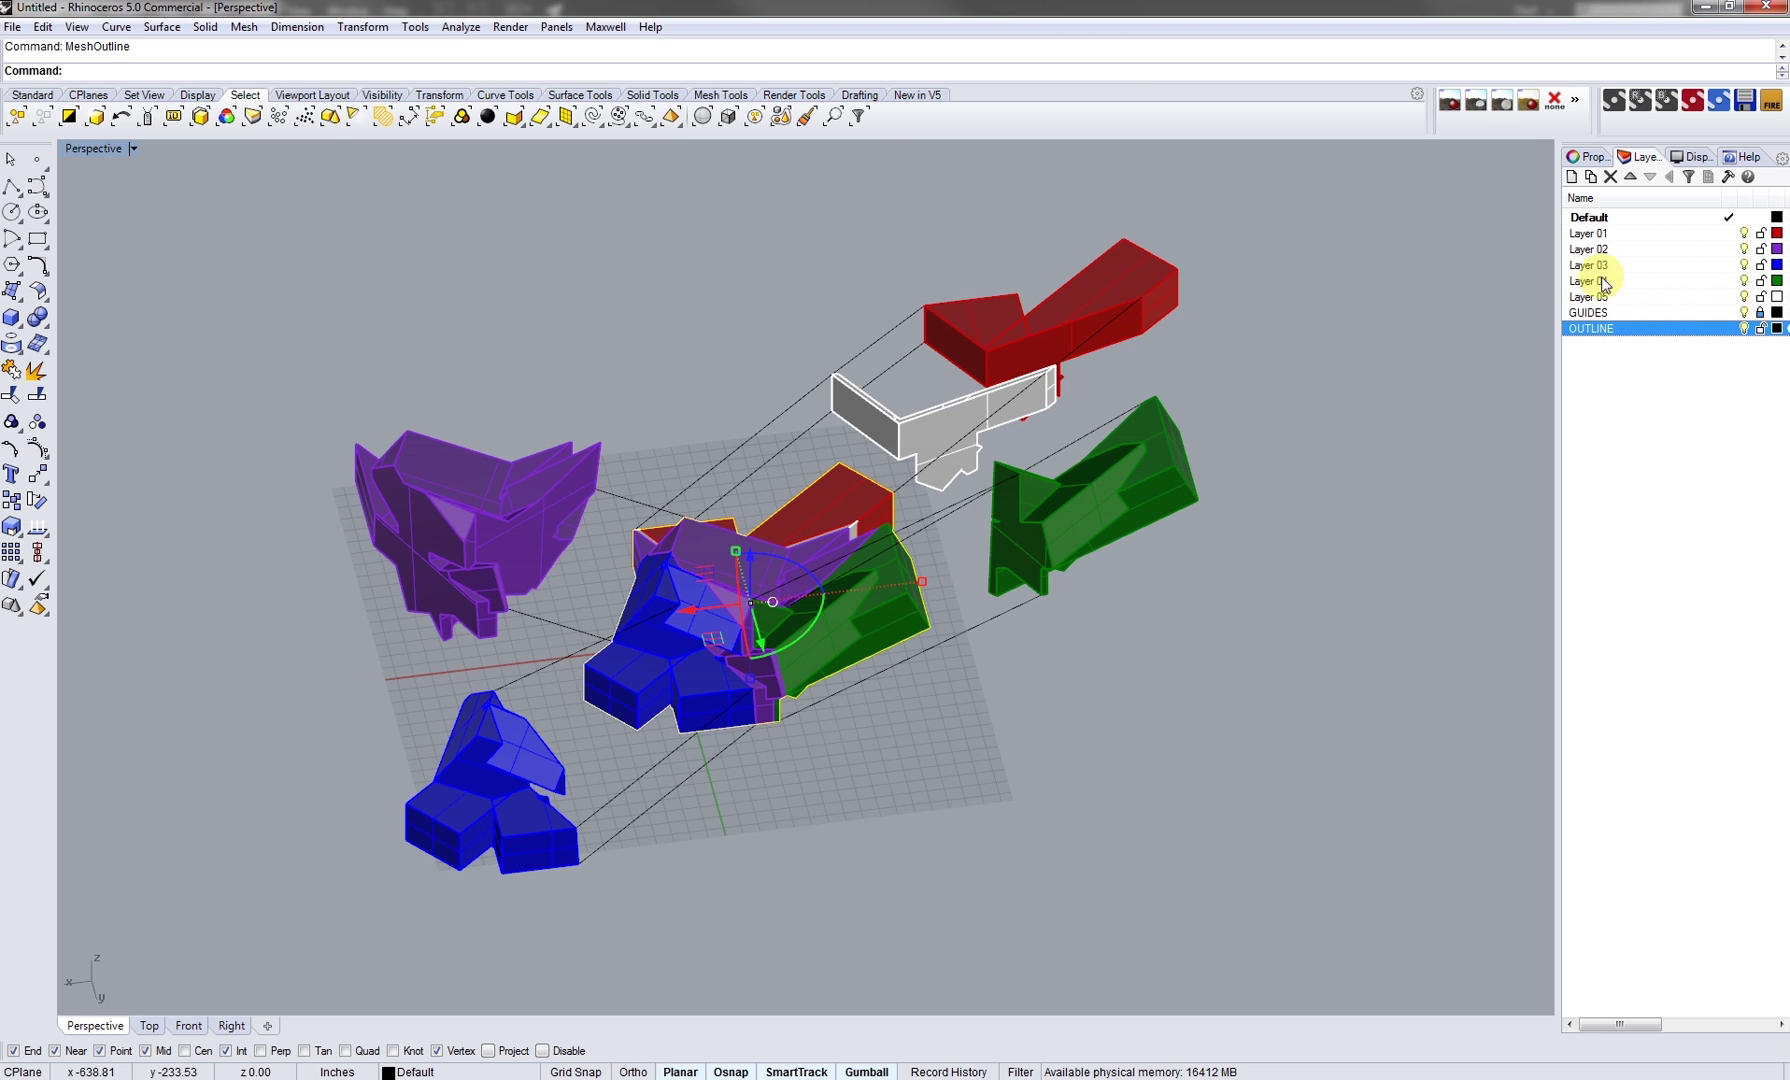
right_click(1587, 329)
left_click(1660, 658)
Create a mesh outline of the exploded green piece and move it to the OUTLINE layer
left_click(1117, 505)
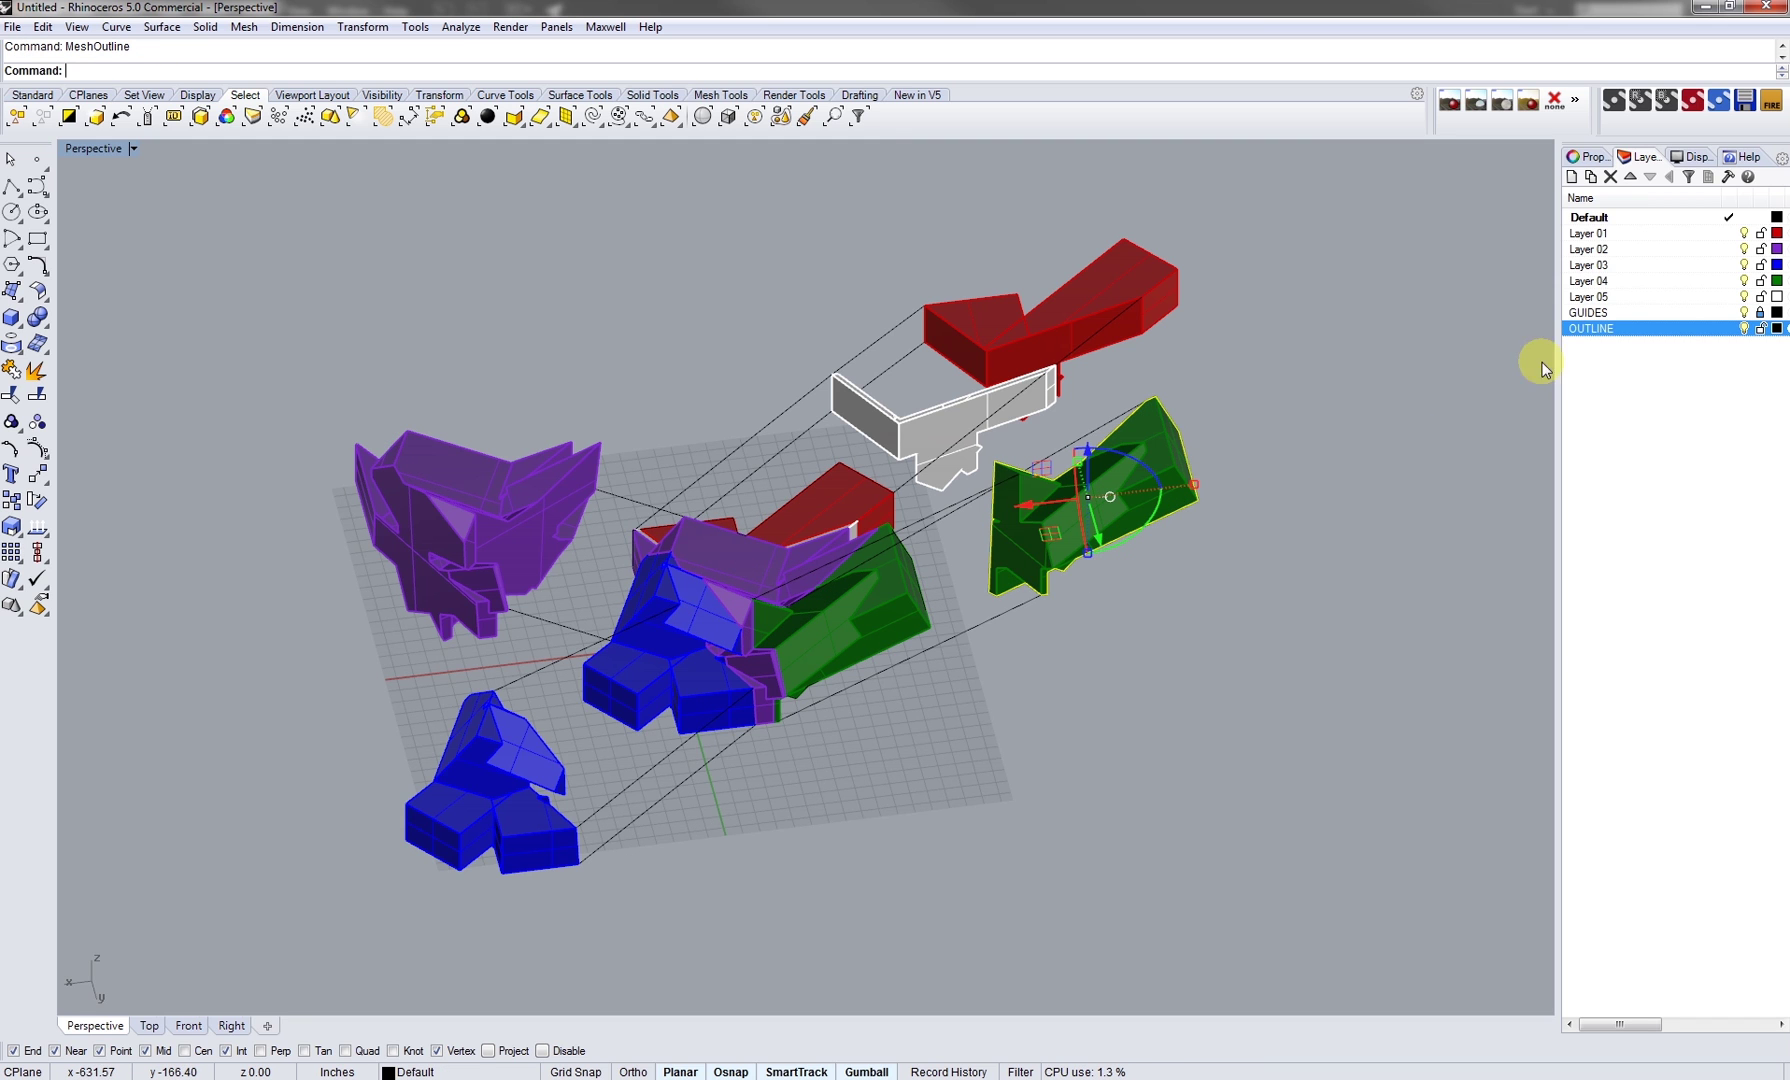
right_click(1586, 338)
left_click(1630, 672)
Create mesh outlines of the exploded red and white pieces and move them to the OUTLINE layer
left_click(996, 402)
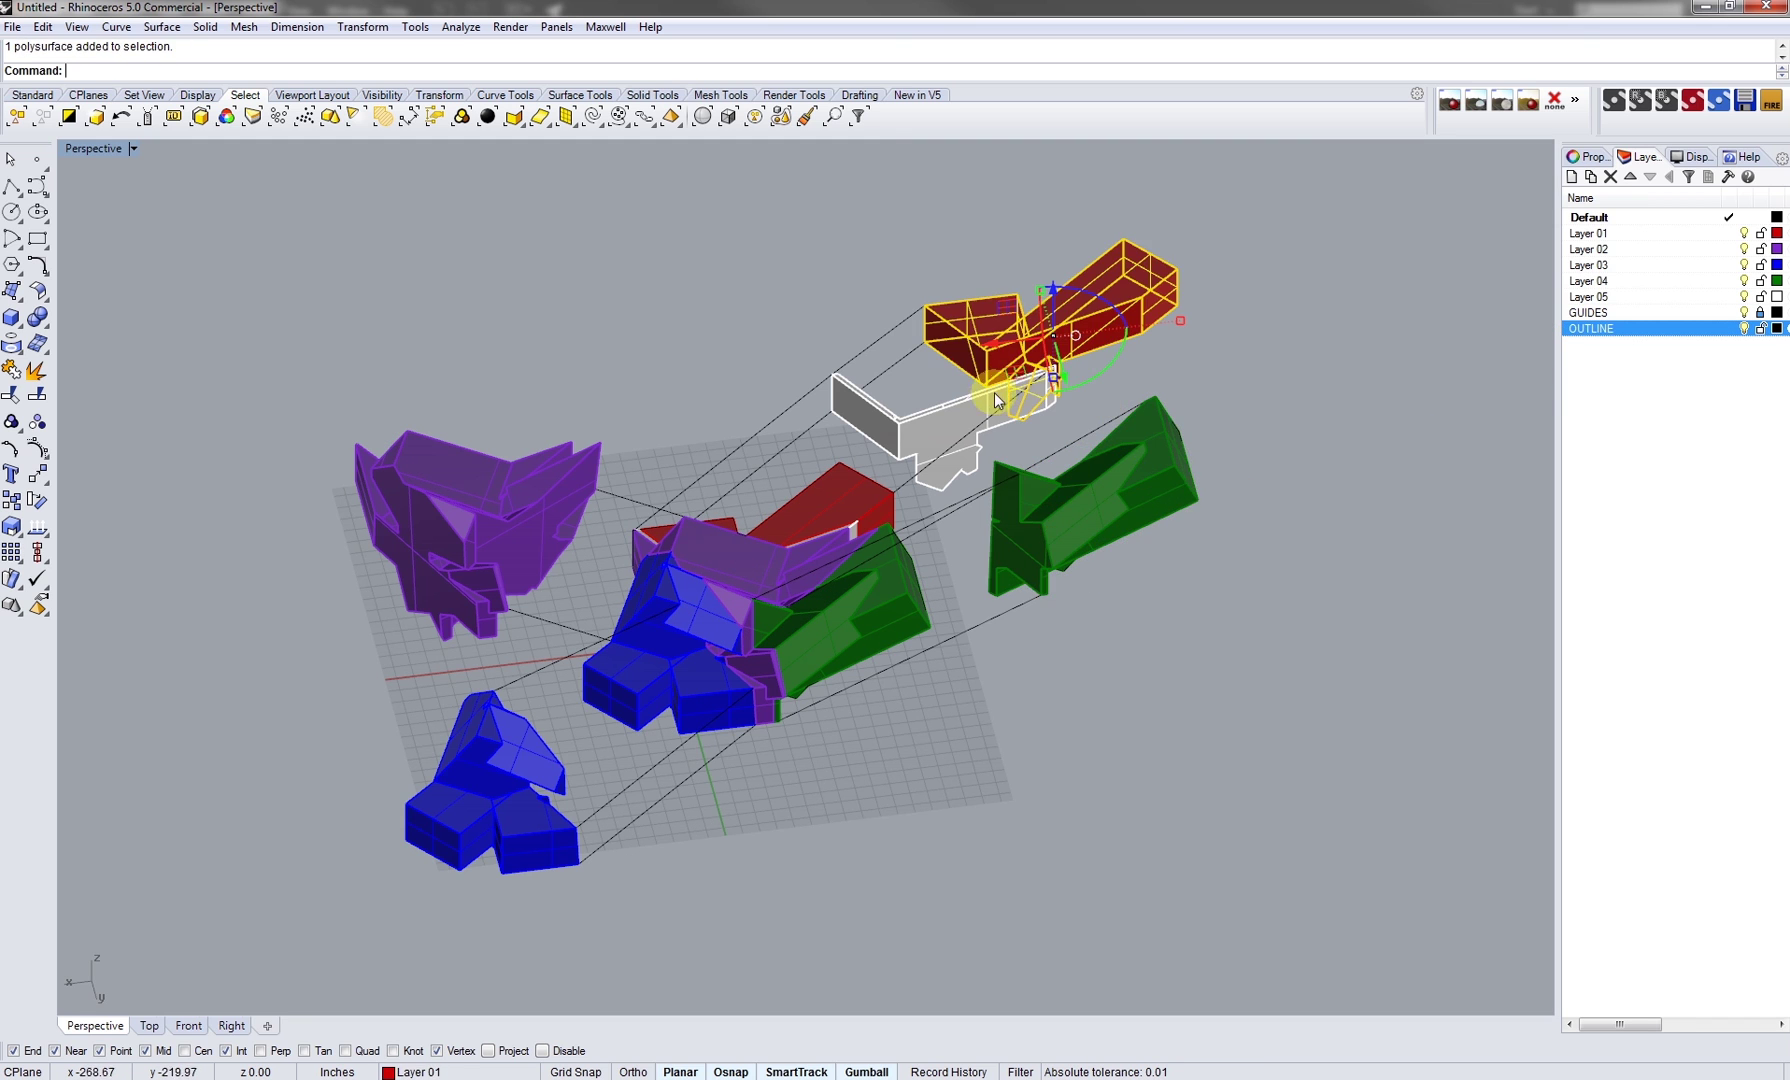
right_click(1008, 268)
right_click(1591, 332)
left_click(1620, 650)
left_click(945, 432)
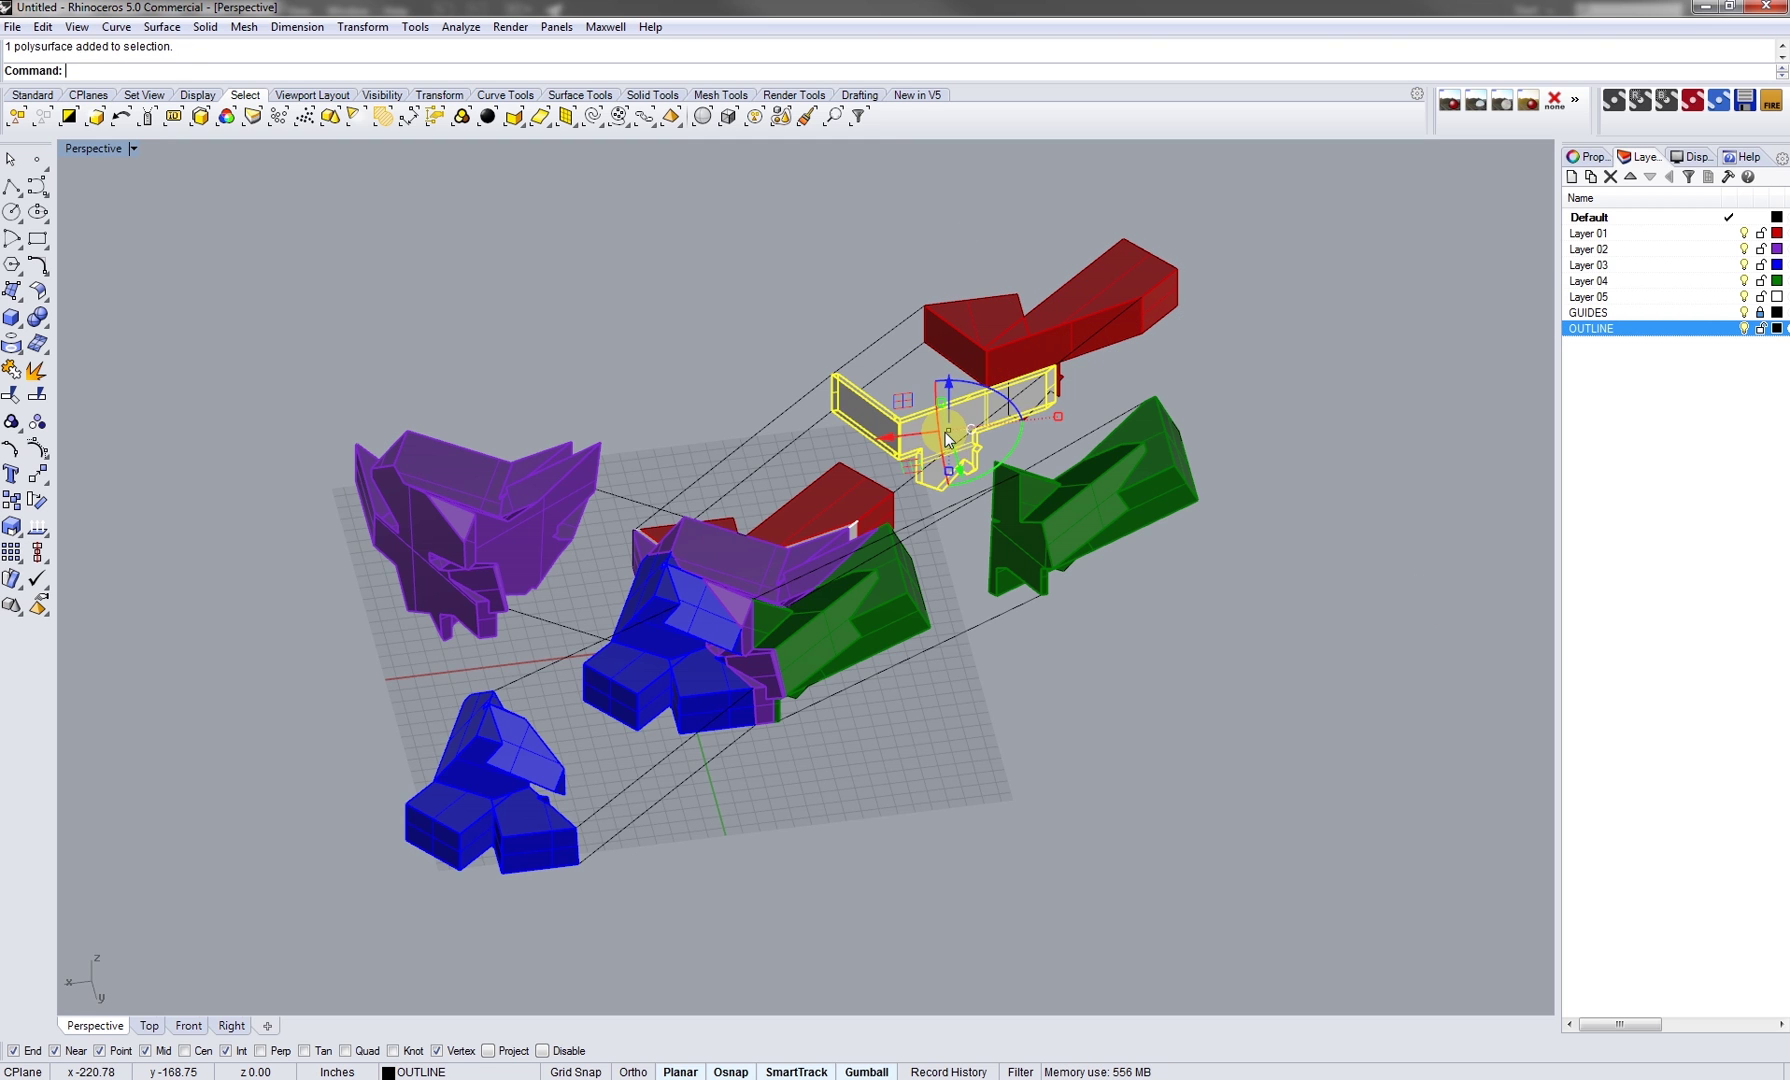
right_click(1610, 334)
left_click(1630, 662)
Create mesh outlines of the exploded purple and blue pieces and move them to the OUTLINE layer
left_click(528, 516)
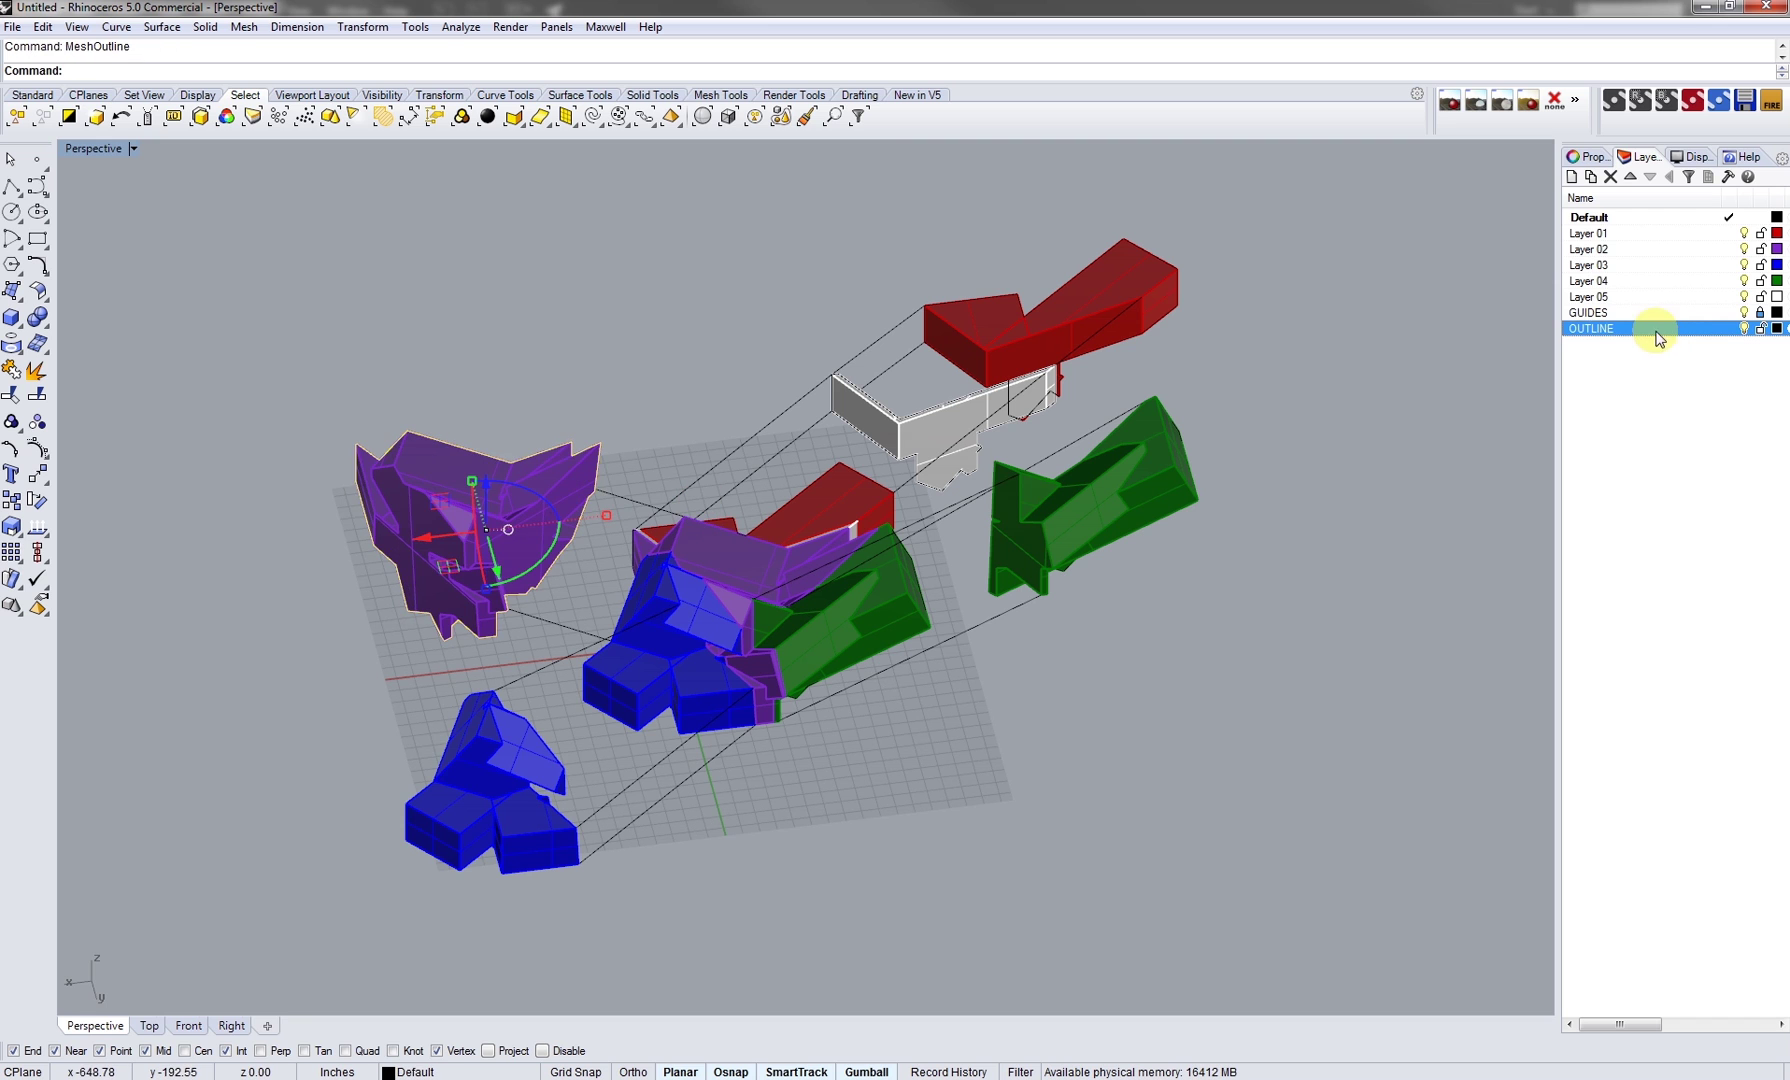
right_click(1612, 332)
left_click(1636, 660)
left_click(500, 775)
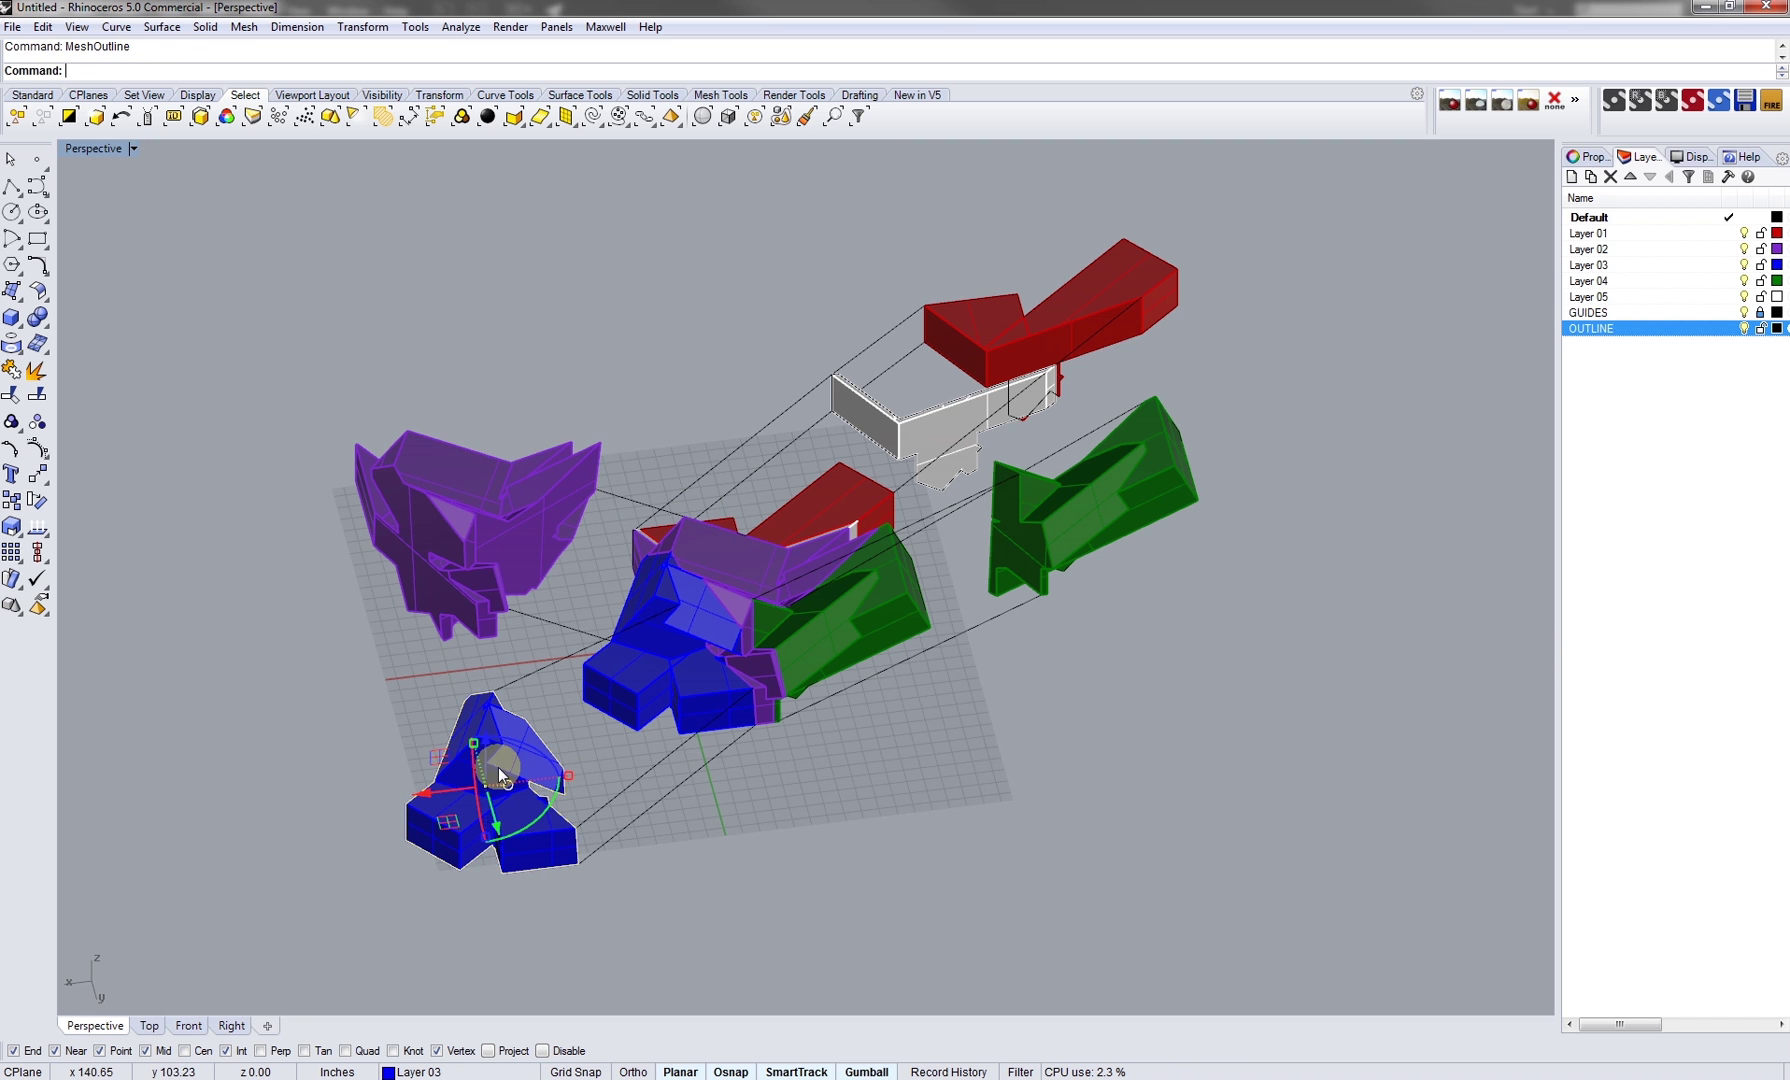
right_click(1602, 333)
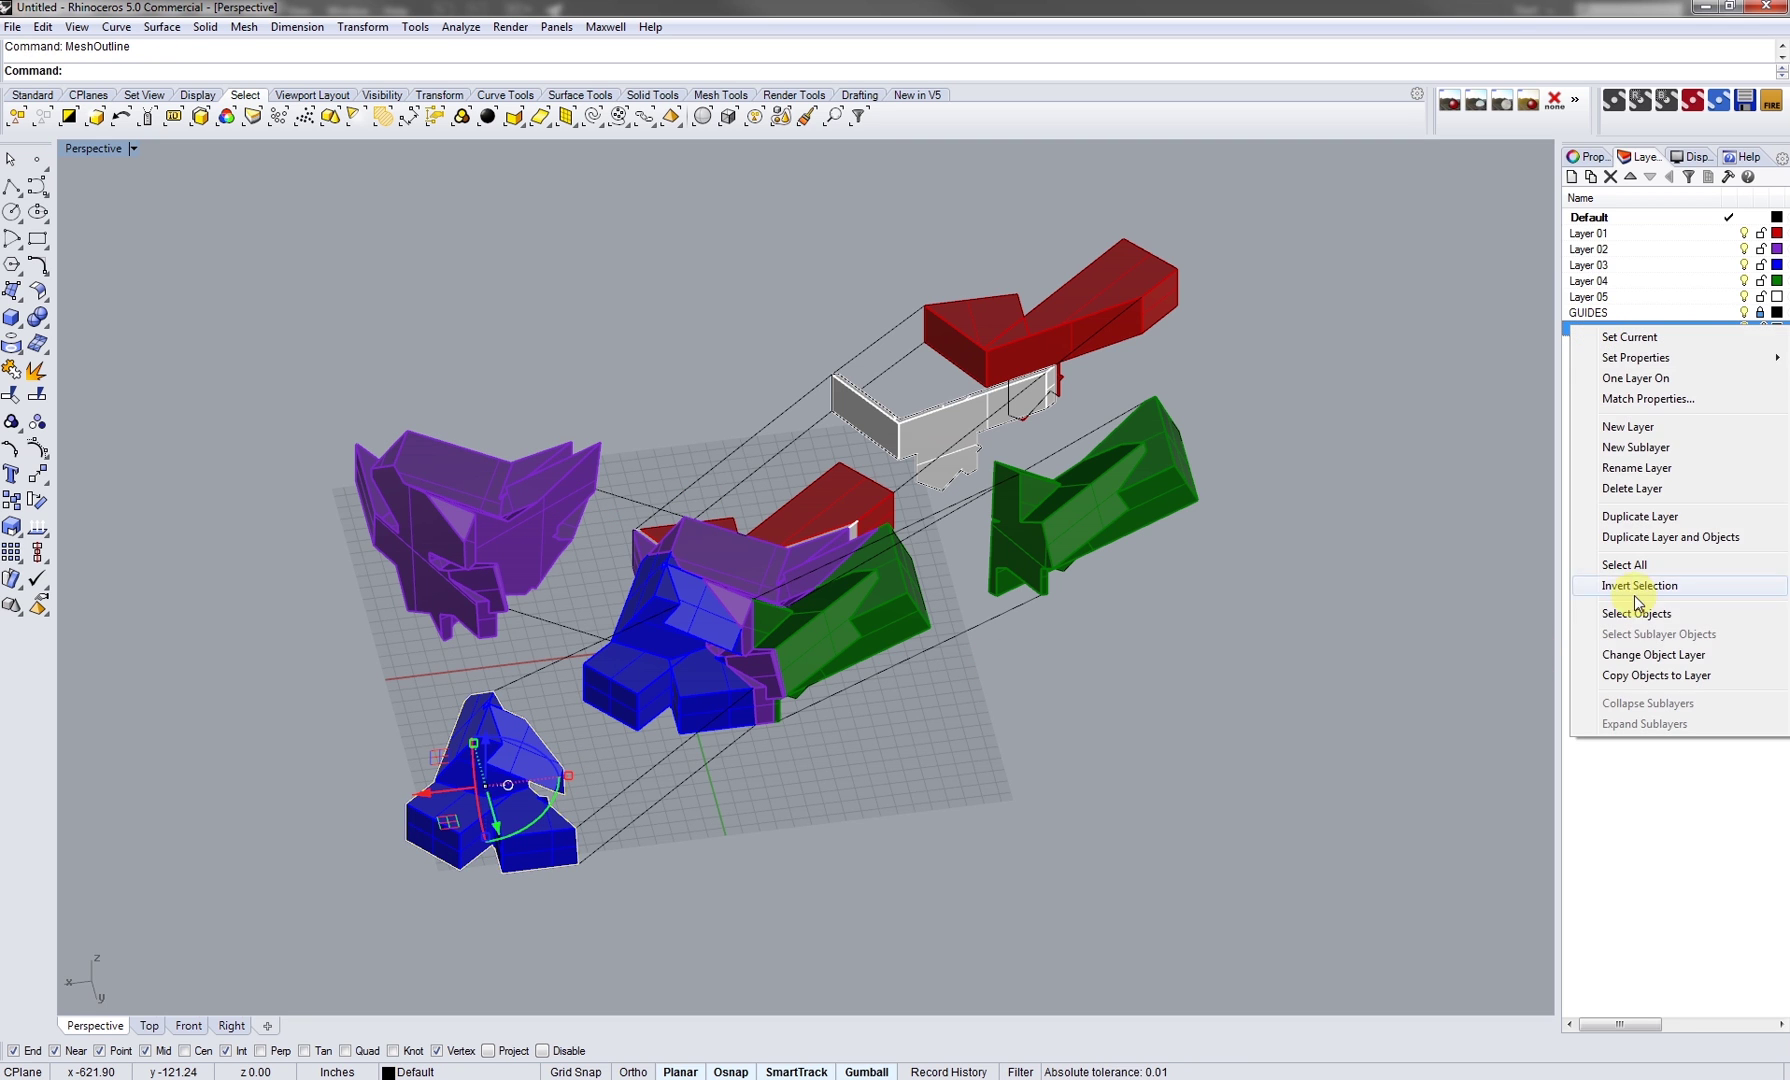
left_click(1636, 657)
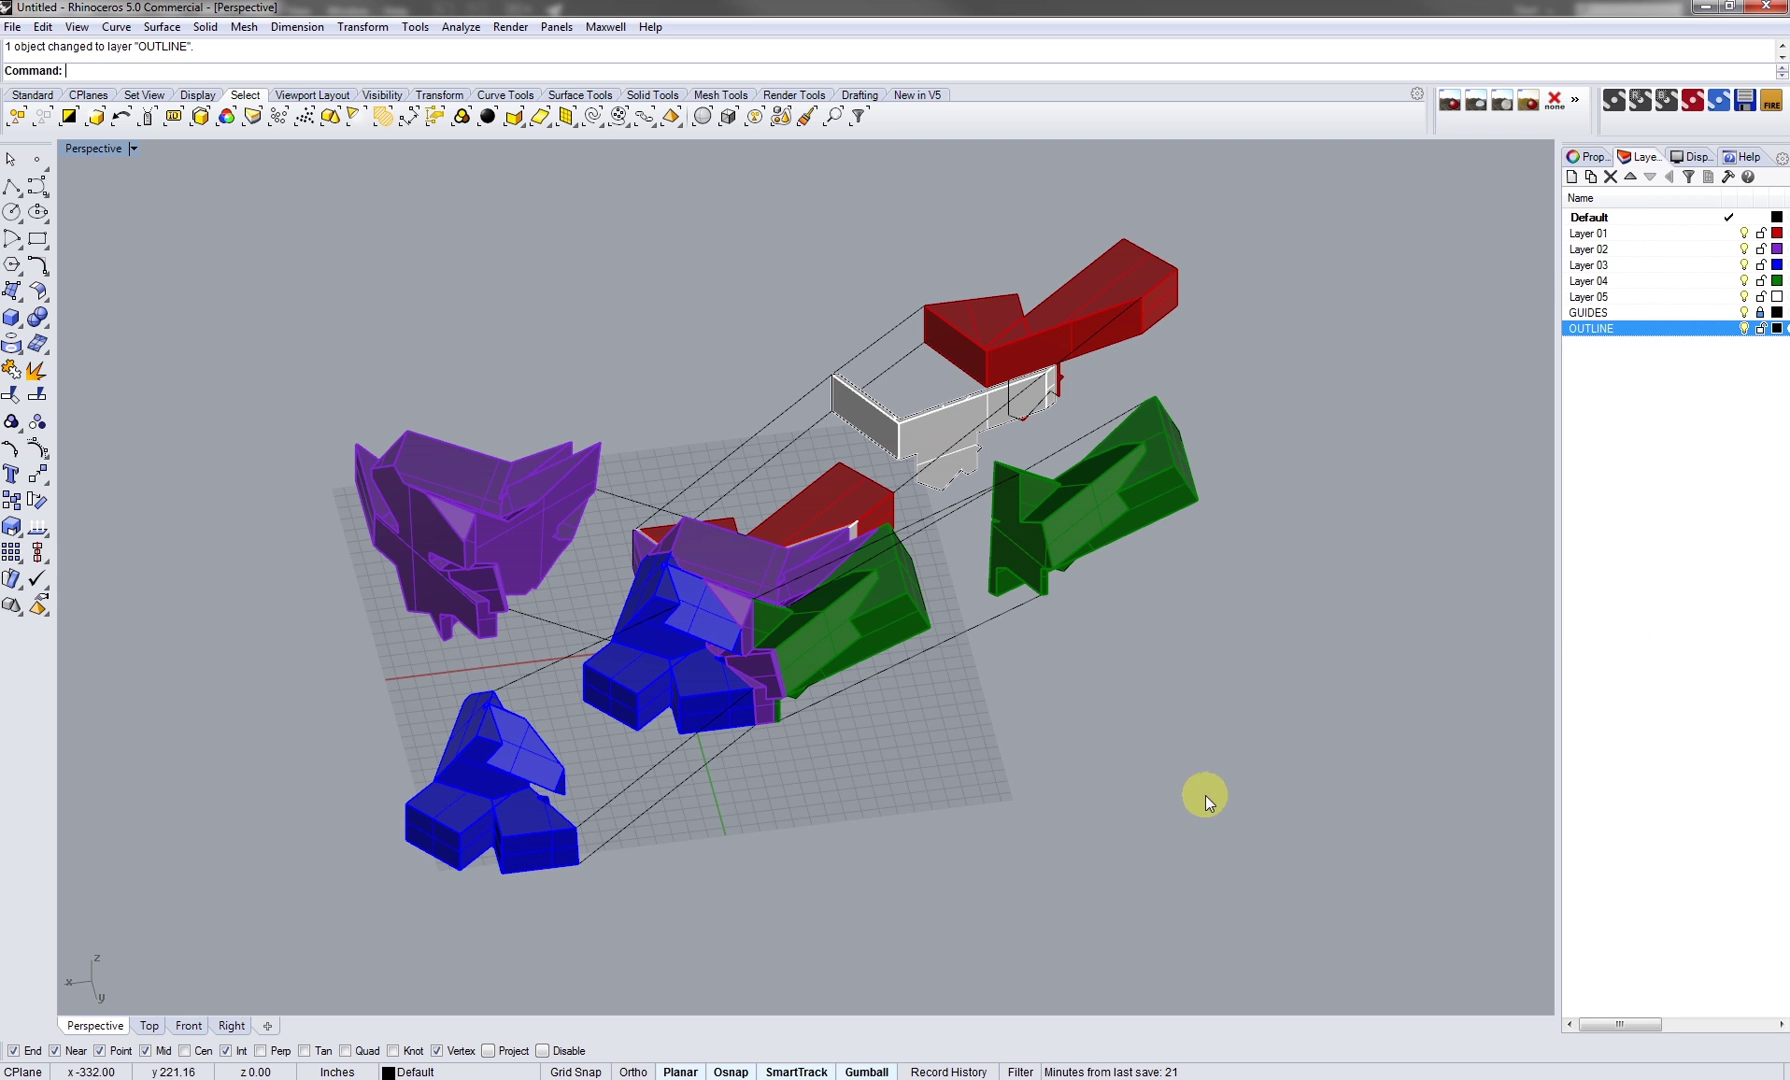
Unlock the GUIDES layer and run Make2D on all objects from the current view, maintaining source layers
left_click(1762, 314)
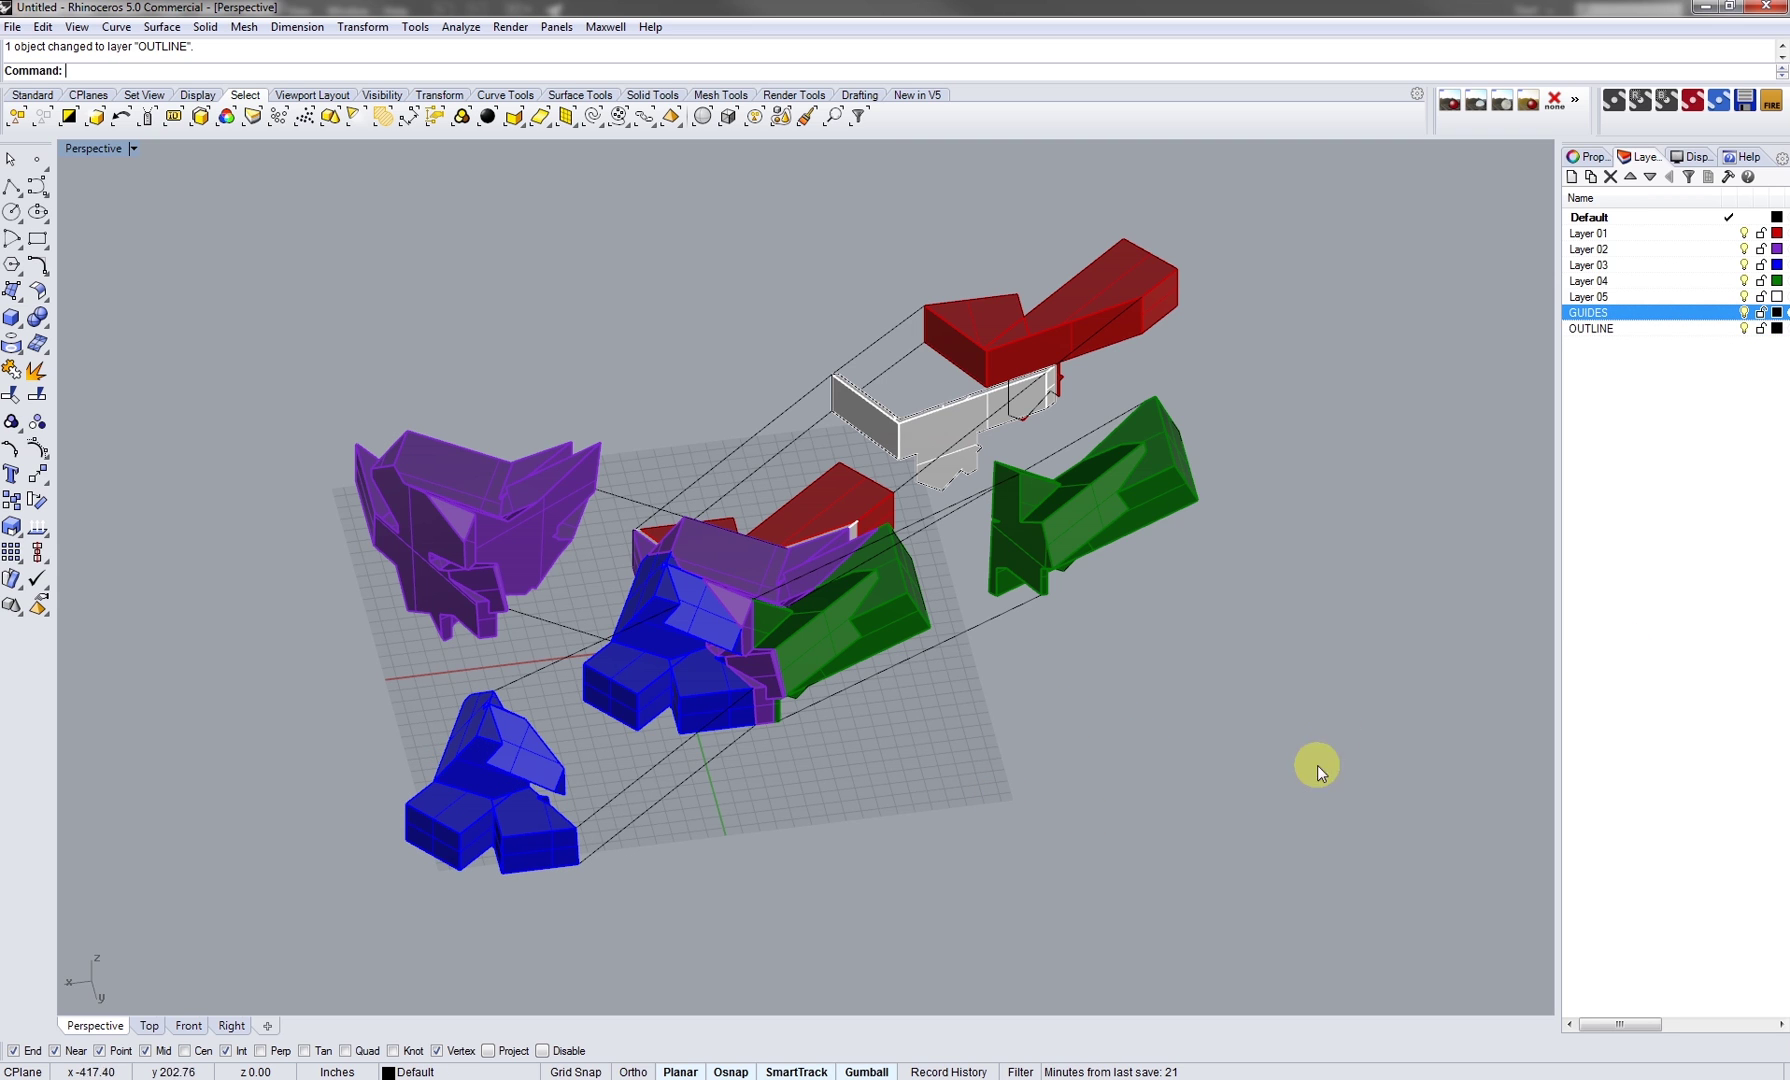
left_click_drag(245, 203, 244, 202)
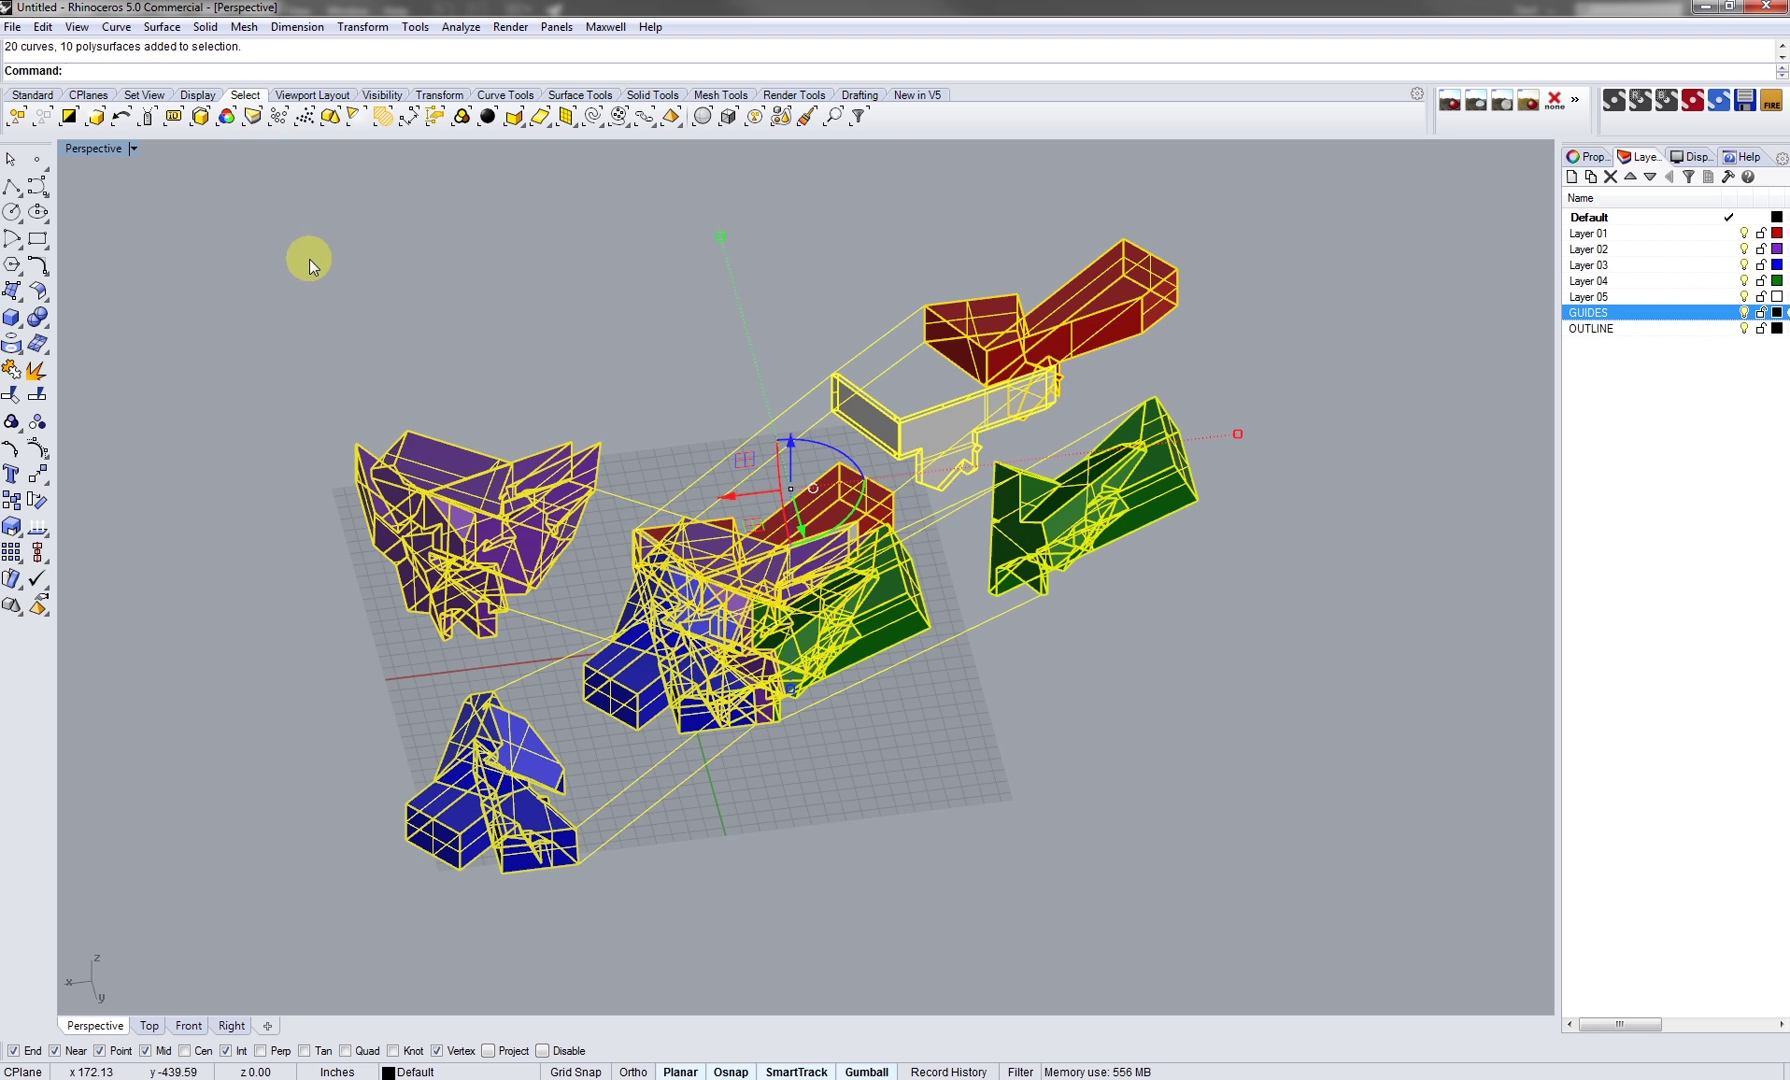
type("Make2D")
key("Return")
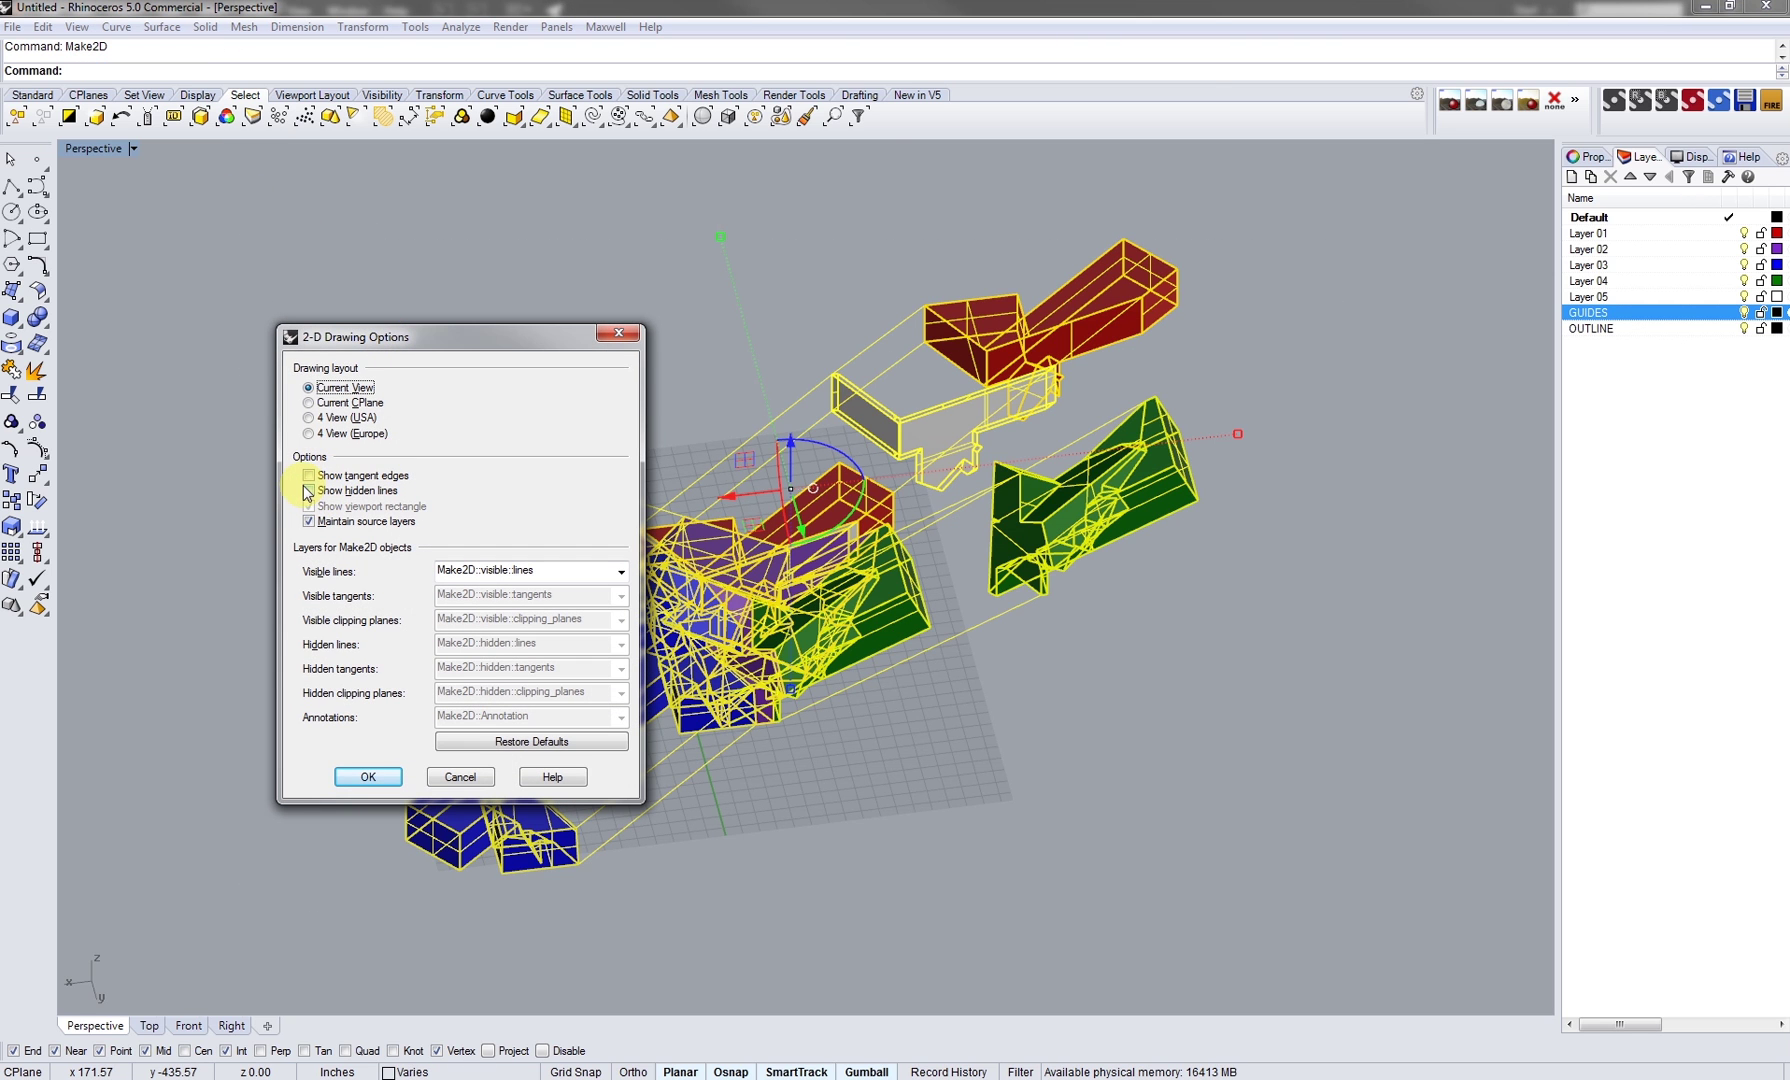
left_click(366, 776)
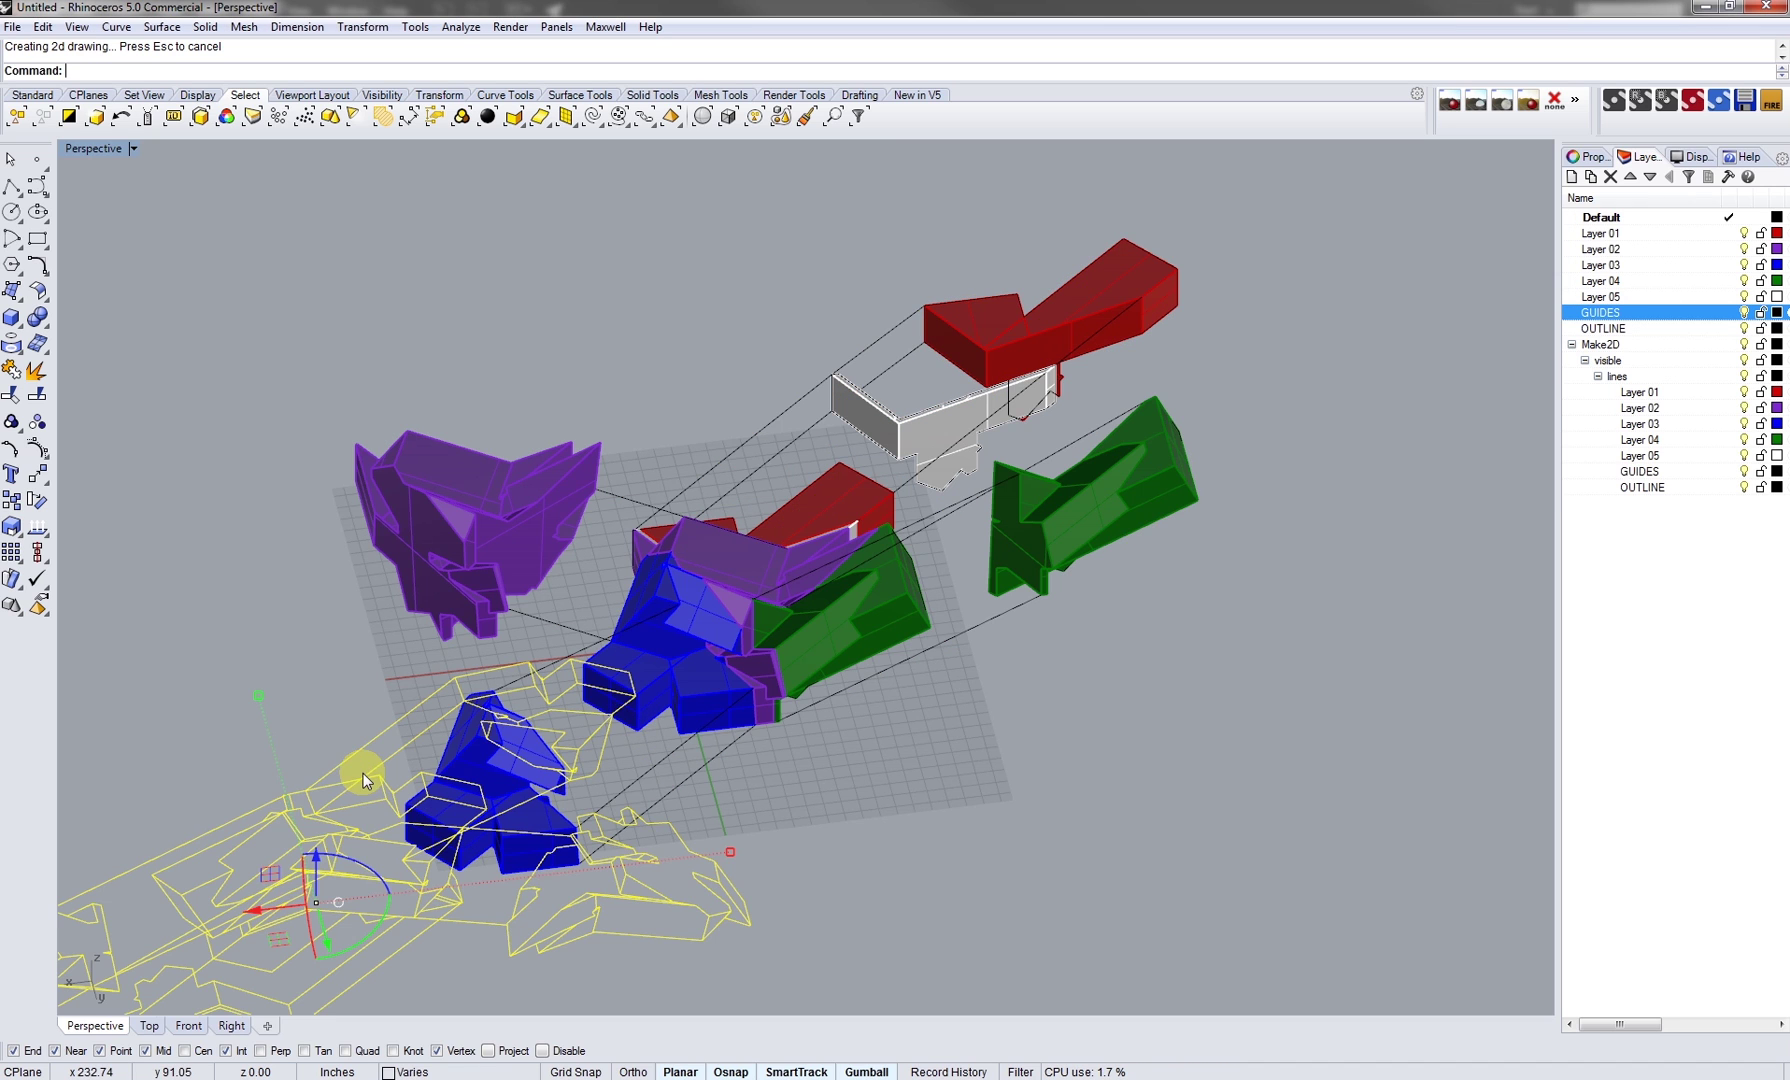
Switch to the Top view and move the 2D drawing away from the 3D model into empty space
double_click(91, 152)
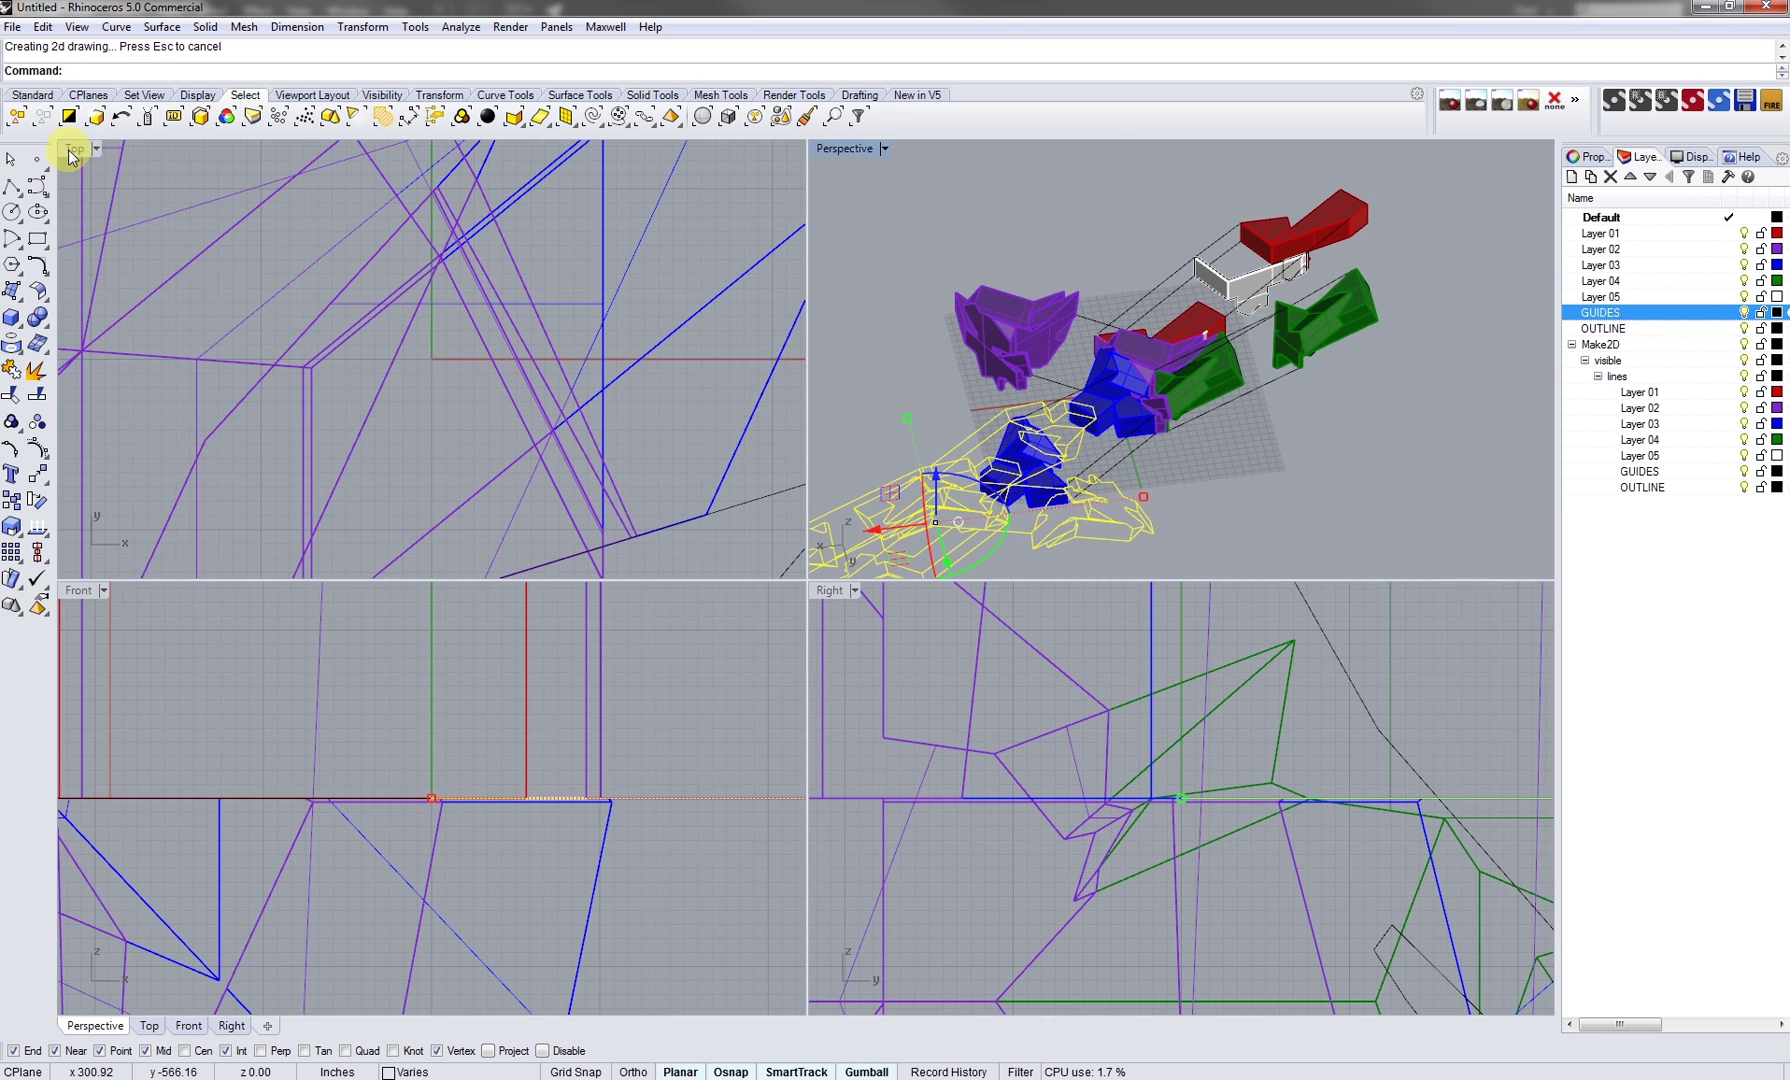
double_click(70, 152)
scroll(344, 320, "down", 8)
right_click_drag(729, 382, 680, 541)
mouse_move(680, 541)
left_mouse_down()
mouse_move(915, 524)
mouse_move(1171, 540)
left_mouse_up()
right_click_drag(1266, 642, 1022, 624)
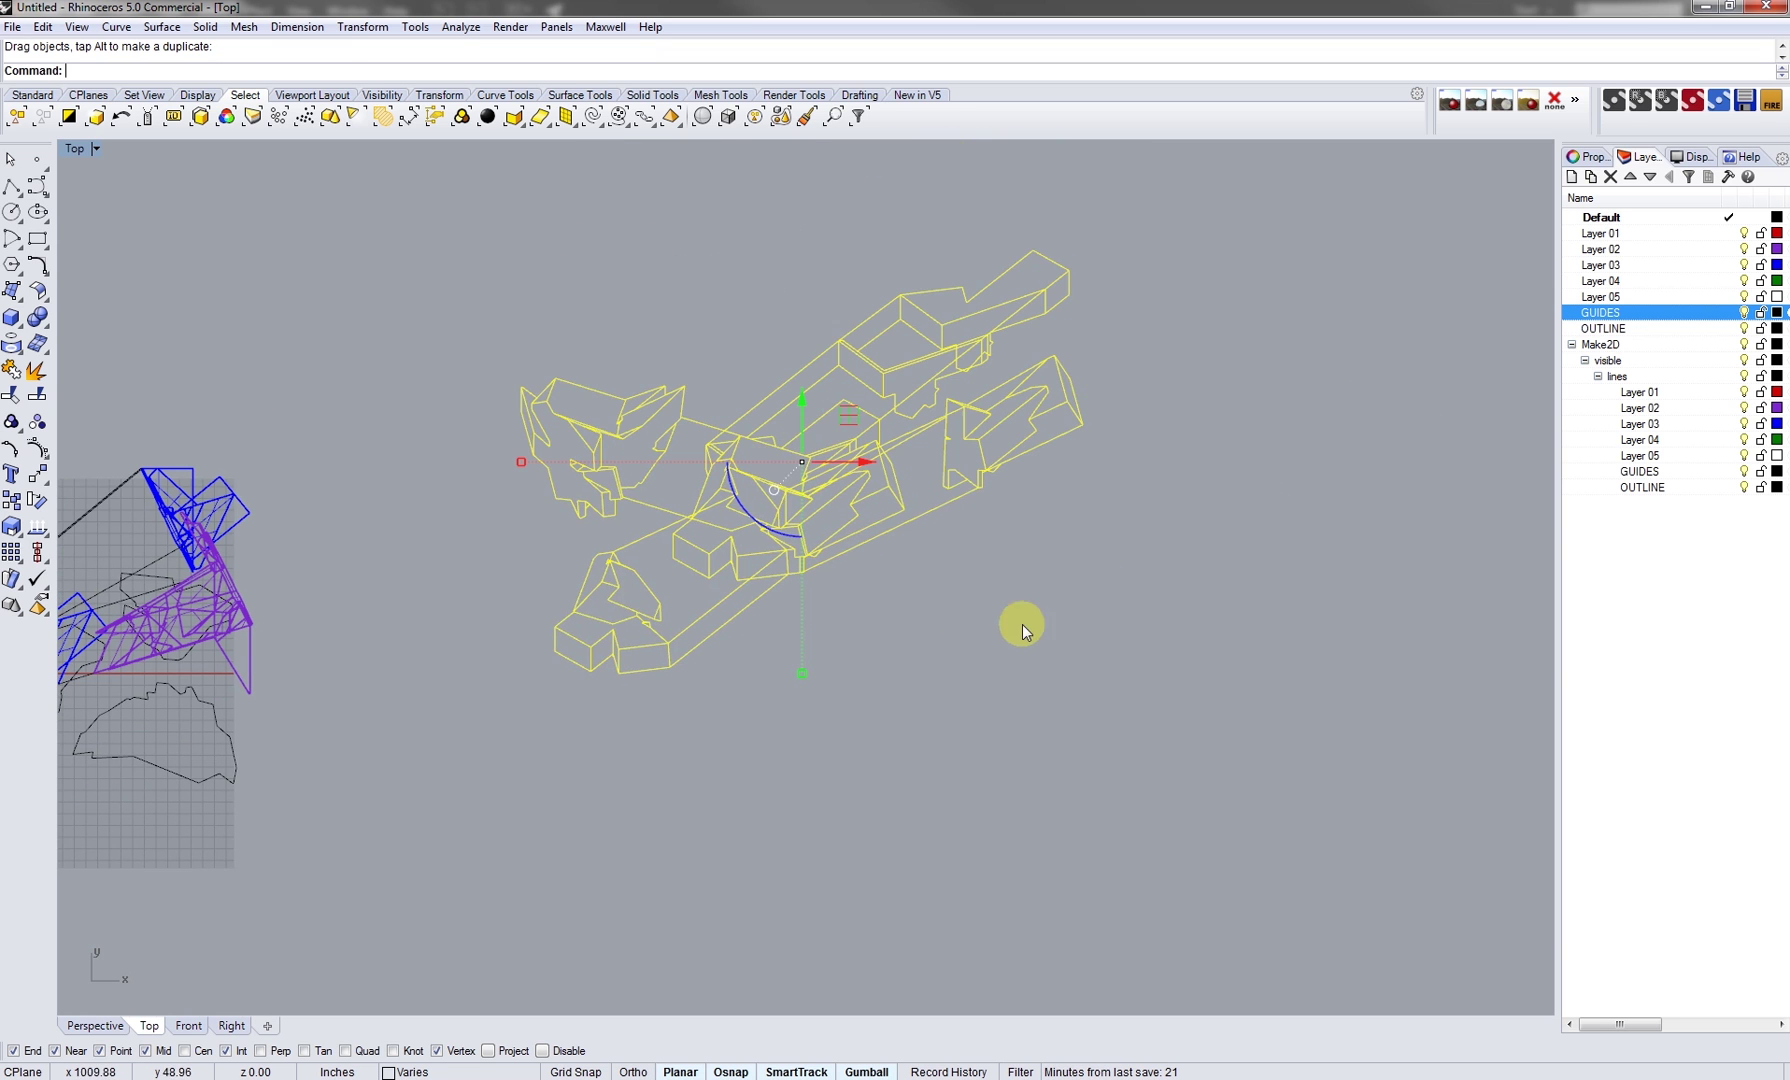
left_click(1010, 640)
Select all curves on the OUTLINE sublayer of Make2D and delete them from the 2D drawing
scroll(915, 498, "up", 5)
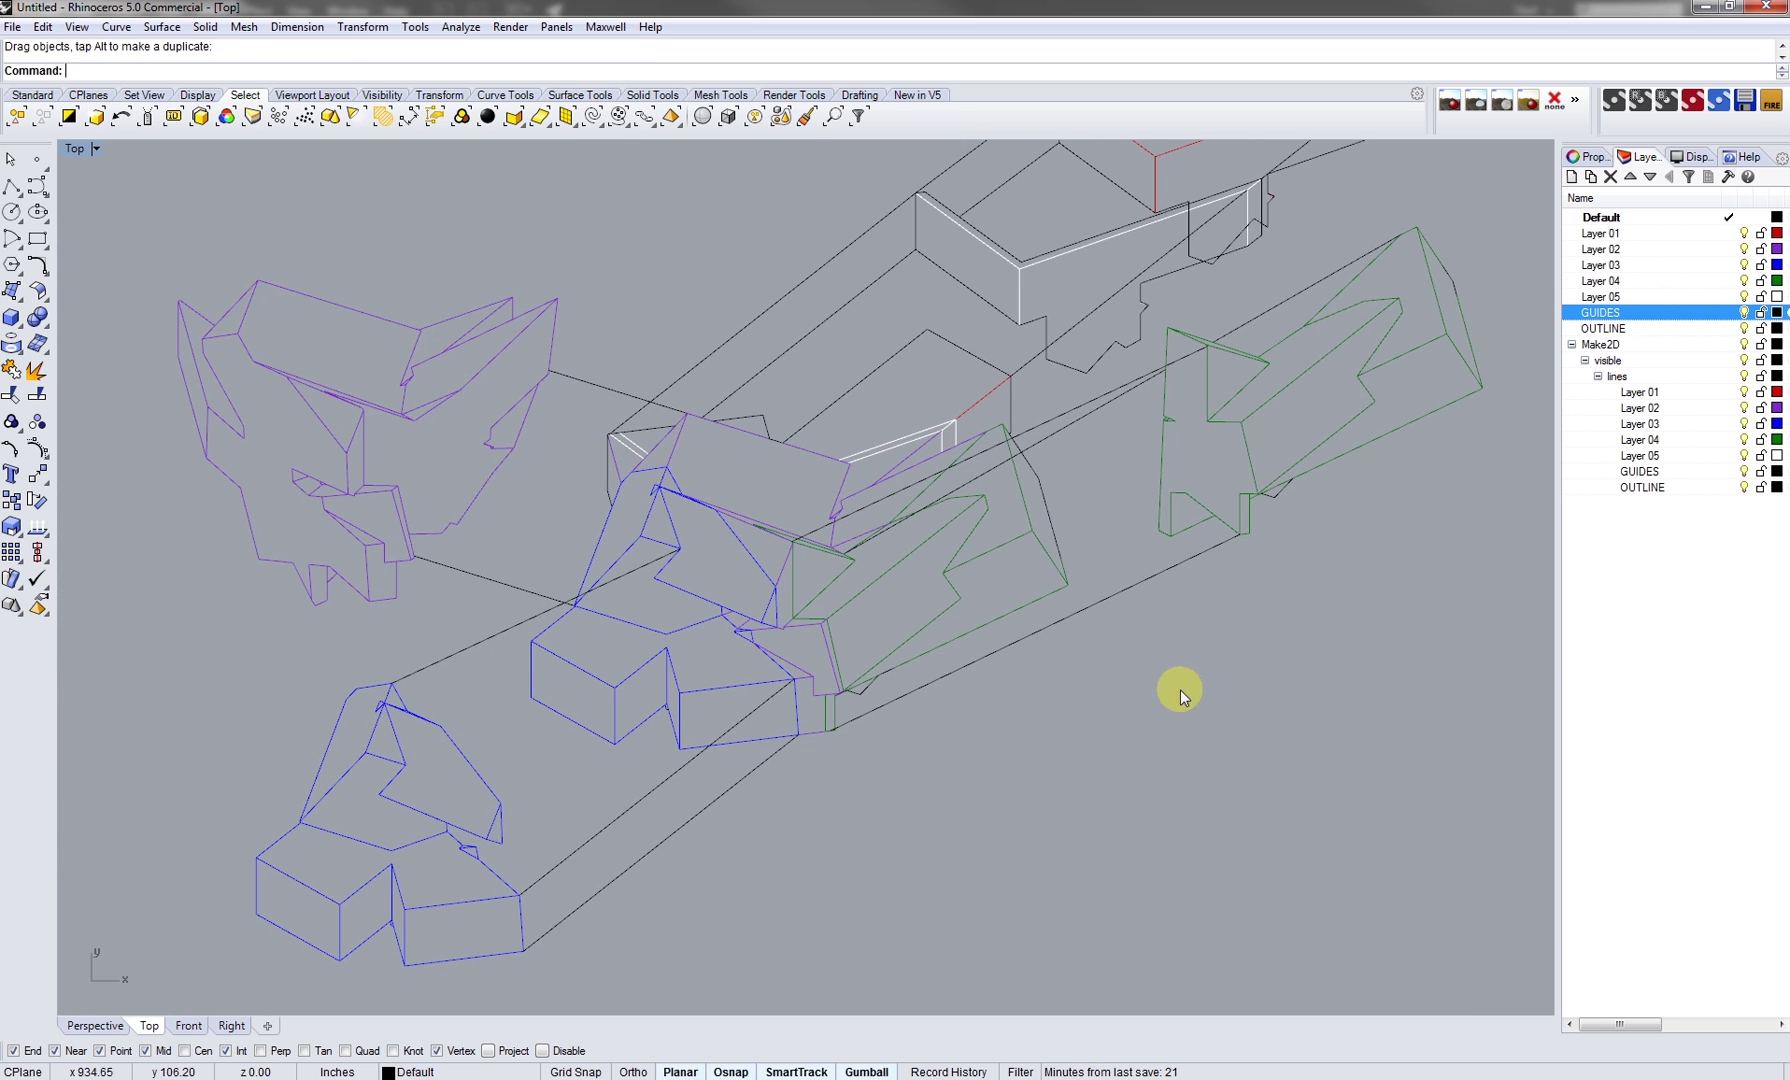
left_click(1307, 484)
left_click(1472, 462)
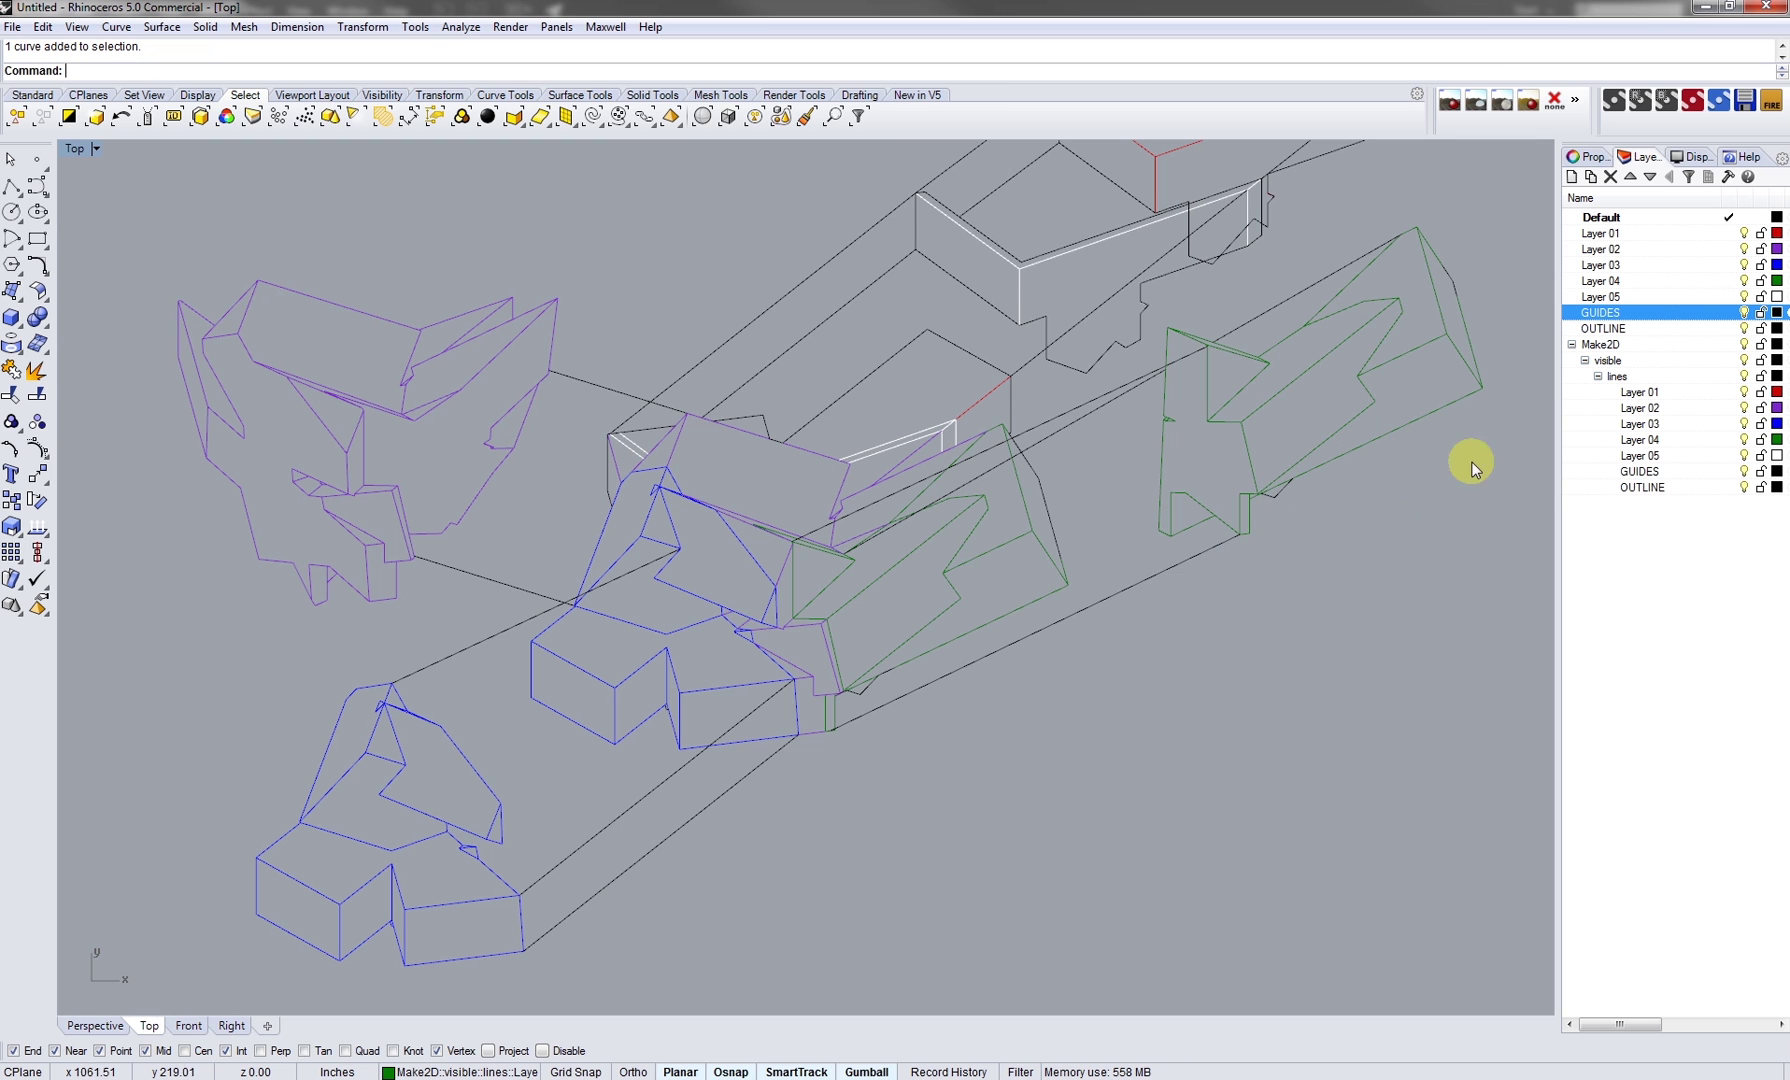
right_click(1605, 486)
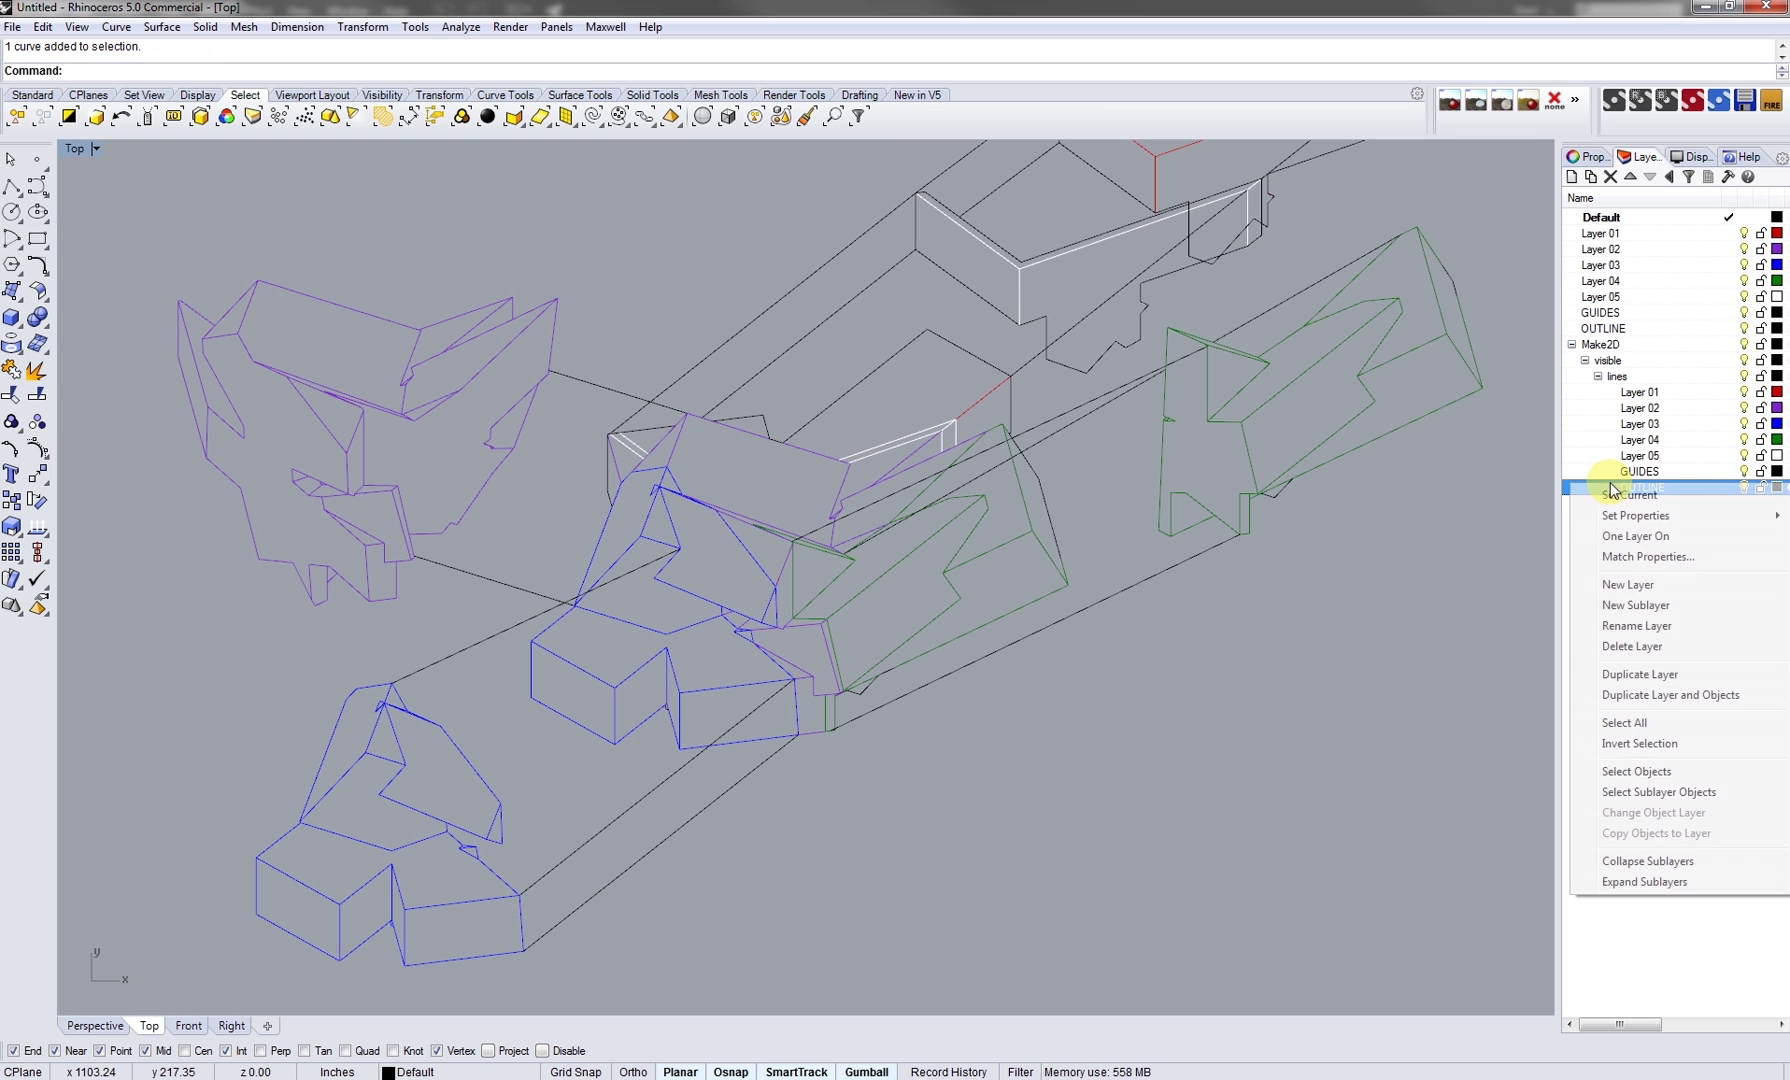
left_click(1625, 770)
scroll(1107, 639, "down", 5)
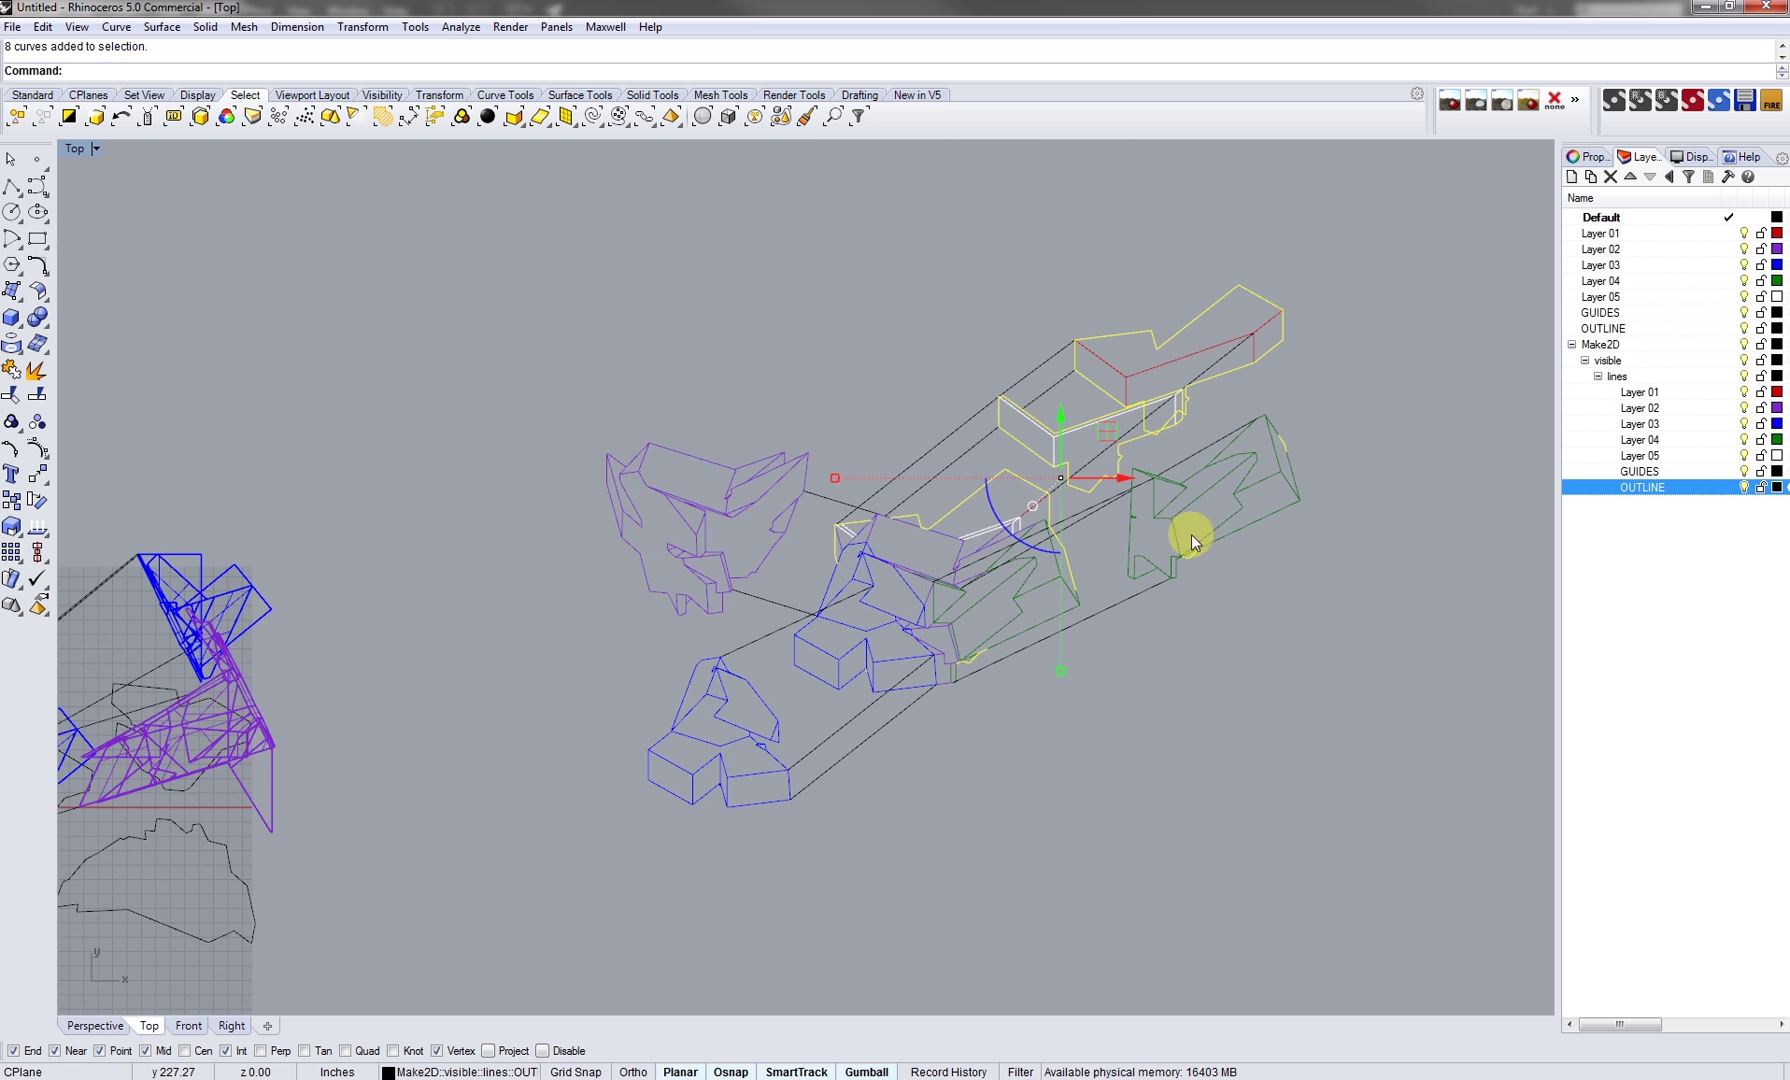
right_click_drag(964, 304, 922, 307)
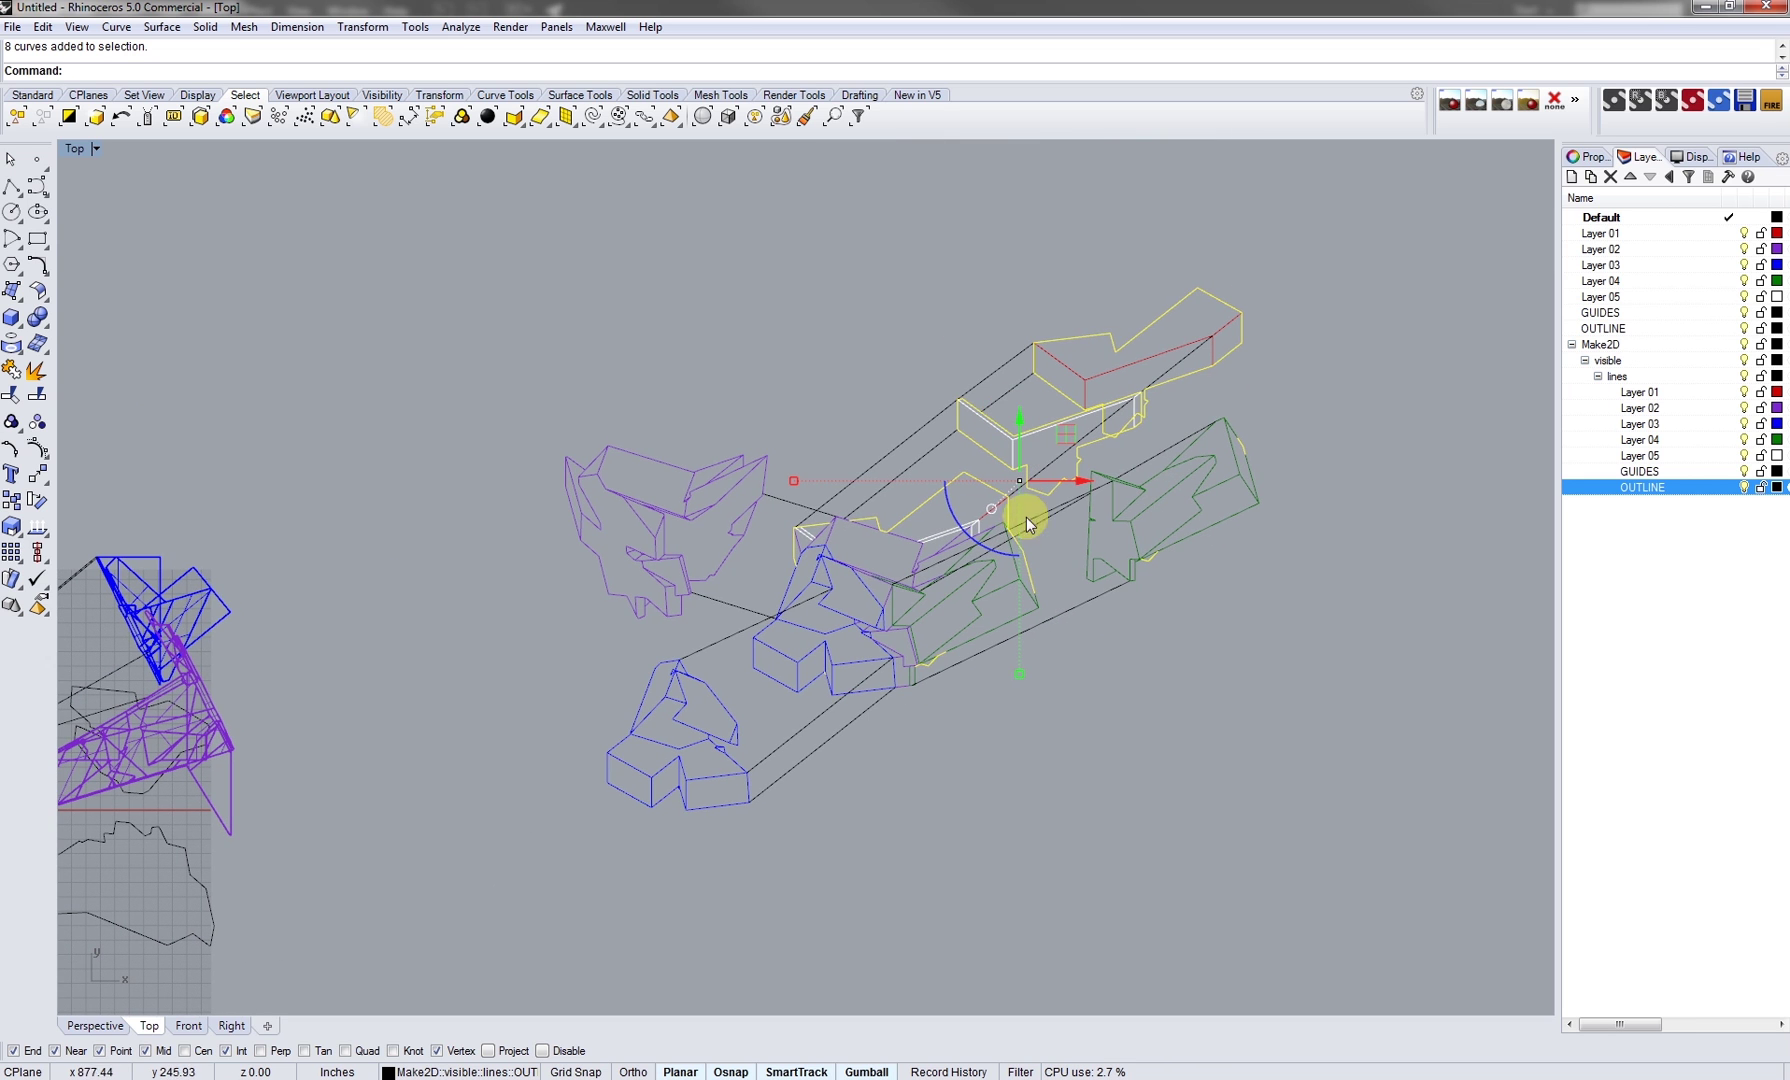
scroll(880, 550, "up", 4)
right_click_drag(942, 590, 860, 580)
key("Delete")
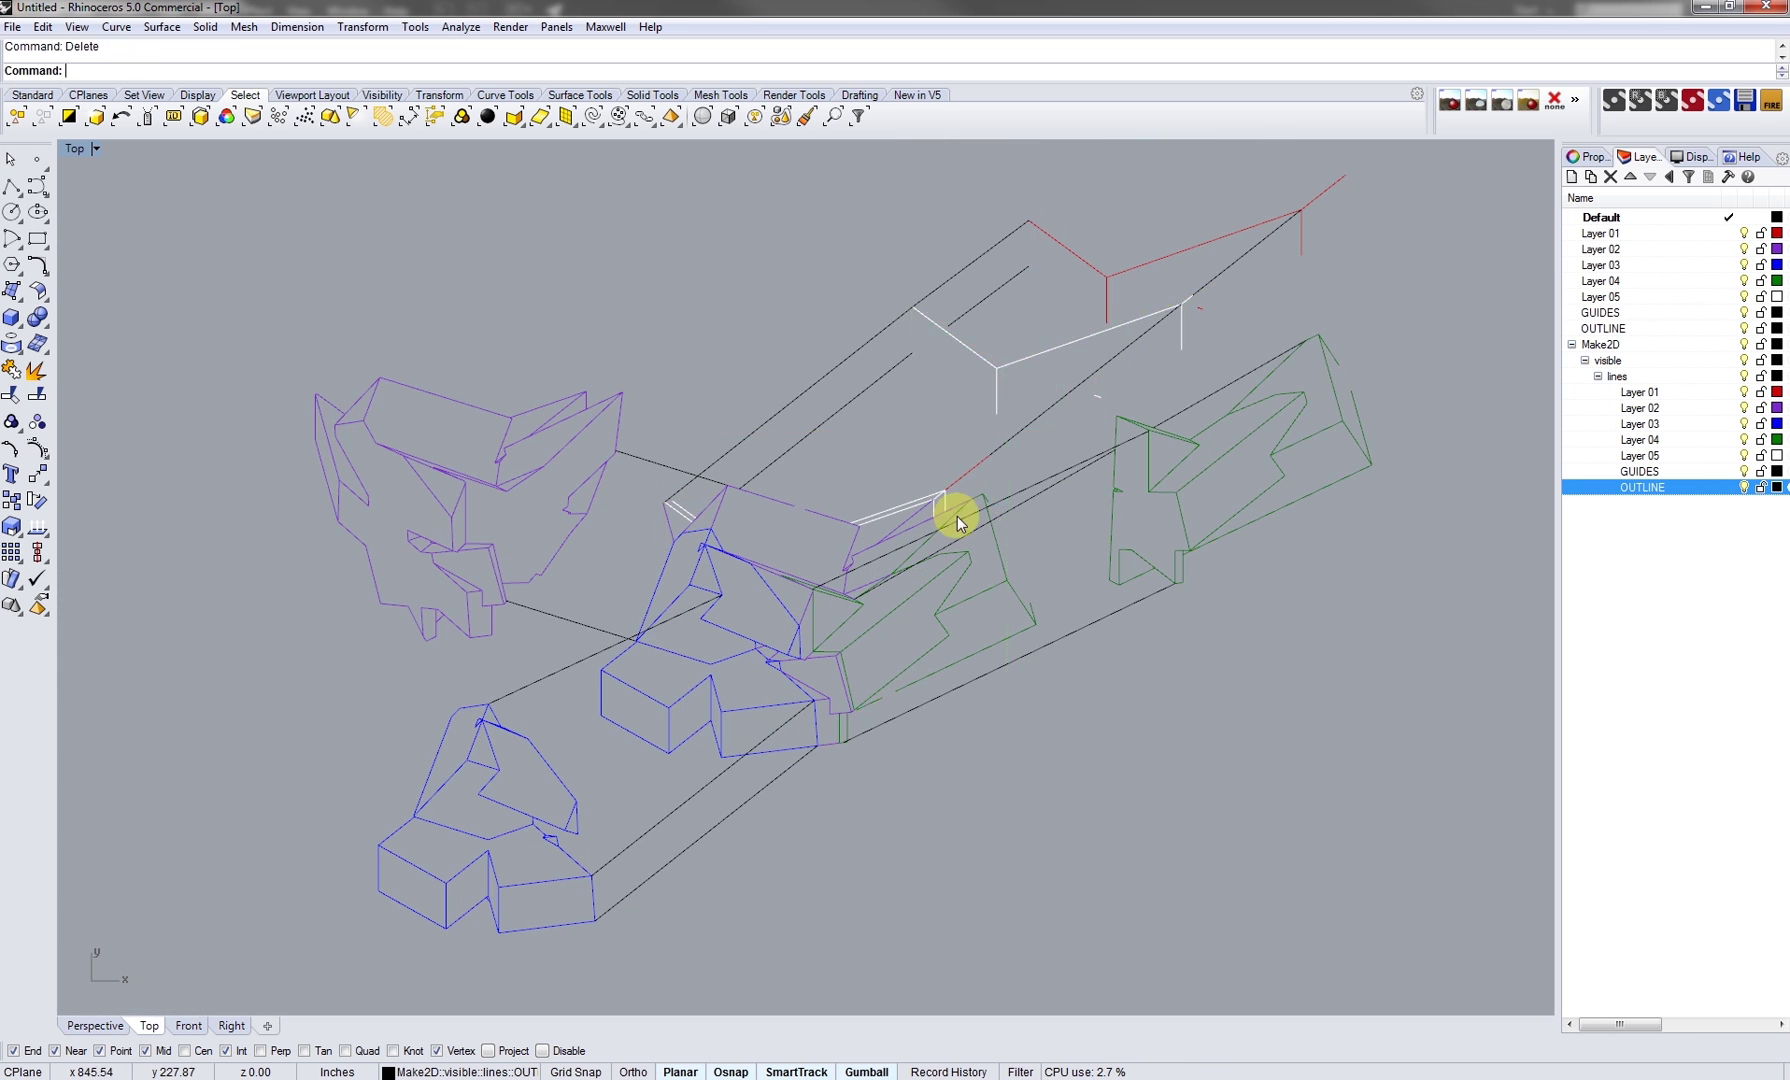
Return to the Perspective view and try to select the objects on the Make2D OUTLINE sublayer
scroll(924, 500, "down", 4)
right_click_drag(901, 477, 891, 524)
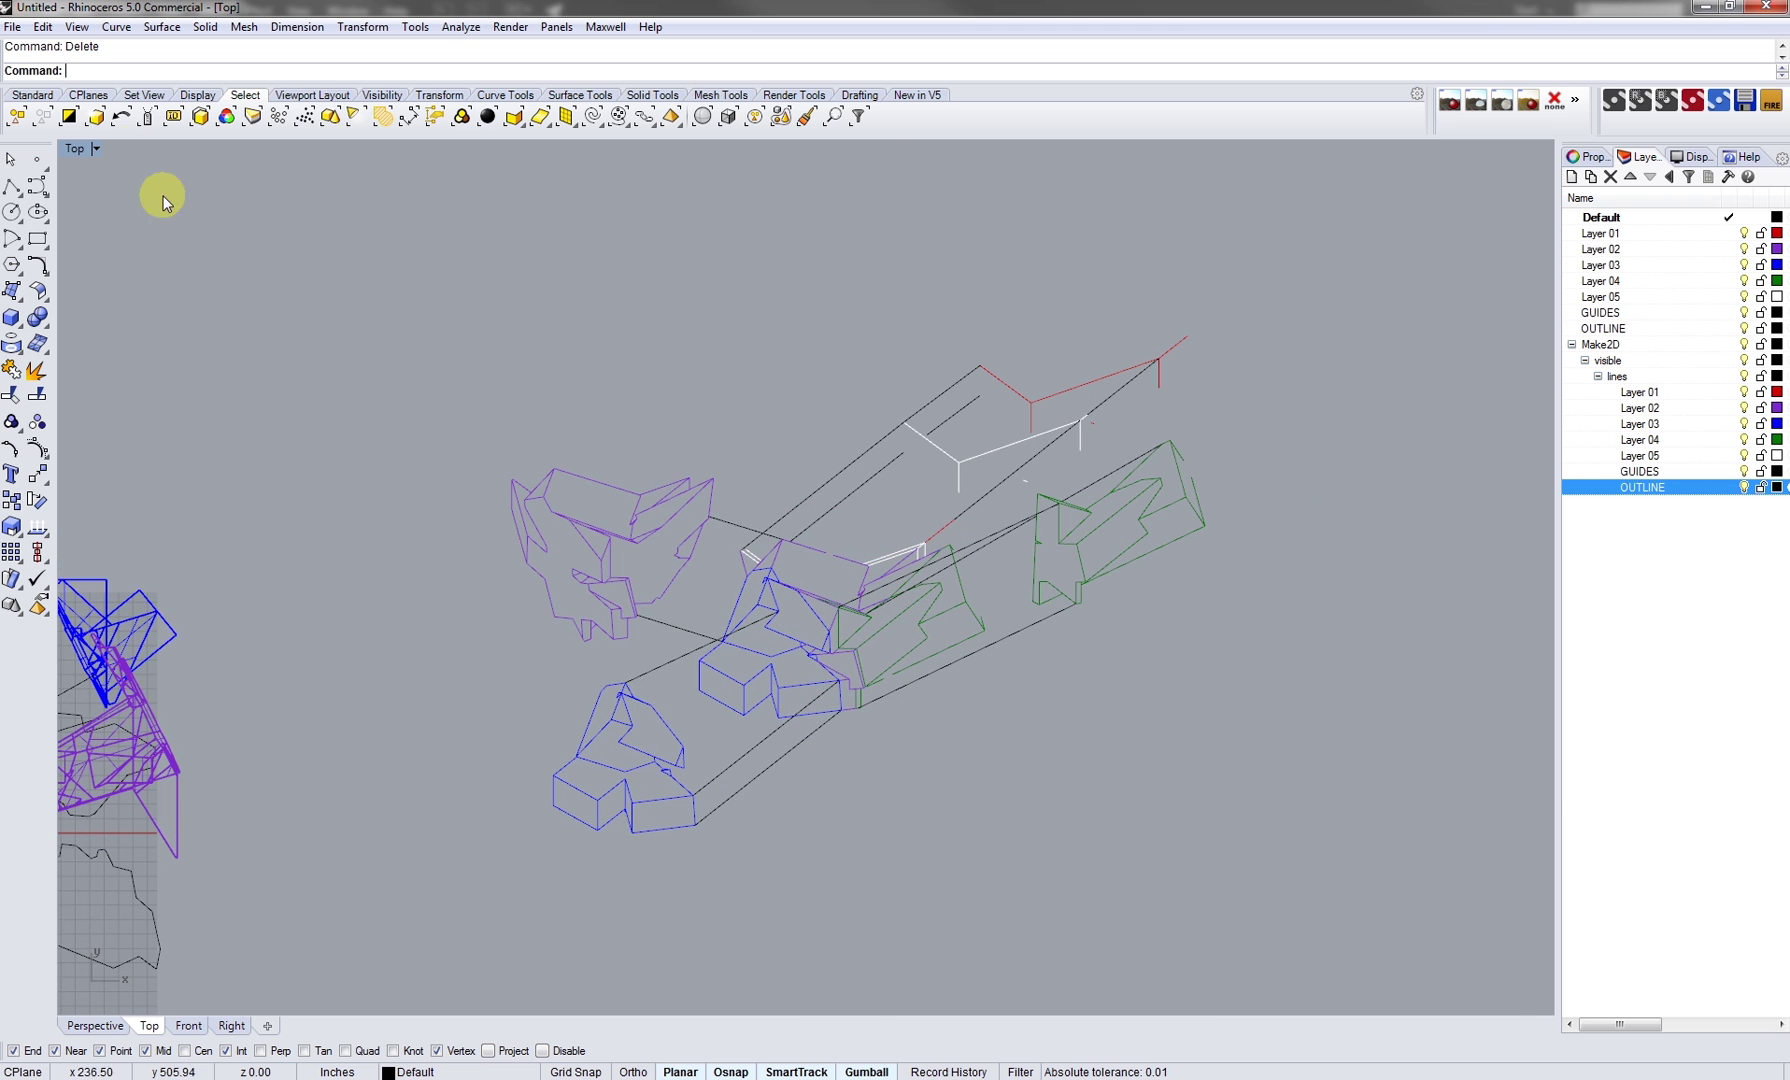
double_click(66, 150)
double_click(849, 153)
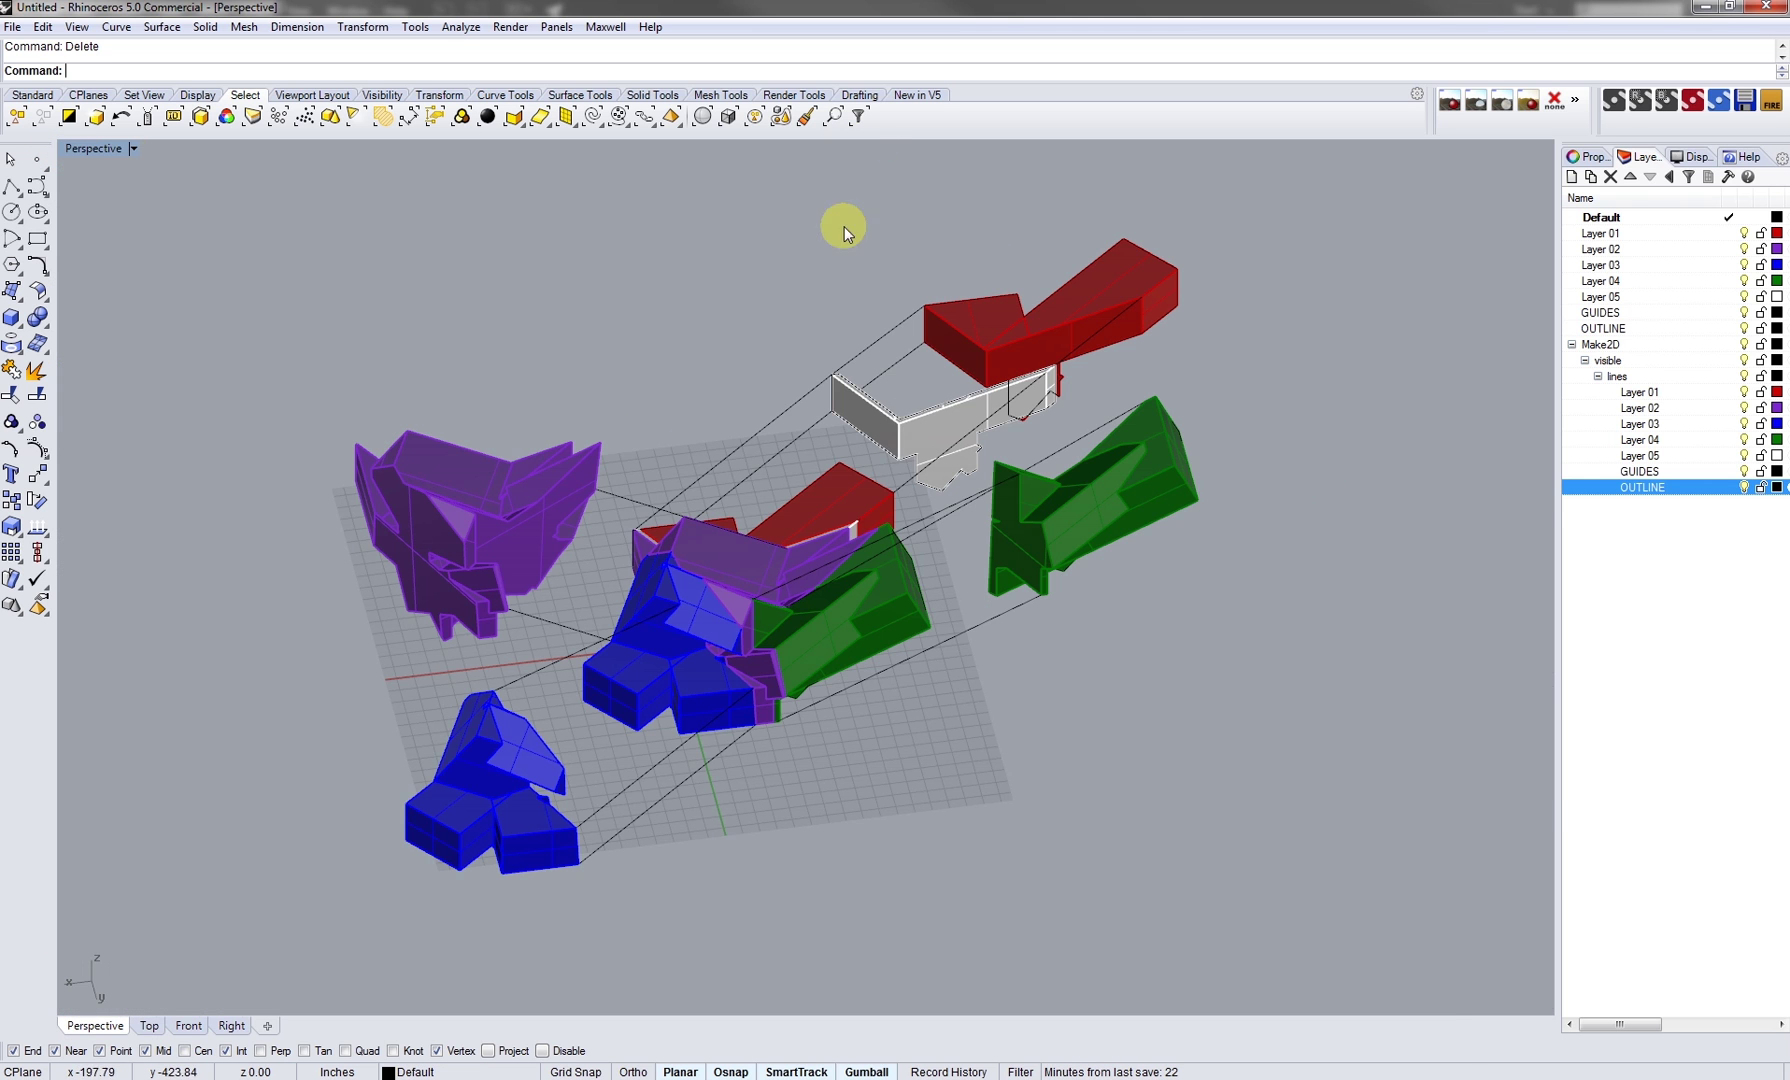
right_click(1636, 488)
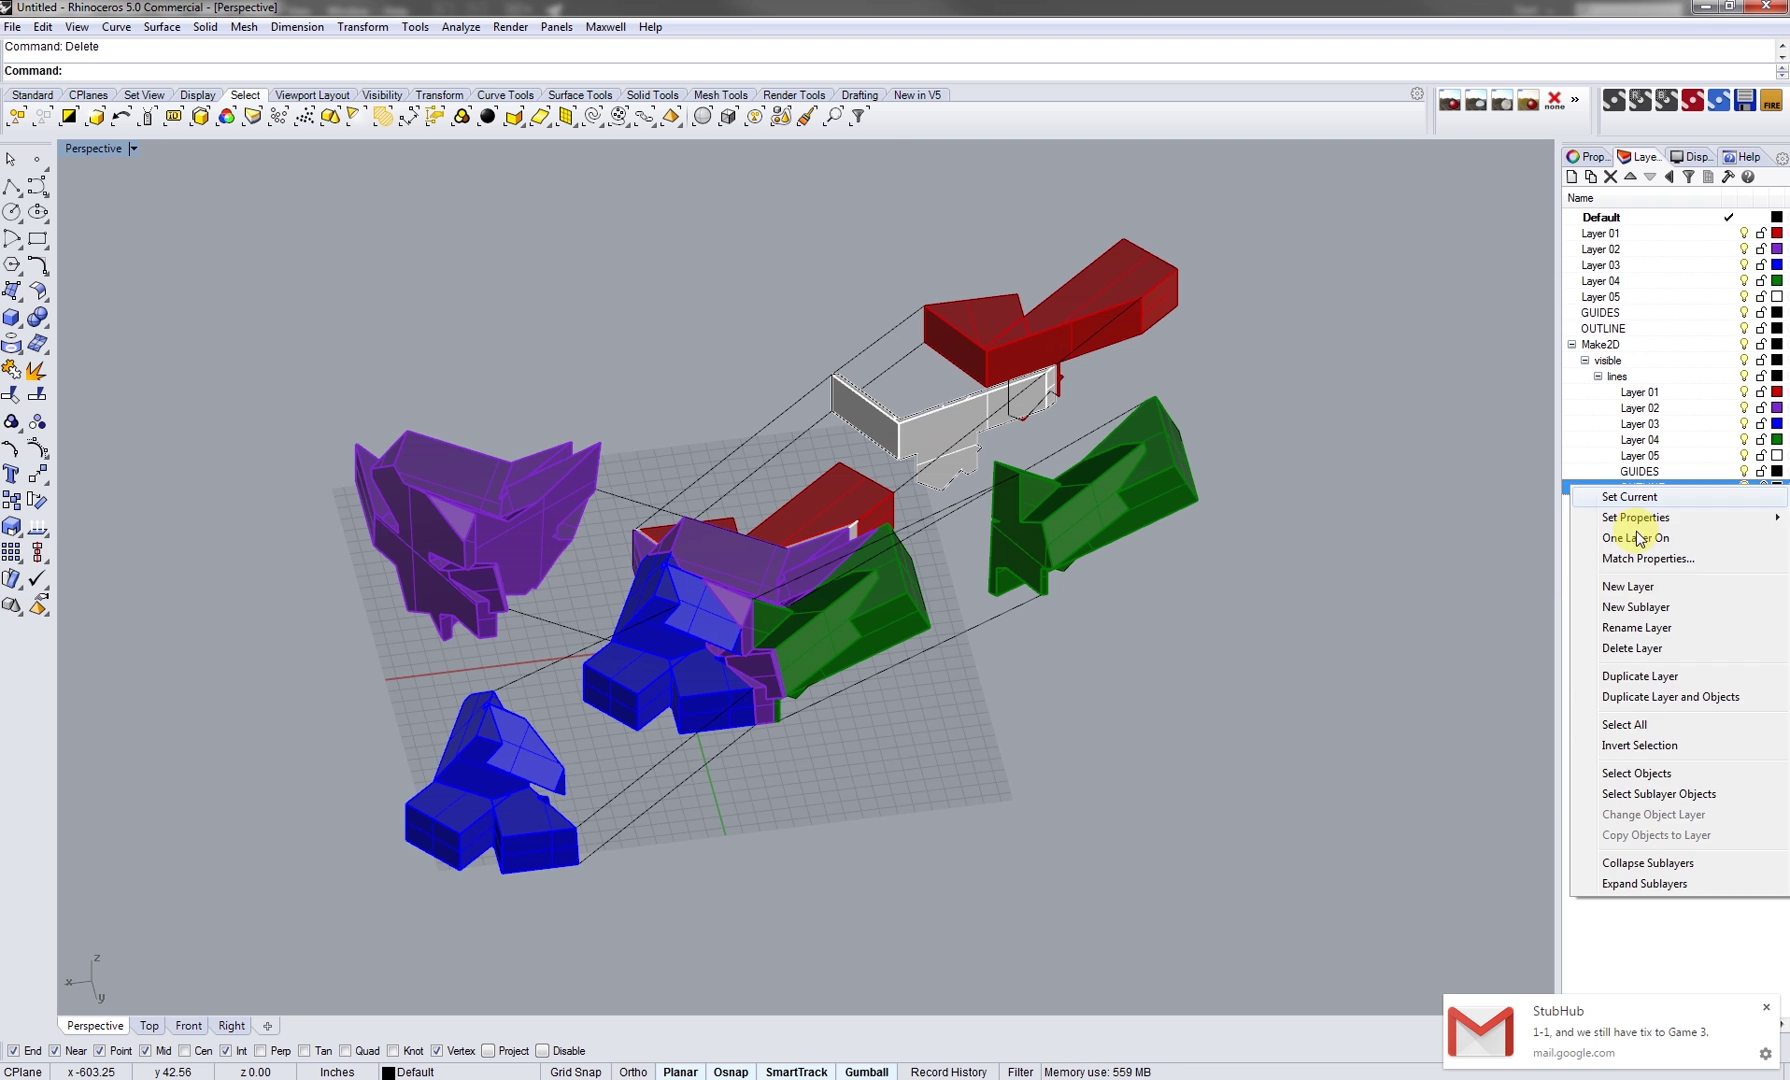
left_click(1625, 773)
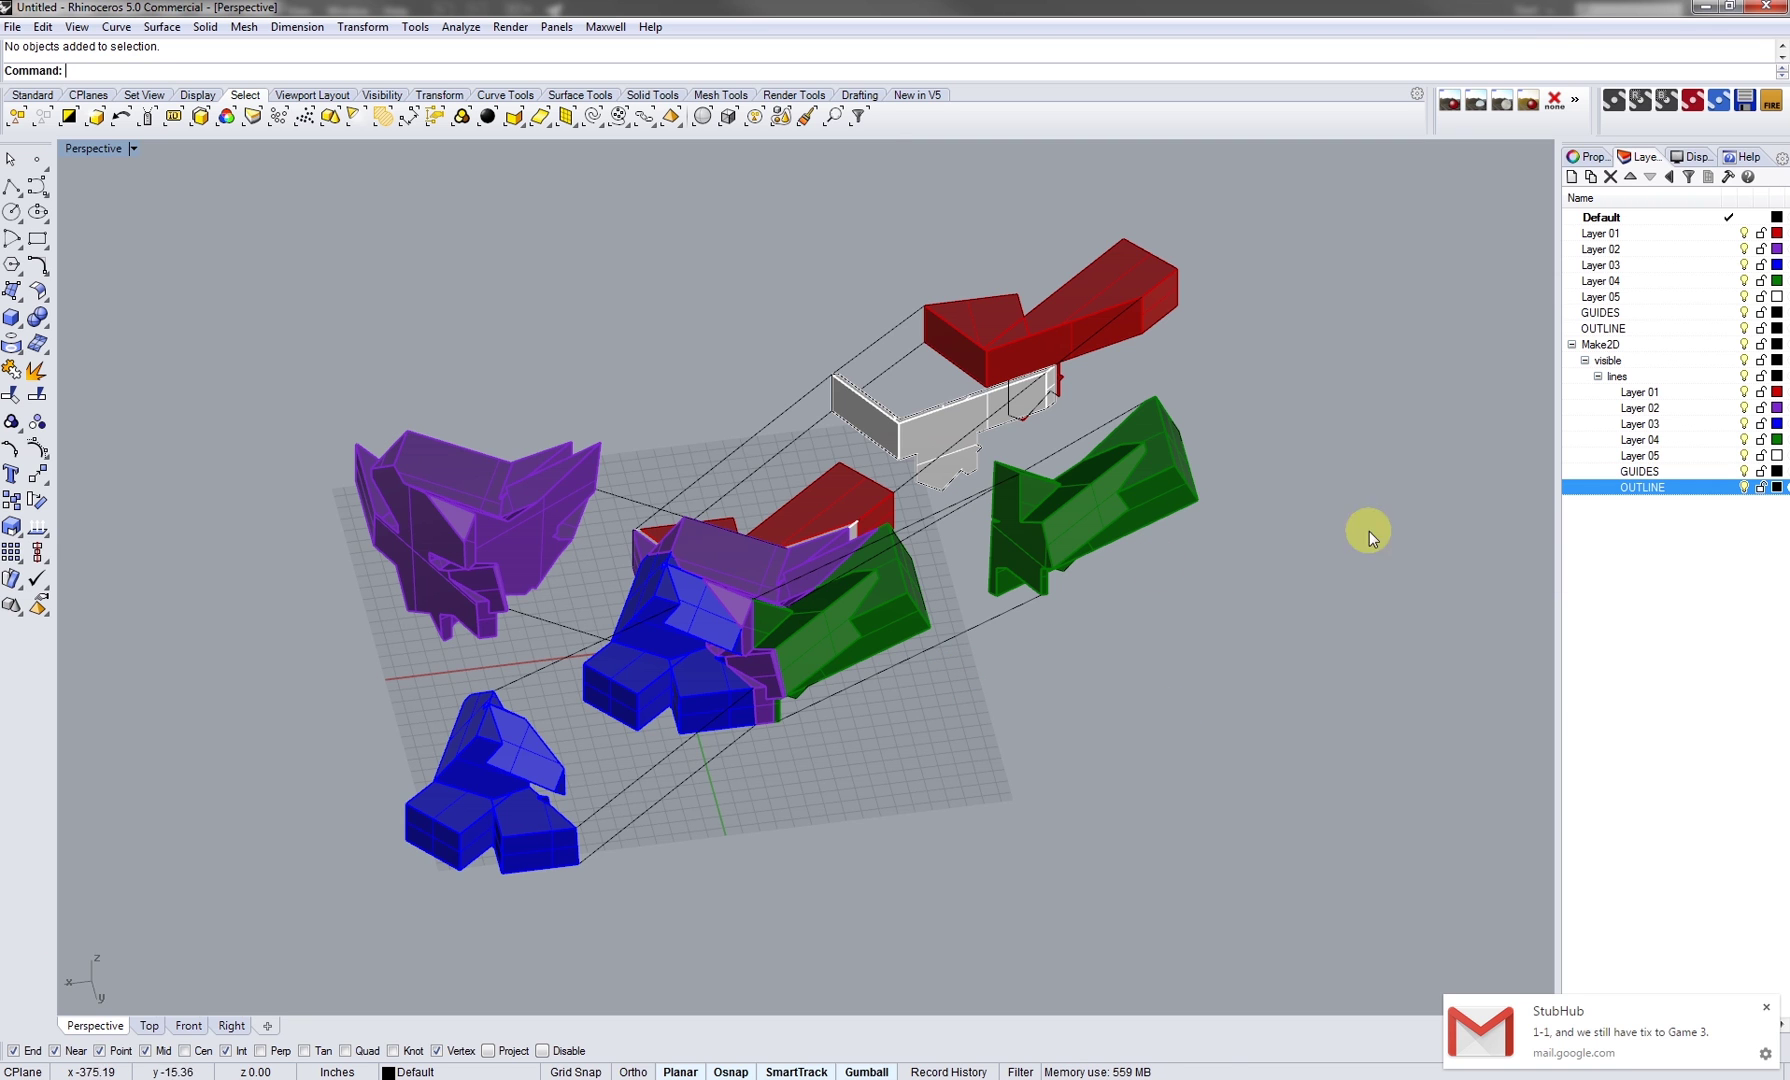
Select the exploded green piece and generate its outline with MeshOutline
left_click(960, 472)
left_click(1012, 546)
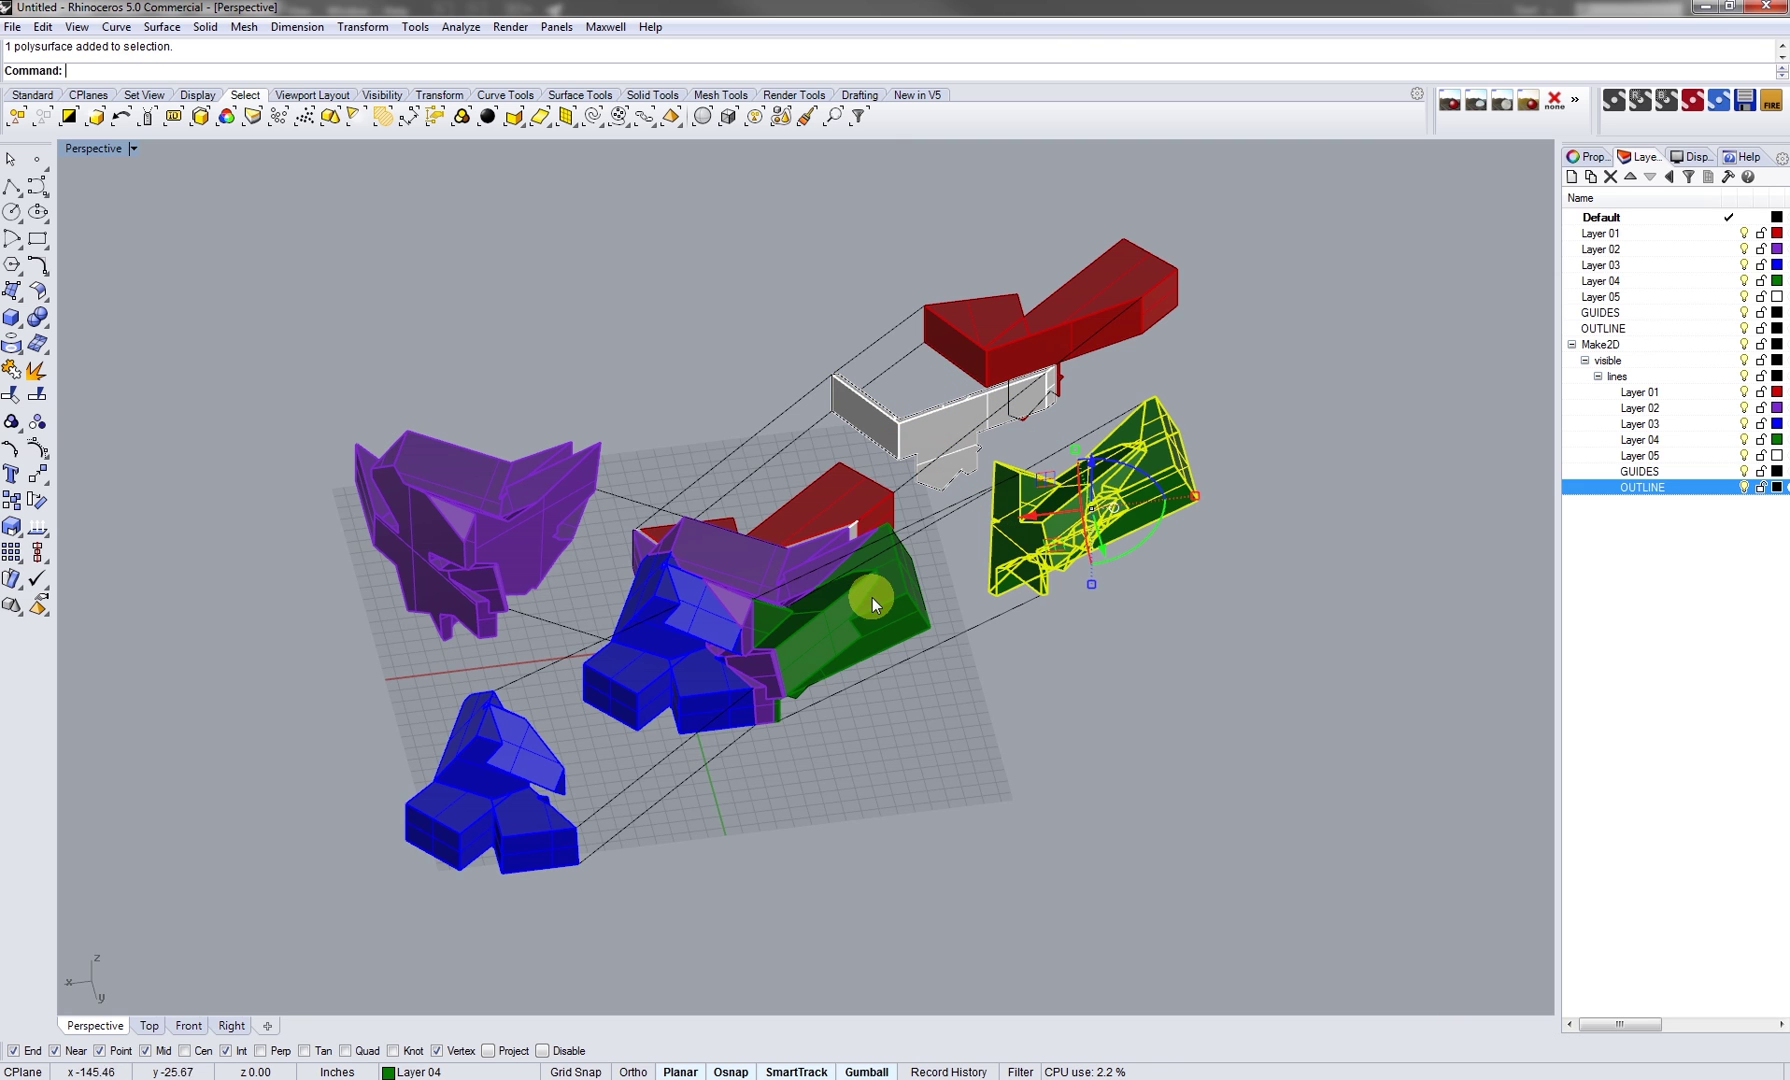
left_click(915, 559)
left_click(976, 515)
left_click(1001, 537)
type("utli")
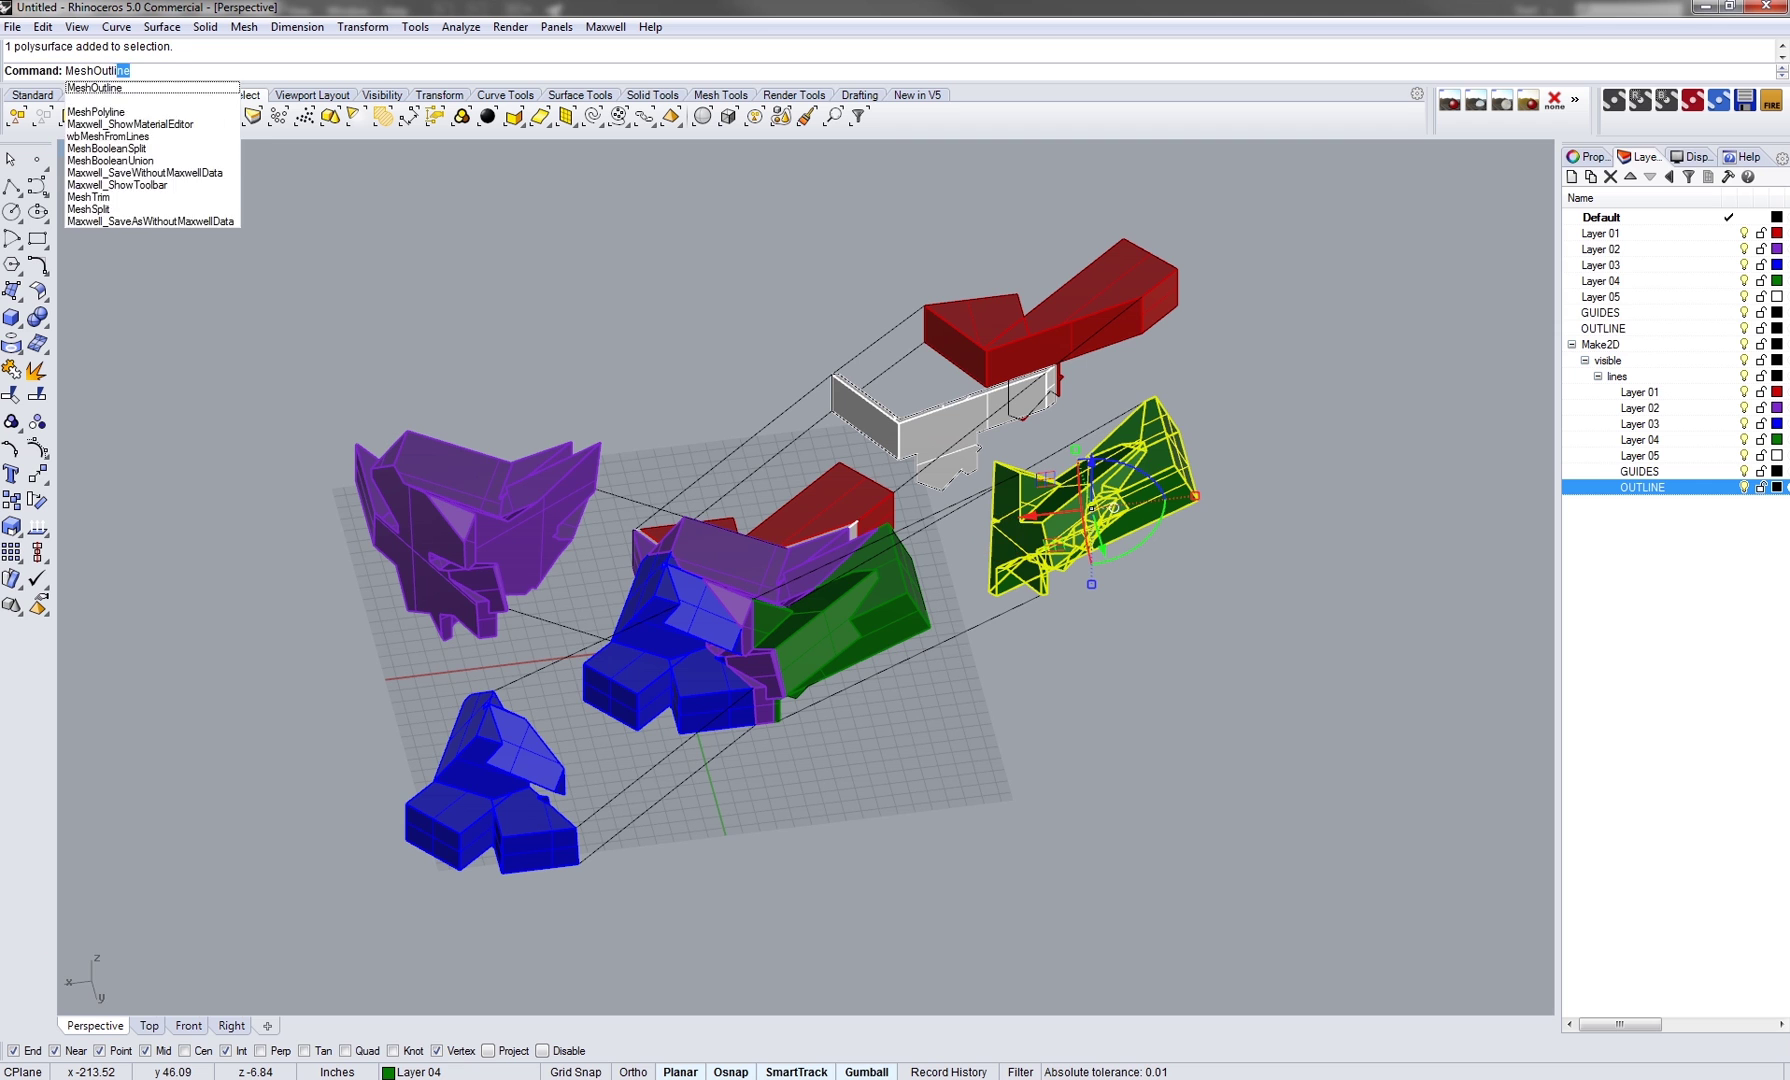
key("Return")
Select the outline curves of the central model and the exploded purple piece, leaving the solids unselected
left_click(484, 515)
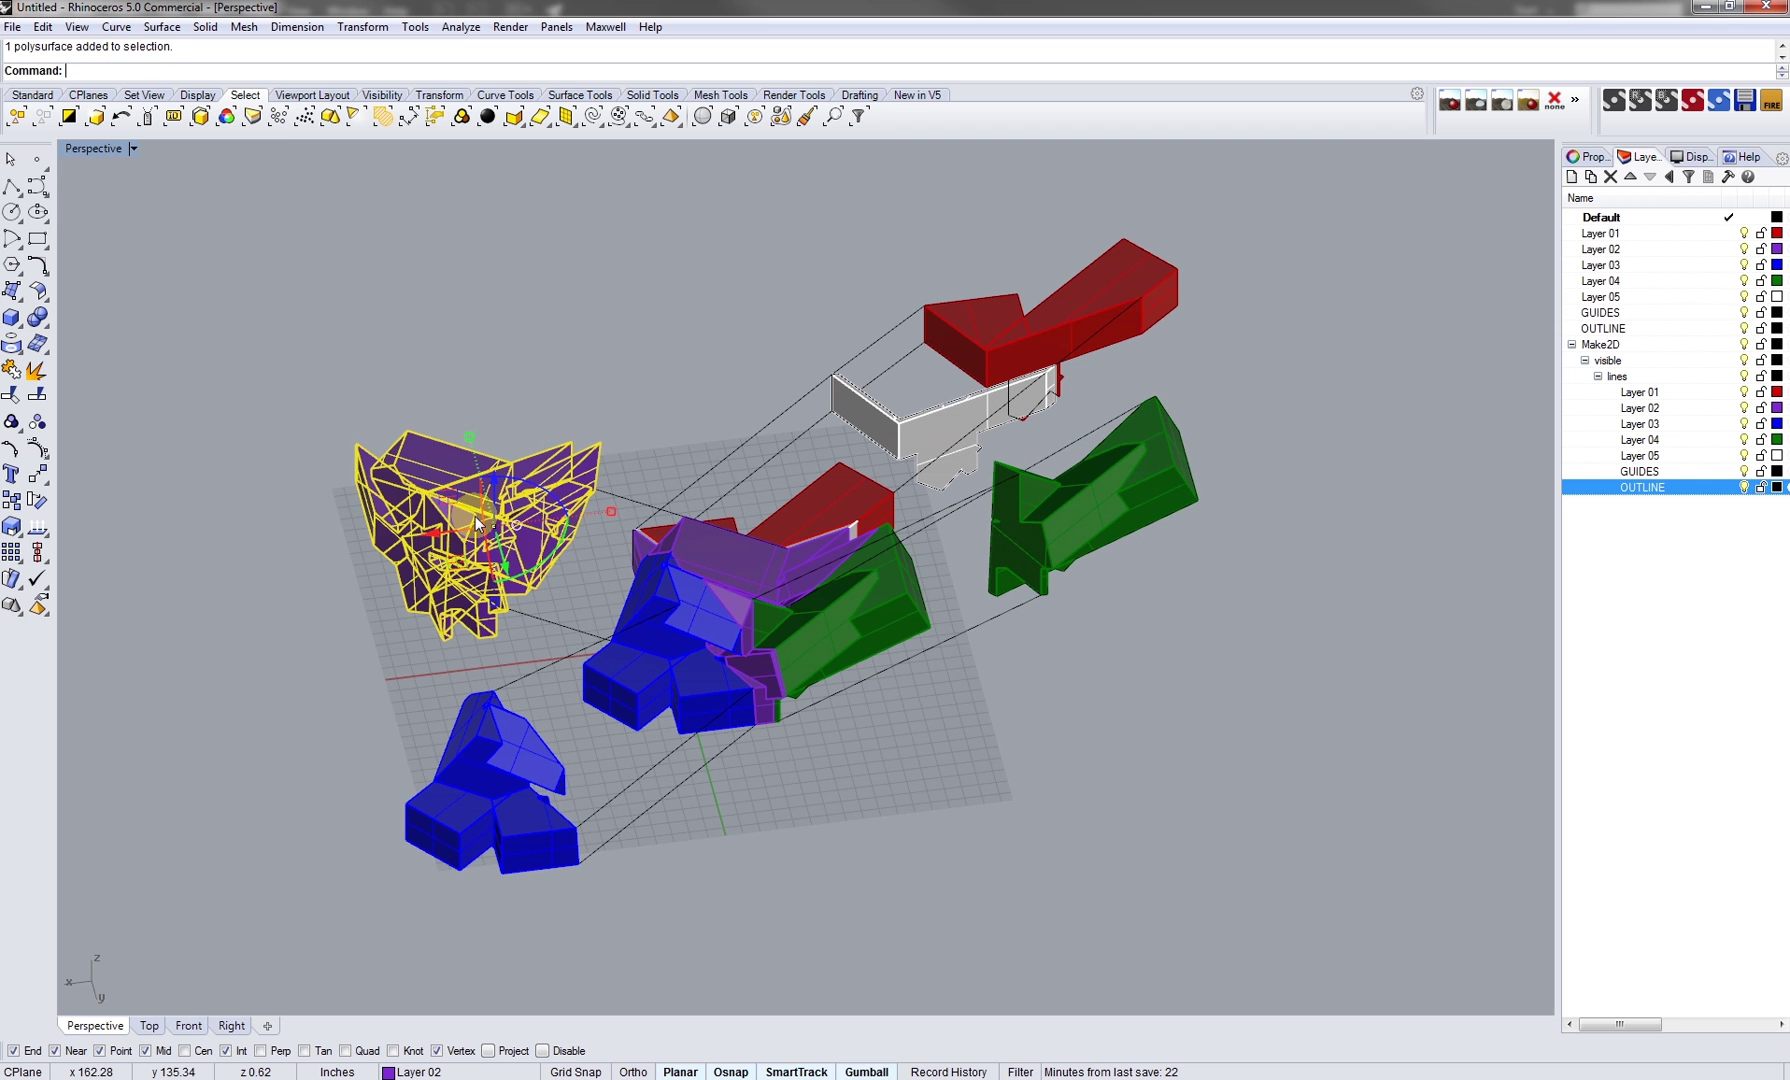
left_click(468, 728)
left_click(703, 650)
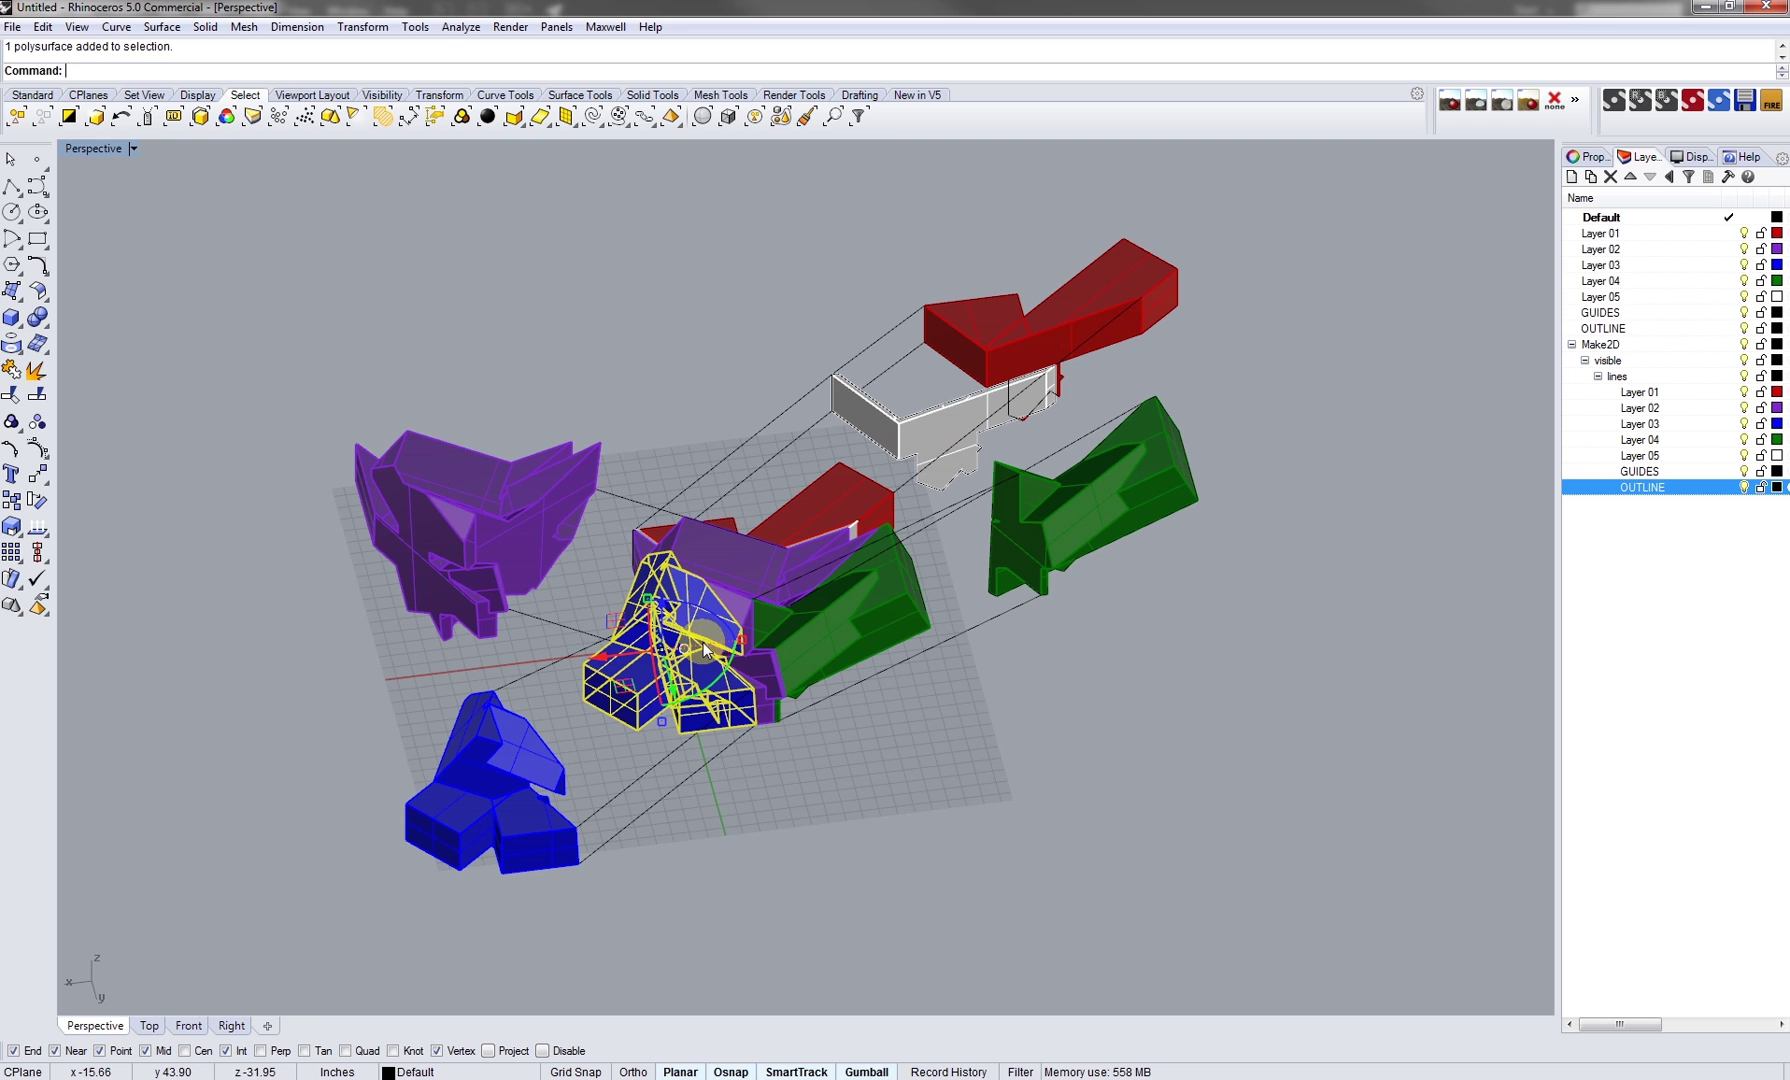
left_click(631, 556)
left_click(690, 602)
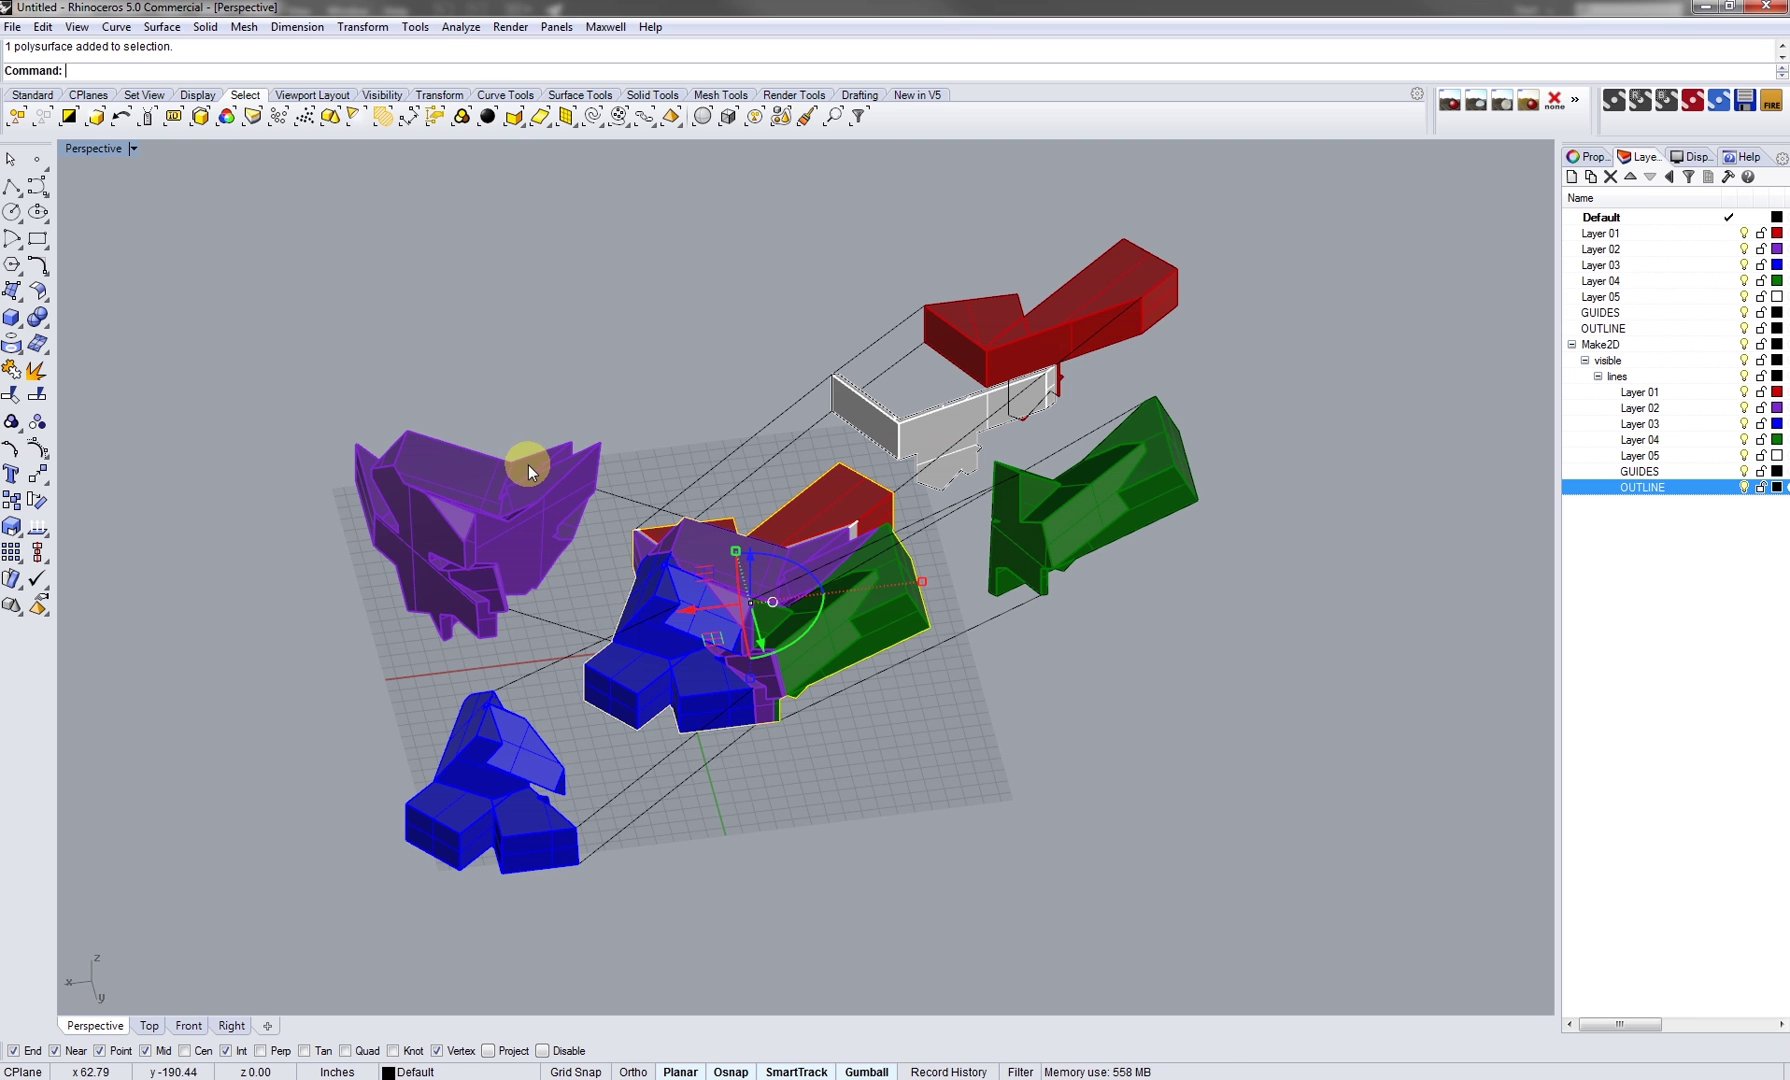
left_click(529, 458, "shift")
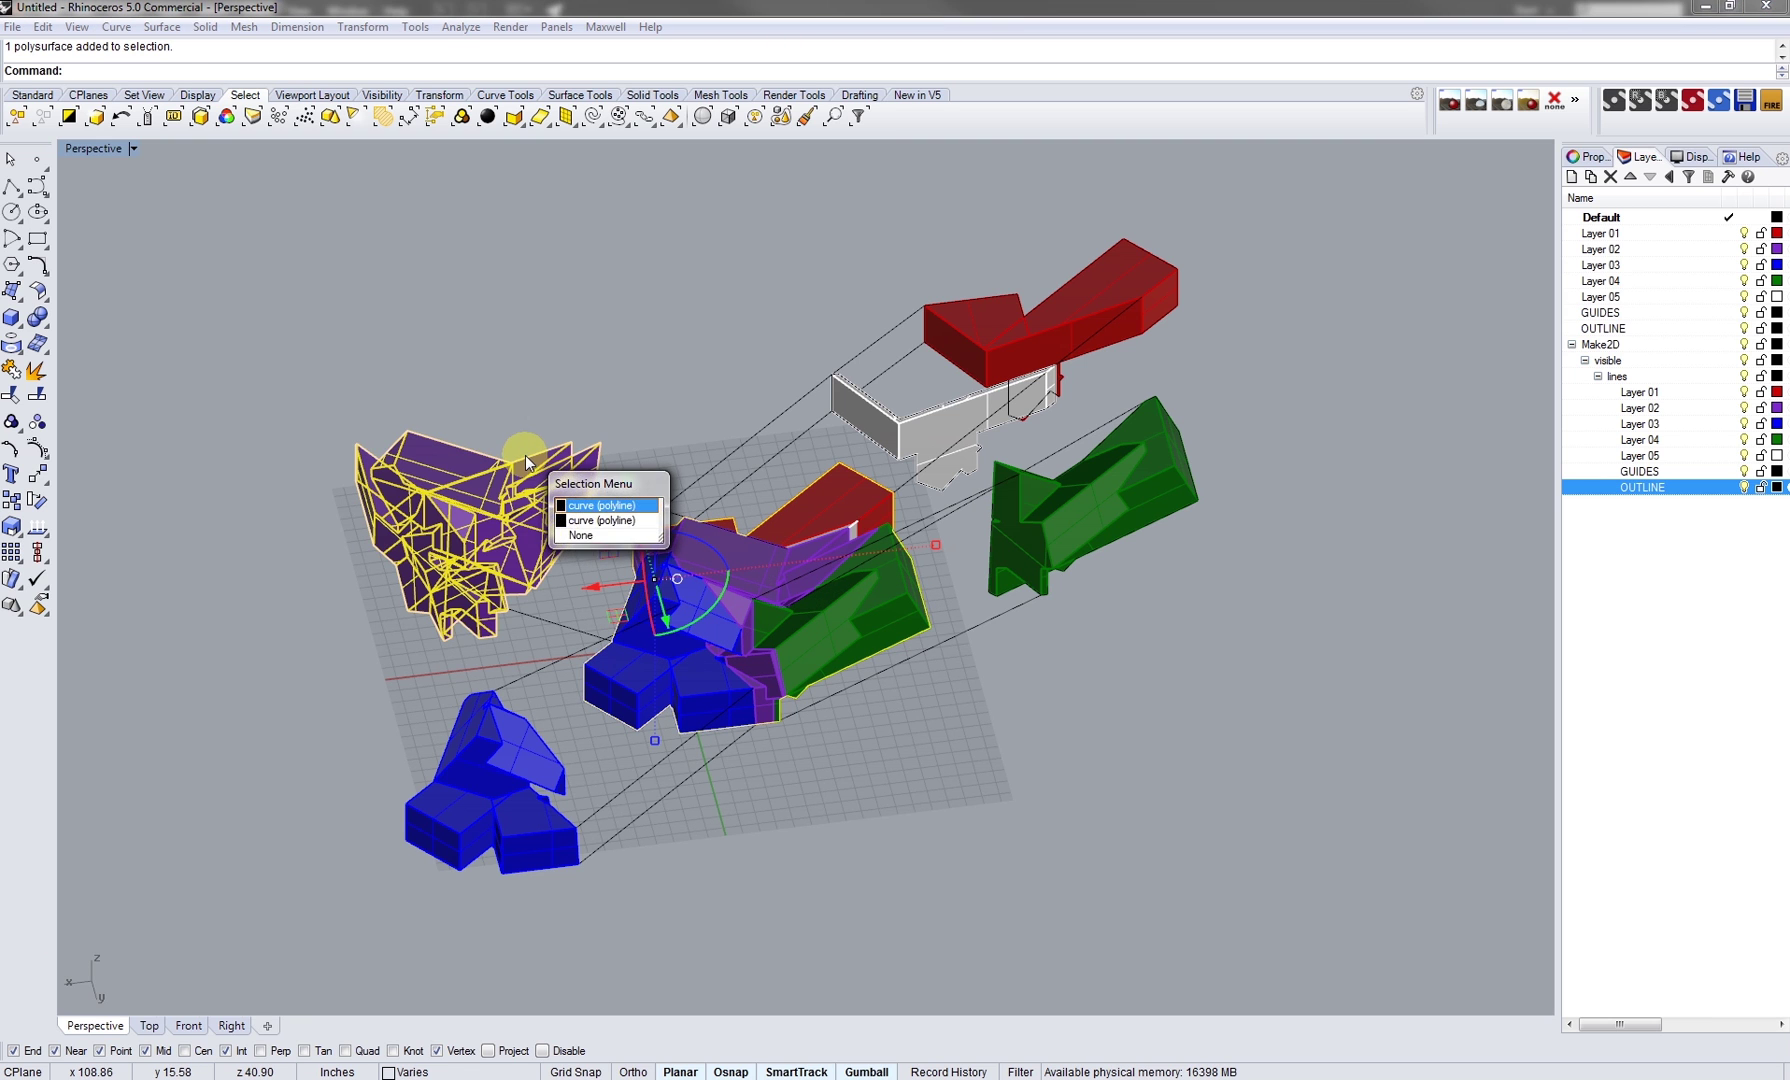
left_click(596, 520)
Add the outline curves of the exploded green, white and red pieces to the selection without their solids
left_click(1003, 478)
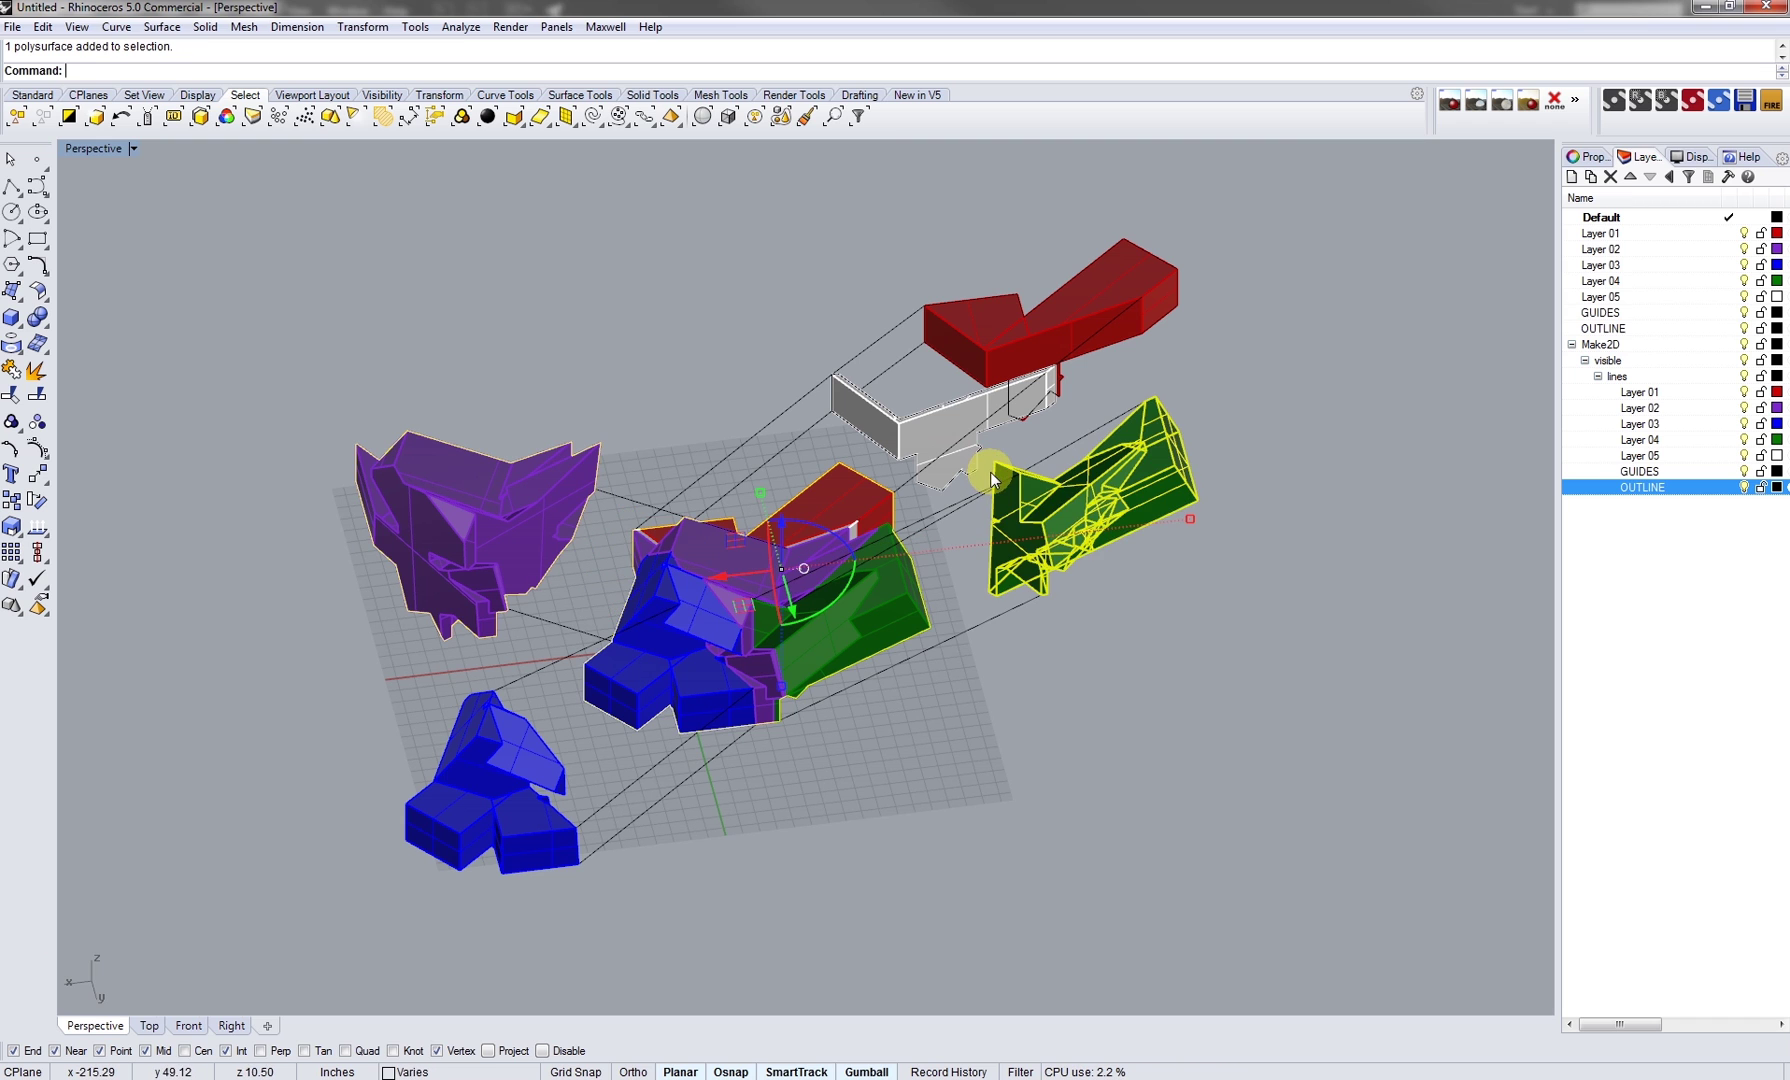
left_click(1064, 518)
left_click(1064, 518, "ctrl")
left_click(916, 460, "shift")
left_click(972, 503)
left_click(975, 294, "shift")
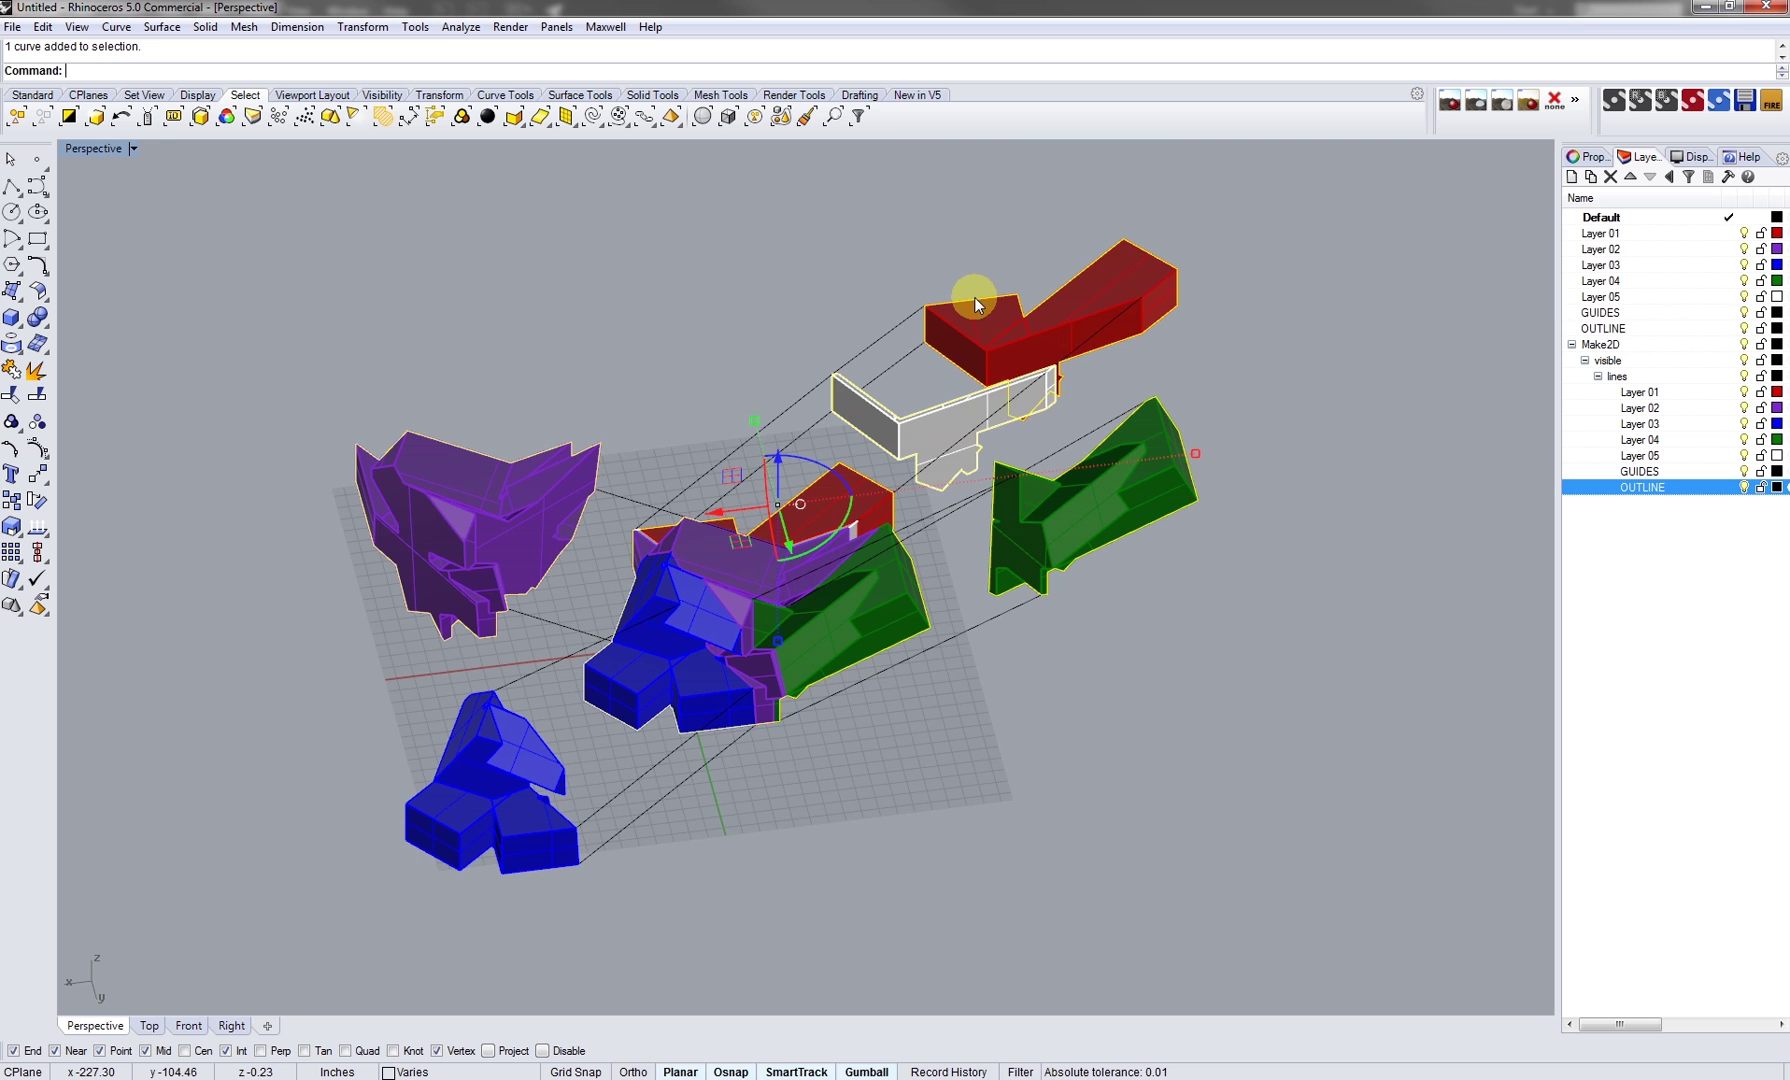
Add the exploded blue piece's outline to the selection and run Make2D on the outlines from the current view
left_click(522, 725, "shift")
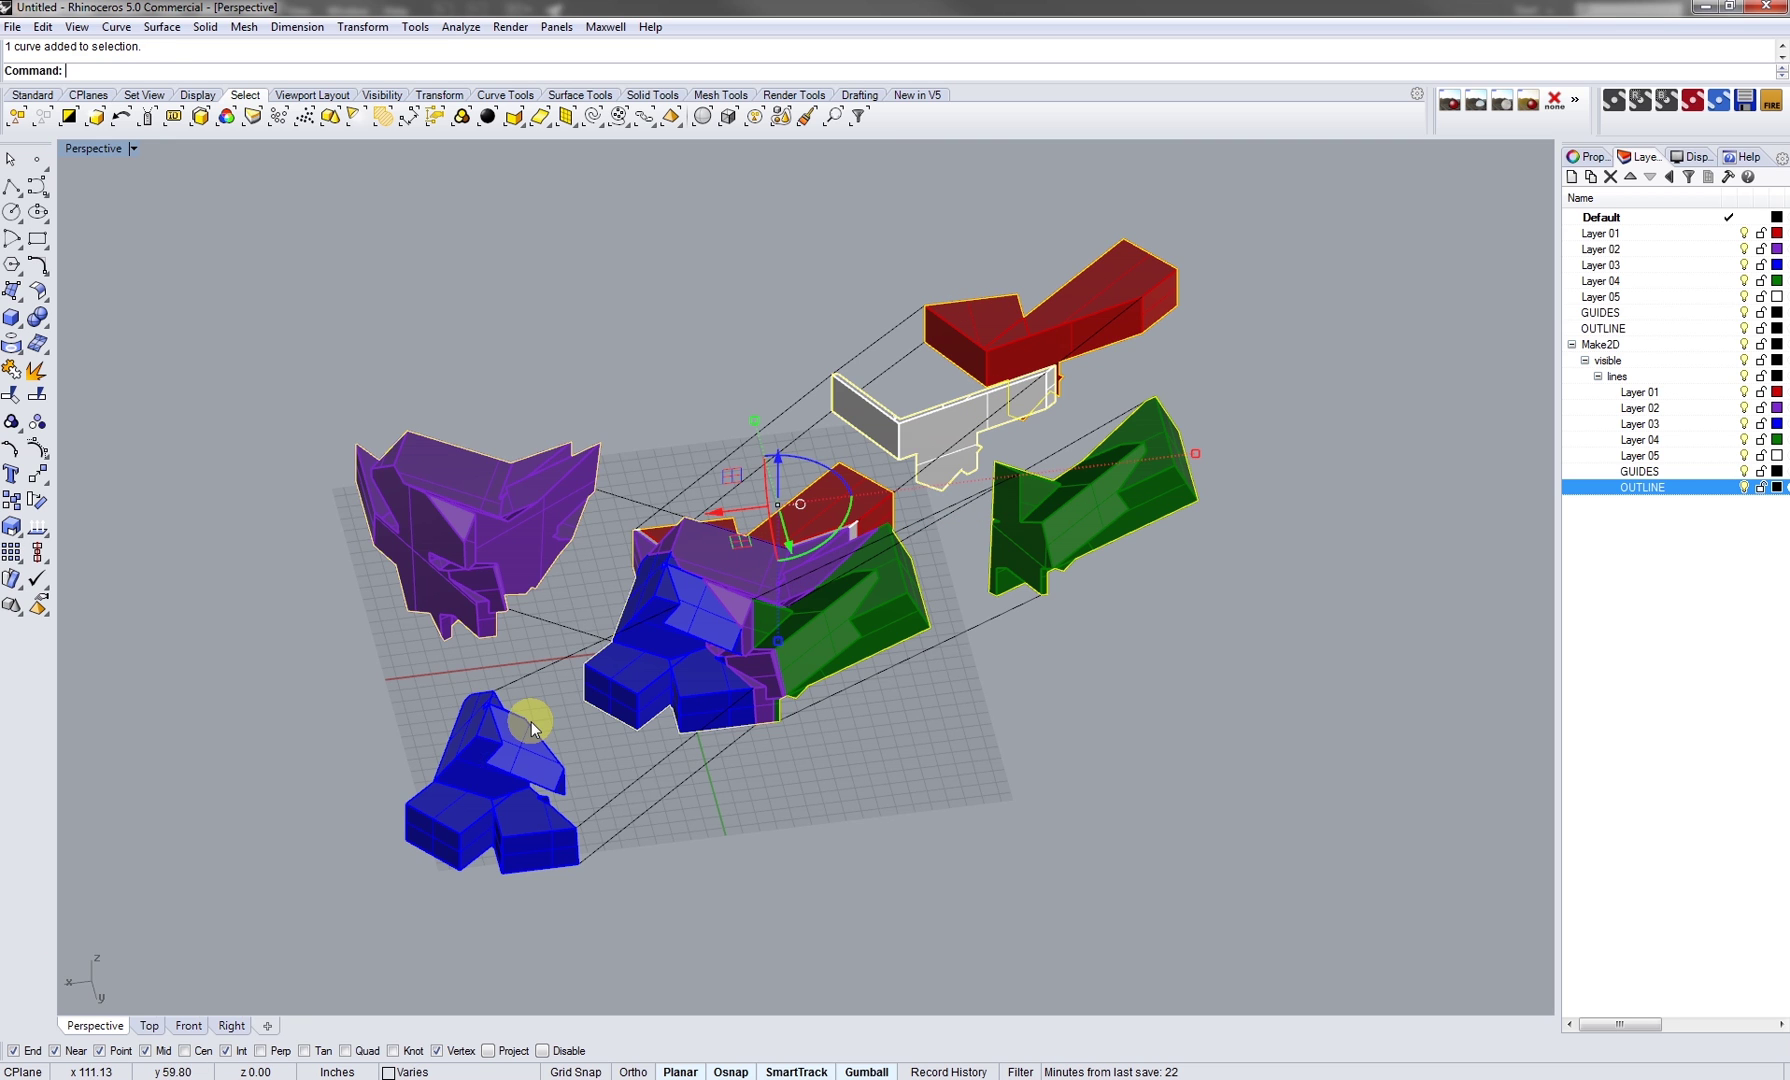
left_click(514, 751, "ctrl")
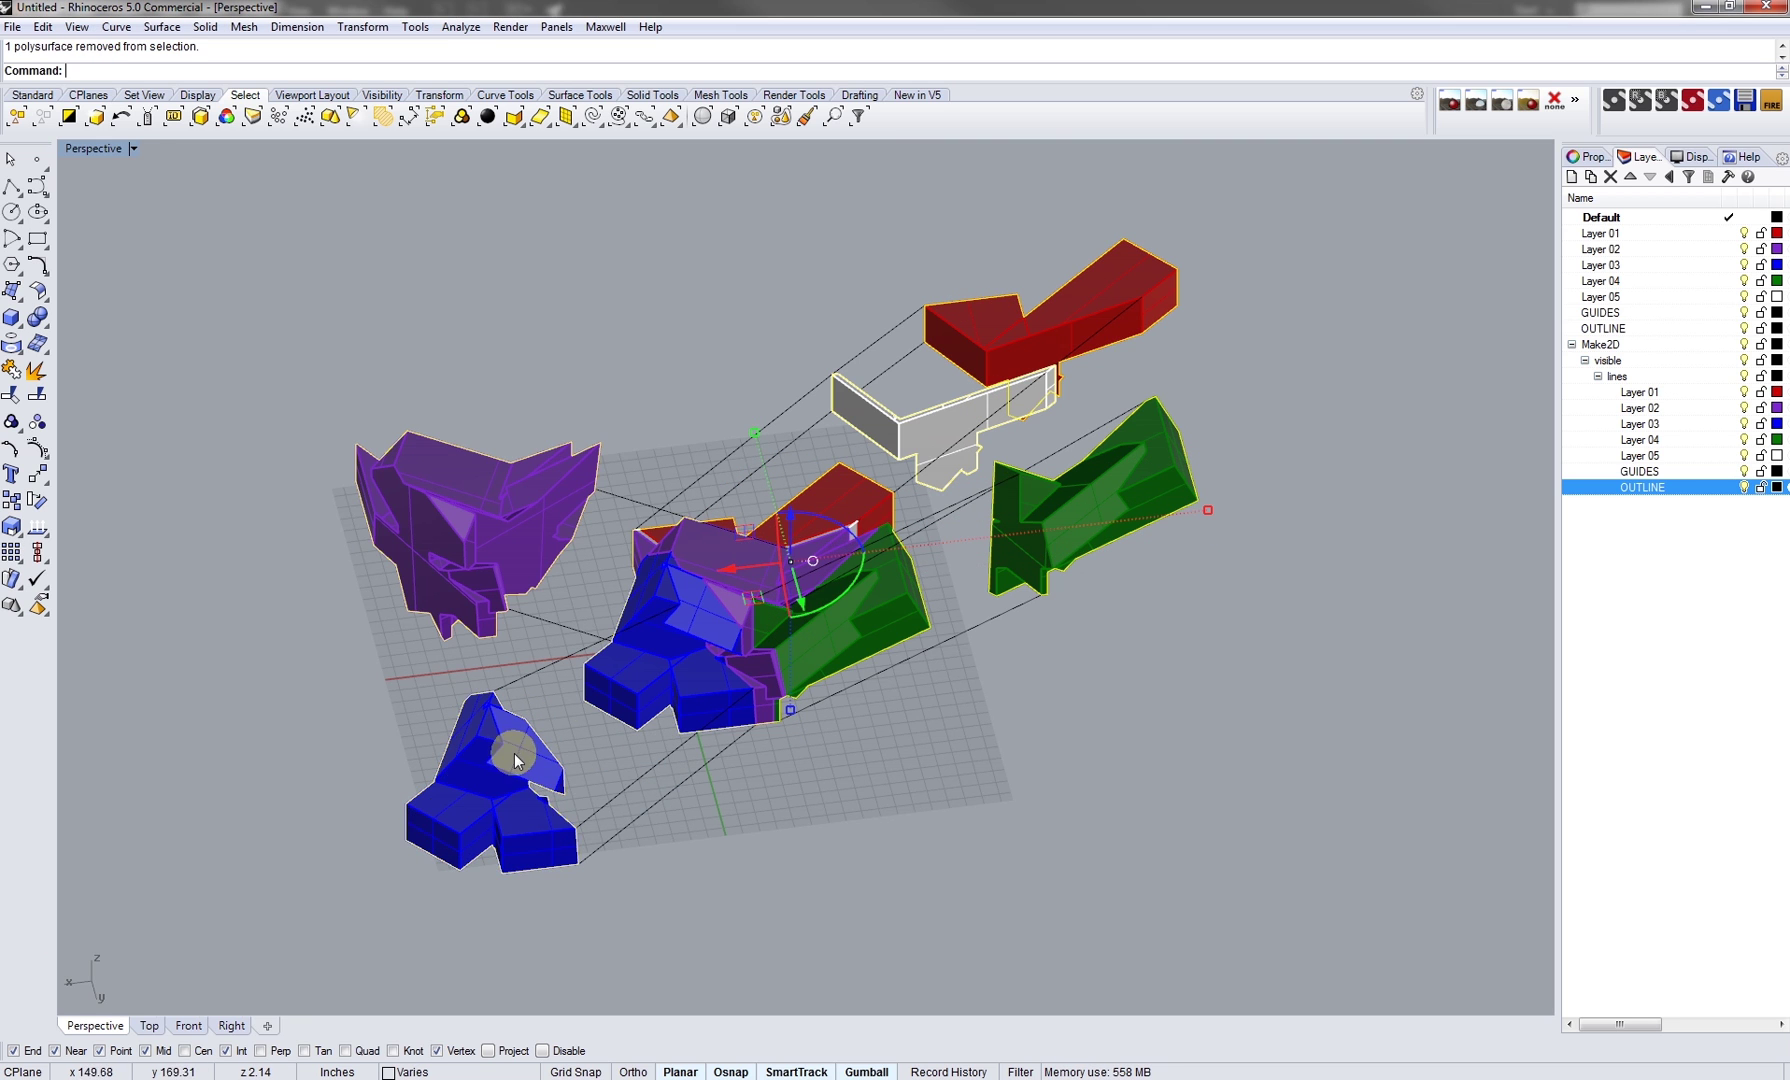
key("Return")
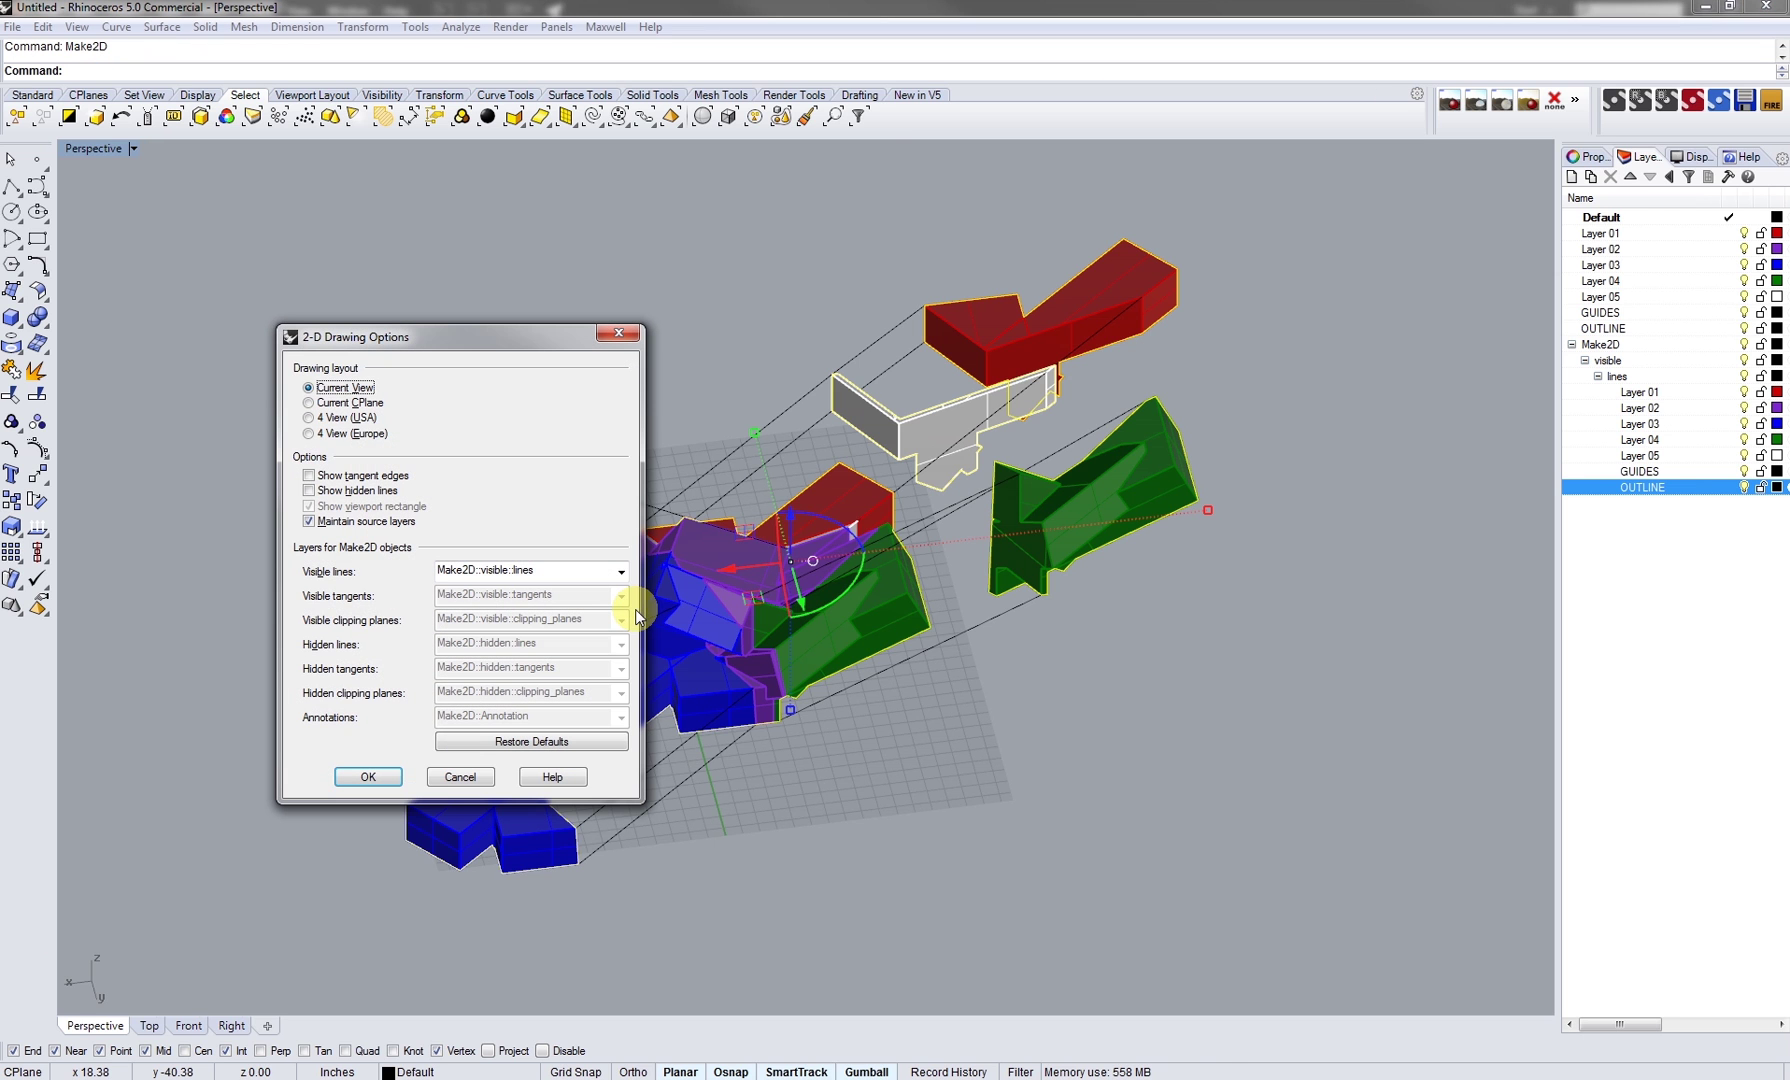
left_click(368, 777)
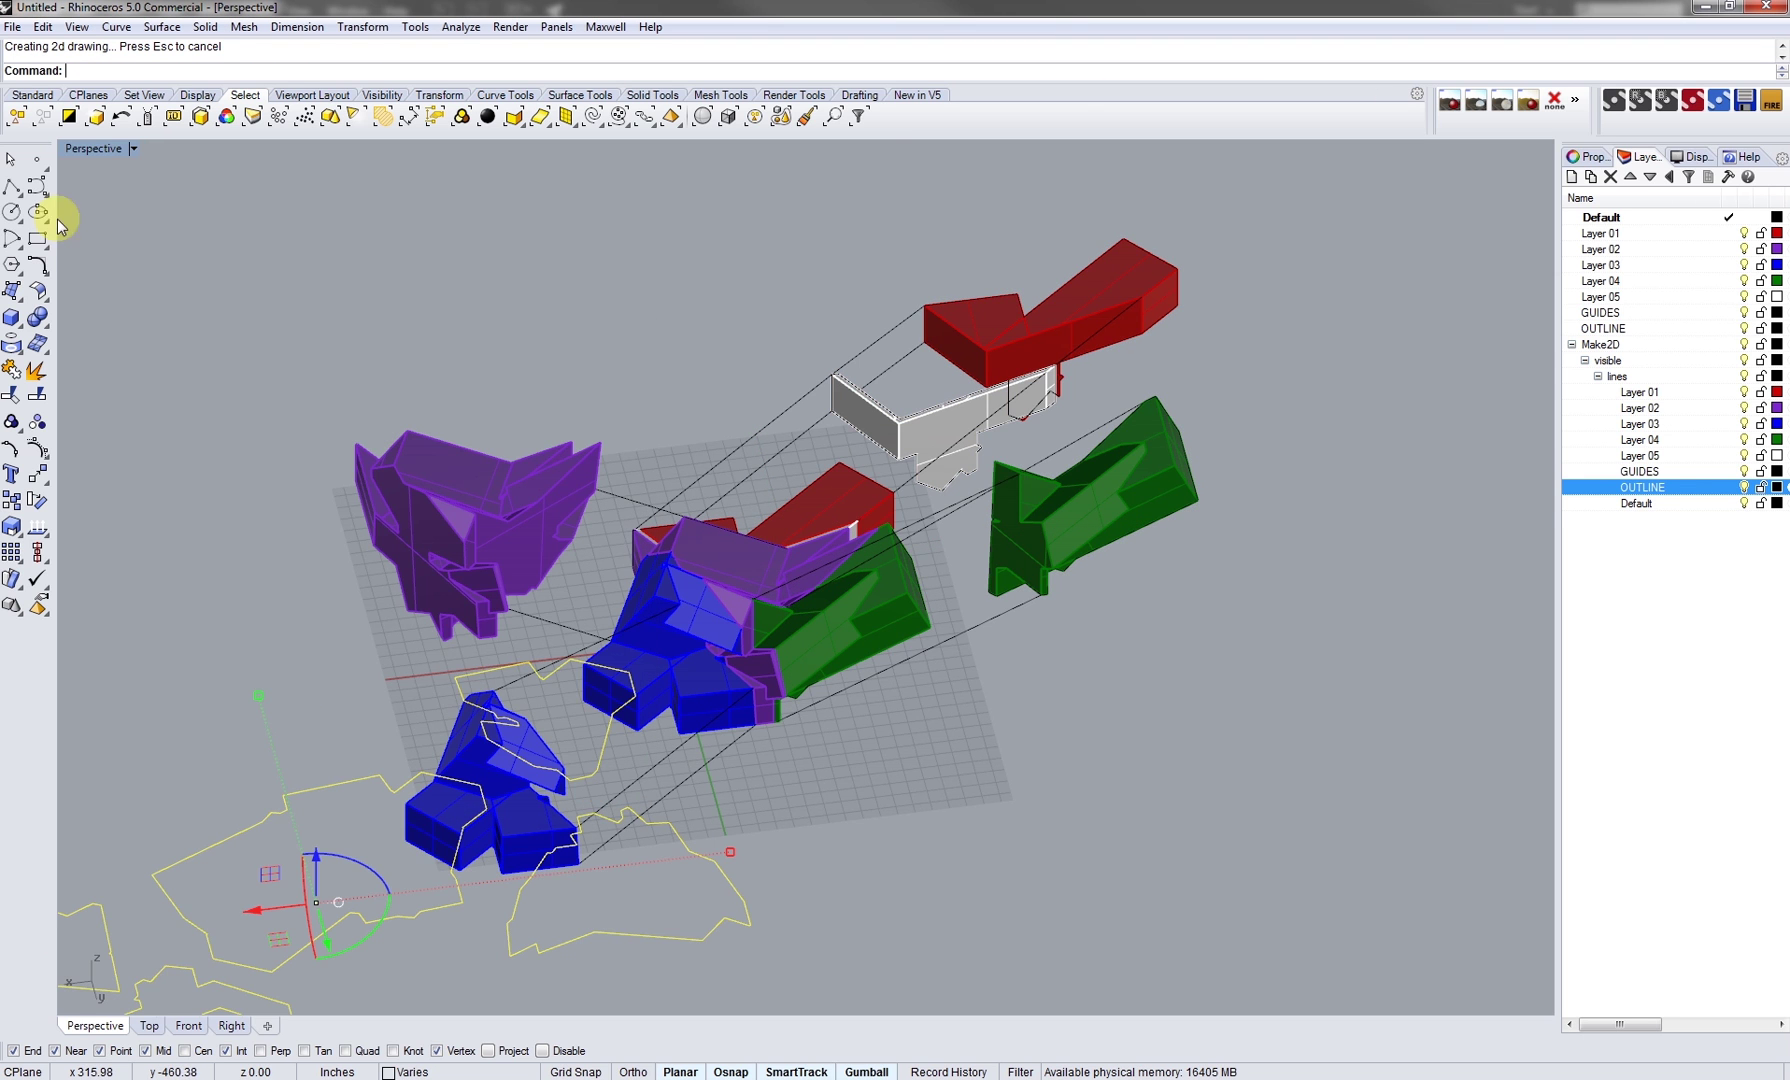
Switch to the Top view and move the selected flattened outline curves to the OUTLINE sublayer of Make2D lines
double_click(93, 150)
double_click(80, 150)
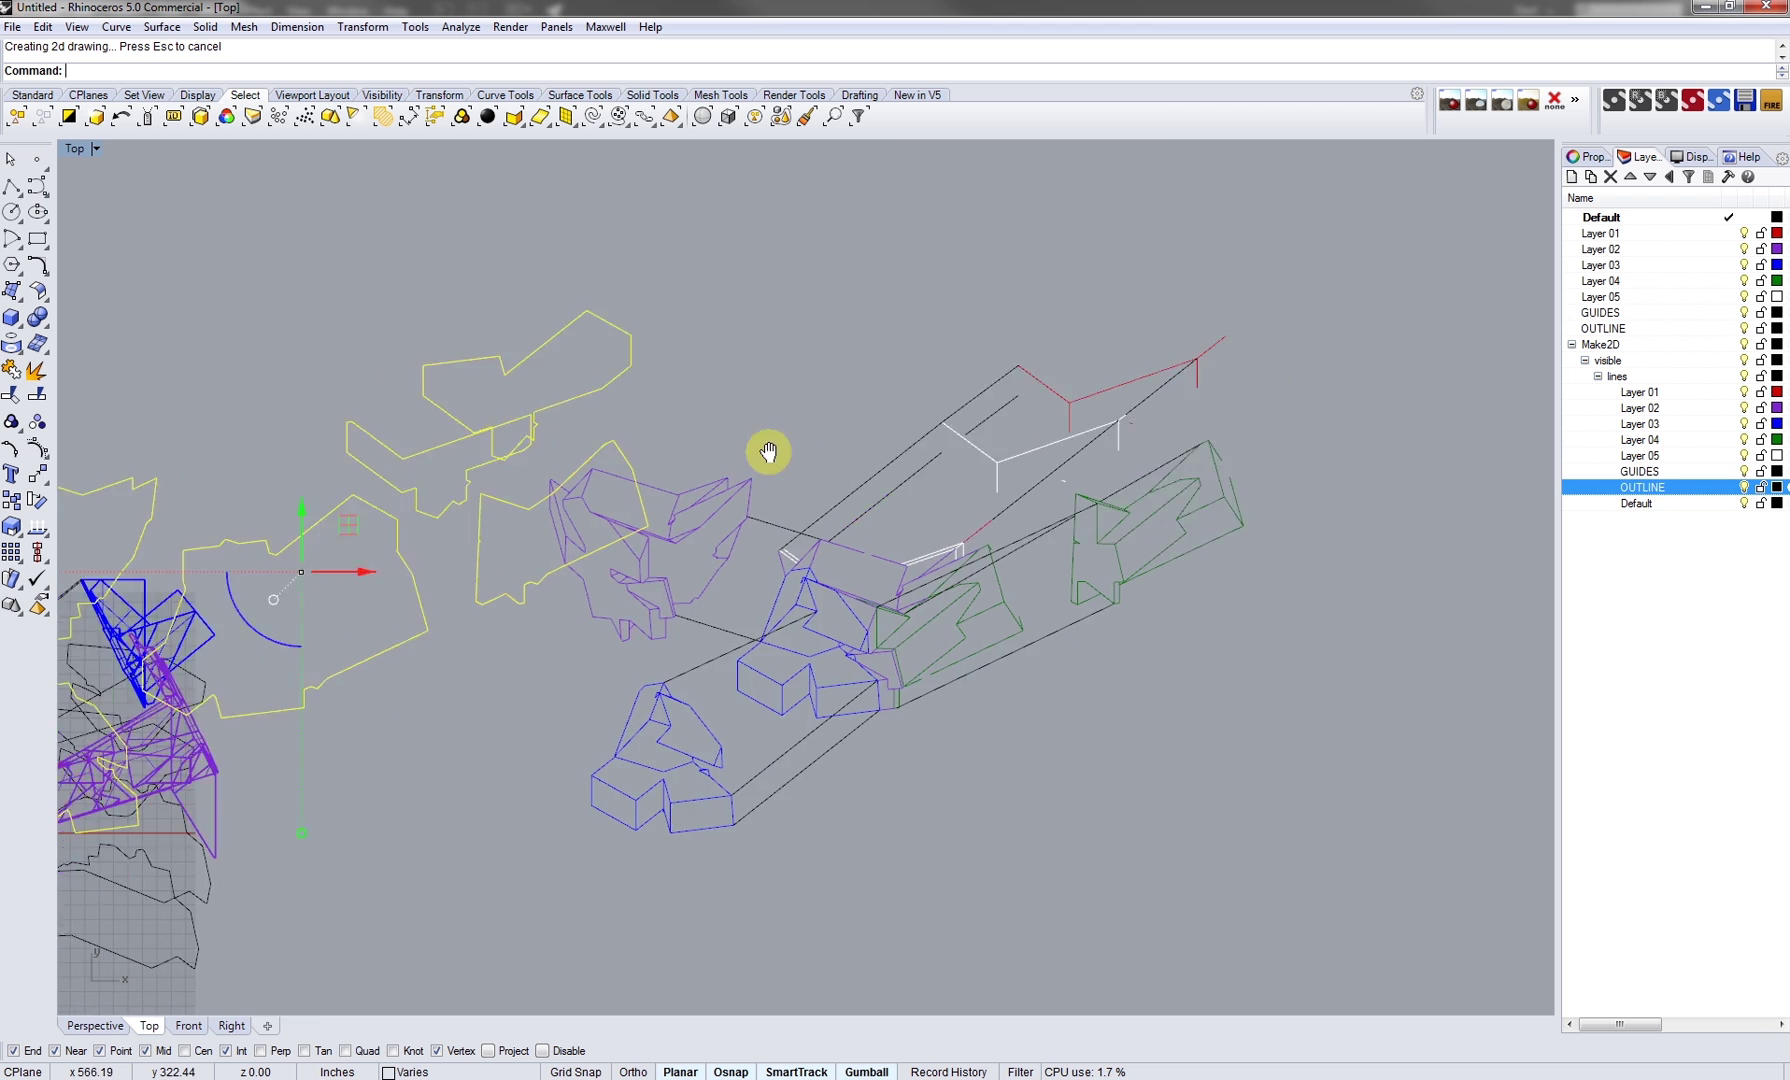
right_click(1609, 487)
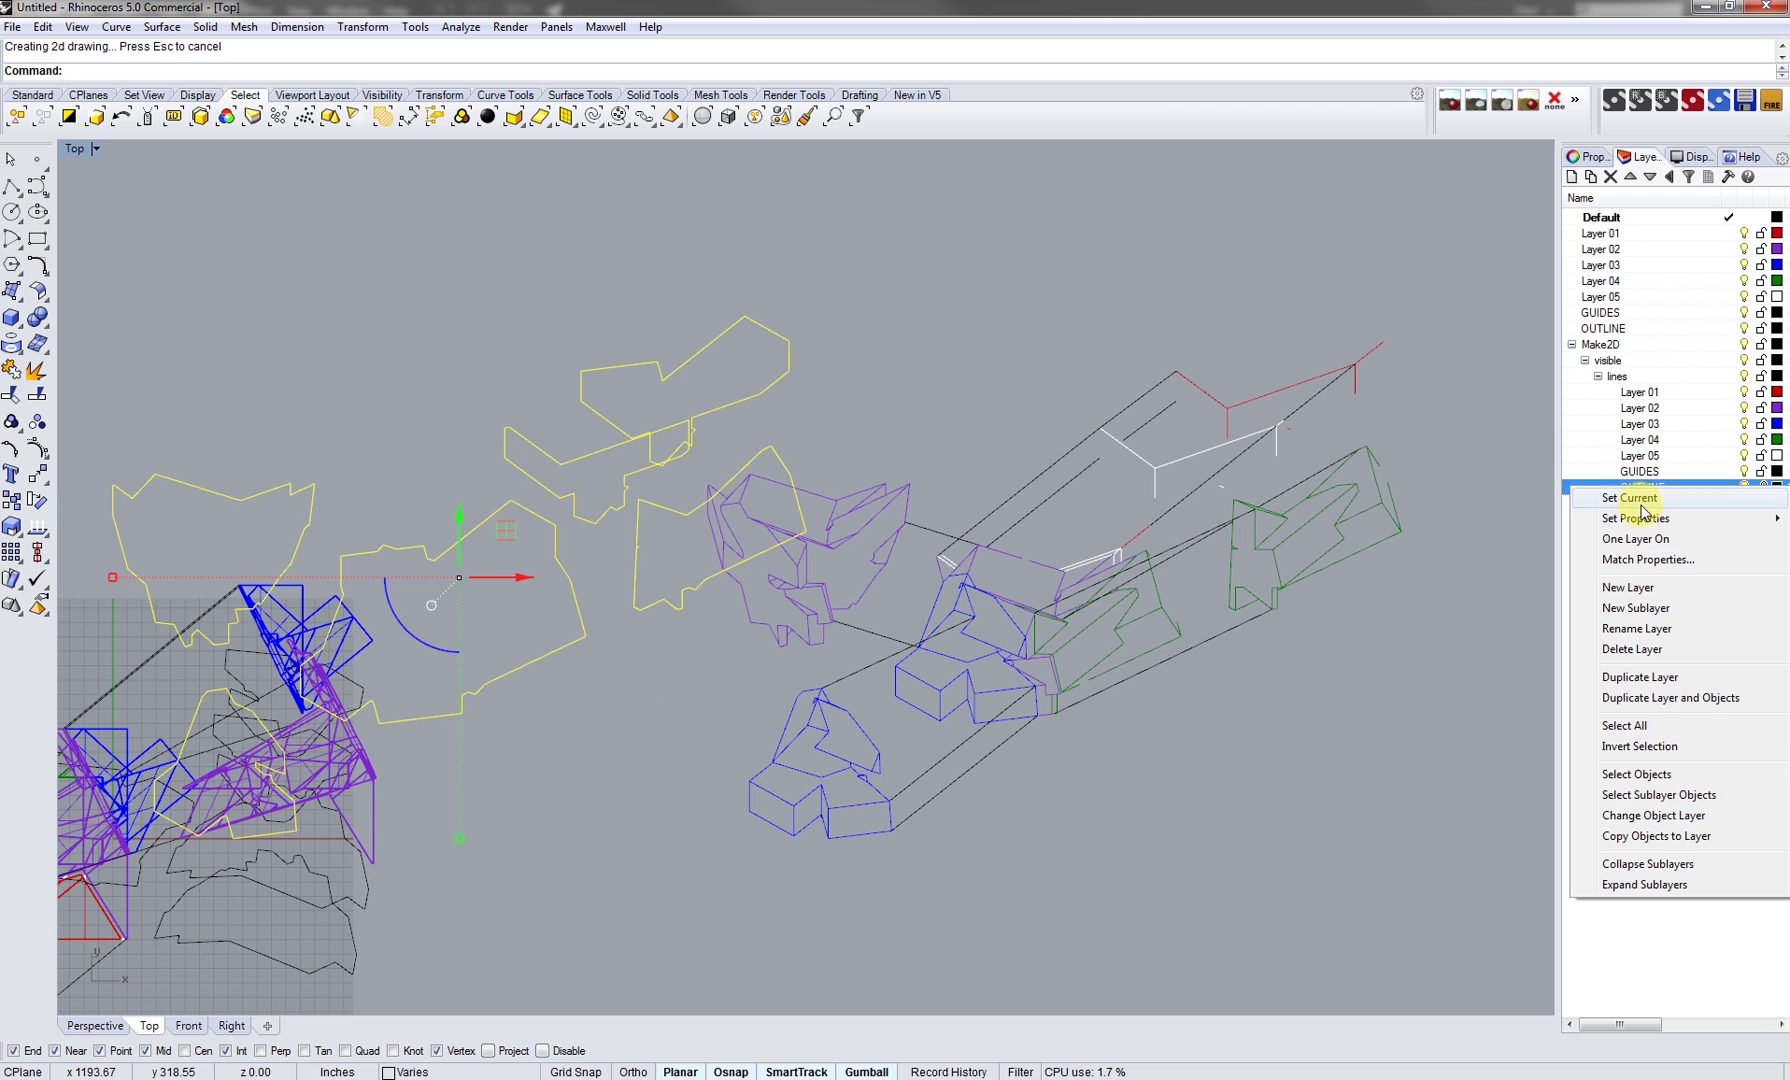
left_click(1655, 815)
Move the outline curves onto the 2D line drawing, aligning the exploded green piece's outer corner with its matching corner
right_click_drag(800, 372, 744, 372)
type("m")
key("Return")
left_click(733, 341)
right_click_drag(986, 319, 760, 322)
scroll(1118, 314, "up", 2)
left_click(1243, 360)
right_click(1250, 584)
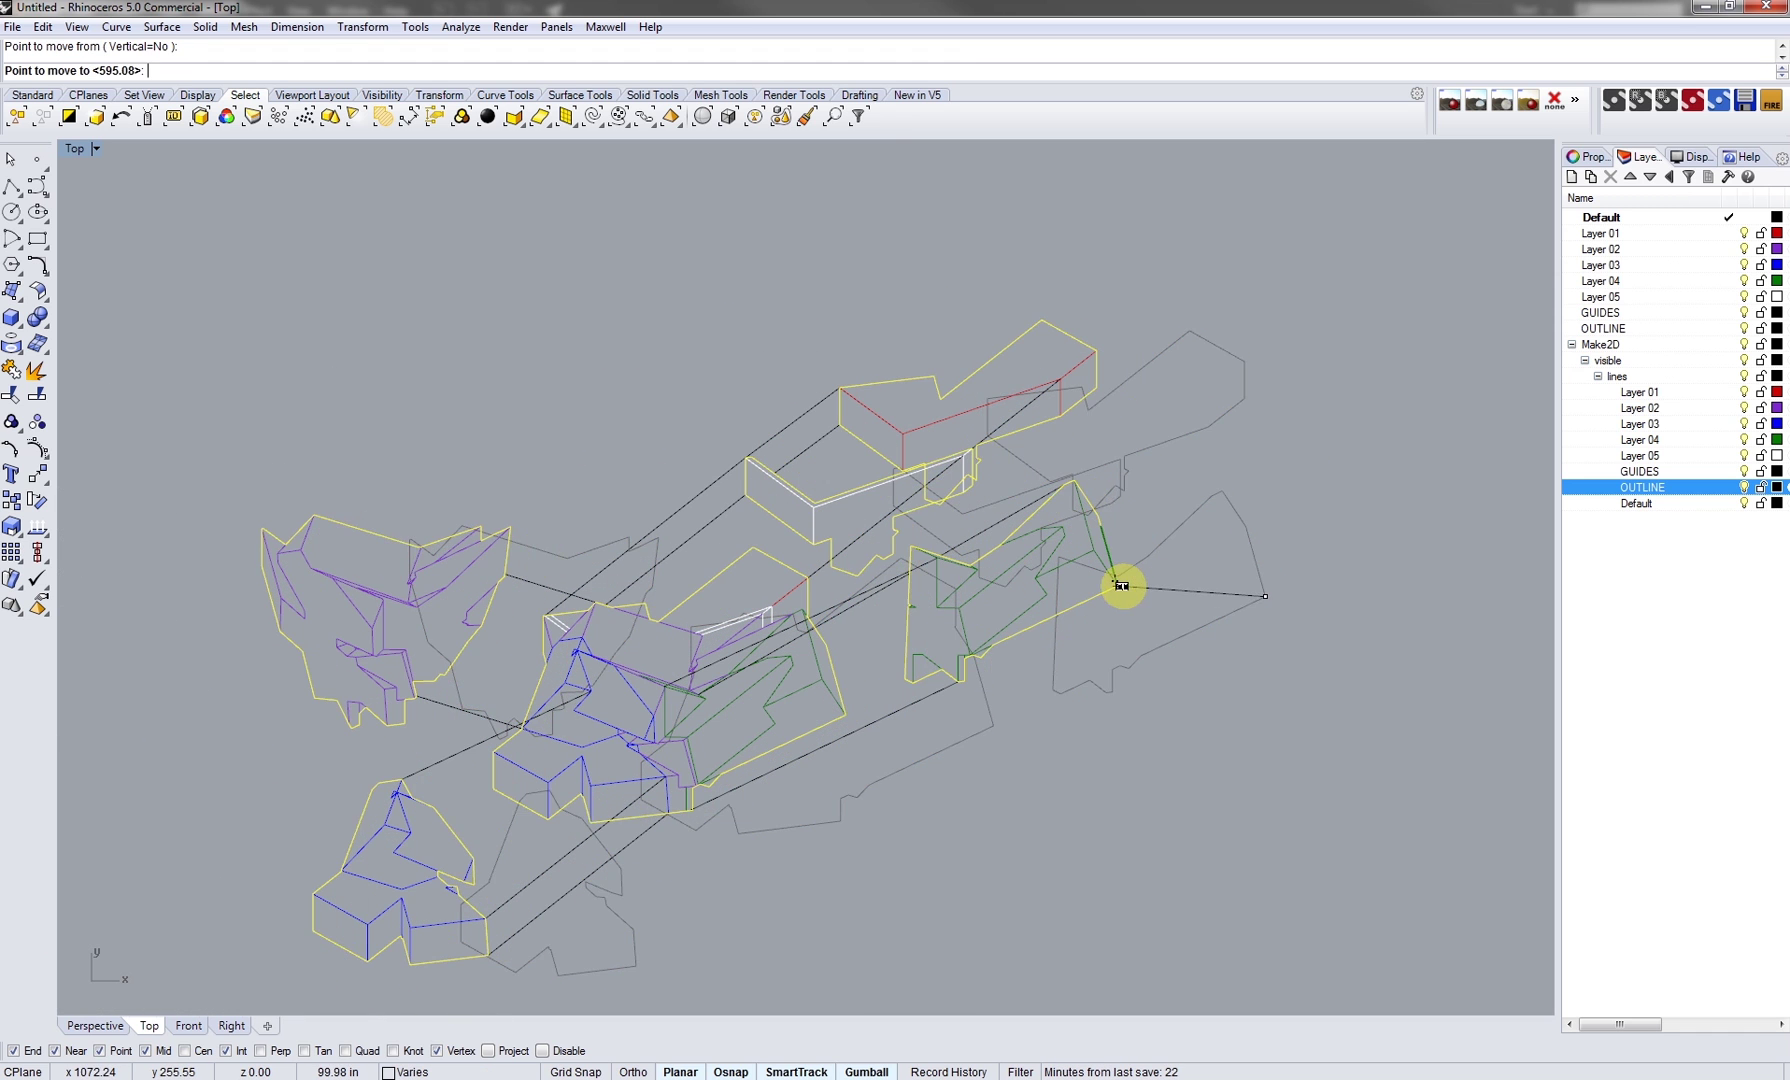
left_click(1120, 587)
right_click_drag(883, 721, 978, 667)
left_click(1105, 659)
Select the complete 2D drawing and export it to the Desktop as an Adobe Illustrator file named EXPLODED, preserving model scale
scroll(982, 723, "down", 4)
left_click_drag(501, 306, 501, 306)
right_click_drag(790, 566, 748, 558)
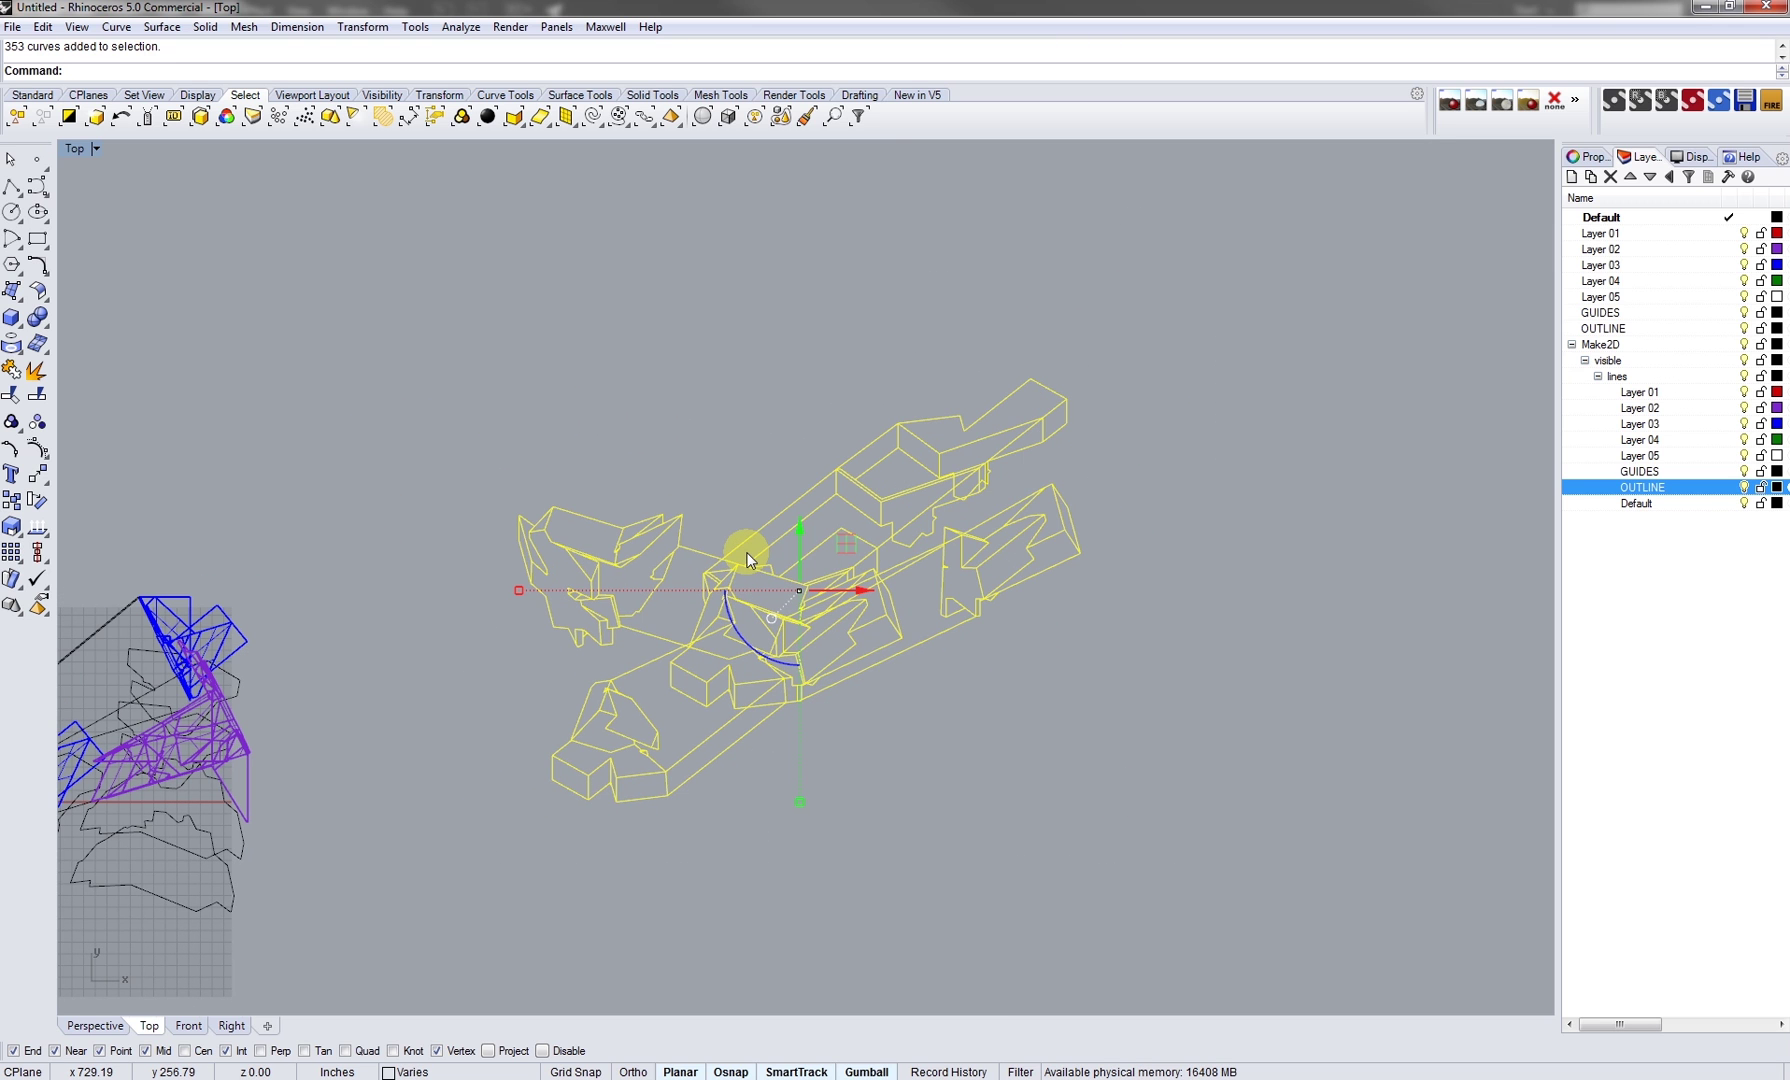
type("t")
right_click(748, 558)
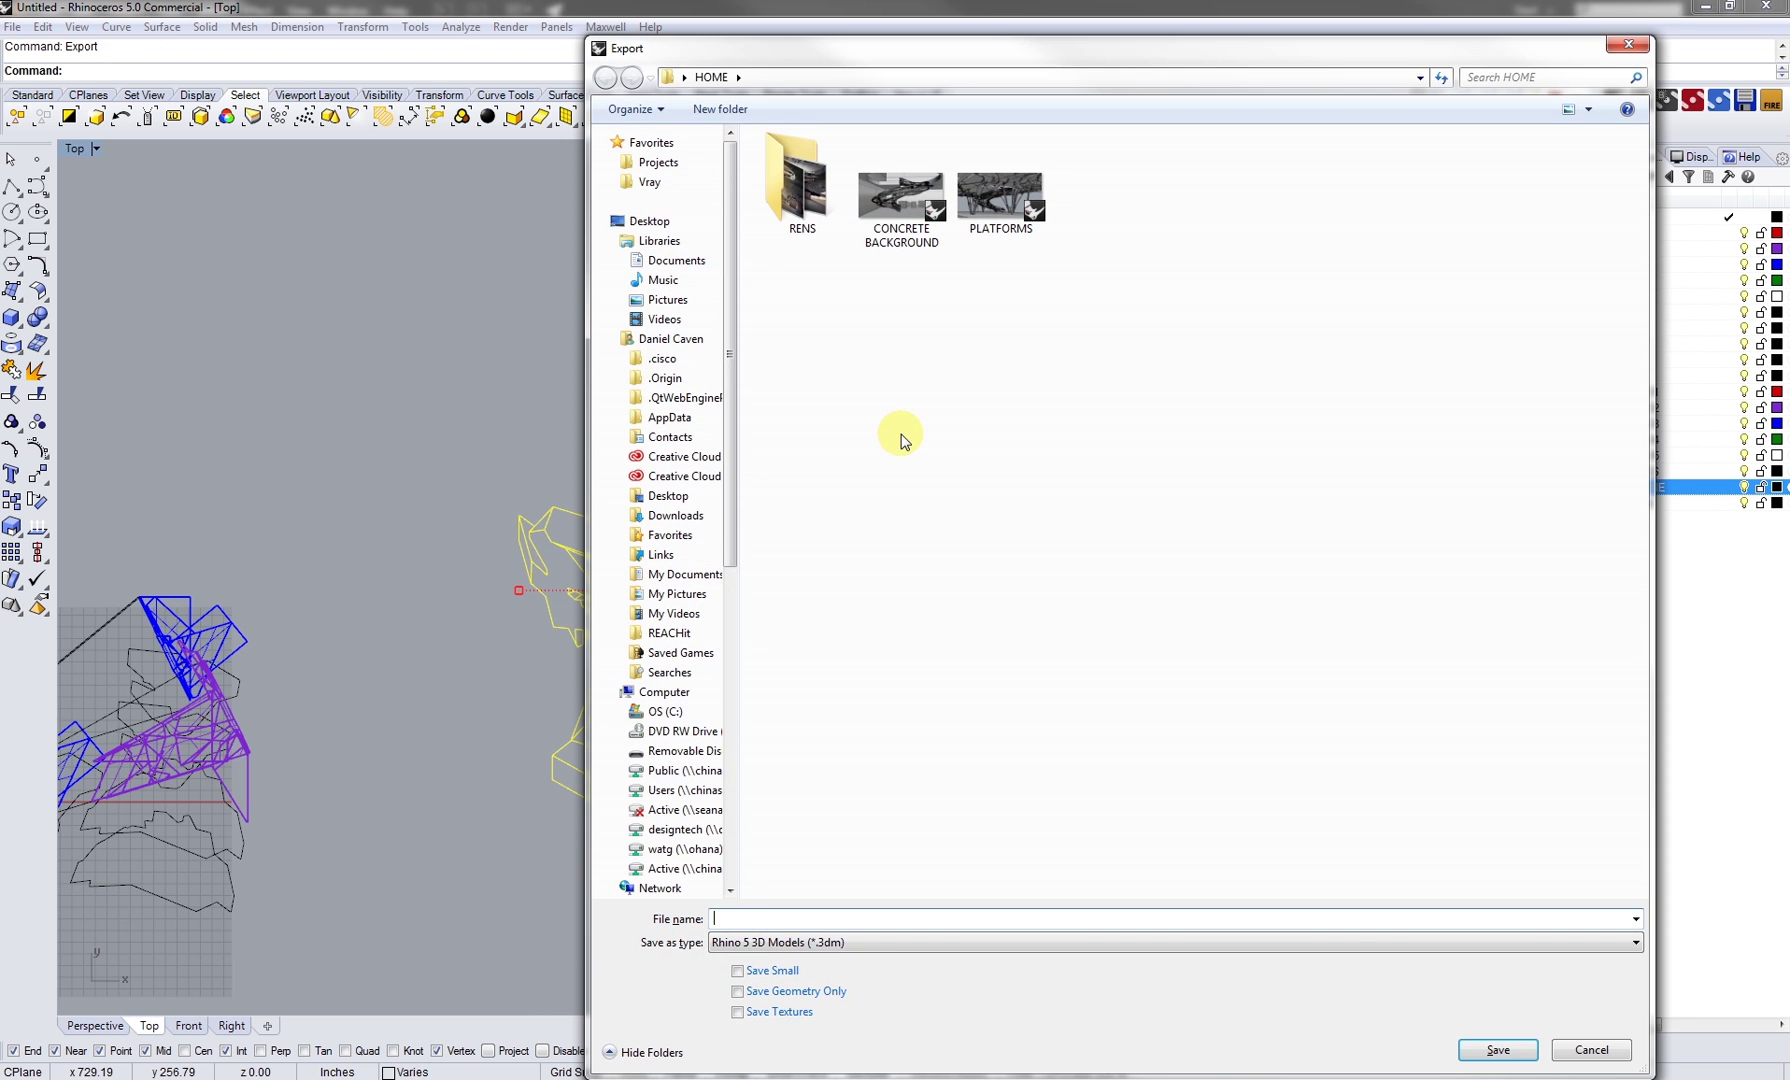
left_click(683, 224)
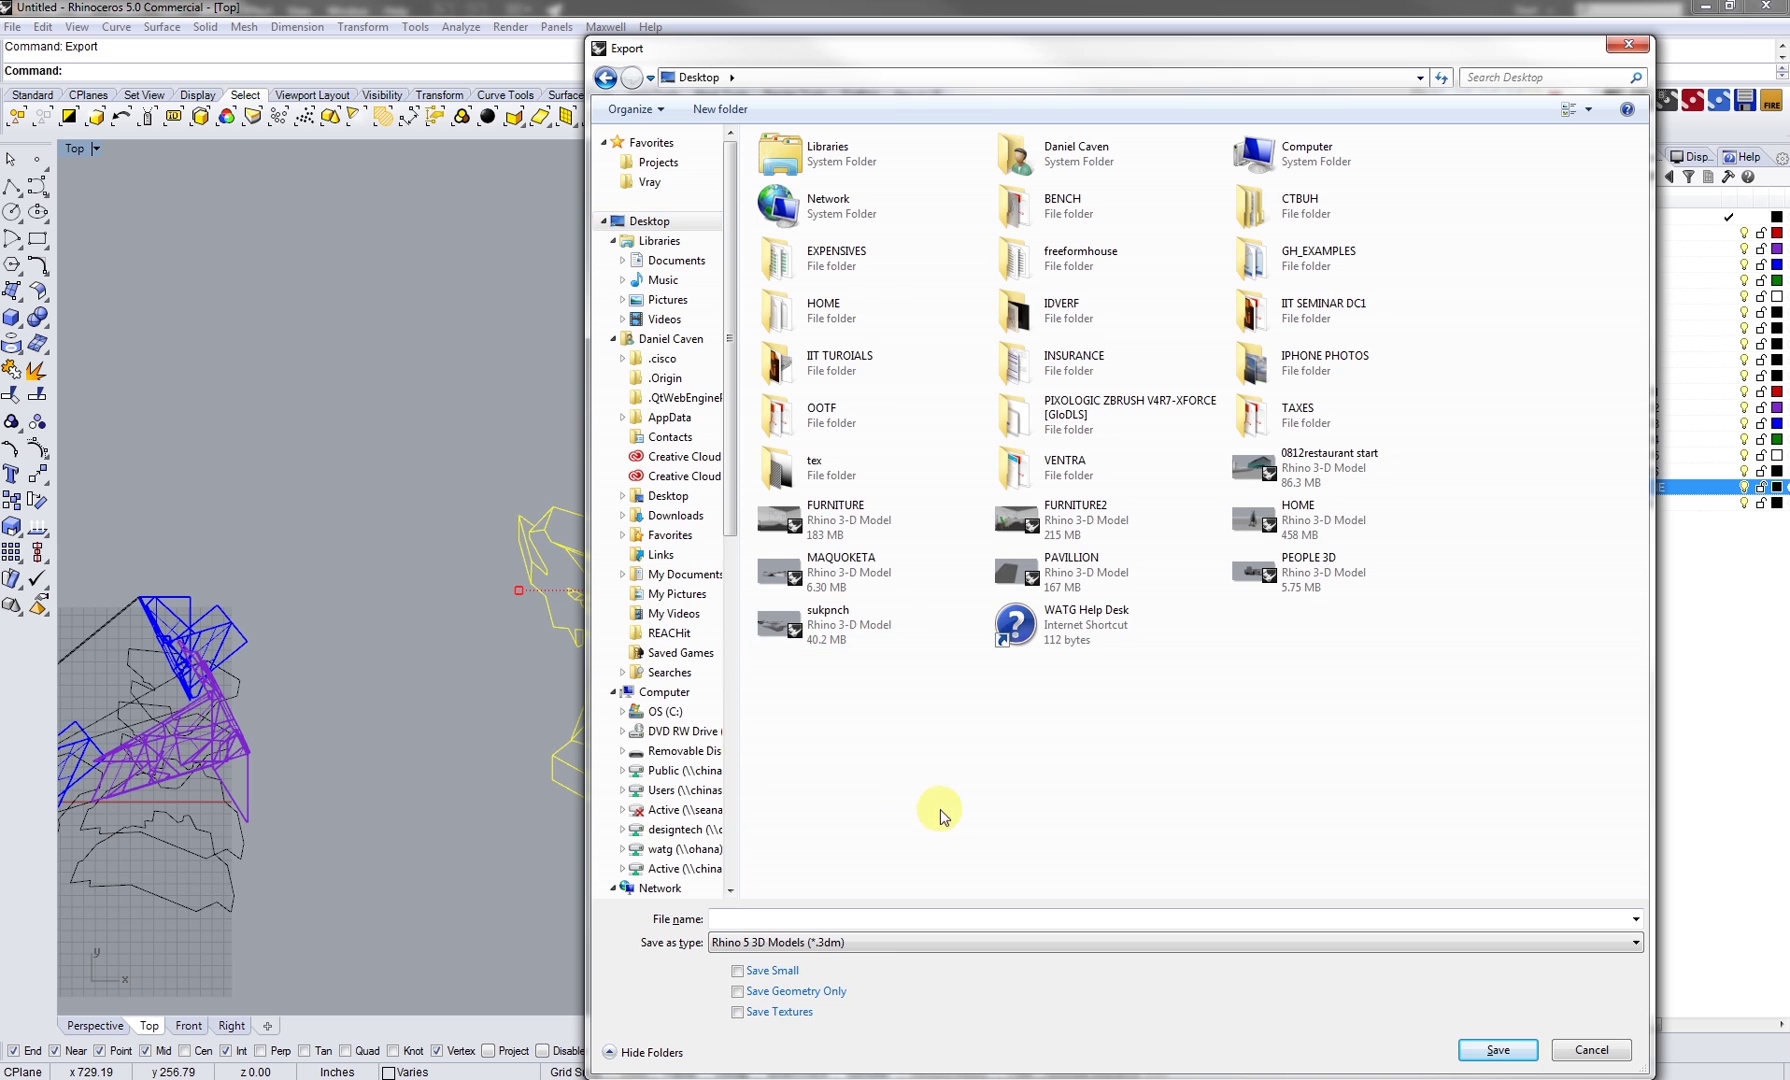
left_click(760, 955)
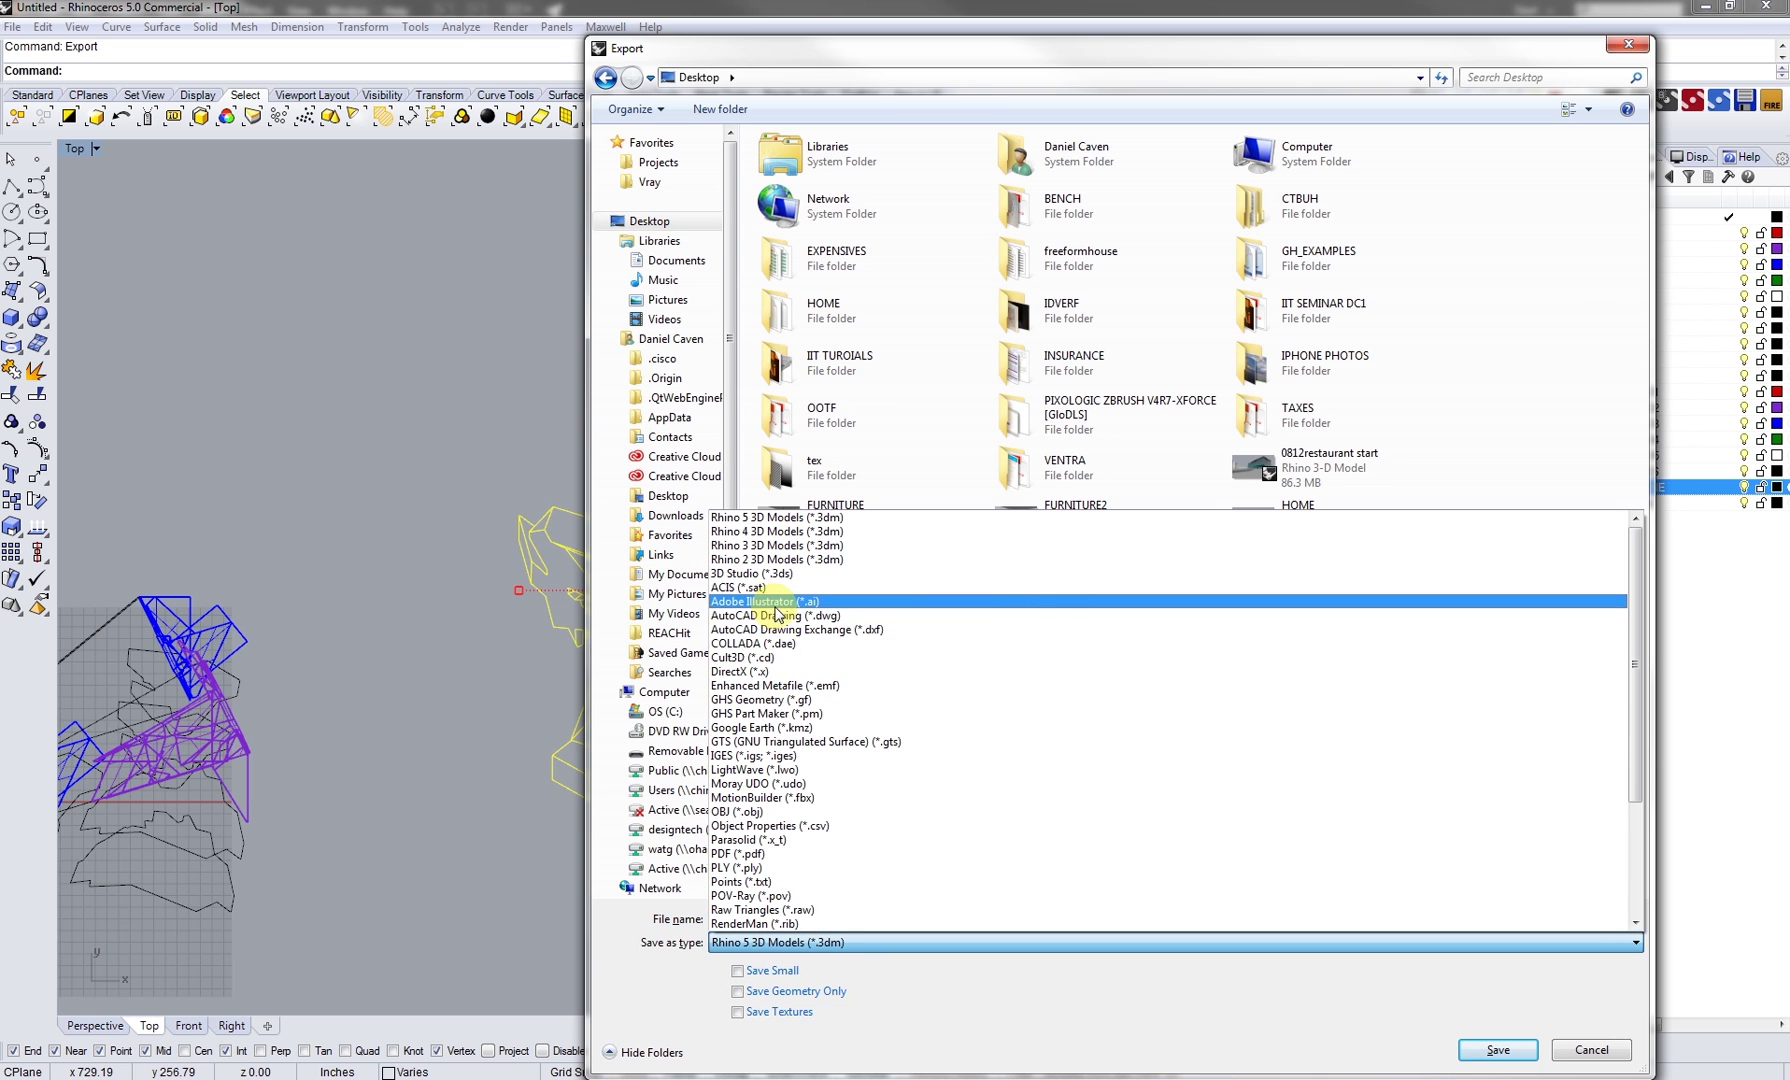
left_click(770, 606)
left_click(796, 916)
type("EXPLODED")
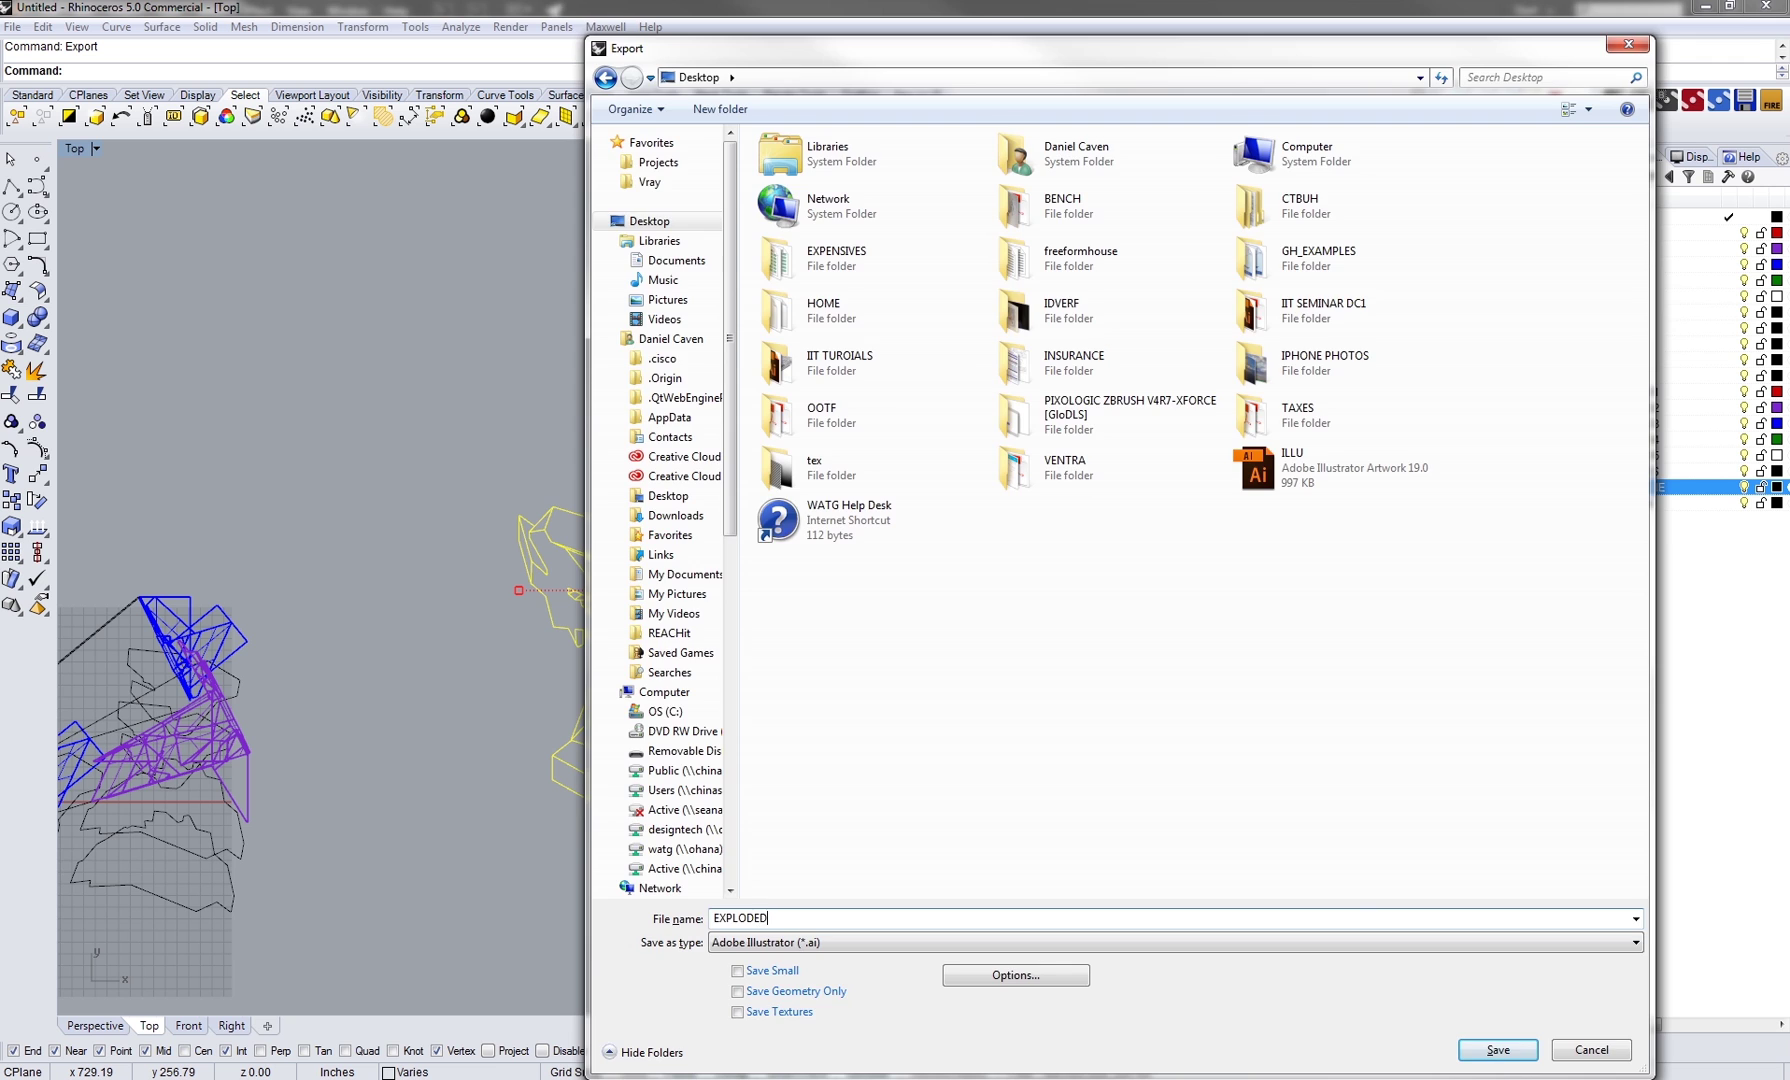
key("Return")
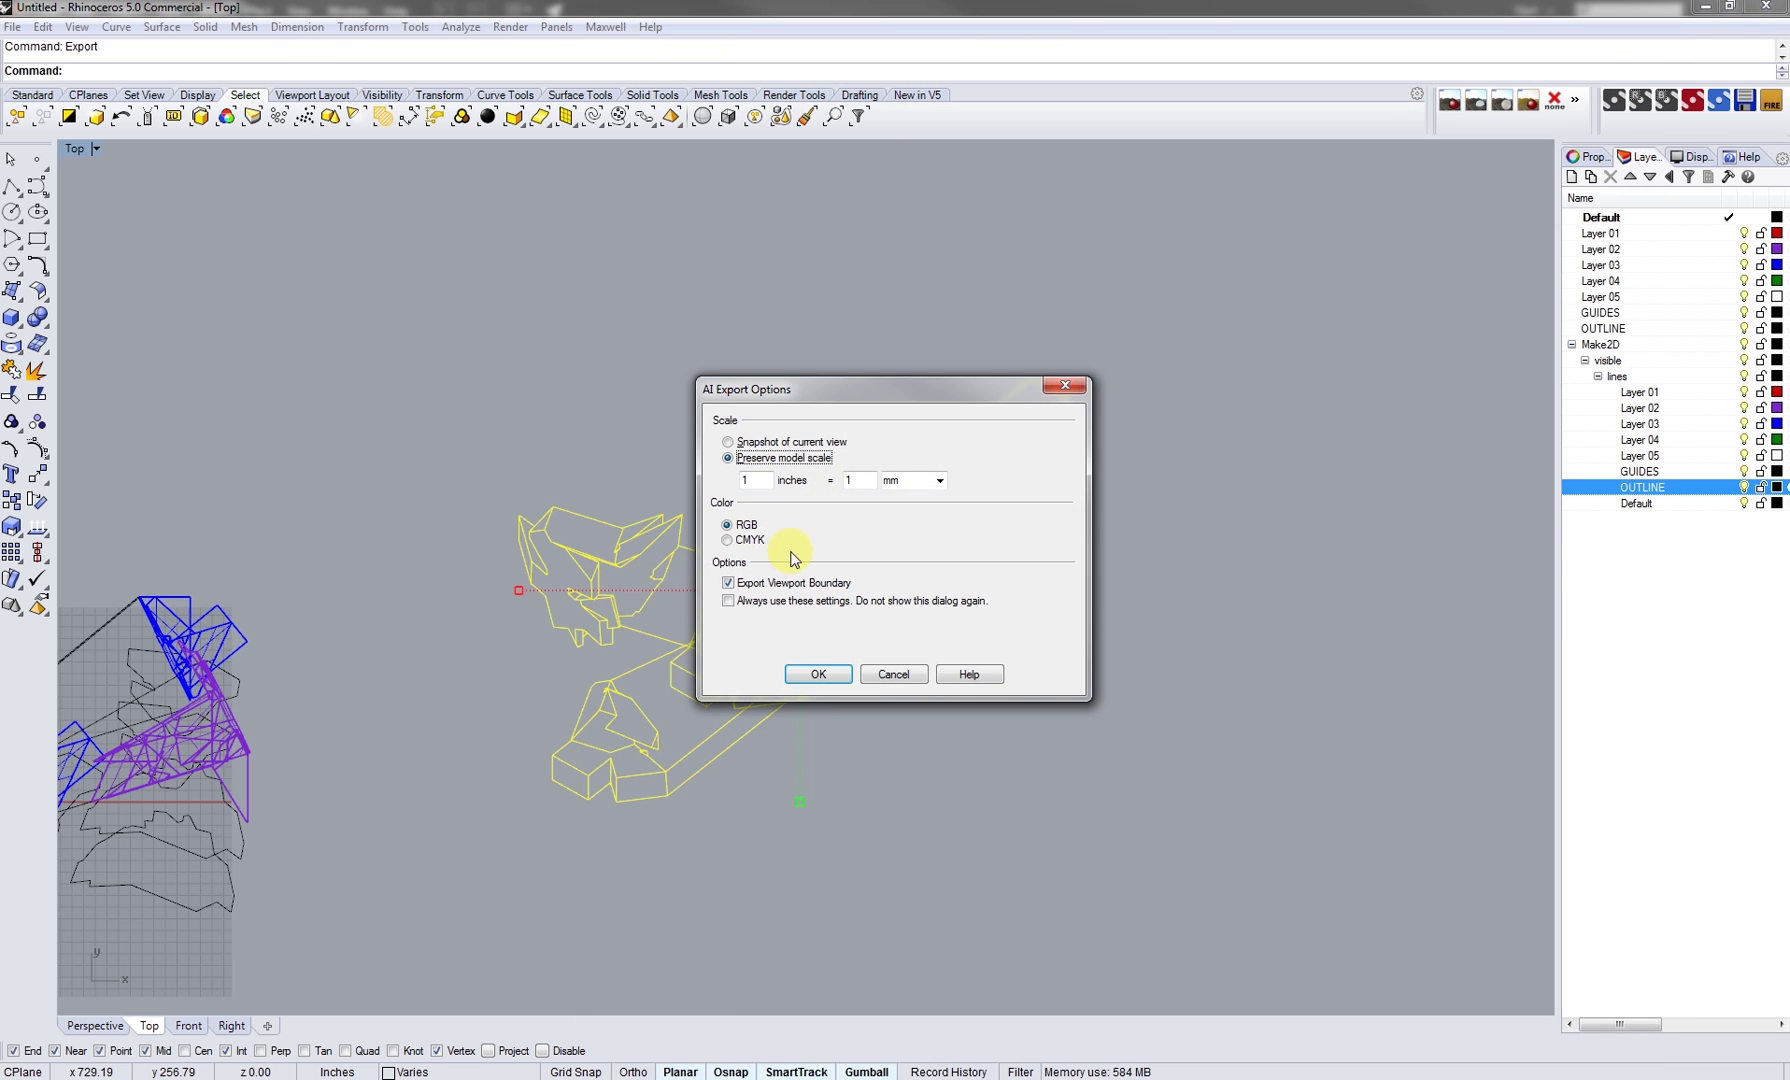
left_click(811, 671)
left_click(832, 746)
Switch to Illustrator and create a new document 33 in wide and 20 in high
left_click(455, 1072)
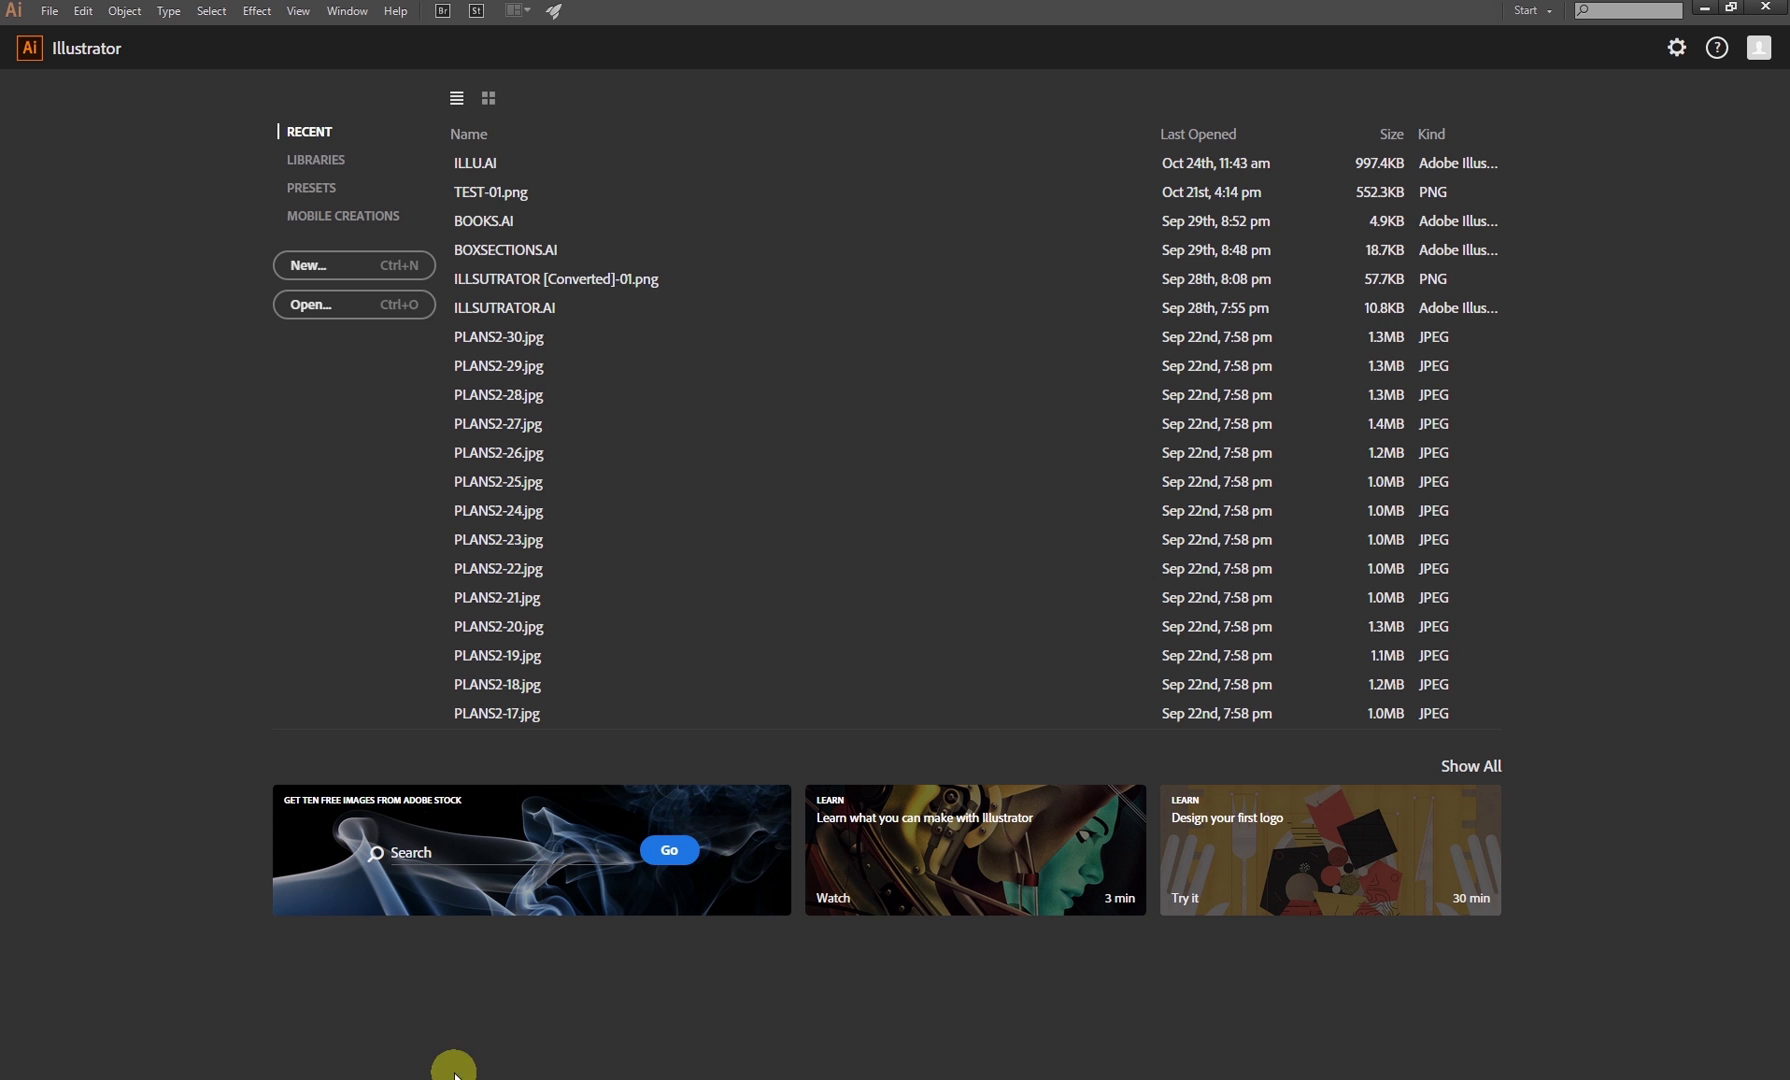
left_click(50, 12)
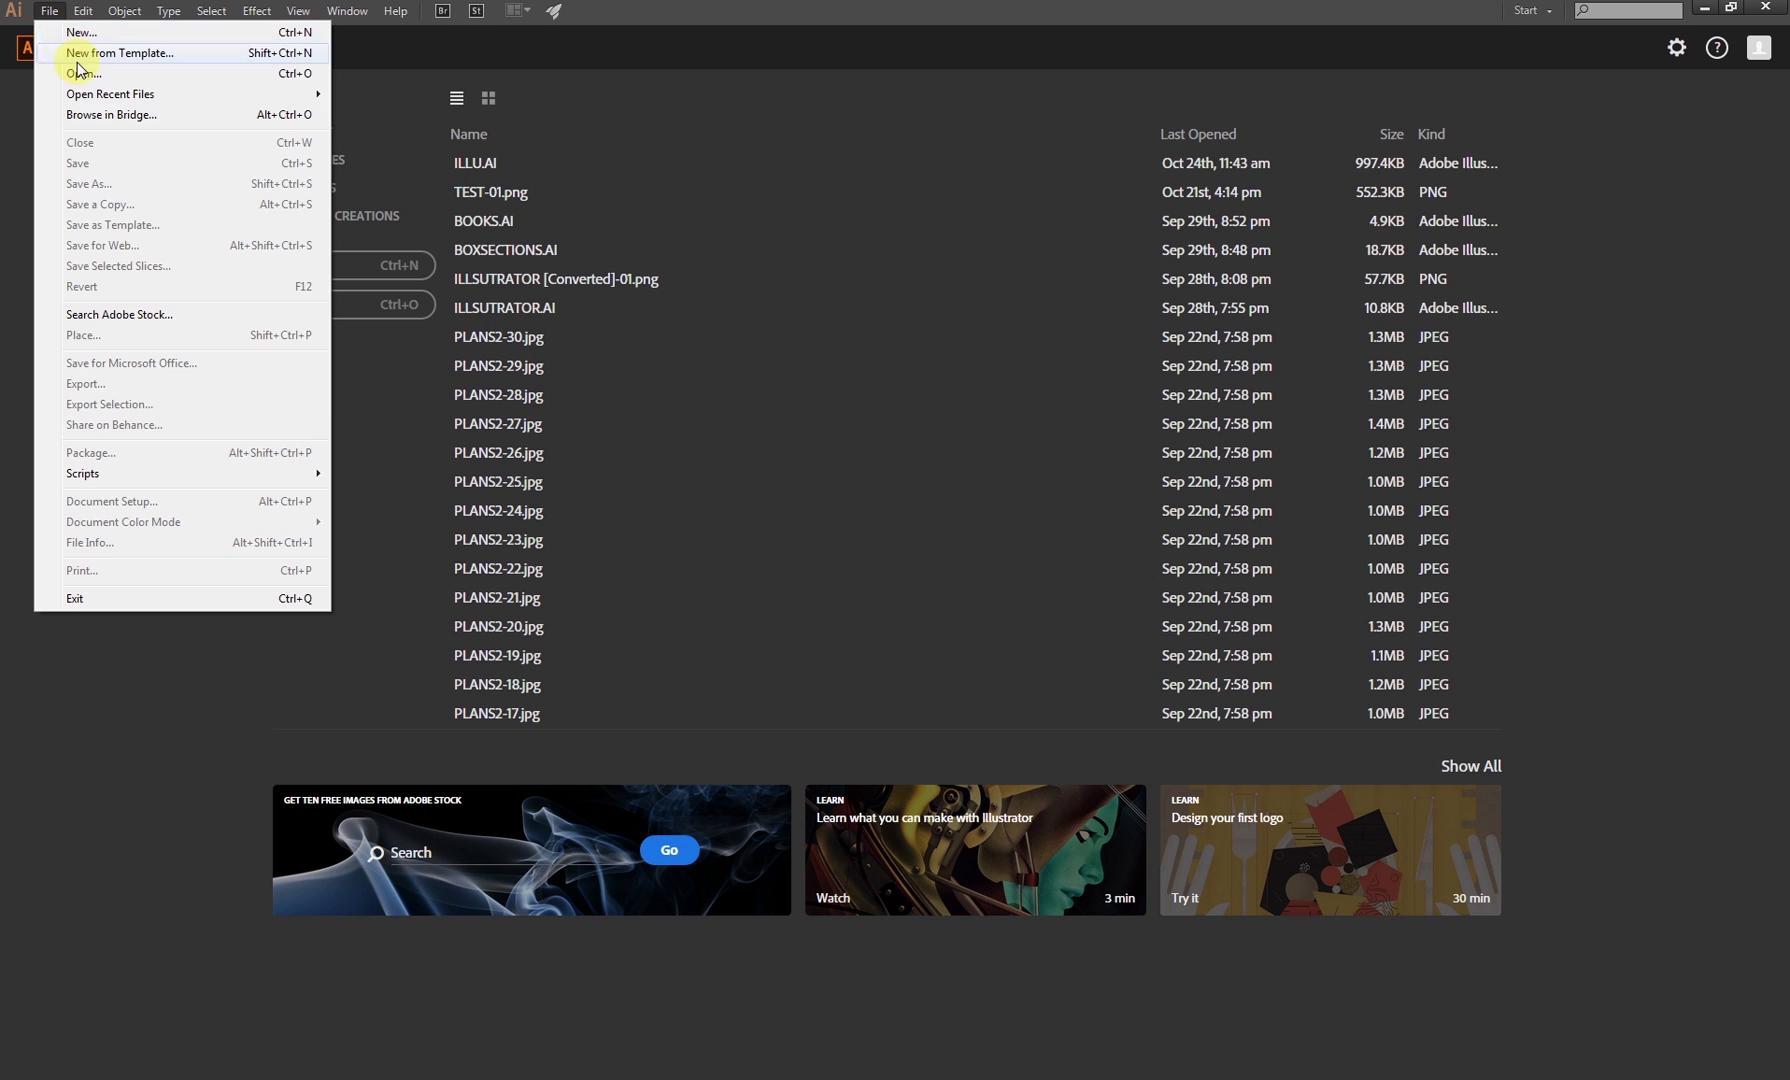
left_click(84, 41)
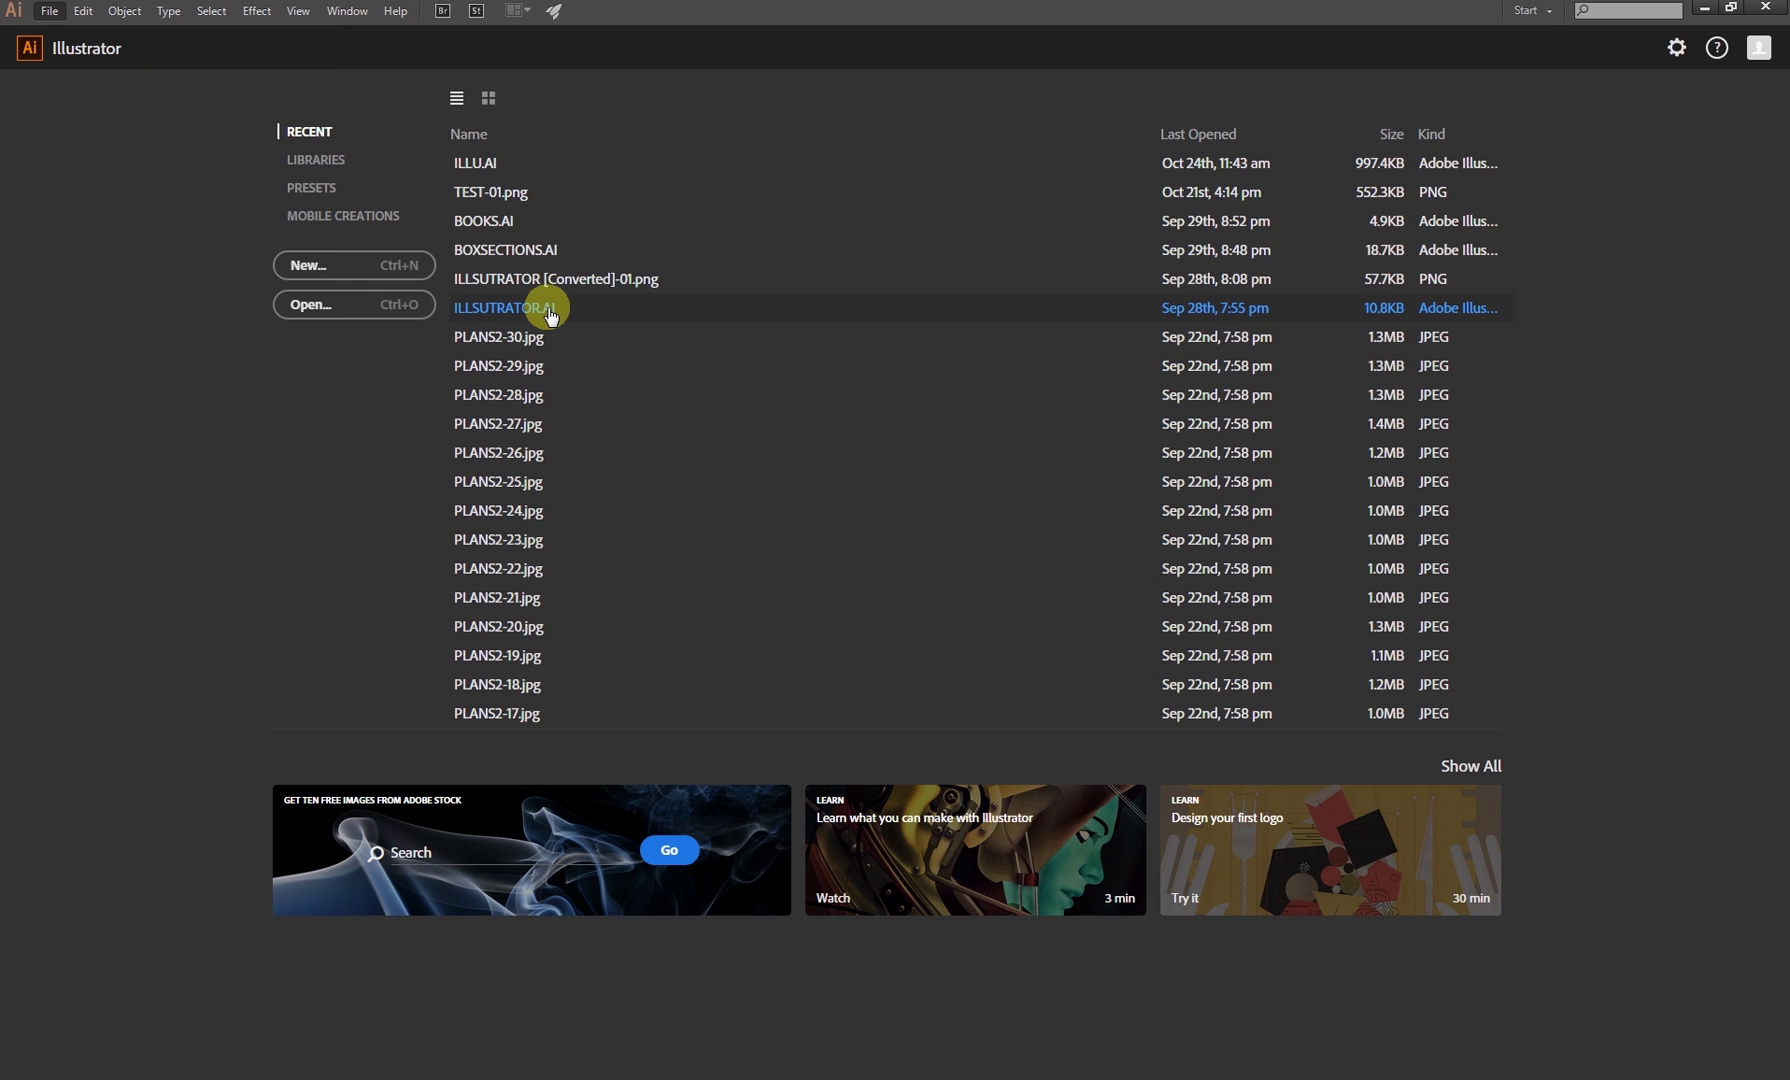
left_click(818, 529)
type("33")
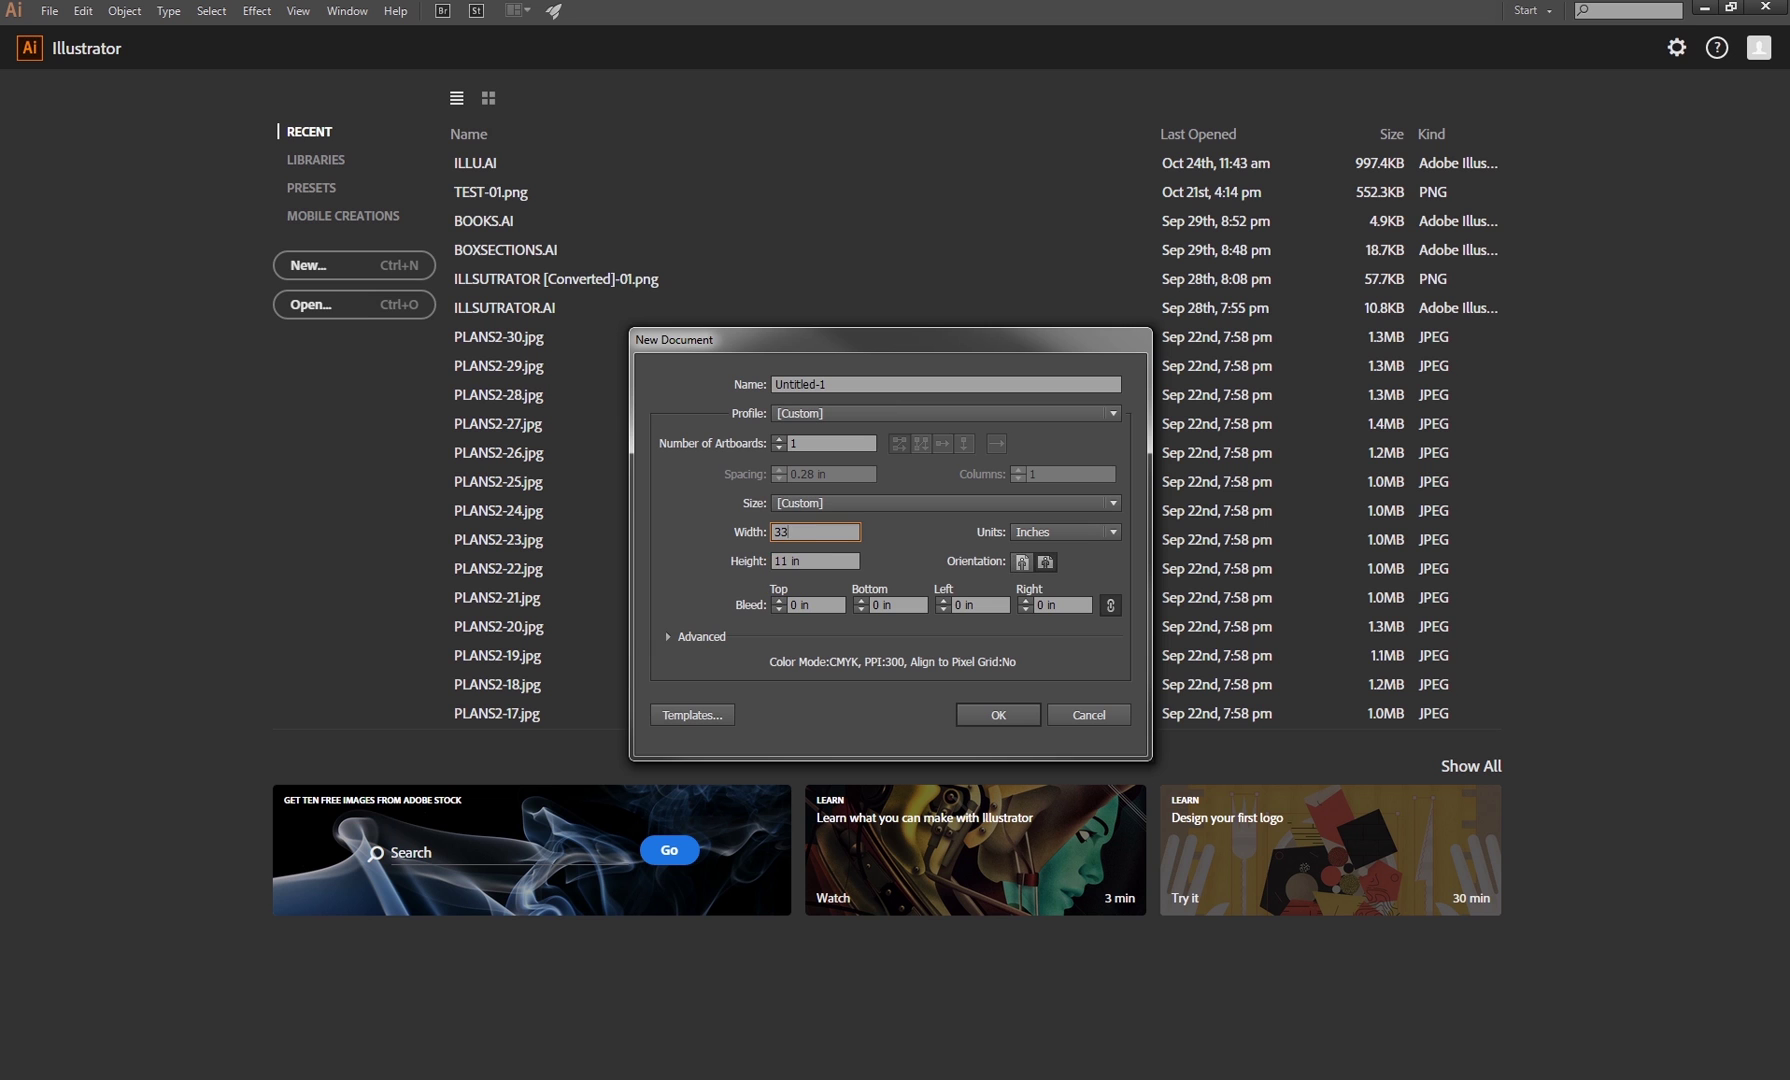
type("20")
key("Return")
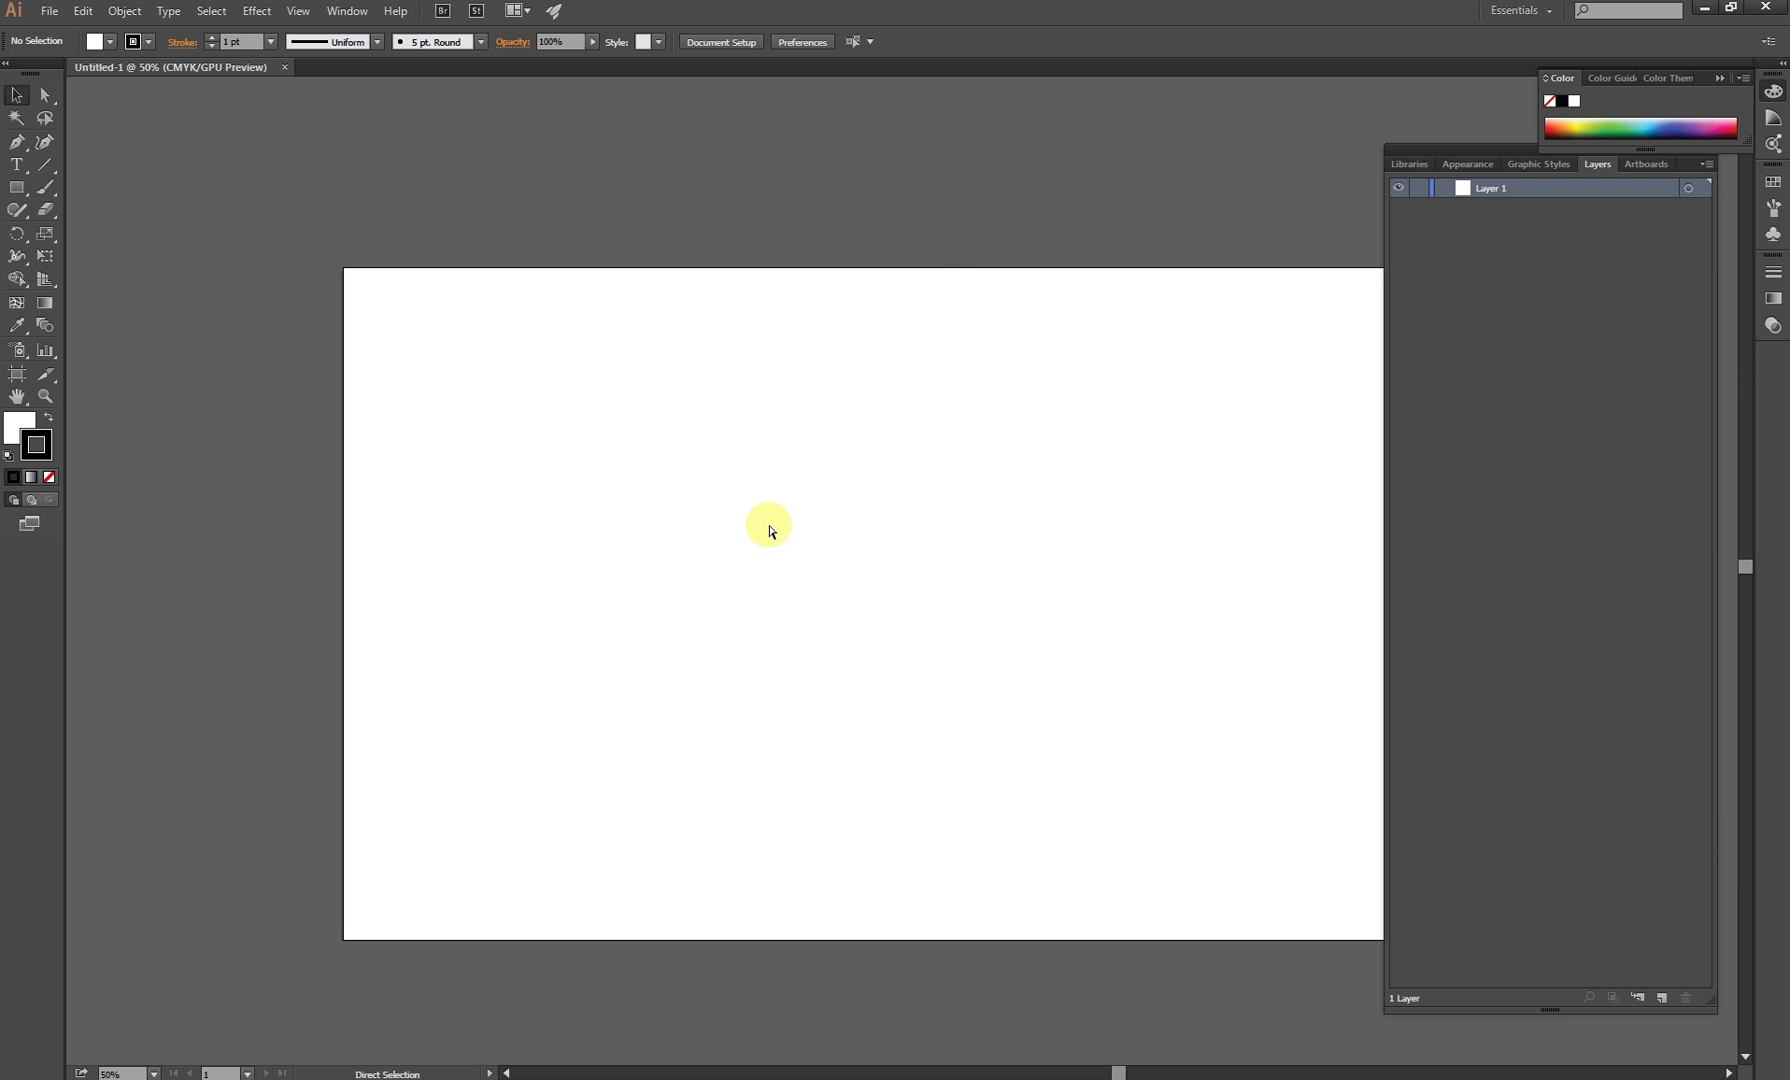
Open the EXPLODED Illustrator file from the Desktop
key("ctrl+o")
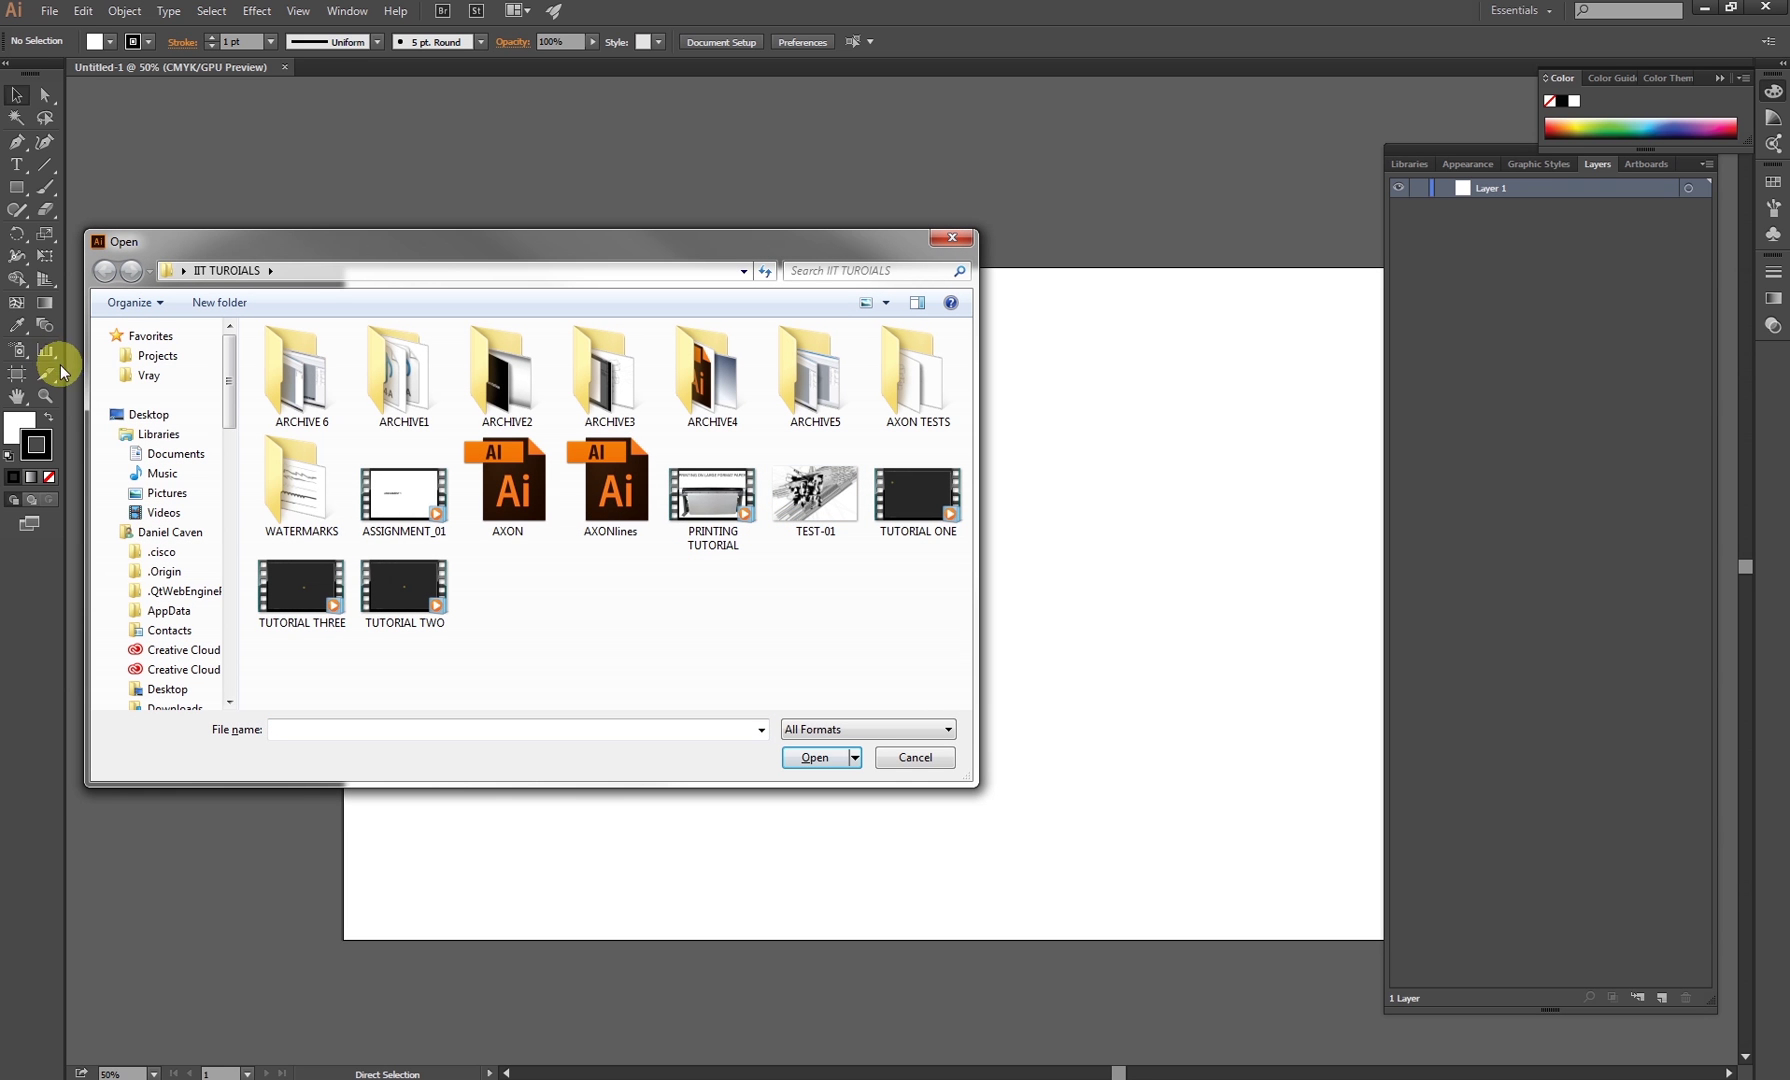
left_click(145, 410)
scroll(550, 650, "down", 5)
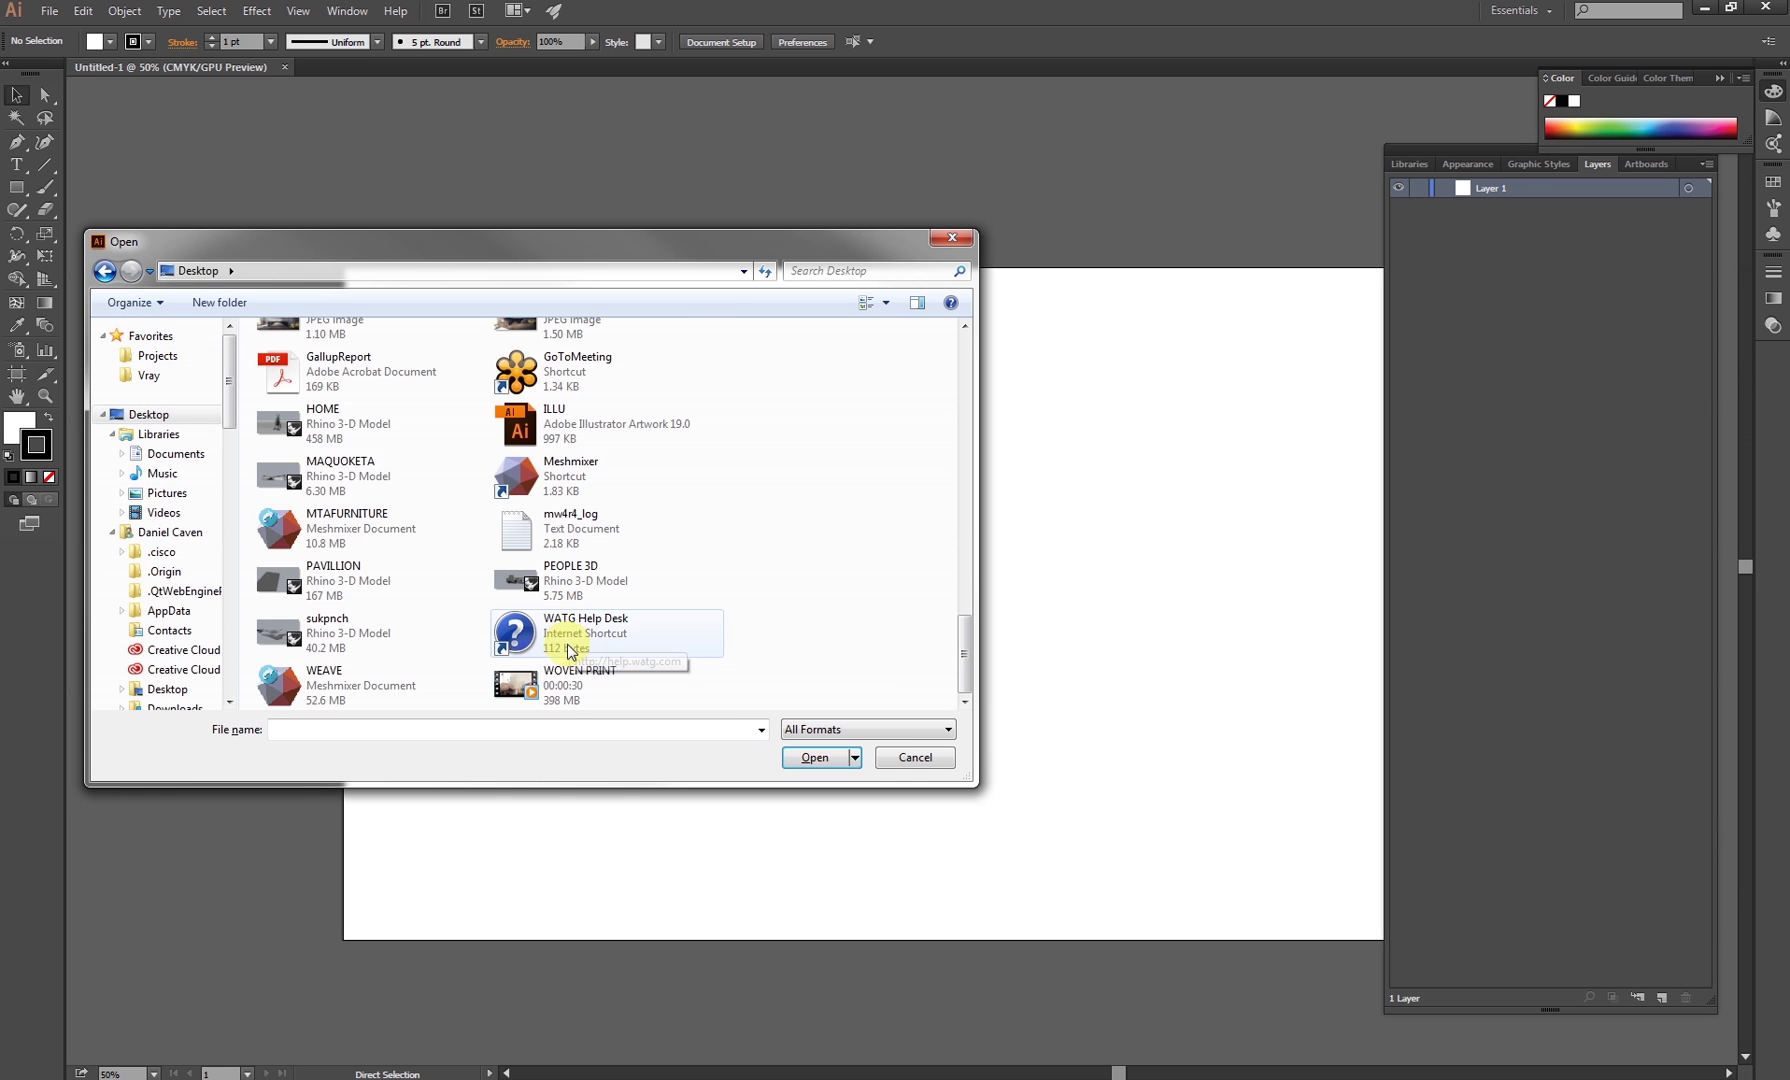
scroll(412, 424, "up", 10)
double_click(344, 332)
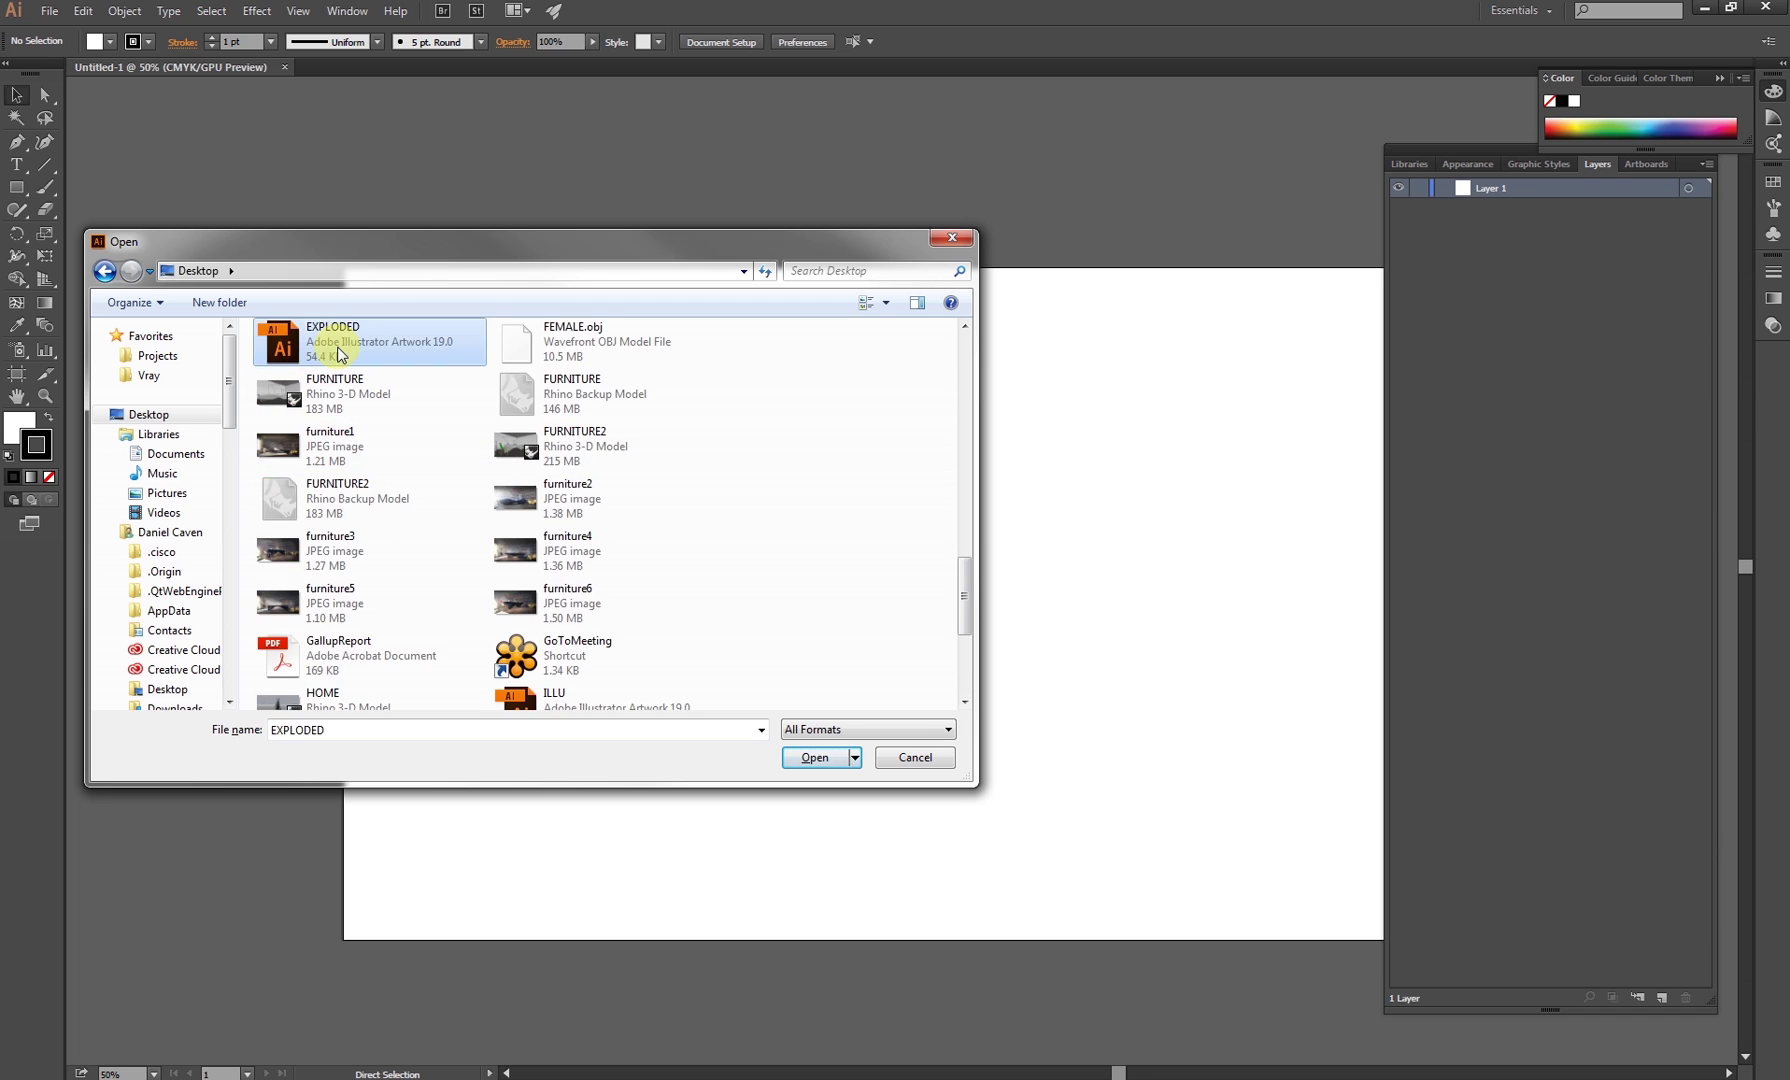
Copy the exploded linework into the new document with its layers kept and position it on the artboard
scroll(840, 452, "down", 4, "alt")
left_click_drag(896, 464, 119, 440)
mouse_move(1176, 760)
left_mouse_down()
mouse_move(116, 156)
mouse_move(290, 255)
left_mouse_up()
left_click_drag(455, 450, 716, 578)
left_click_drag(891, 651, 711, 640)
left_click(955, 737)
left_click_drag(899, 717, 977, 650)
scroll(959, 639, "up", 3, "alt")
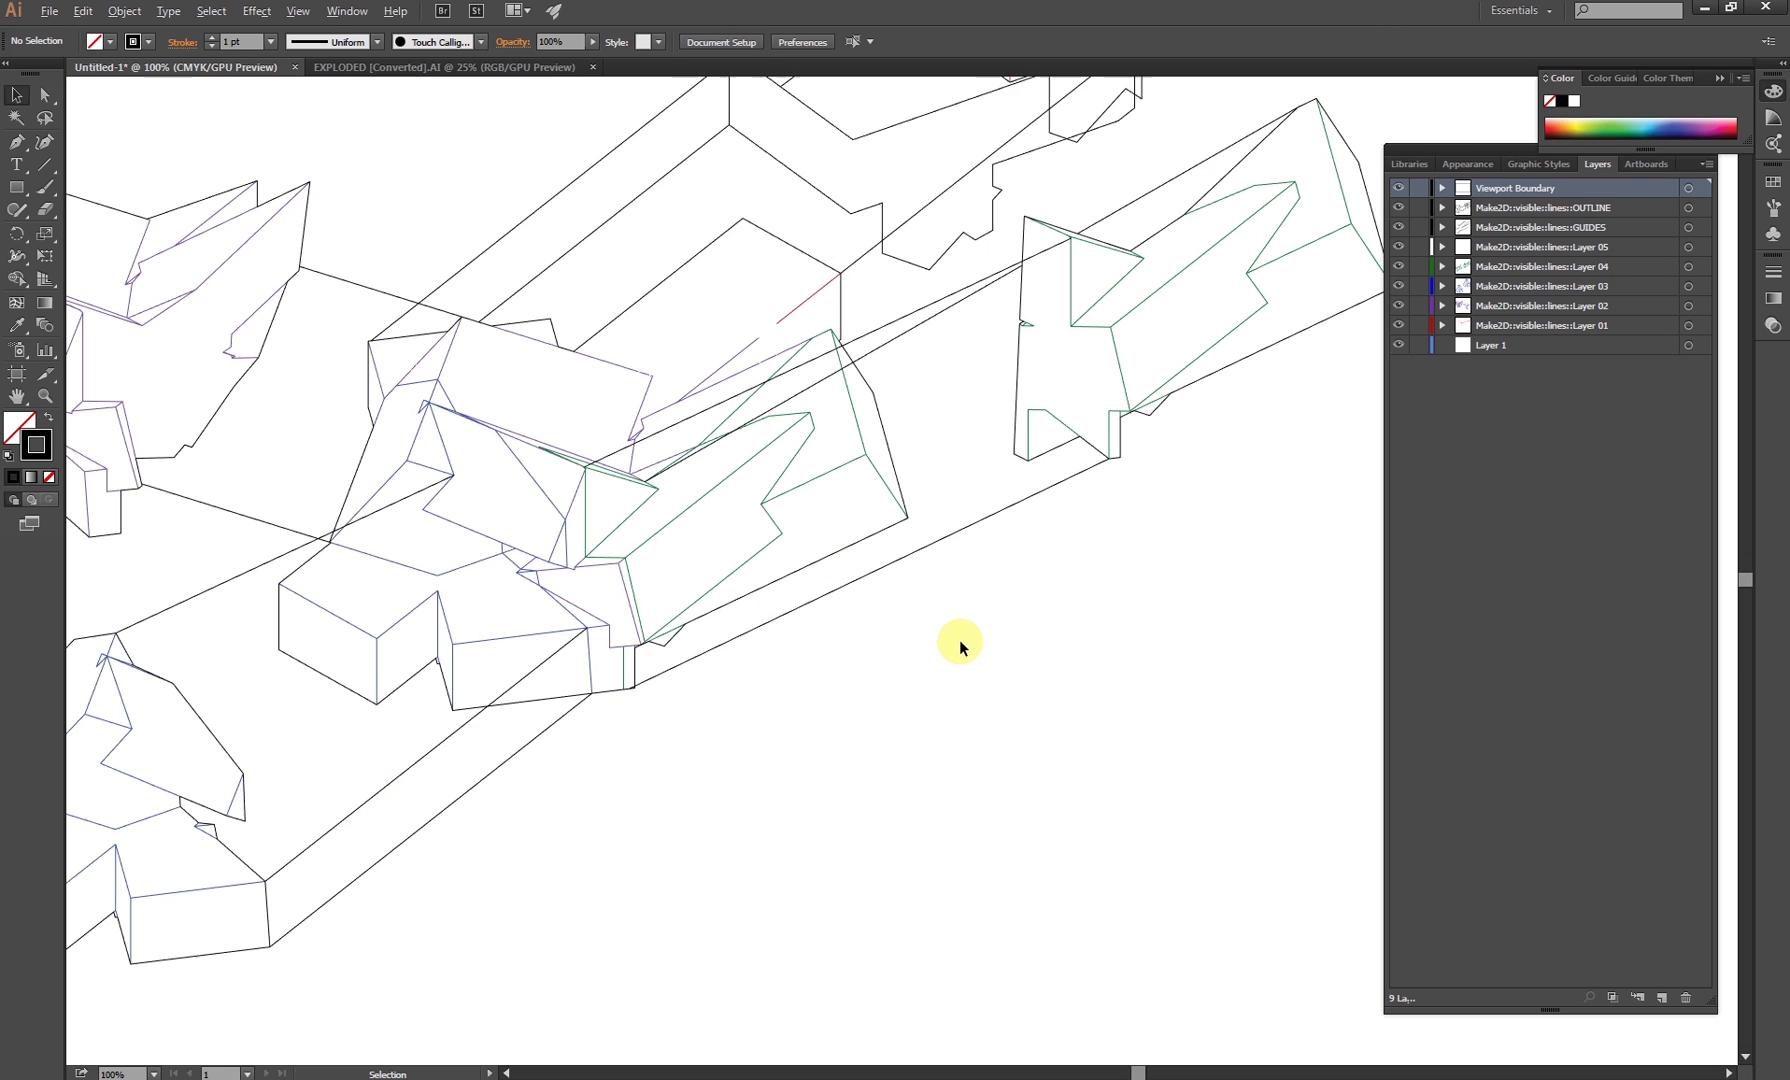
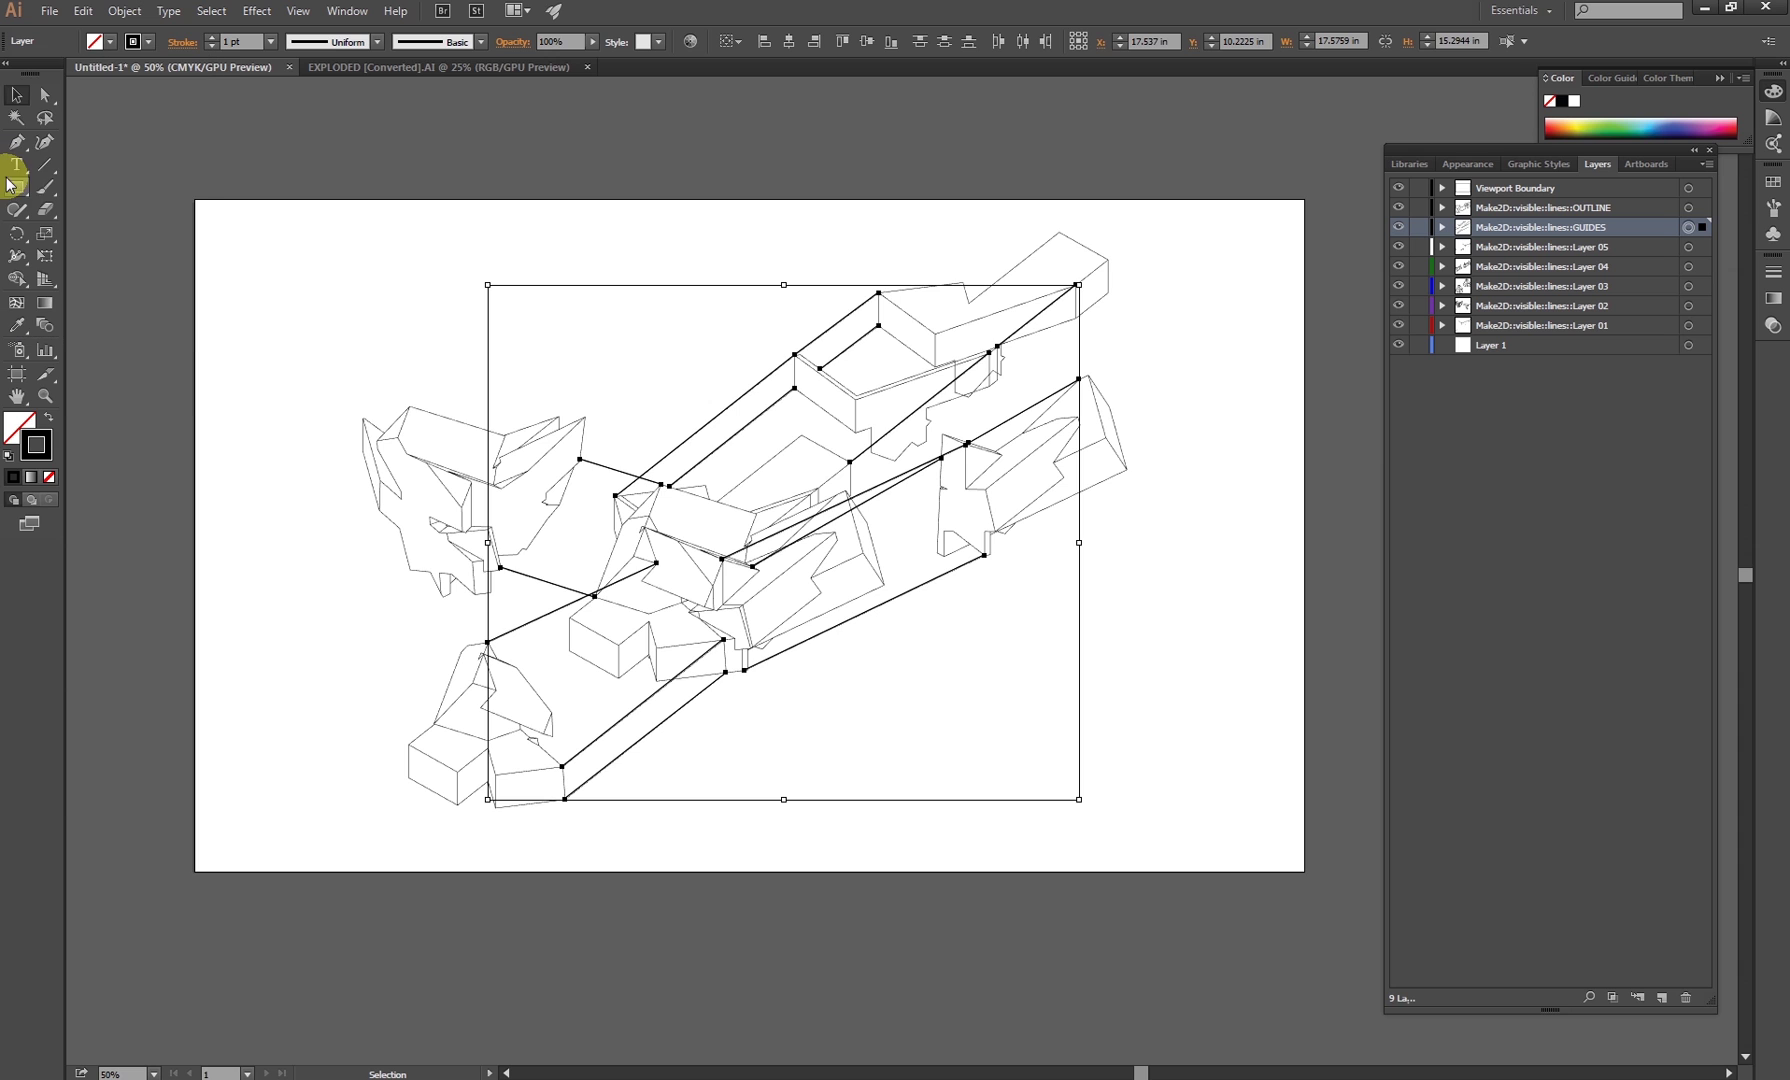
Deselect the guides and set the stroke weight of everything on the OUTLINE layer to 3 pt
left_click(462, 350)
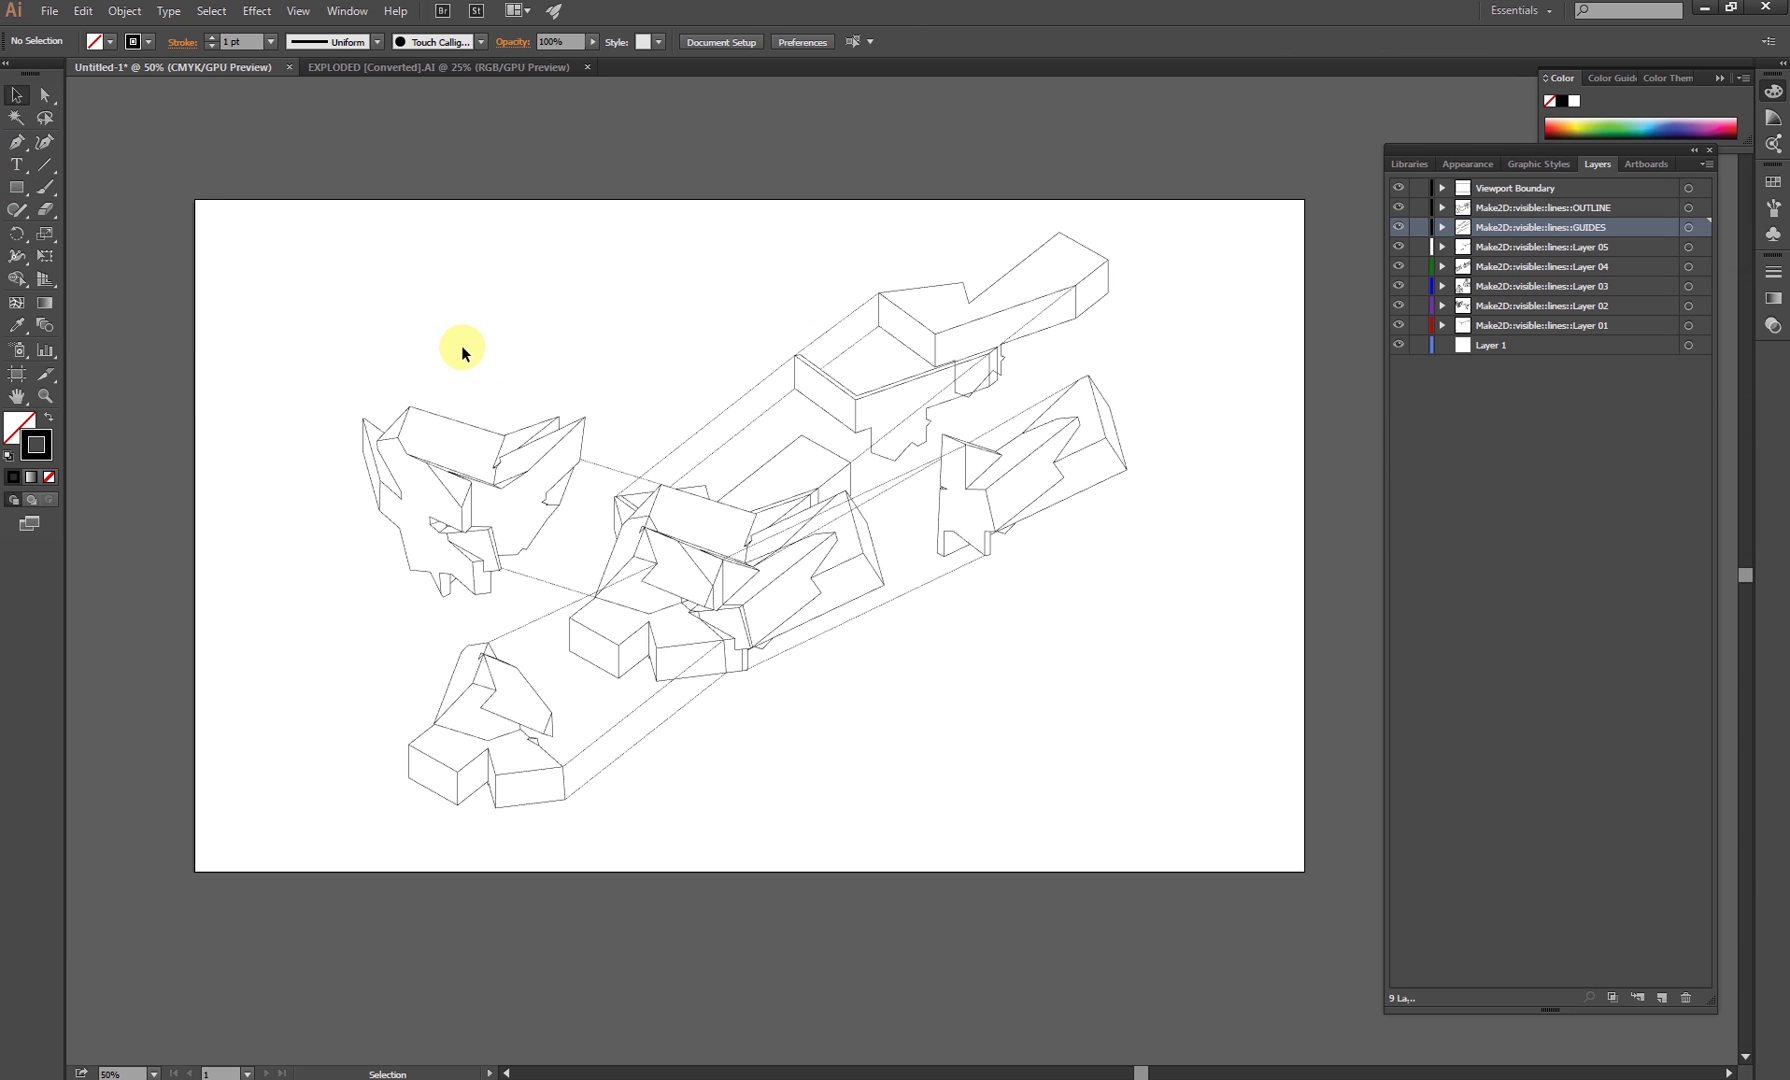
left_click(1689, 209)
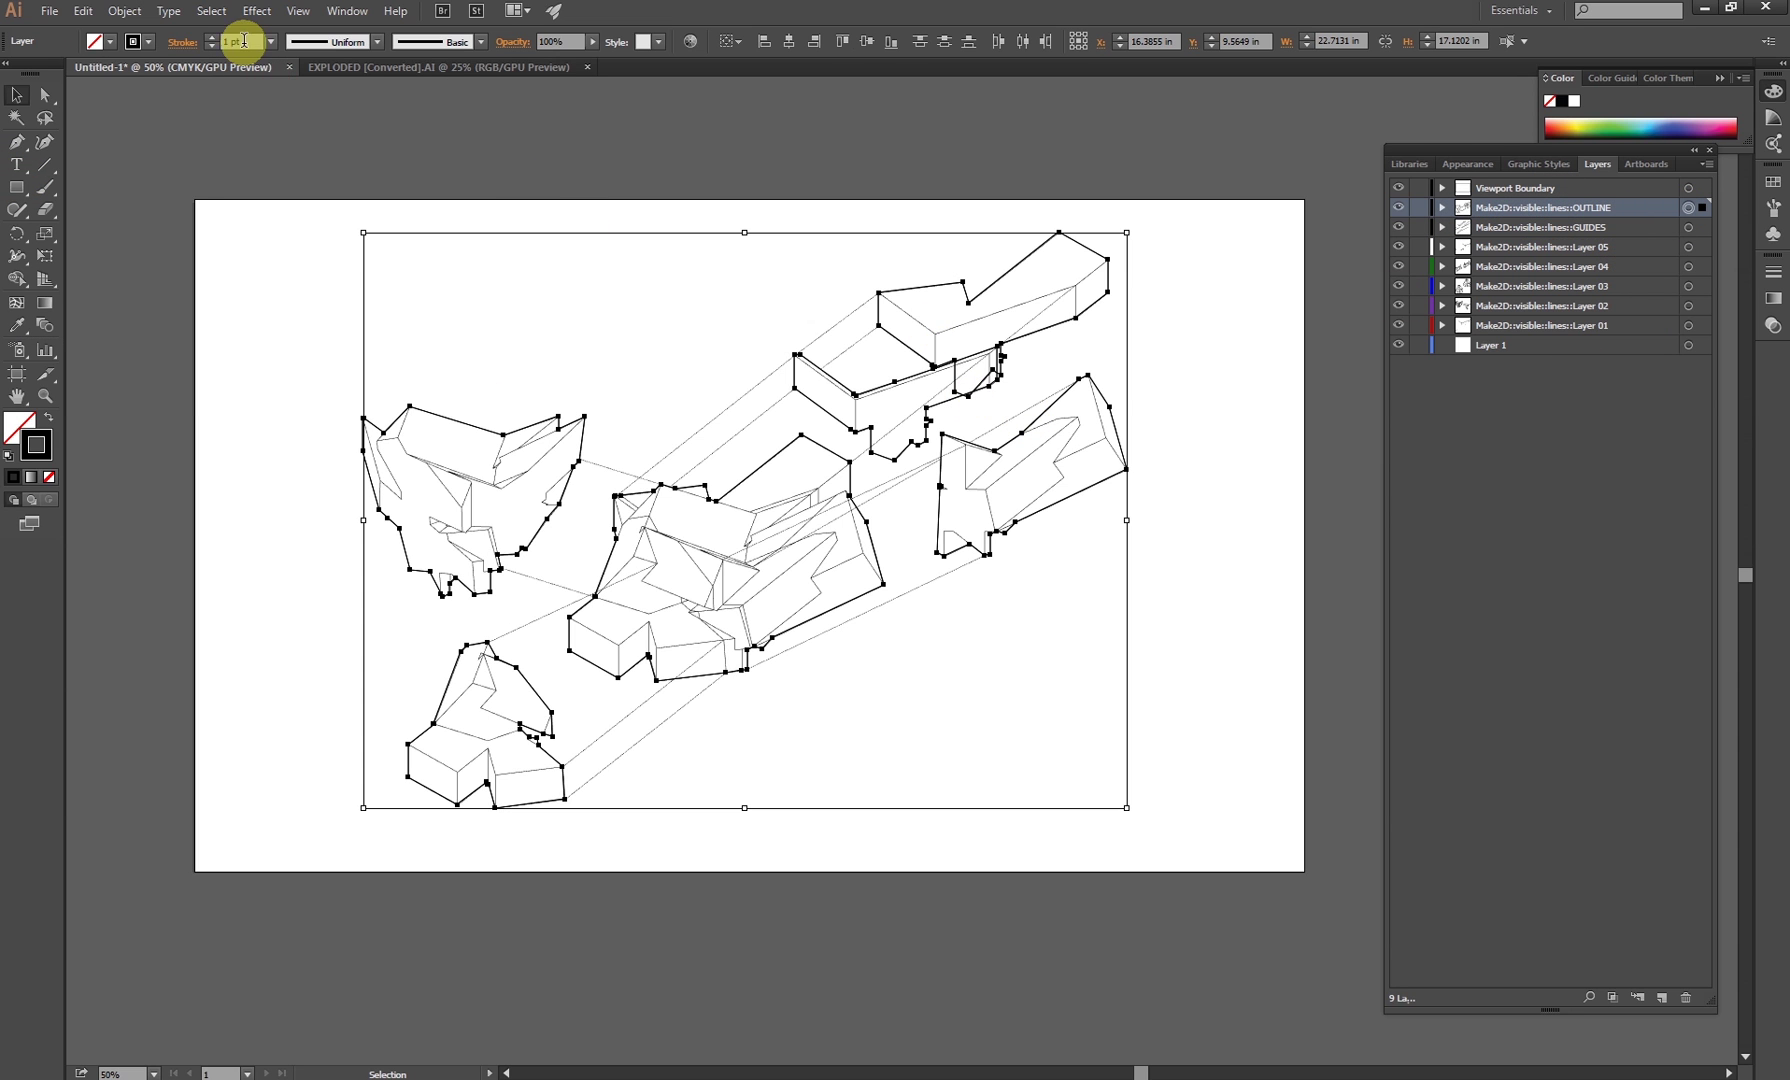
left_click(213, 39)
left_click(213, 39)
left_click(310, 425)
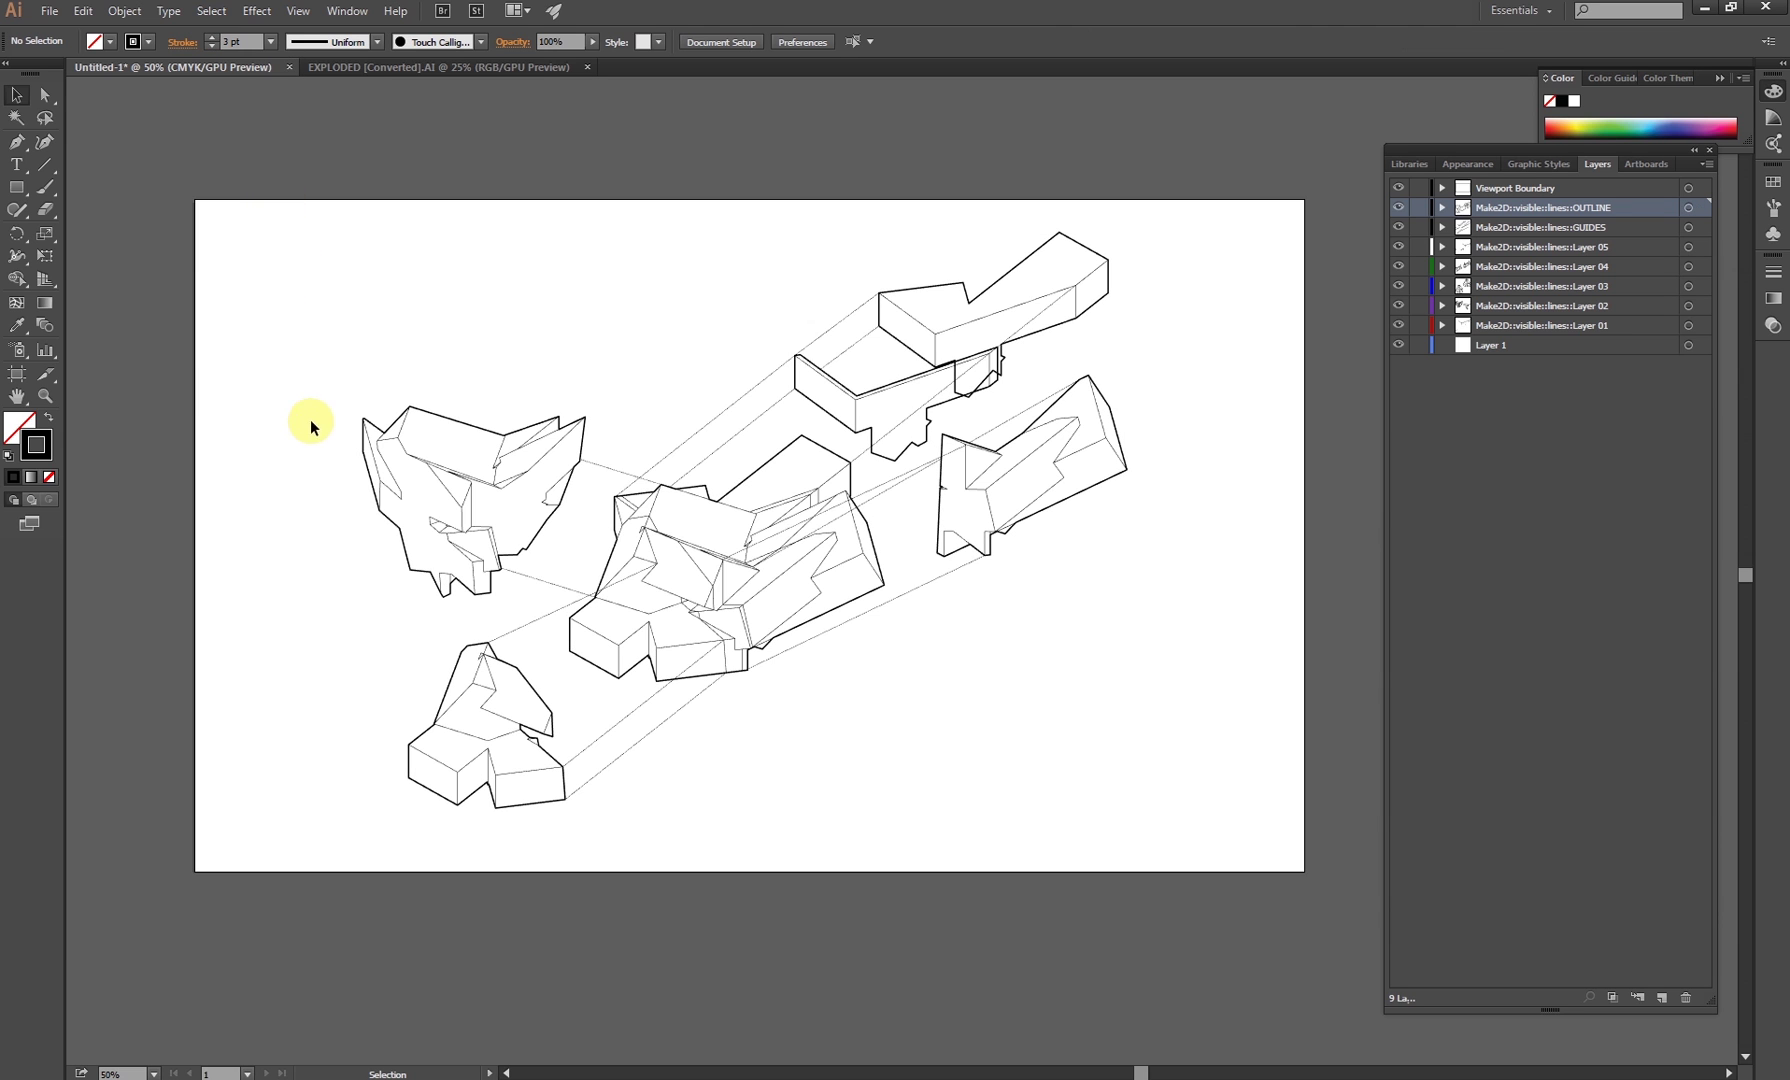
Set the stroke weight of everything on the OUTLINE layer to 5 pt
left_click_drag(655, 516, 720, 468)
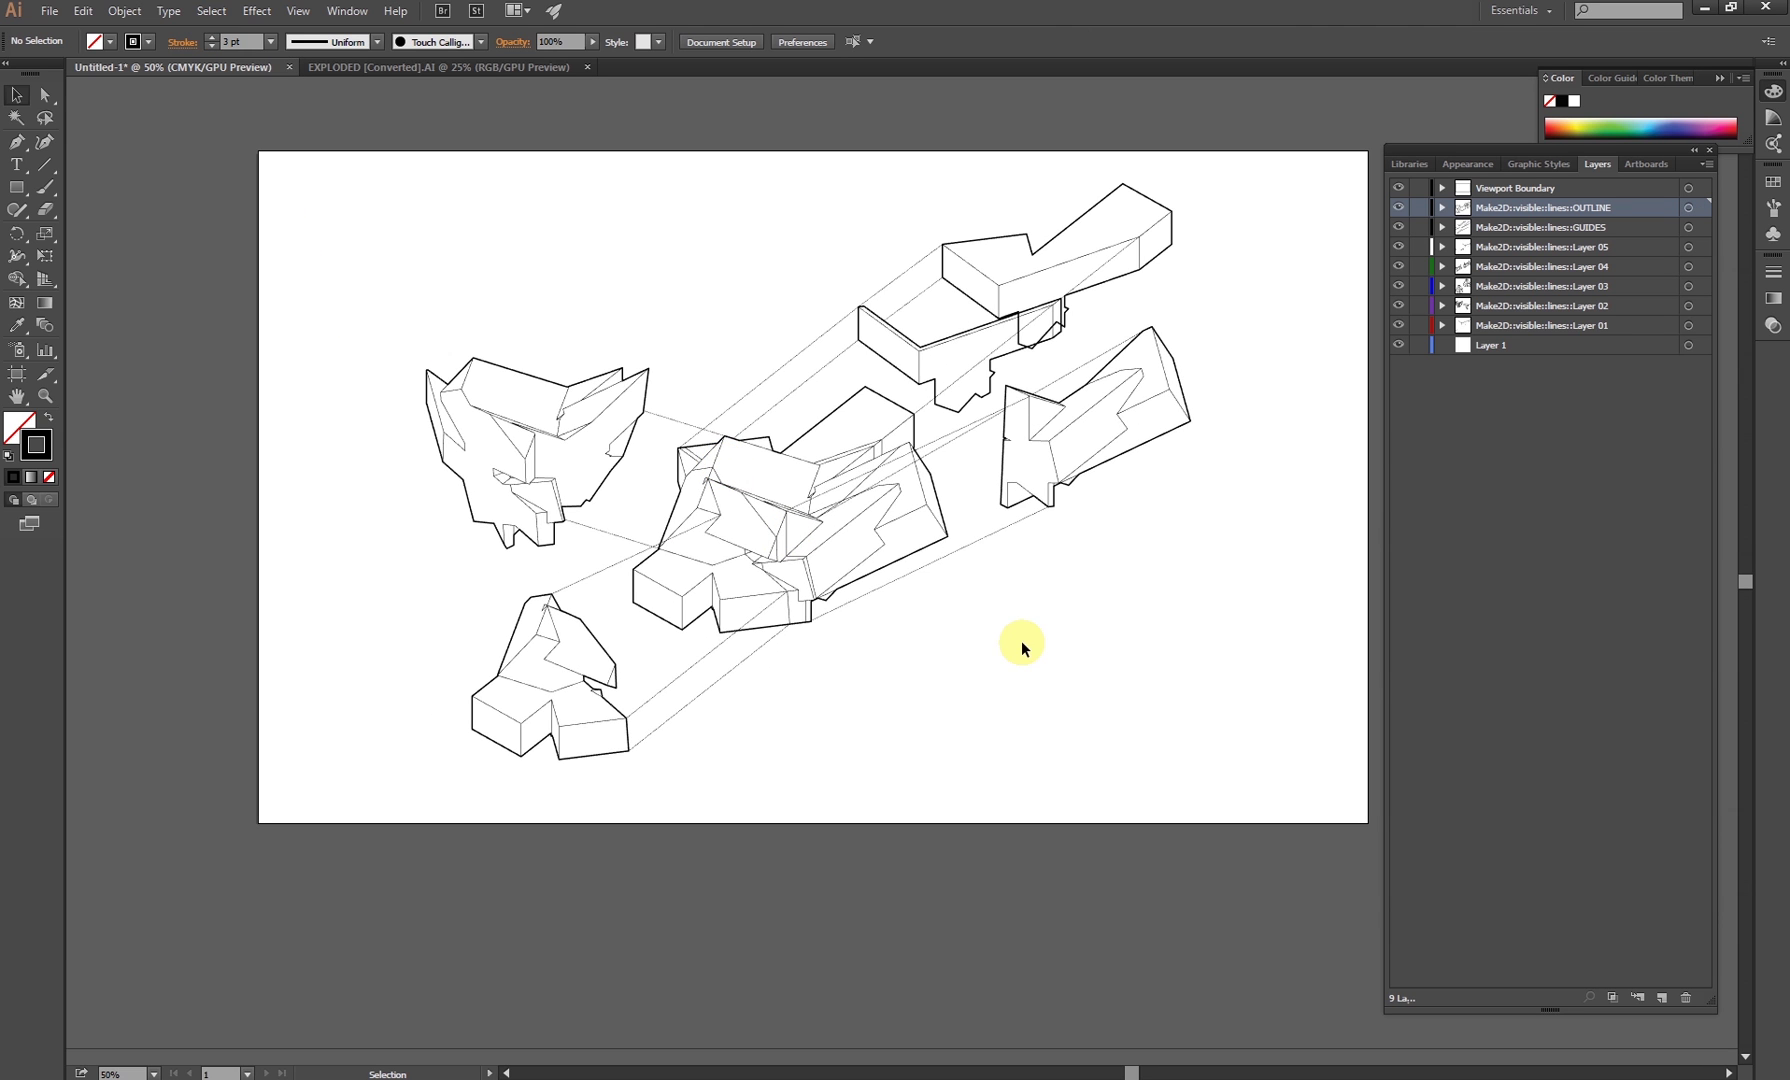
left_click_drag(936, 600, 1143, 612)
scroll(957, 626, "up", 2, "alt")
scroll(549, 643, "up", 1, "alt")
left_click_drag(556, 609, 515, 714)
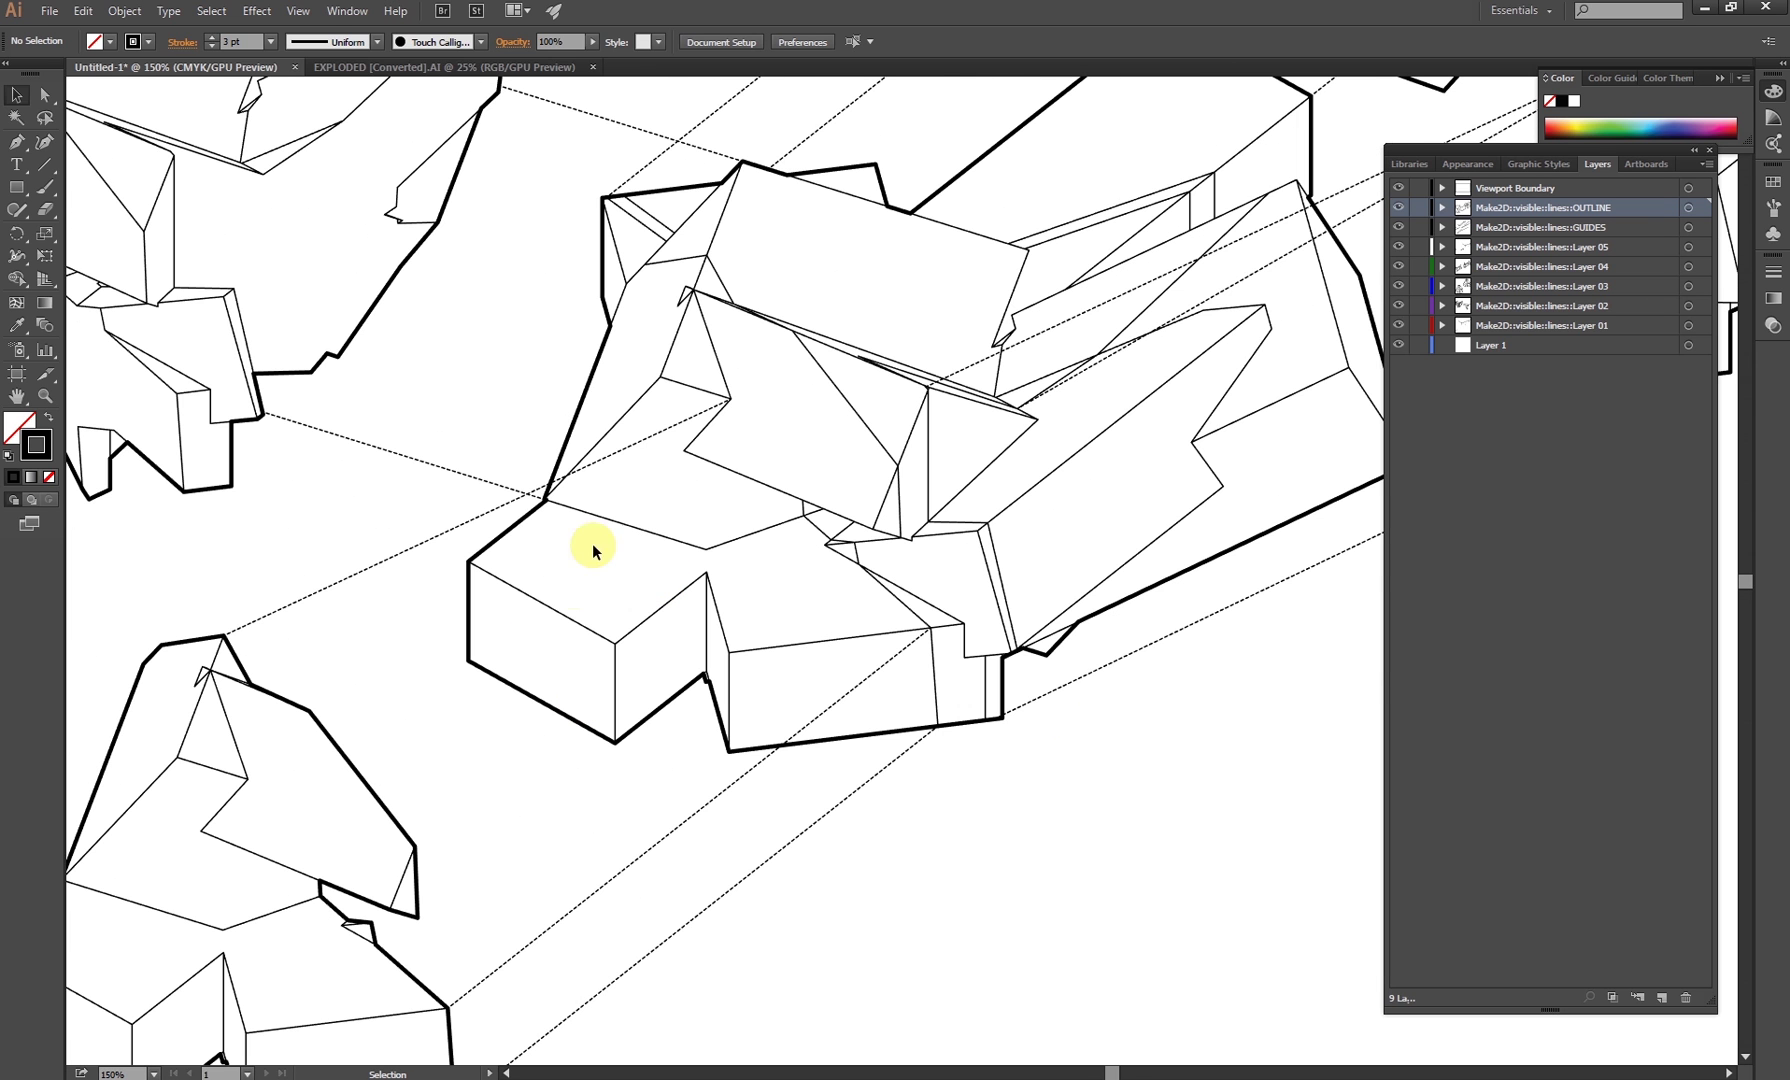
left_click(1688, 210)
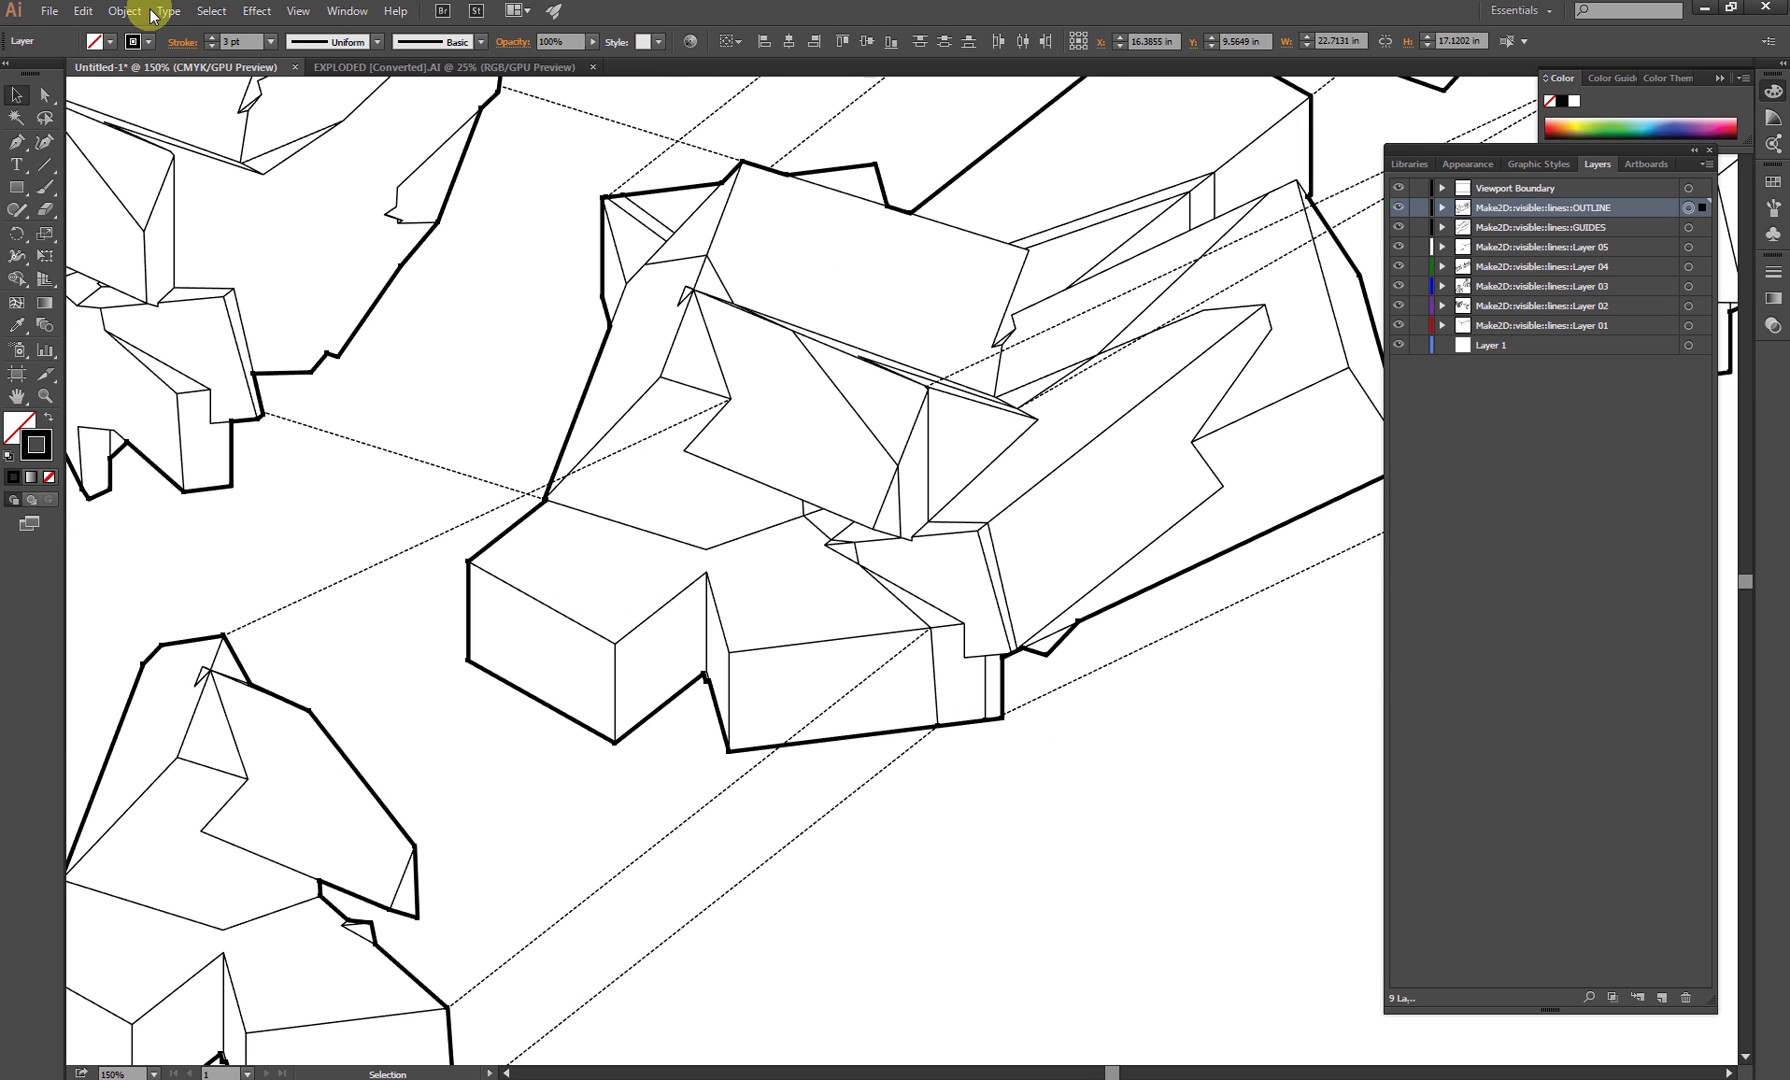
left_click(210, 37)
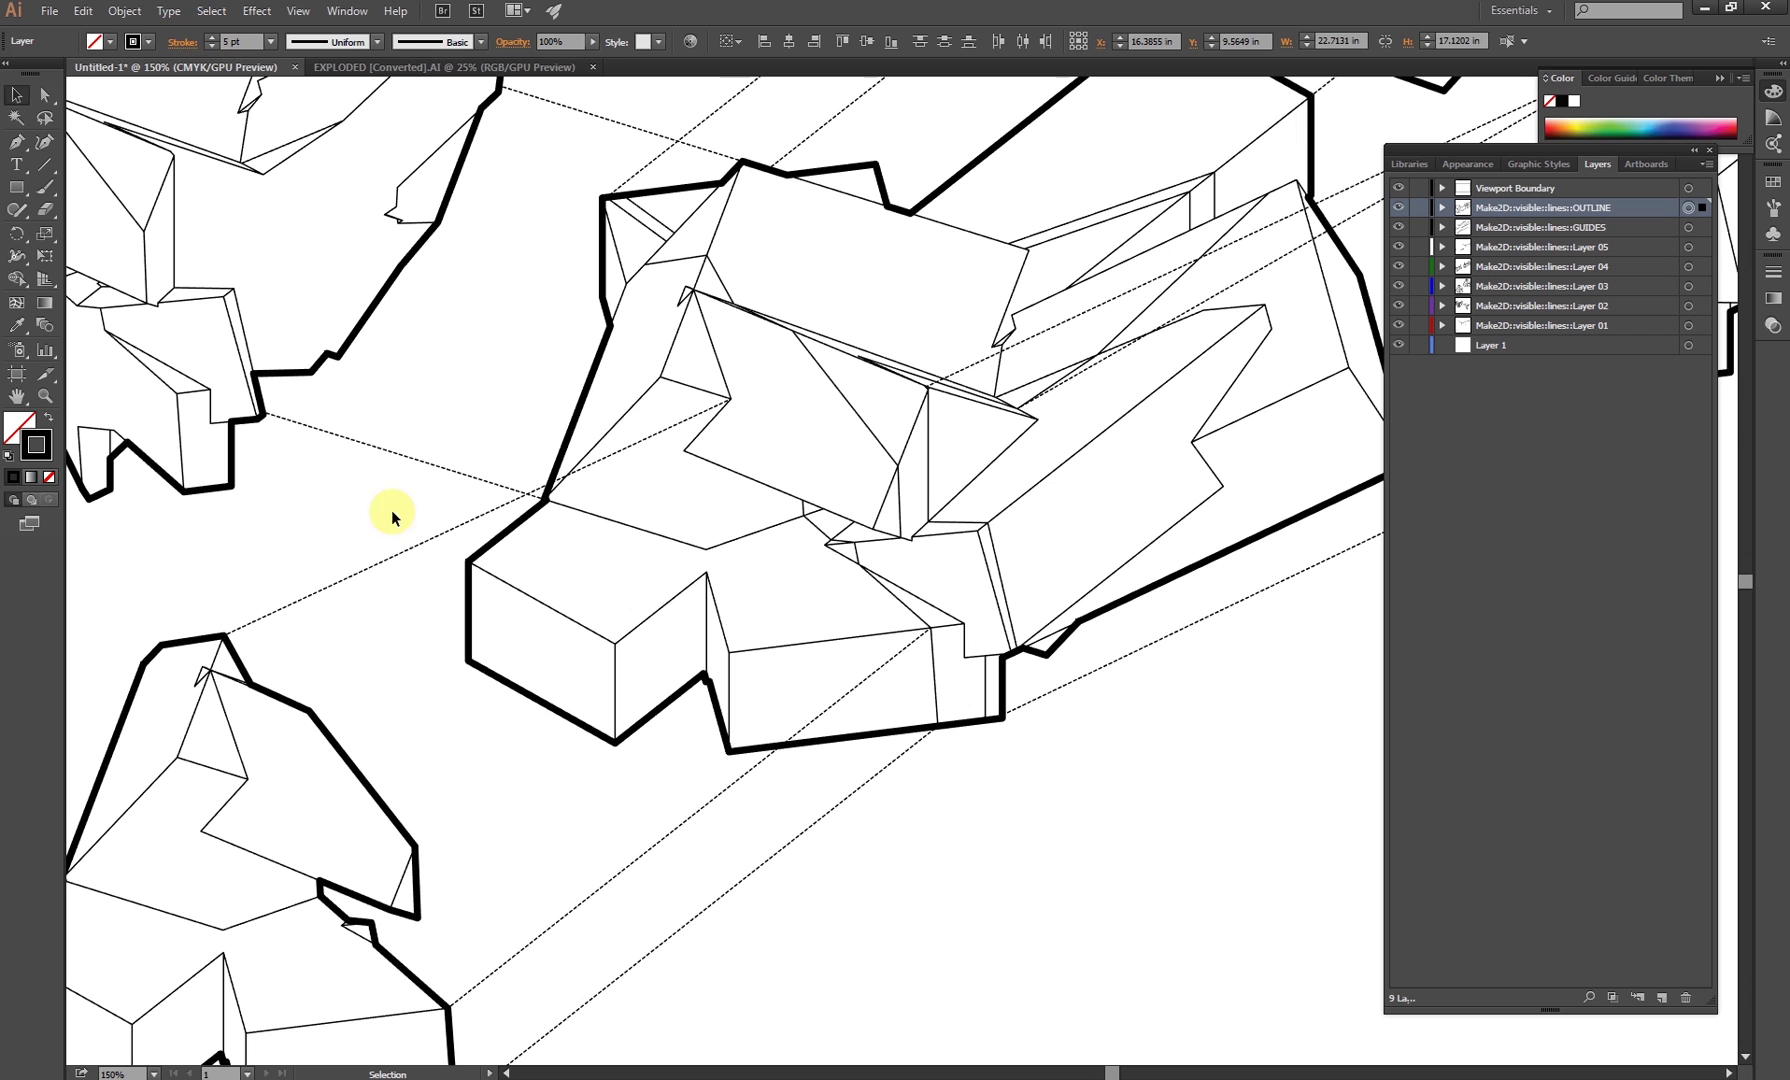
left_click(441, 690)
scroll(468, 614, "down", 2, "alt")
left_click_drag(460, 698, 548, 708)
scroll(574, 697, "down", 2, "alt")
left_click_drag(709, 713, 683, 720)
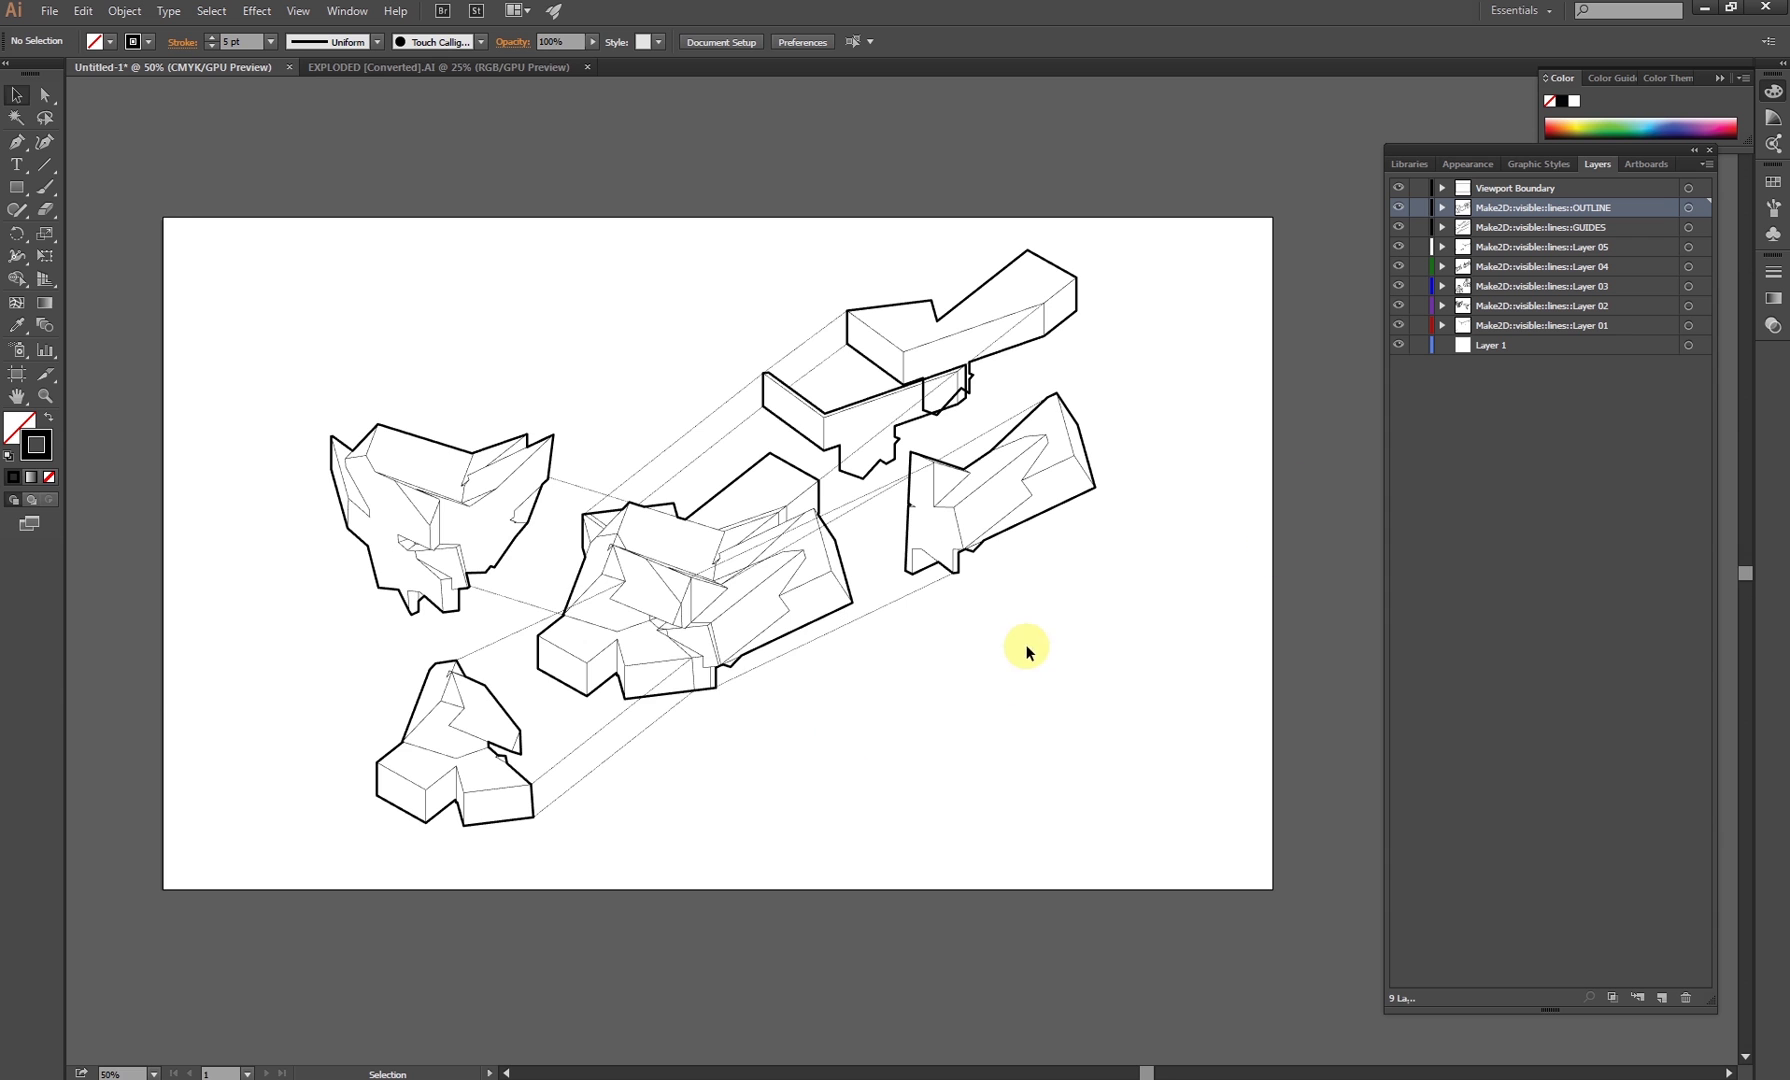
Select the central blue piece's lower boundary edges, from the near-vertical edge up through the diagonal and the short junction edges
scroll(765, 696, "up", 3, "alt")
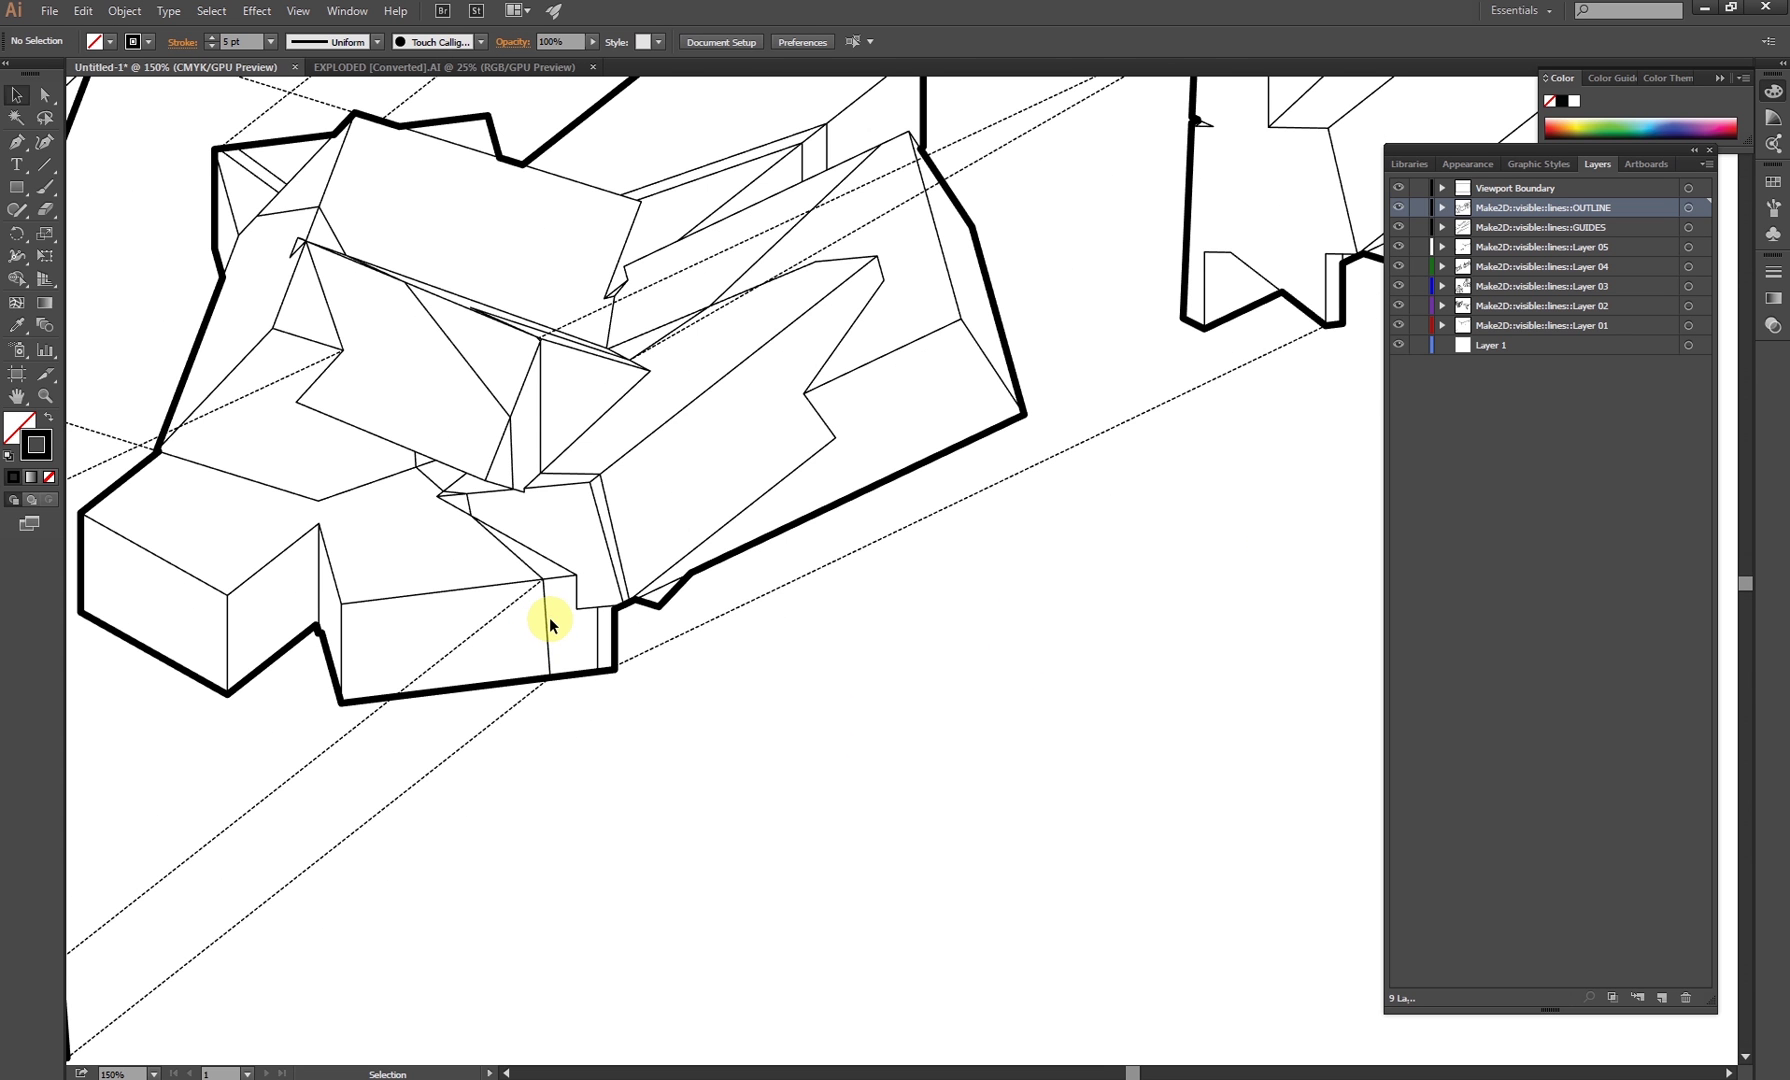
left_click(546, 620)
left_click_drag(512, 613, 653, 645)
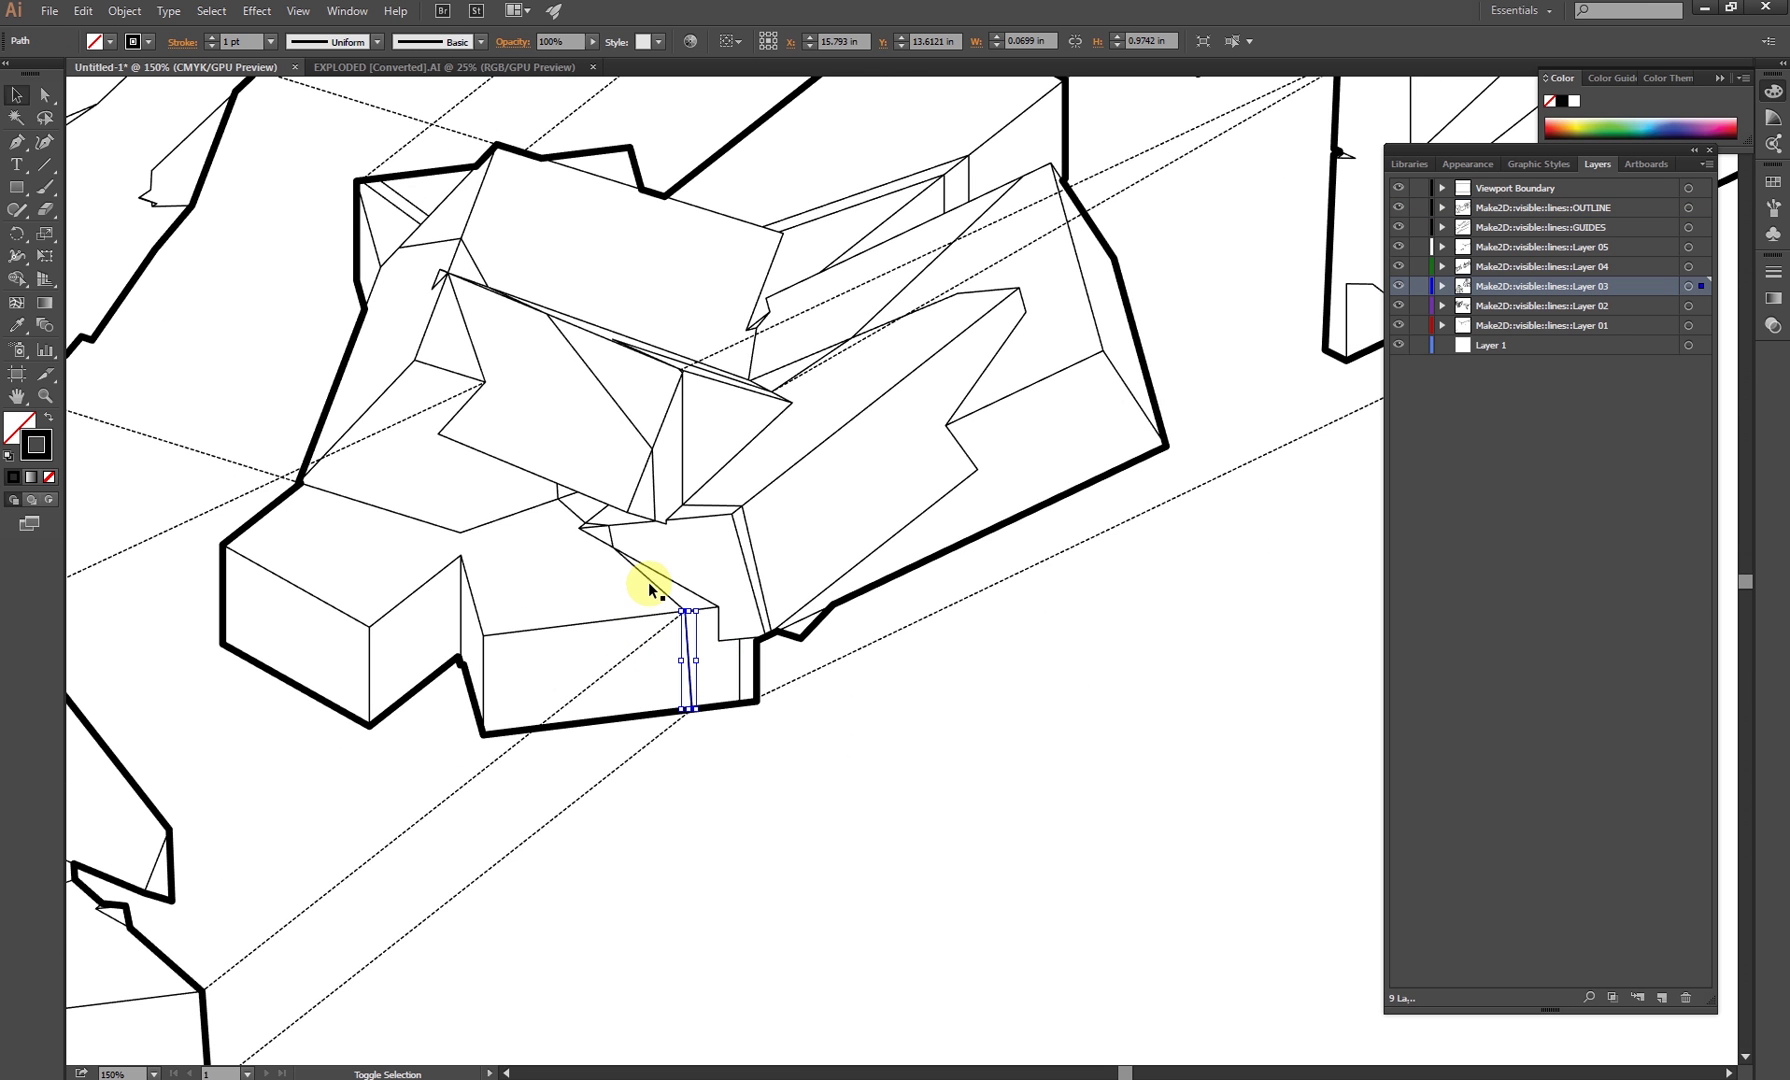
left_click(622, 554, "shift")
scroll(591, 520, "up", 2, "alt")
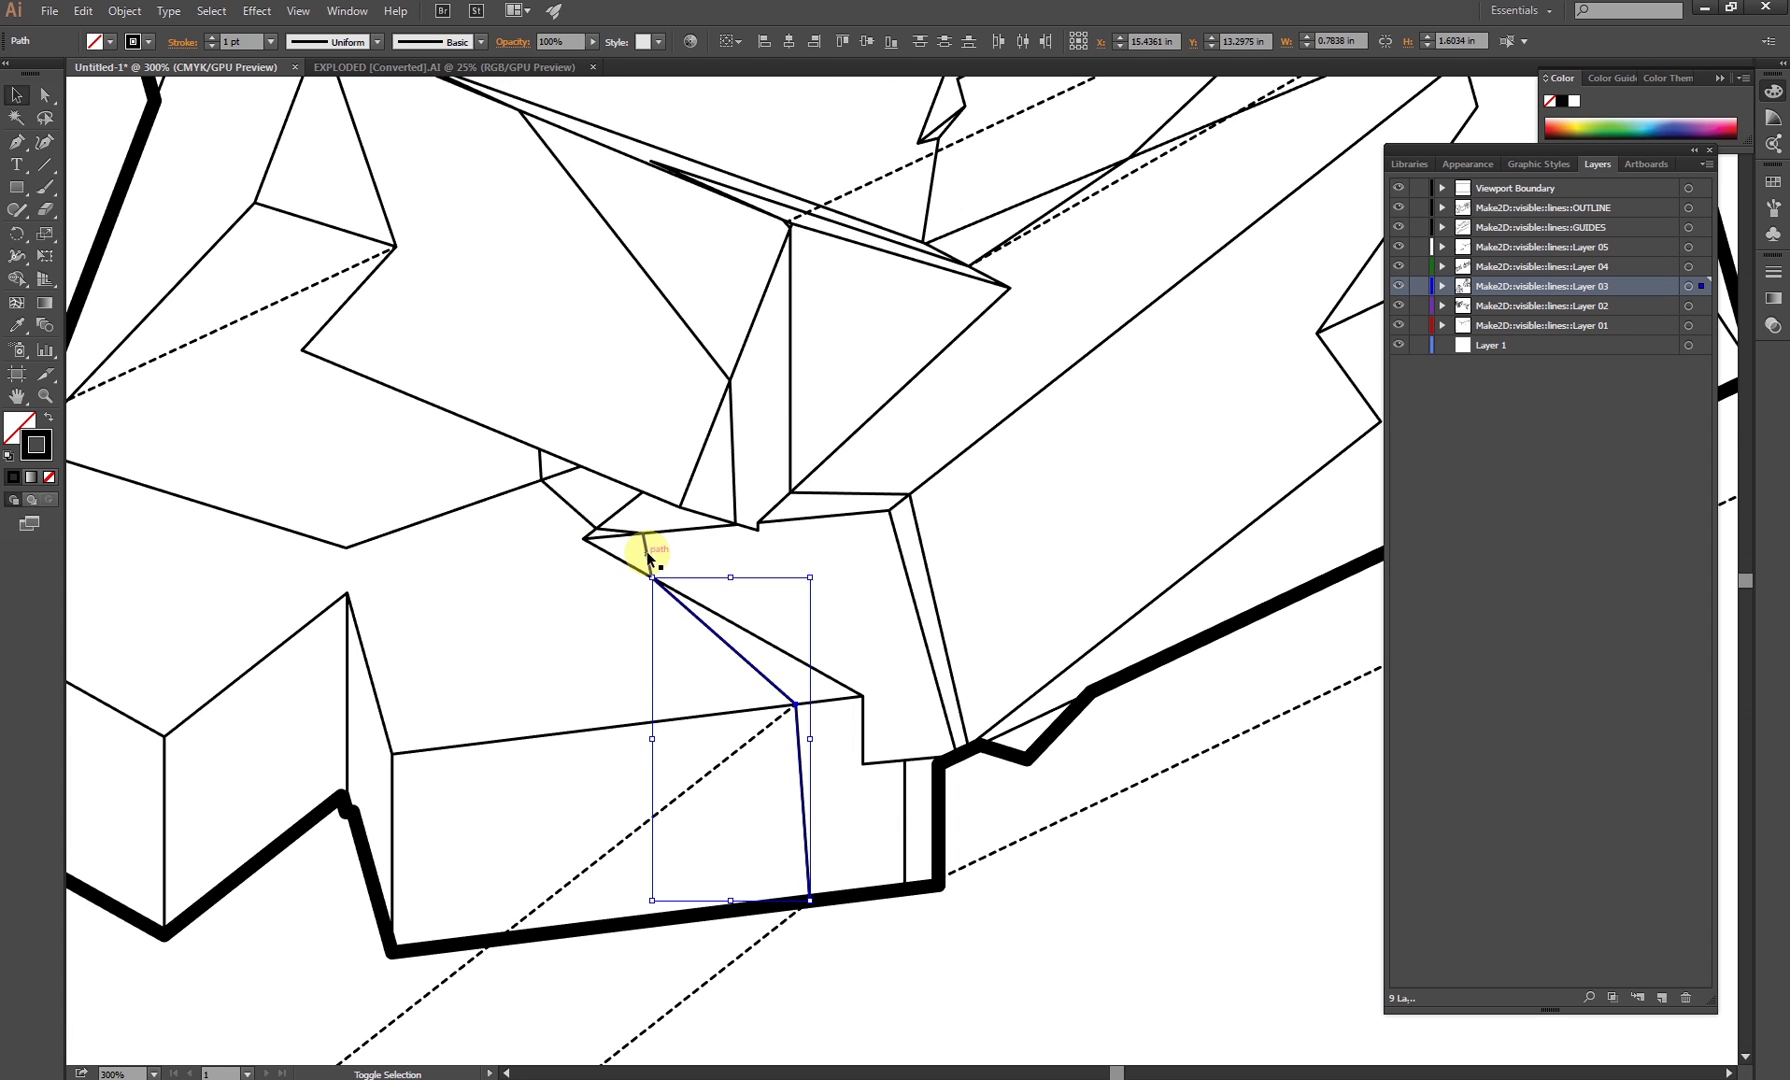
left_click(646, 553, "shift")
left_click(620, 533, "shift")
left_click(541, 468, "shift")
scroll(543, 470, "down", 1, "alt")
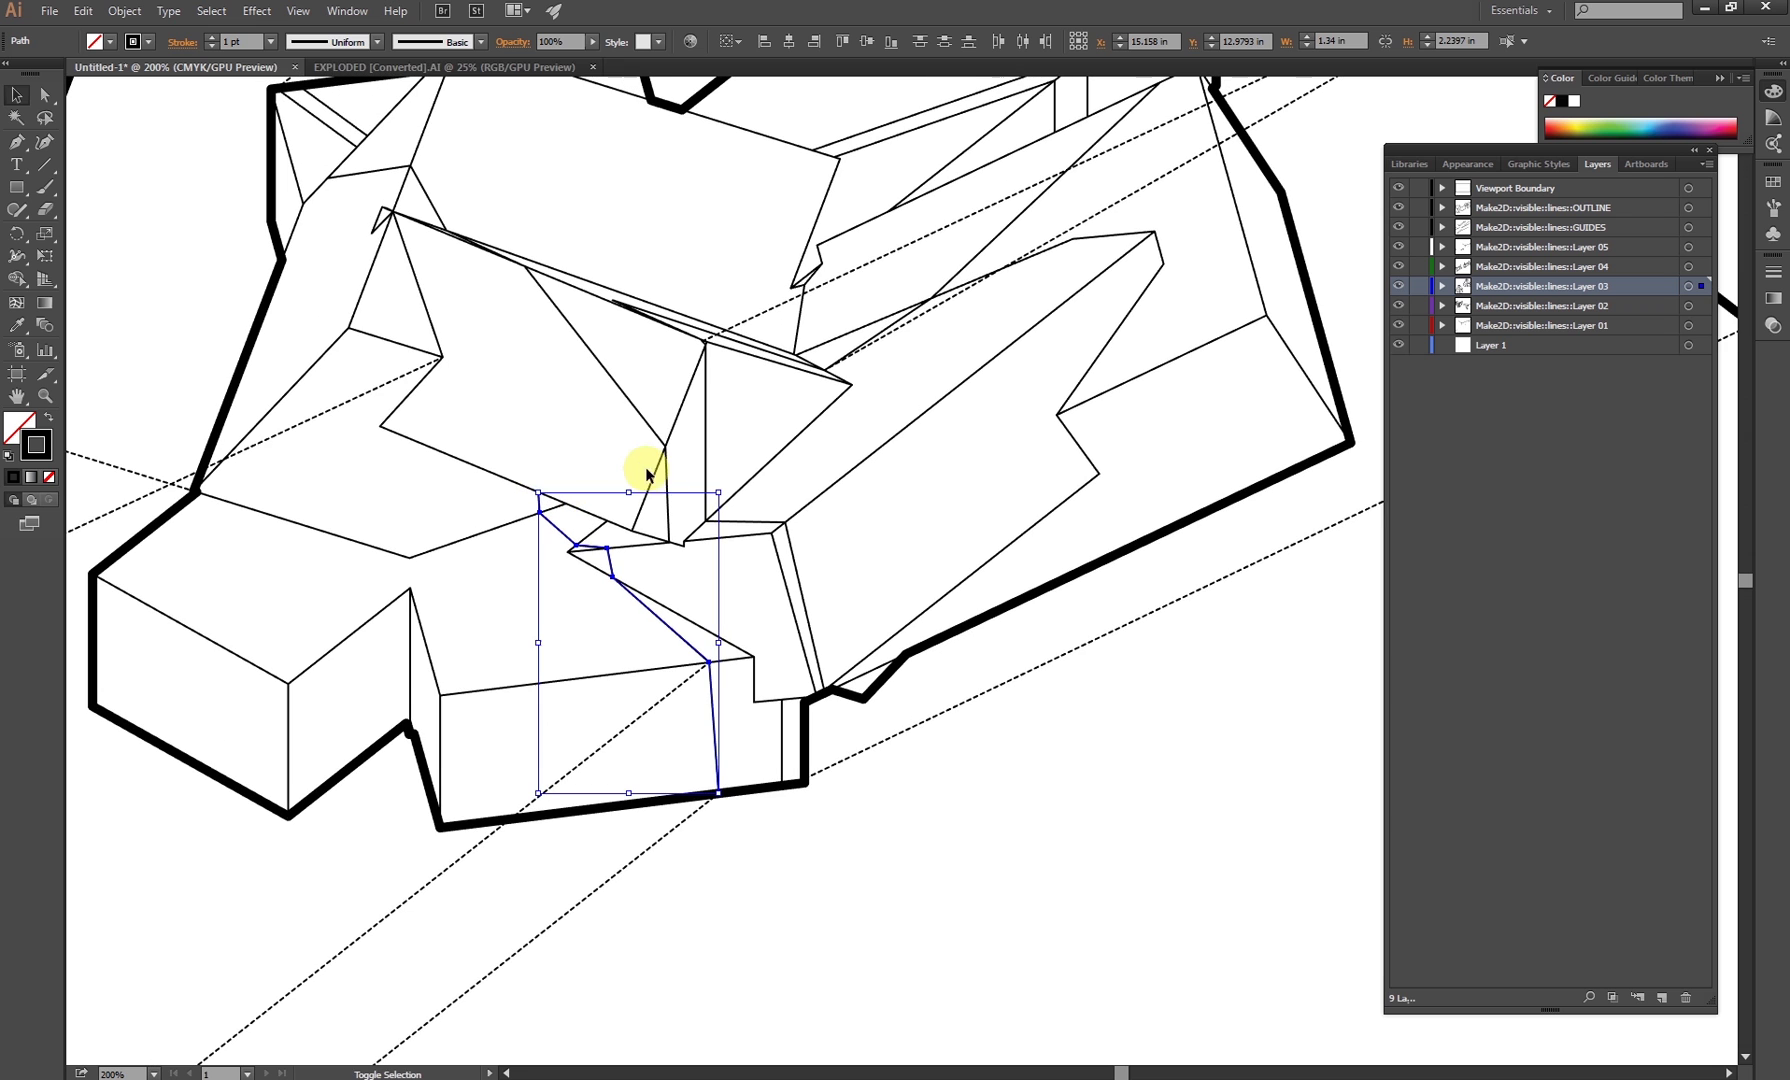
Add the central blue piece's remaining boundary edges up to its top to the selection and set their stroke weight to 2 pt
left_click(666, 473, "shift")
left_click(651, 428, "shift")
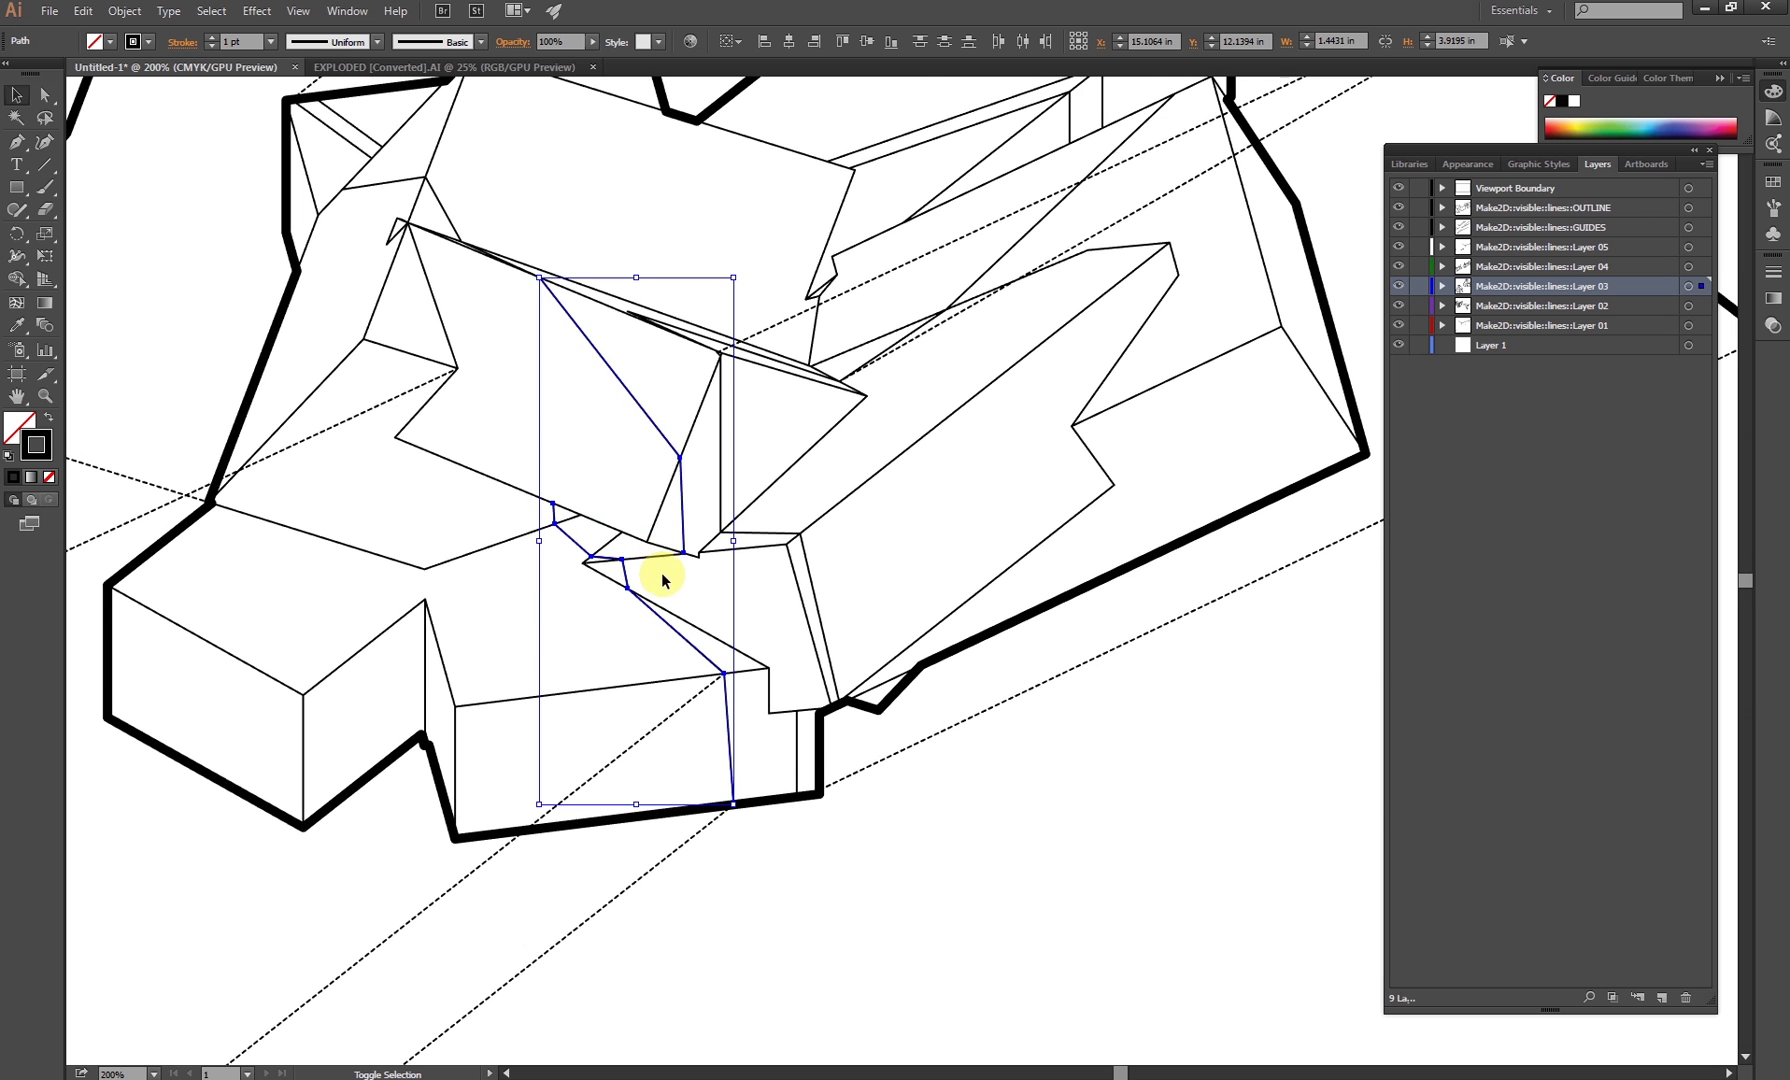
left_click_drag(575, 411, 775, 603)
left_click(597, 425, "shift")
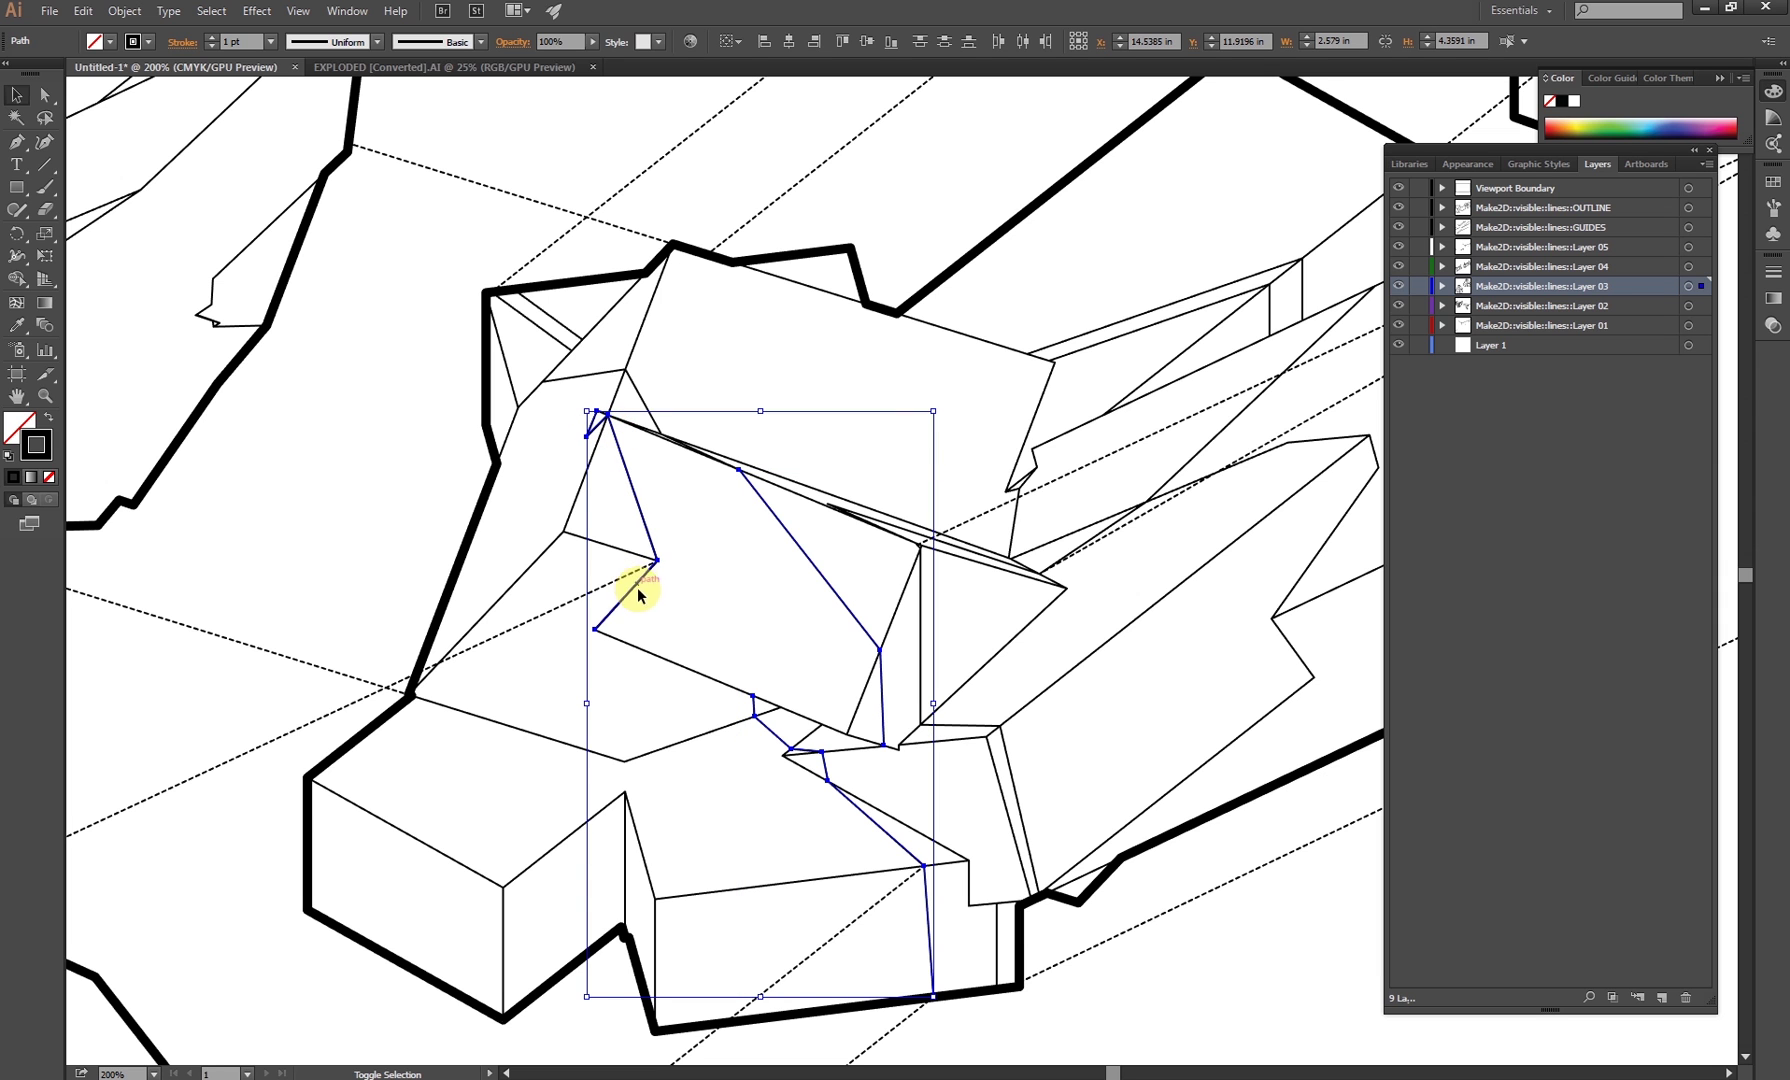
left_click(651, 655, "shift")
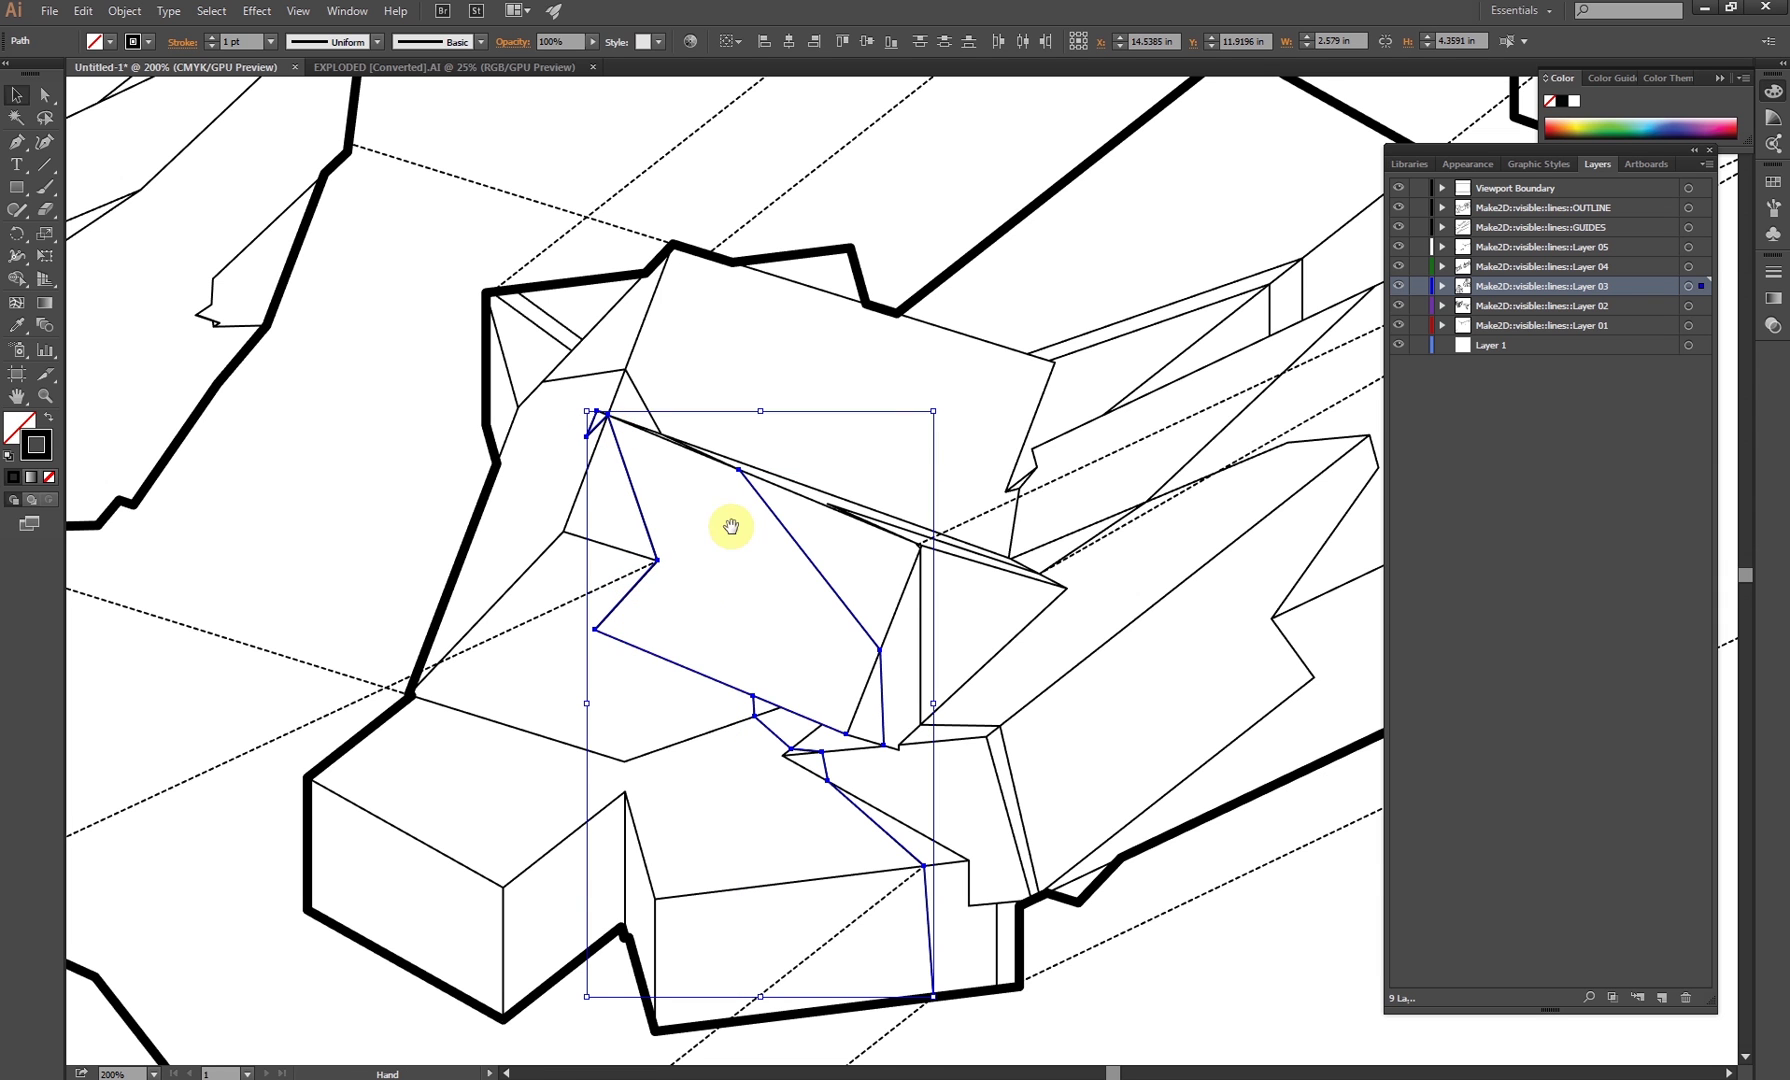
left_click_drag(731, 527, 751, 605)
left_click(628, 452, "shift")
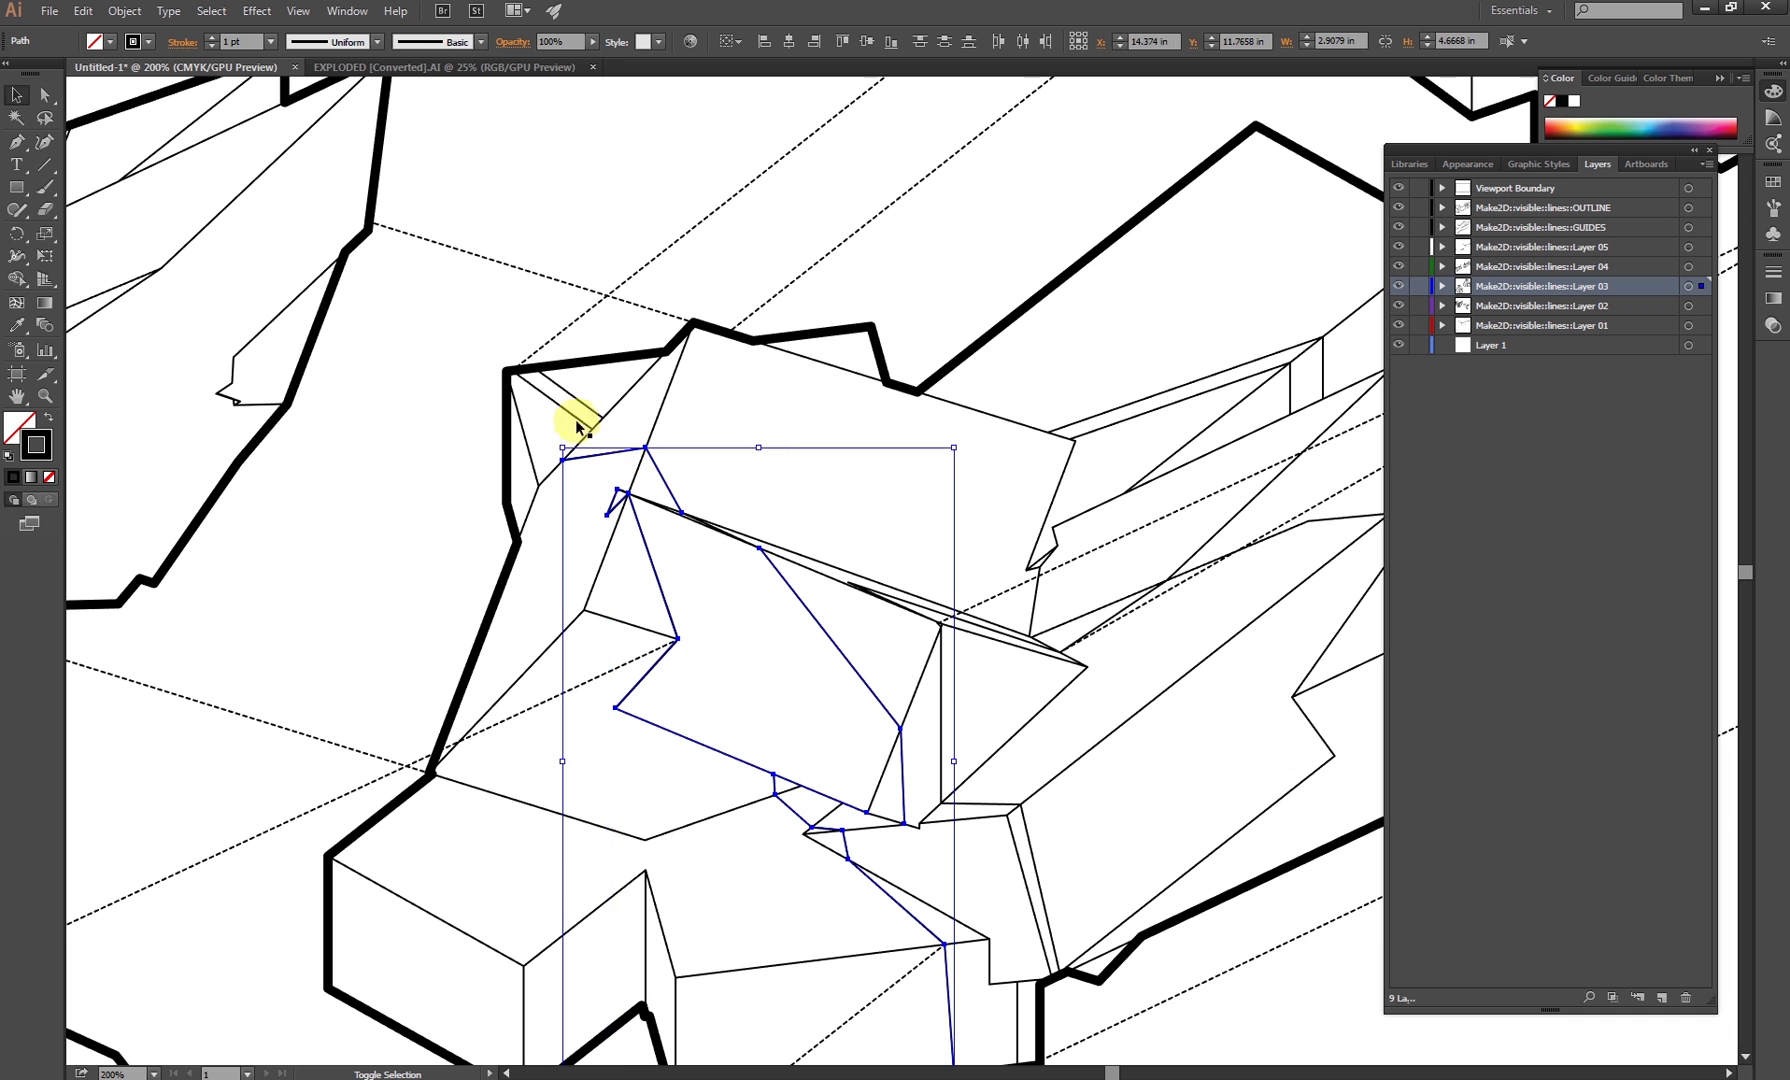
left_click(211, 38)
left_click_drag(824, 474, 500, 251)
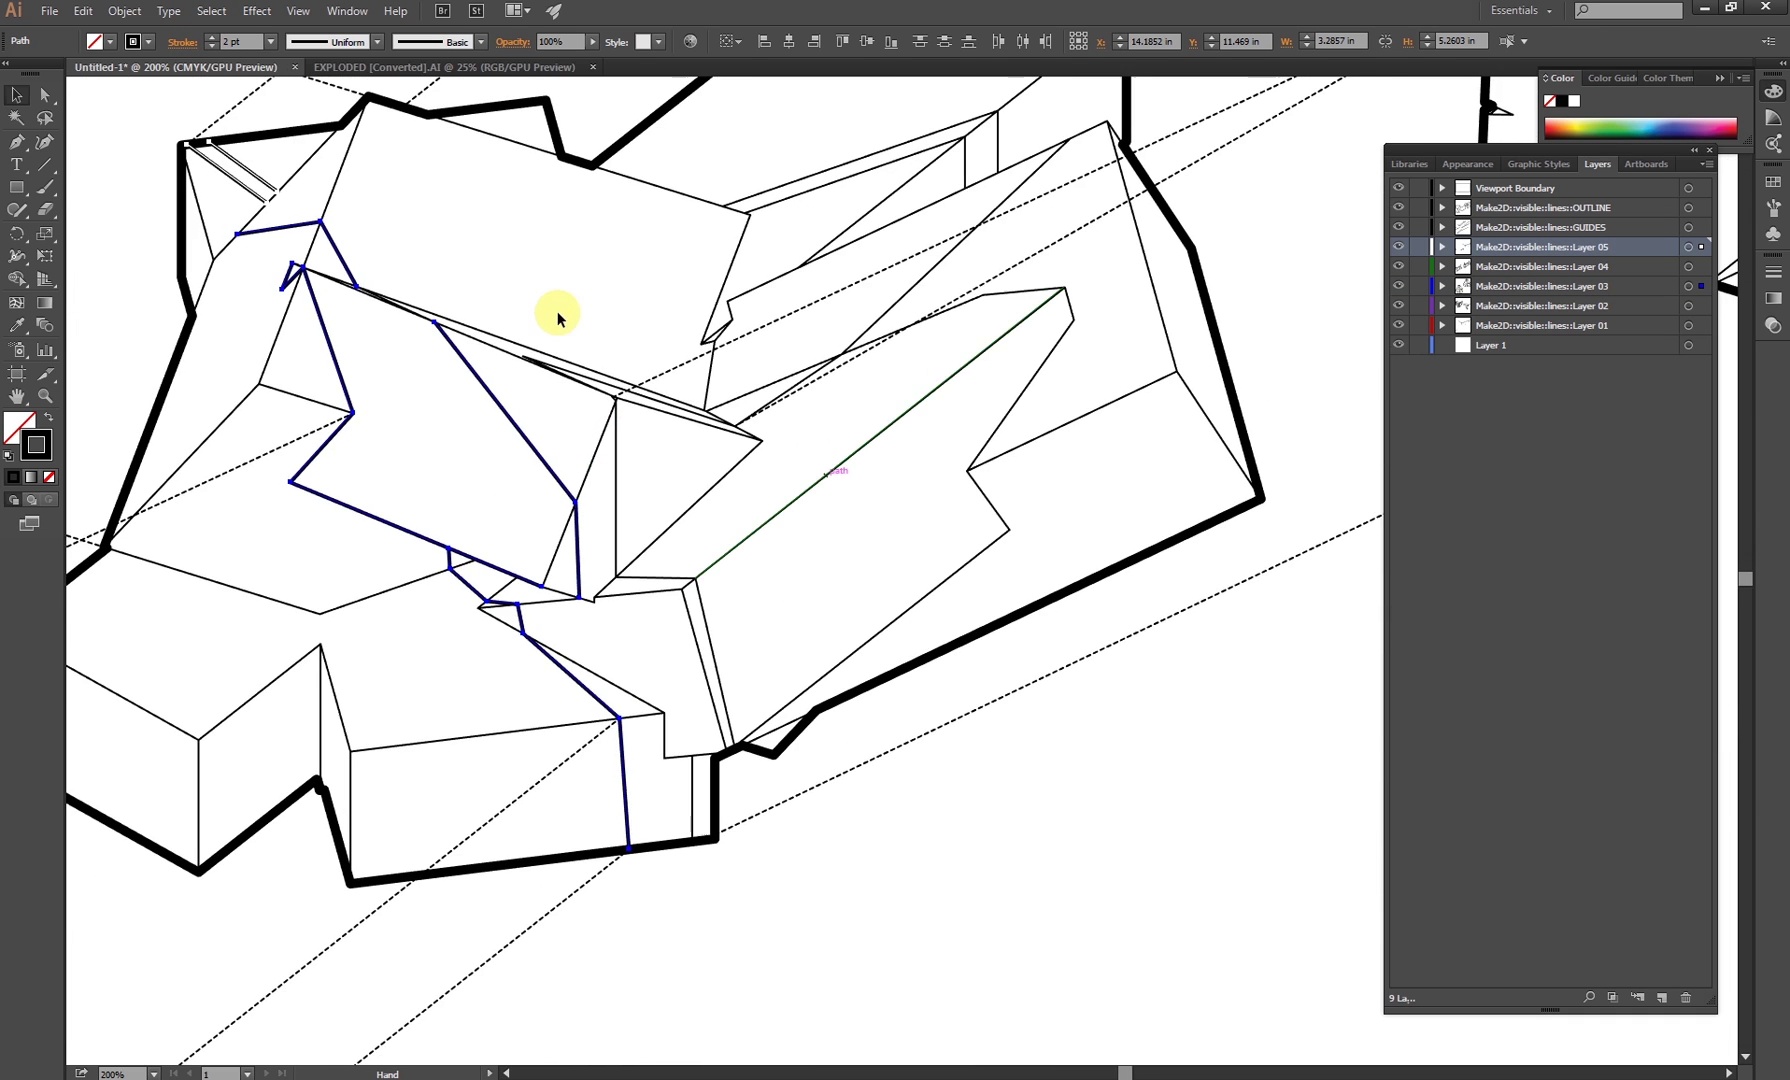
Select the central green piece's left and upper boundary edges plus the adjoining Layer 05 edges and set their stroke weight to 2 pt
left_click(638, 562)
left_click(648, 582)
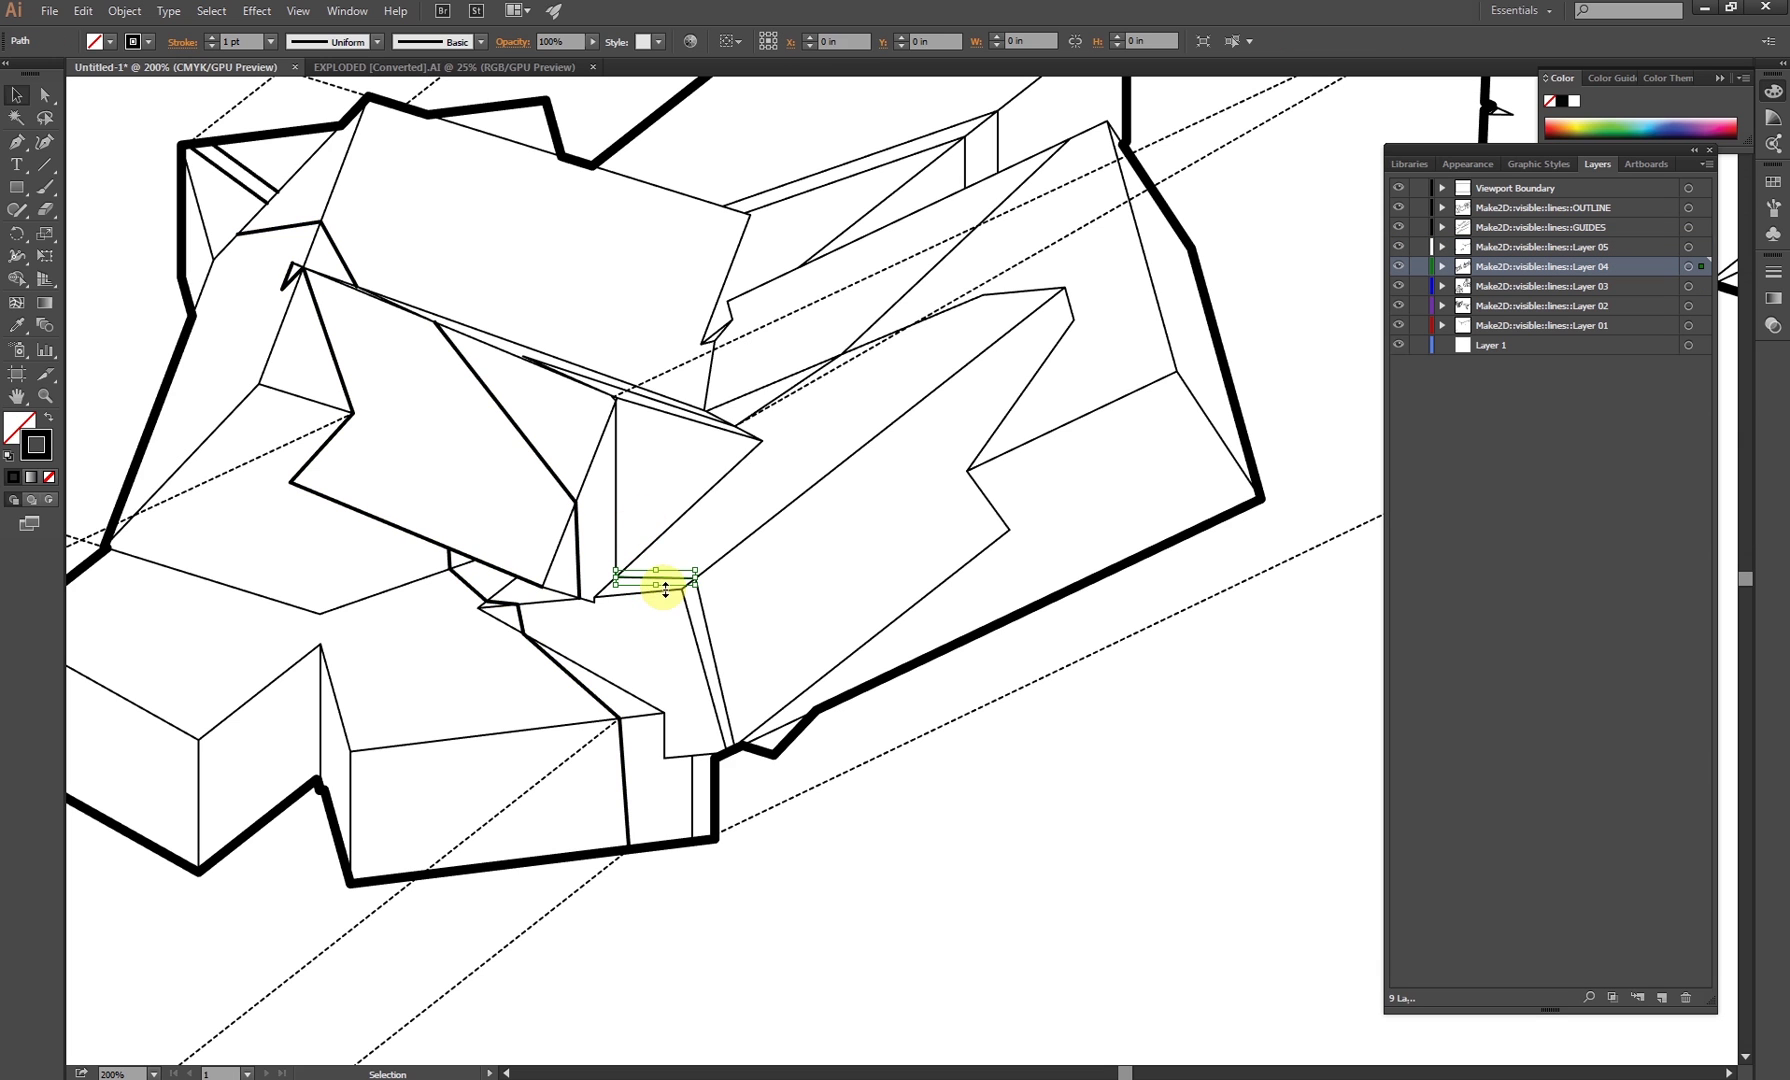
left_click(706, 622, "shift")
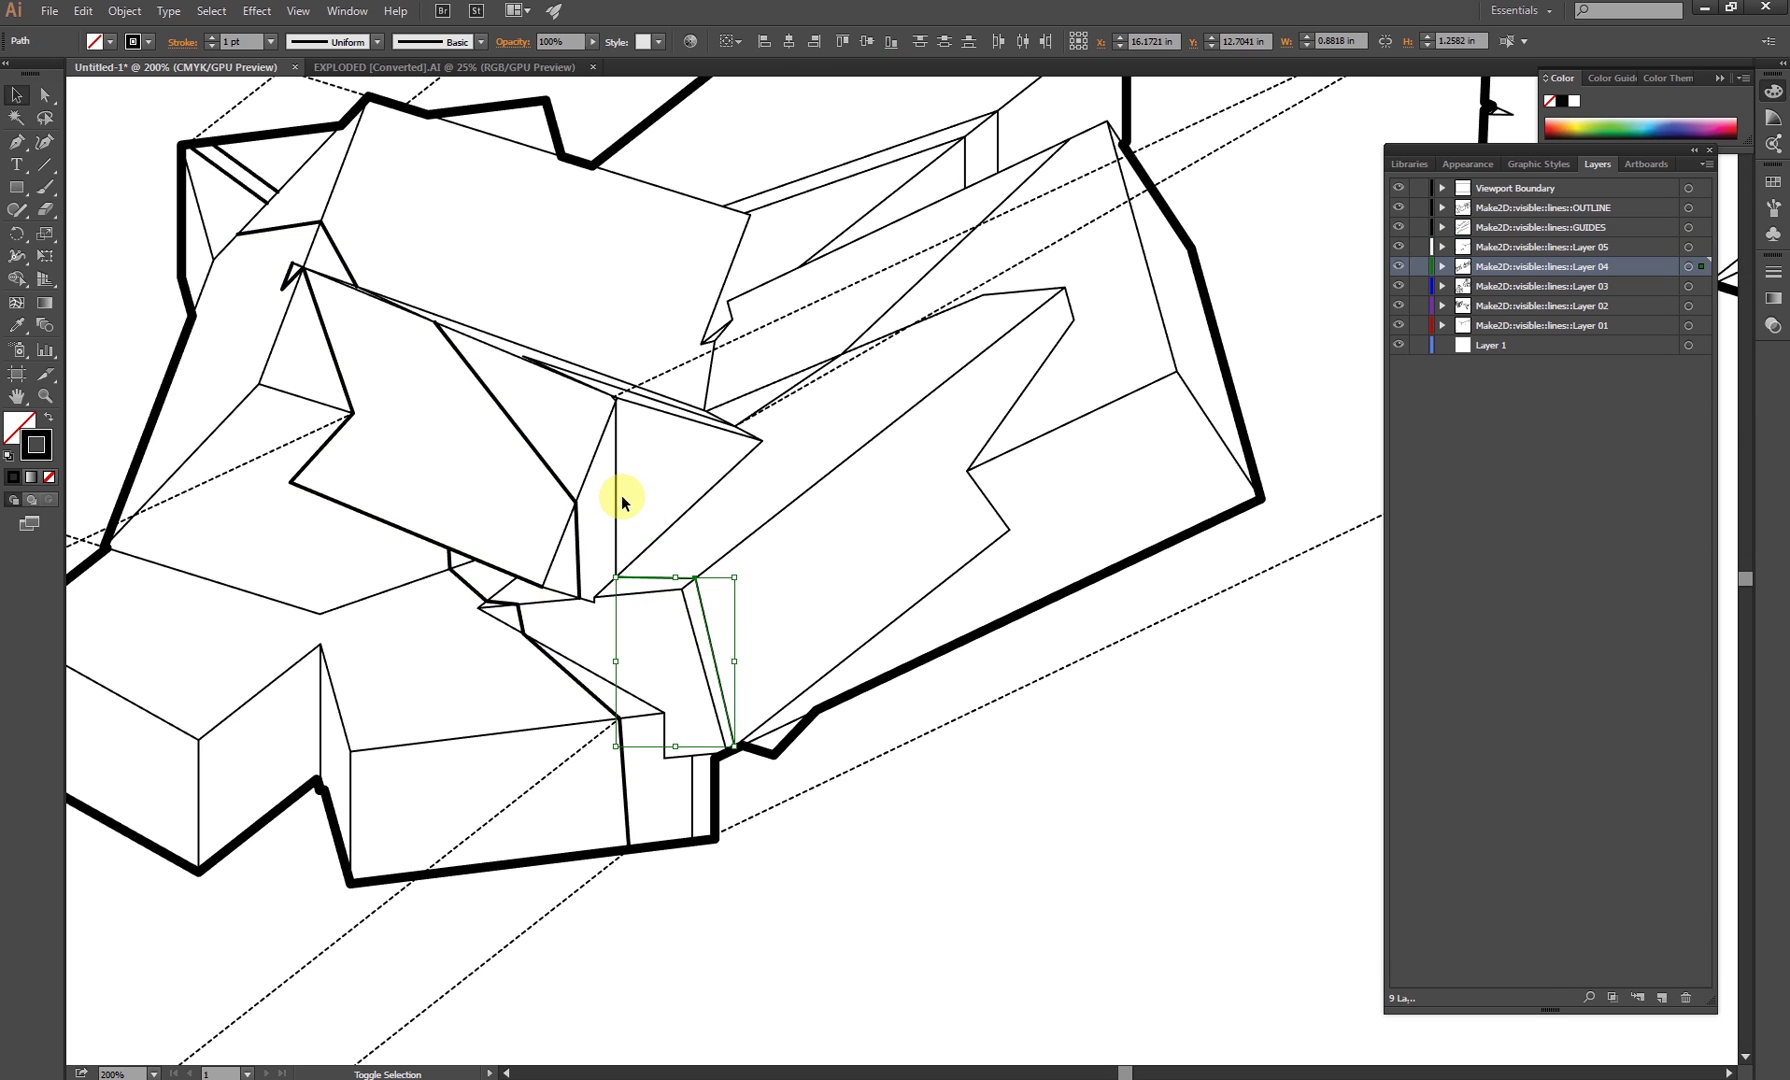
left_click(556, 372, "shift")
left_click(558, 369, "shift")
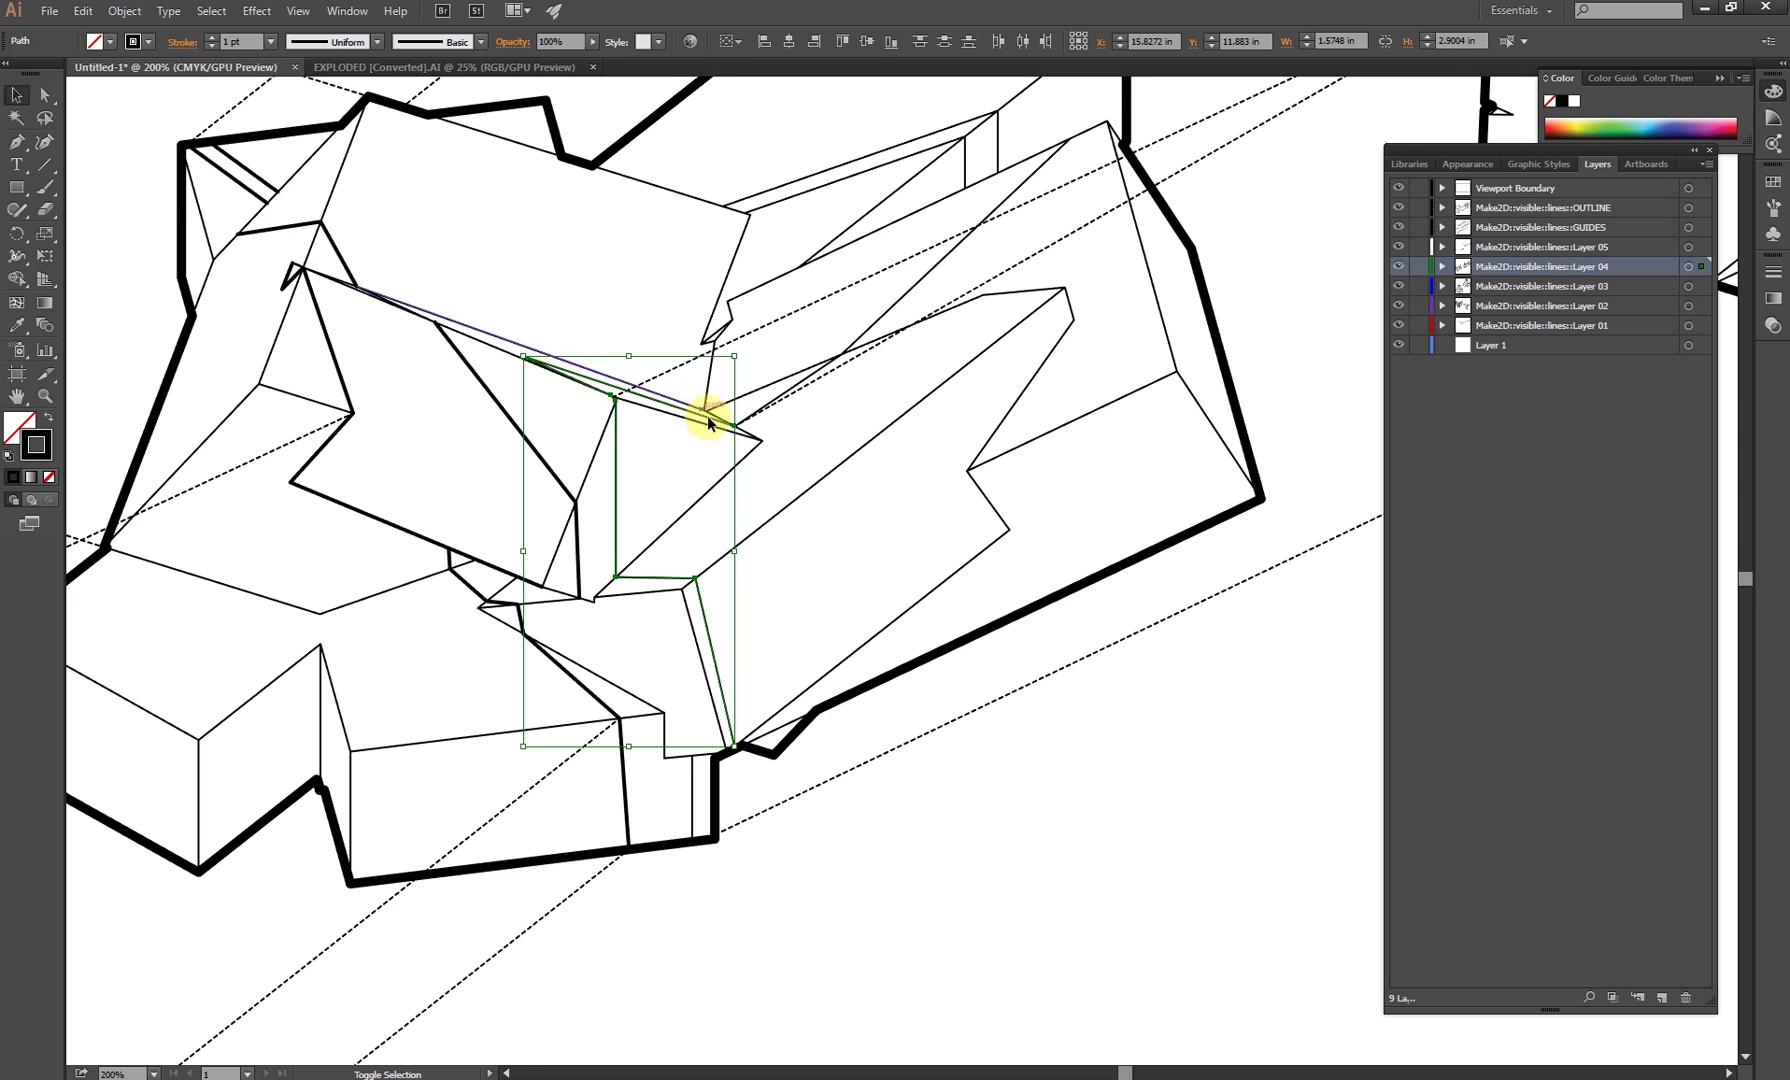
left_click_drag(734, 424, 775, 523)
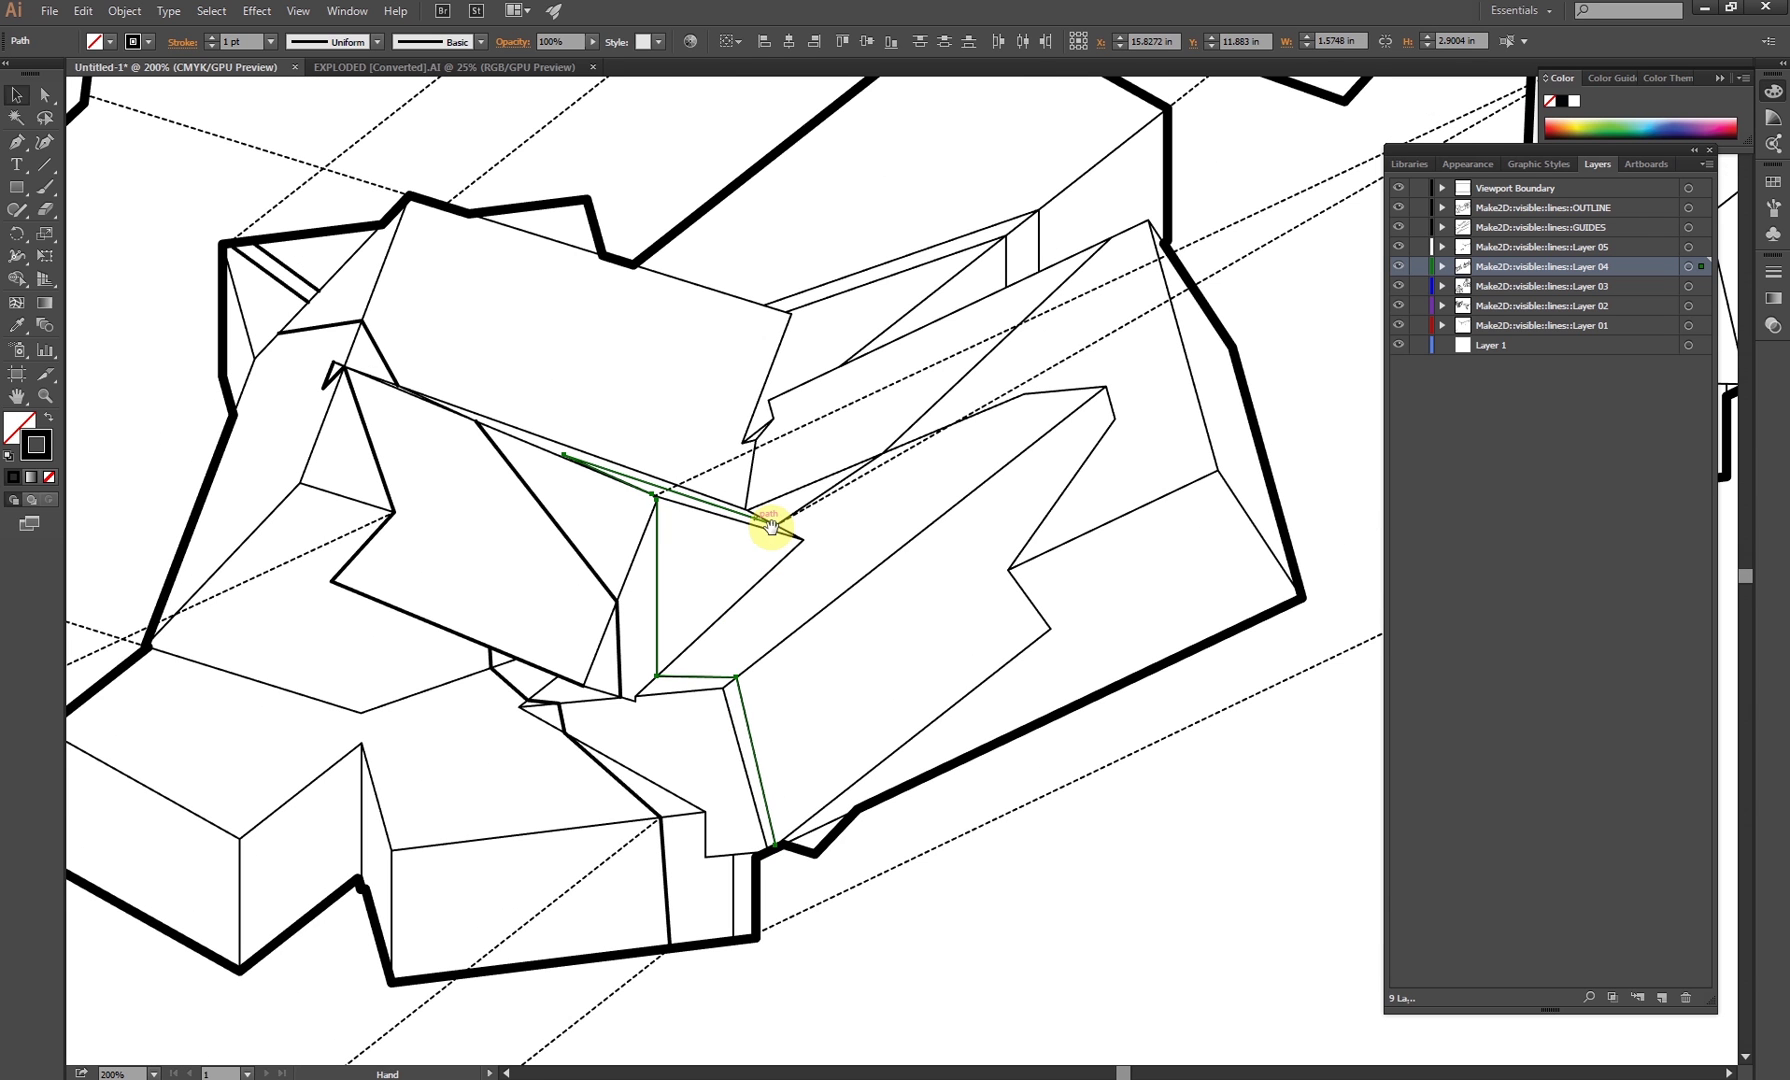
left_click(987, 229, "shift")
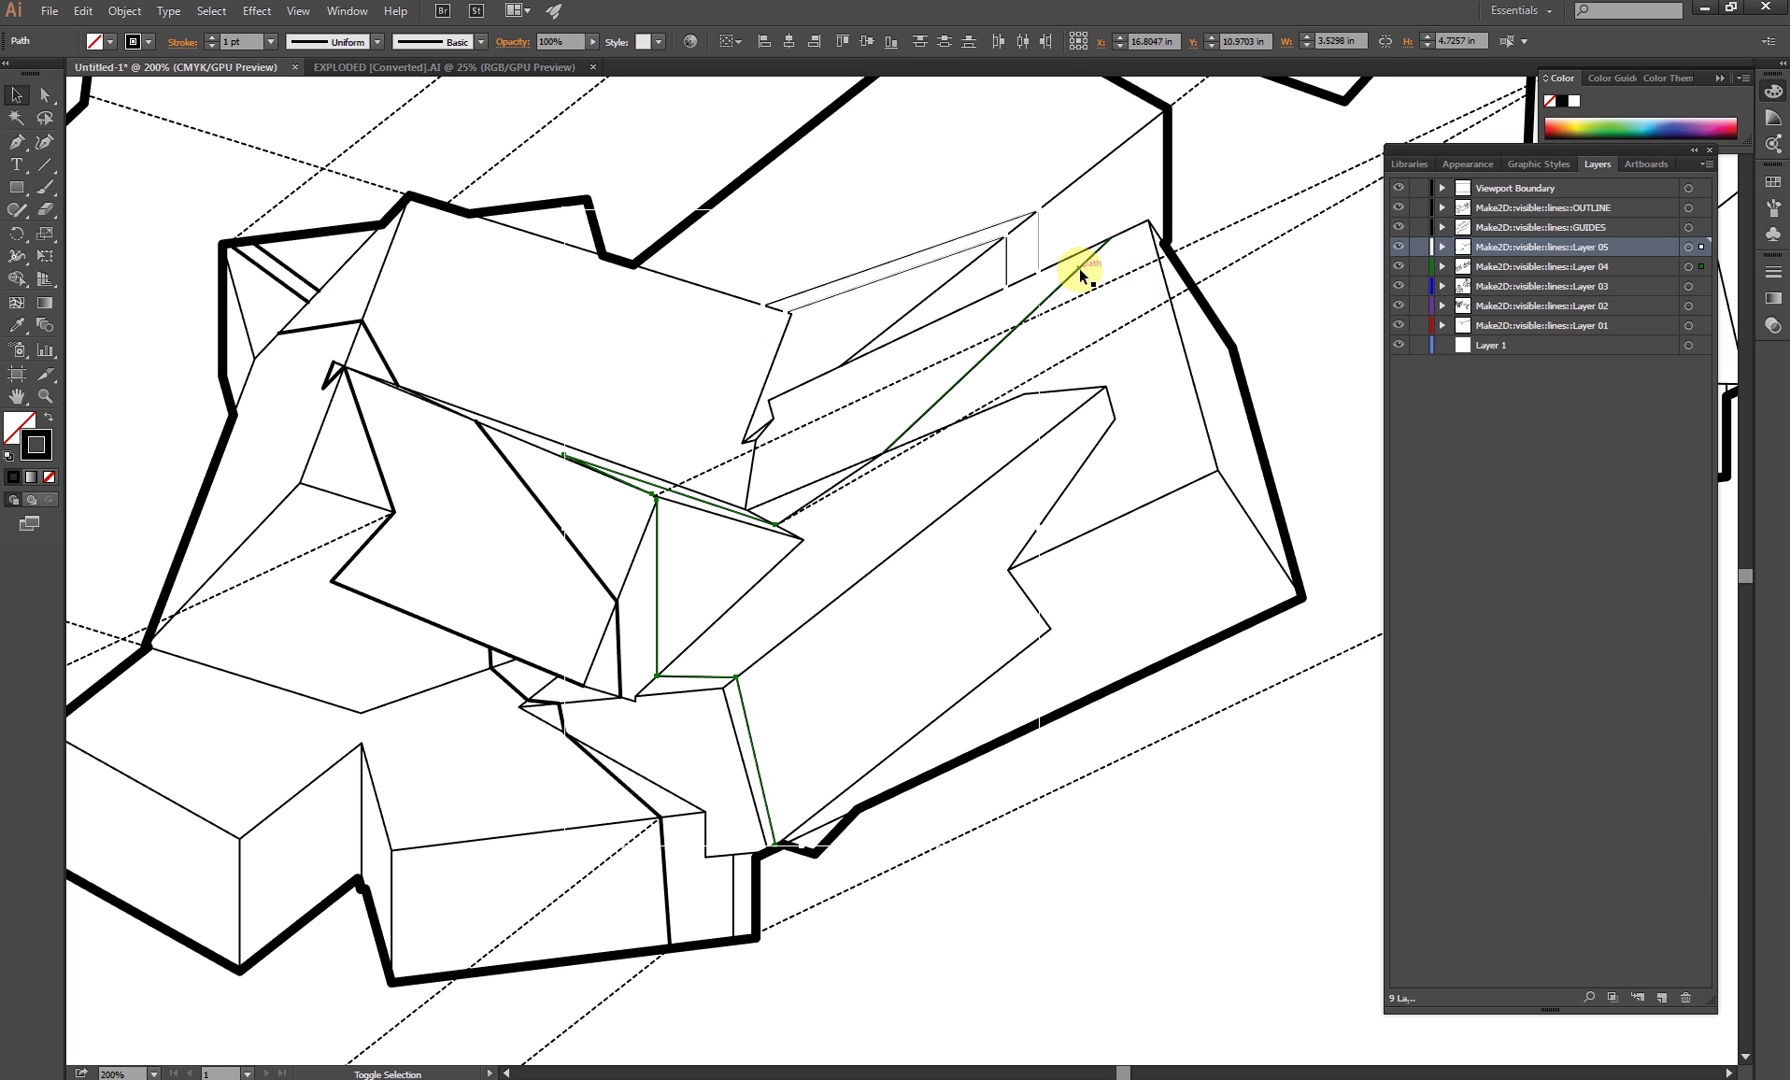
left_click(854, 482, "shift")
left_click(230, 41)
left_click(212, 37)
left_click(930, 613)
Examine the line weights across the whole exploded drawing and check the stroke weight of the OUTLINE layer
scroll(947, 569, "down", 2, "alt")
mouse_move(919, 606)
left_mouse_down()
mouse_move(825, 623)
mouse_move(804, 587)
left_mouse_up()
scroll(845, 642, "up", 2, "alt")
scroll(856, 555, "down", 3, "alt")
scroll(806, 560, "down", 2, "alt")
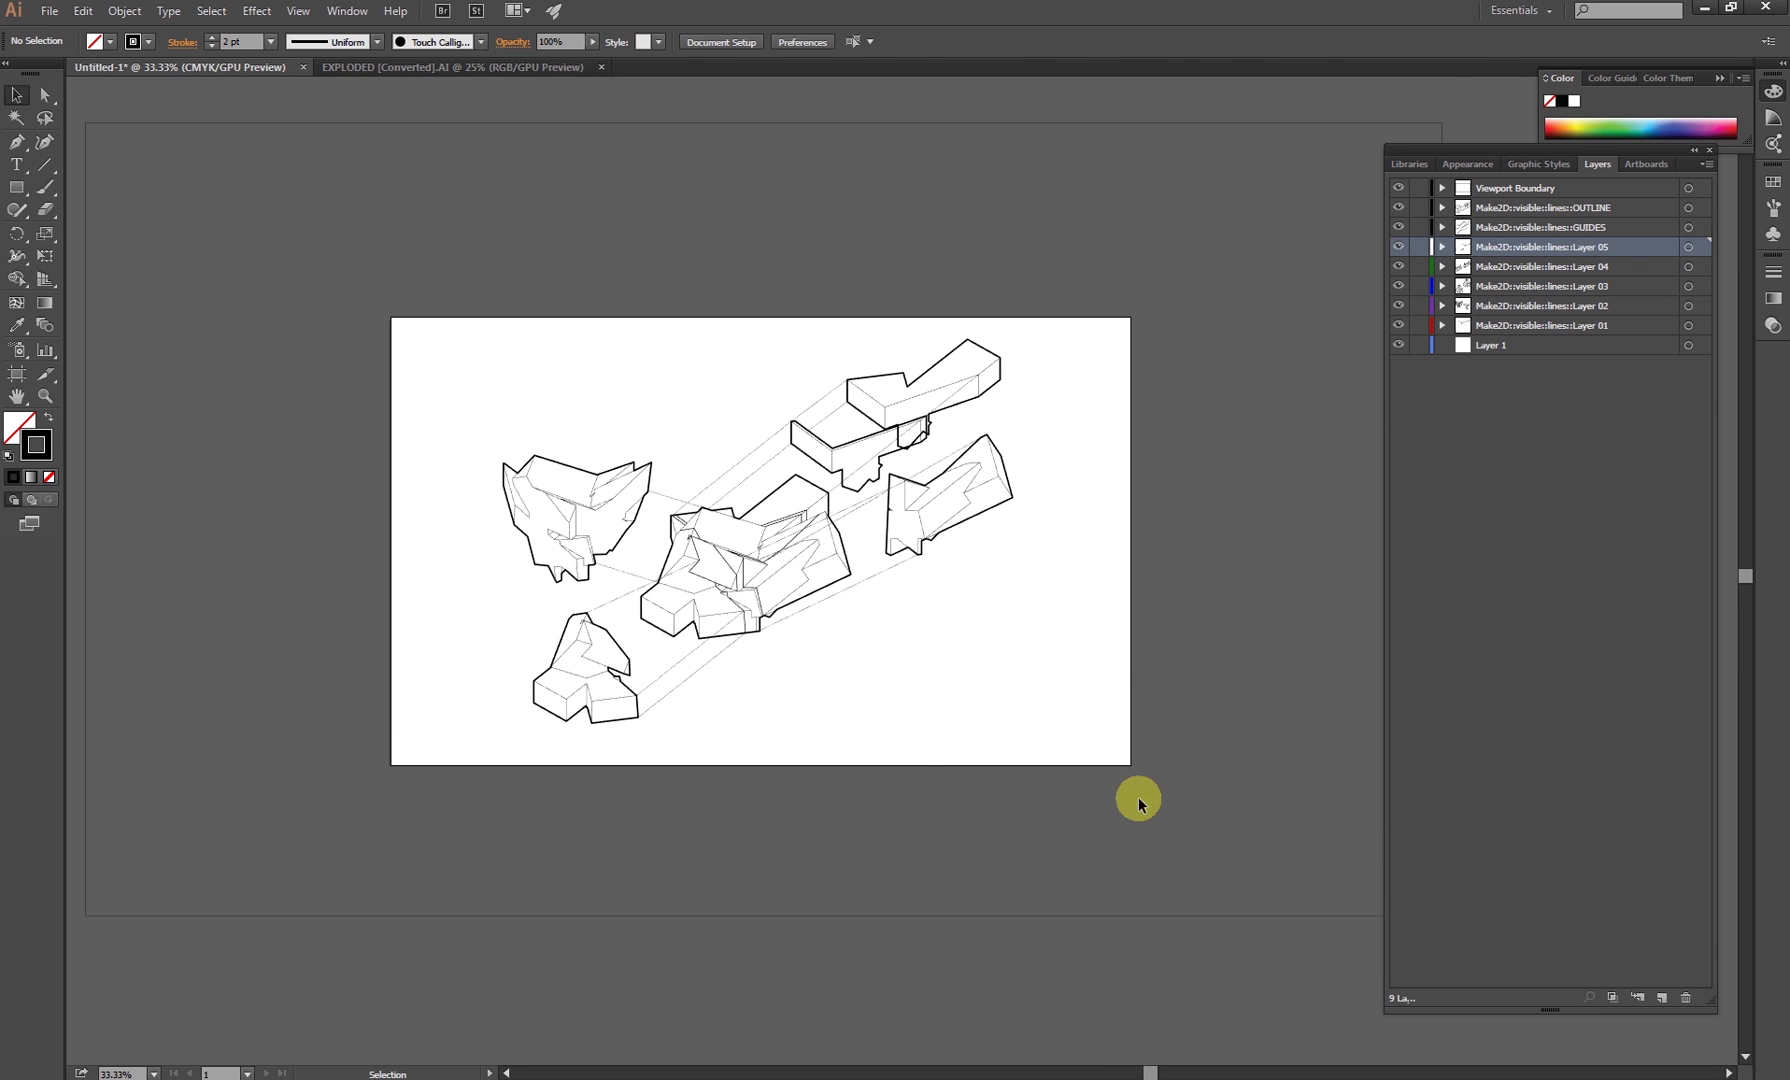
key("ctrl+a")
left_click(911, 653)
left_click_drag(1102, 782, 436, 282)
scroll(685, 653, "up", 2, "alt")
key("space")
left_click_drag(641, 545, 625, 612)
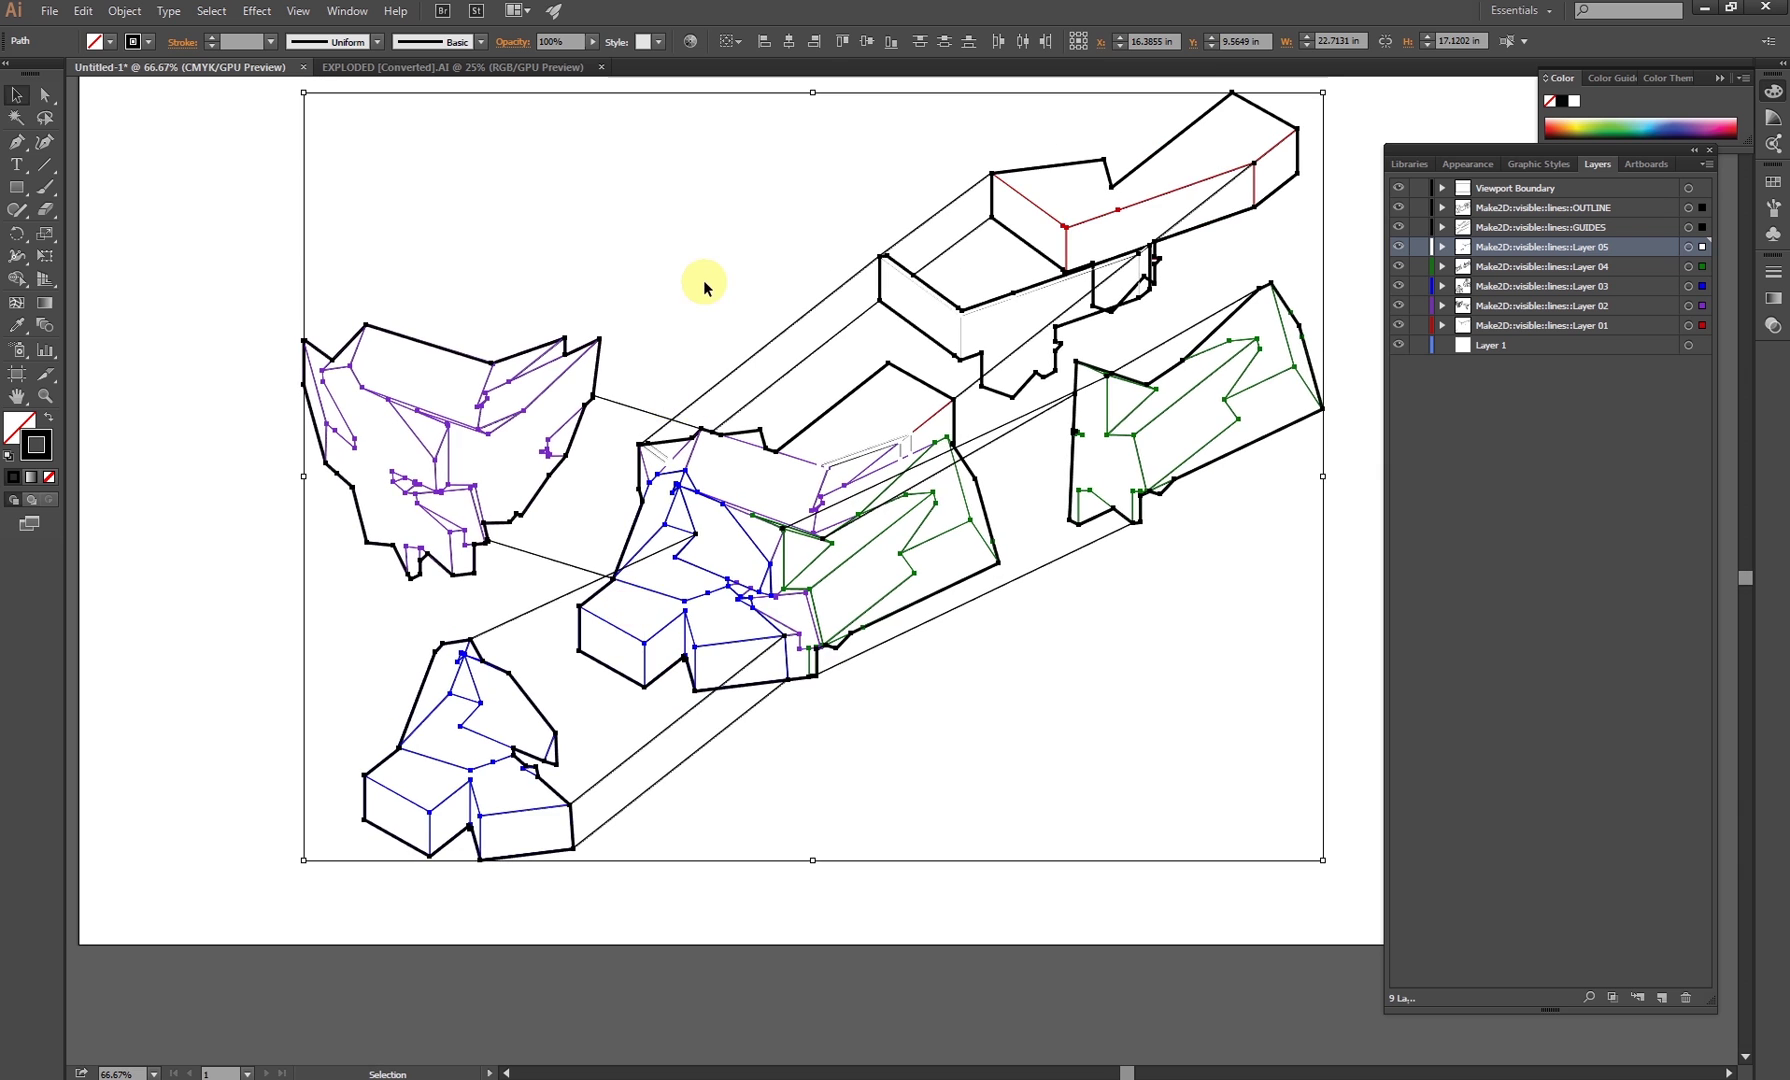
left_click(700, 298)
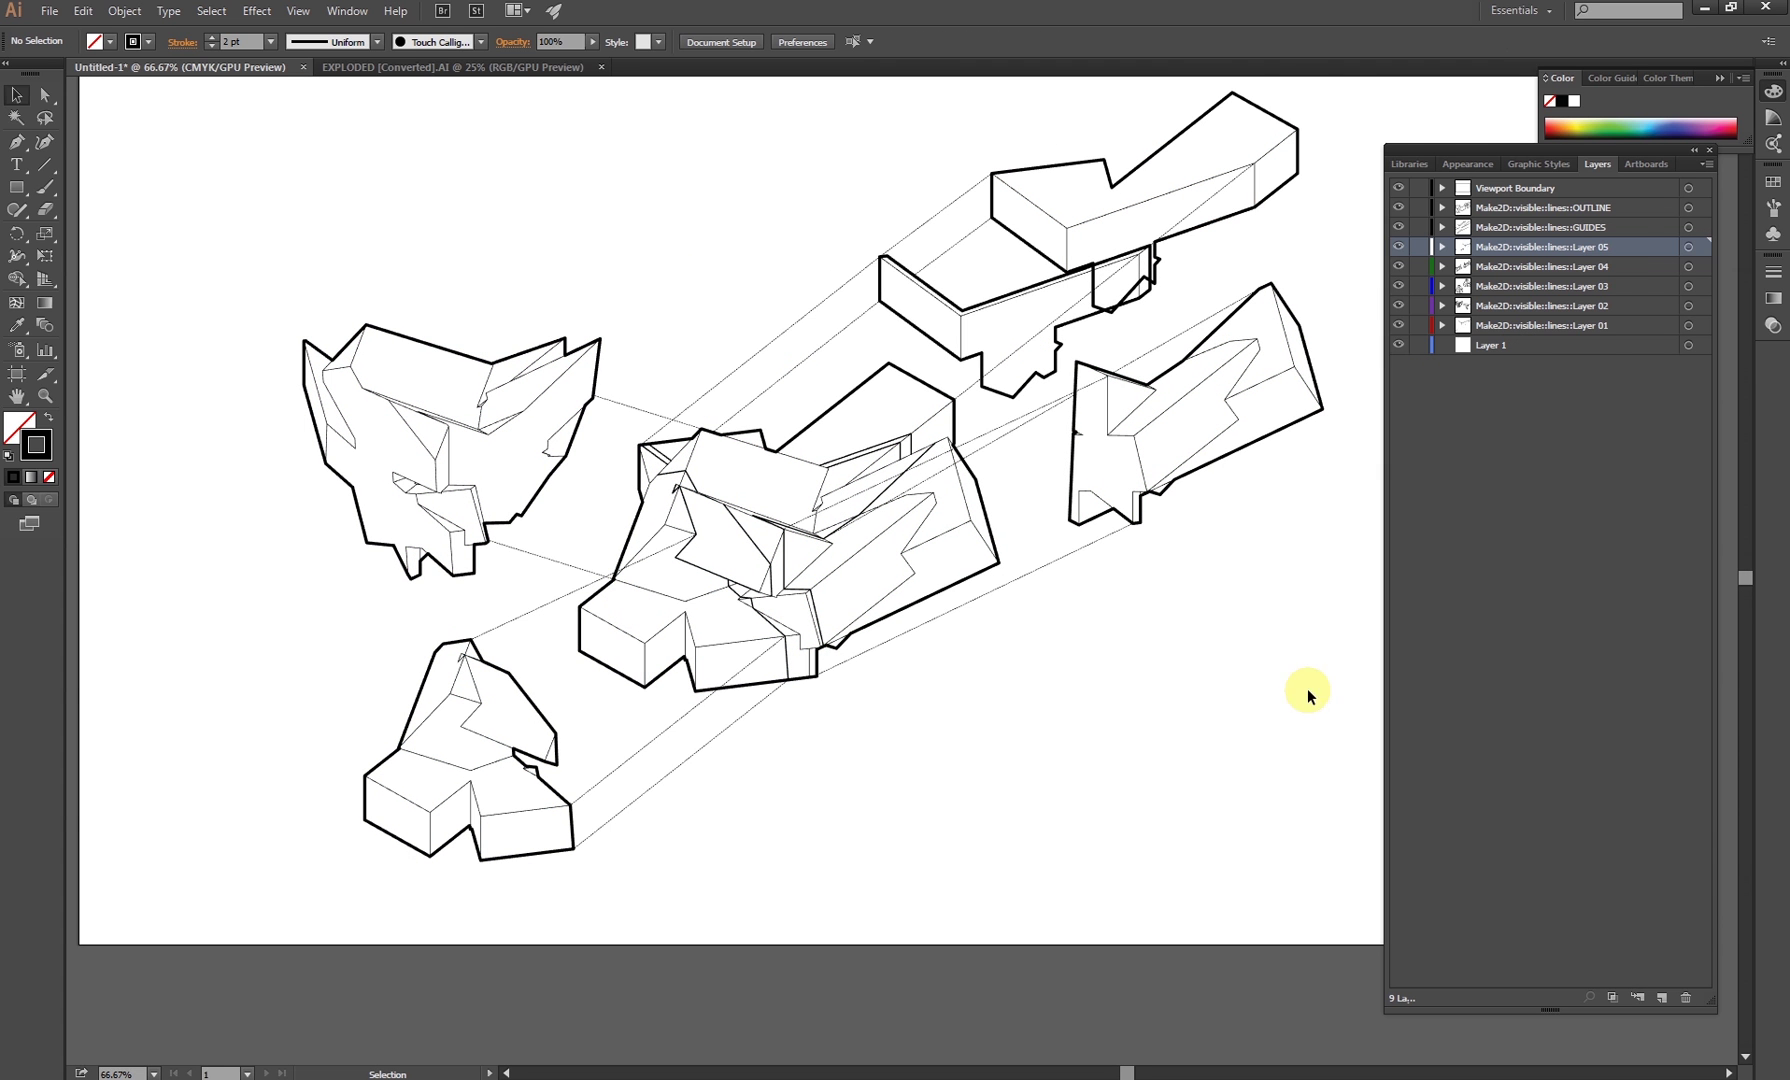
left_click(1686, 207)
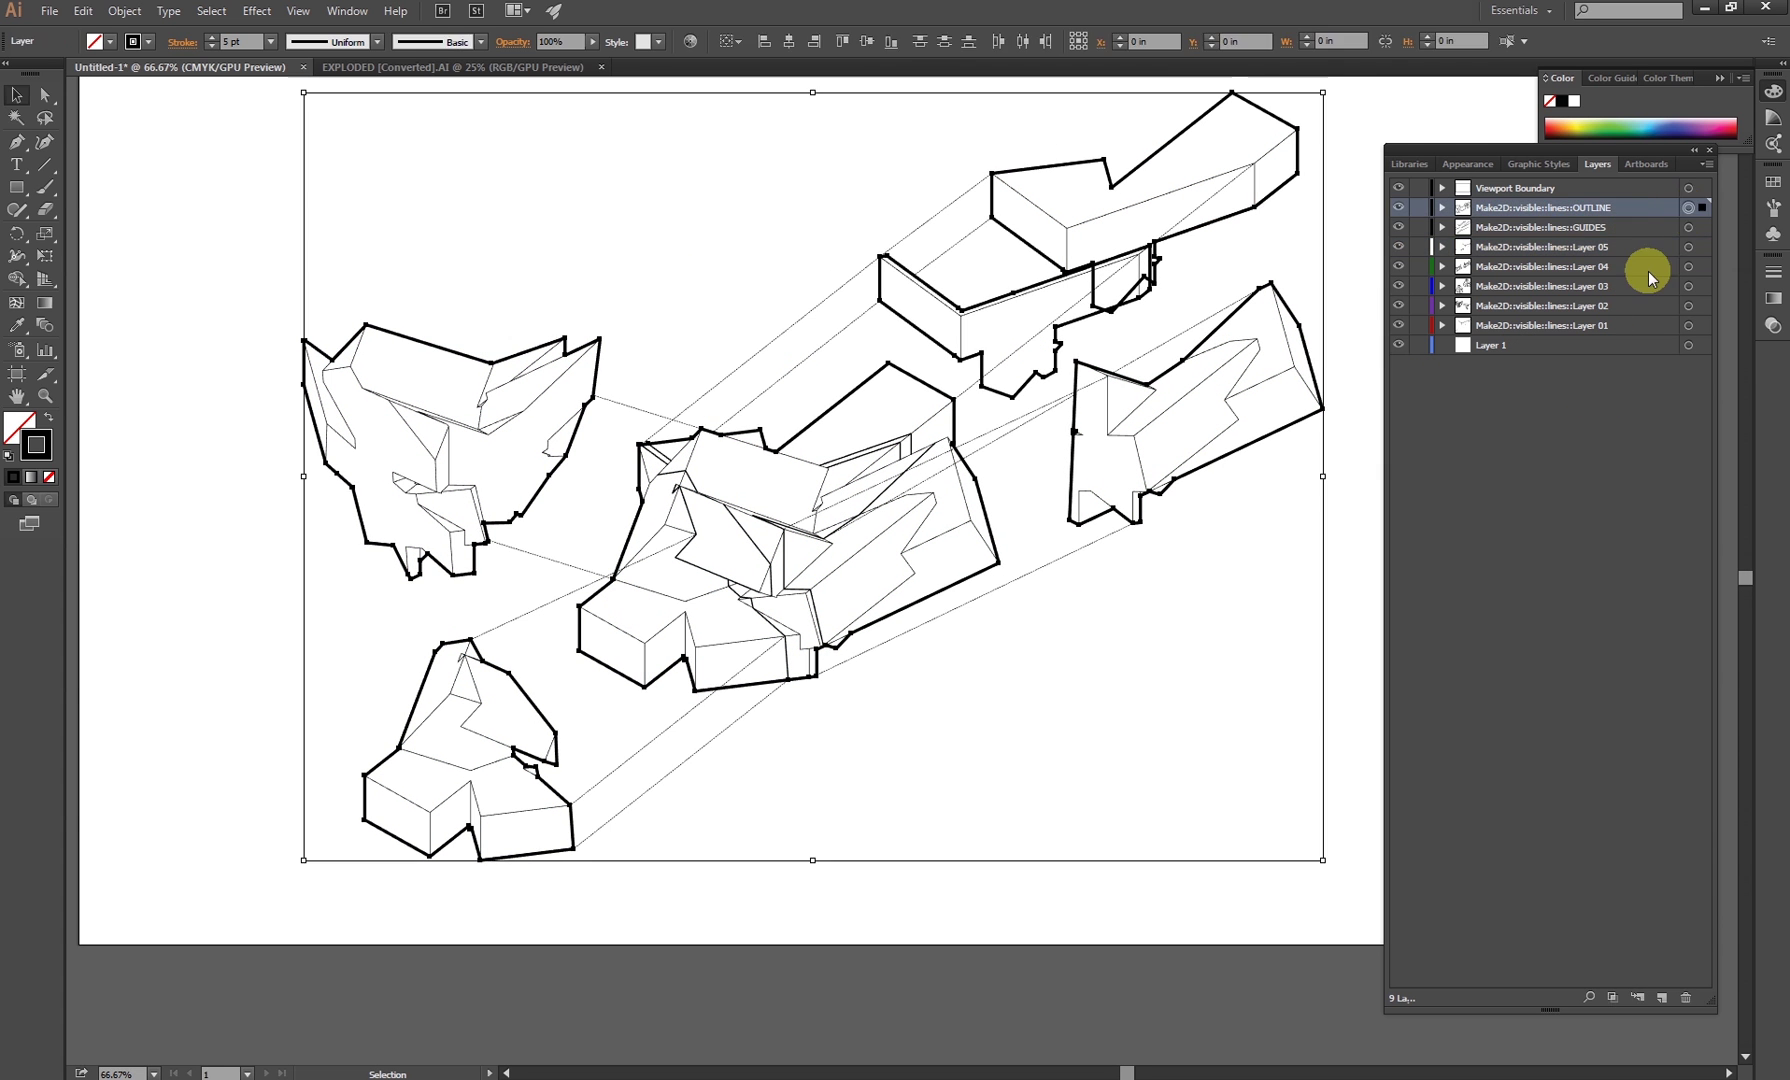
left_click(1150, 685)
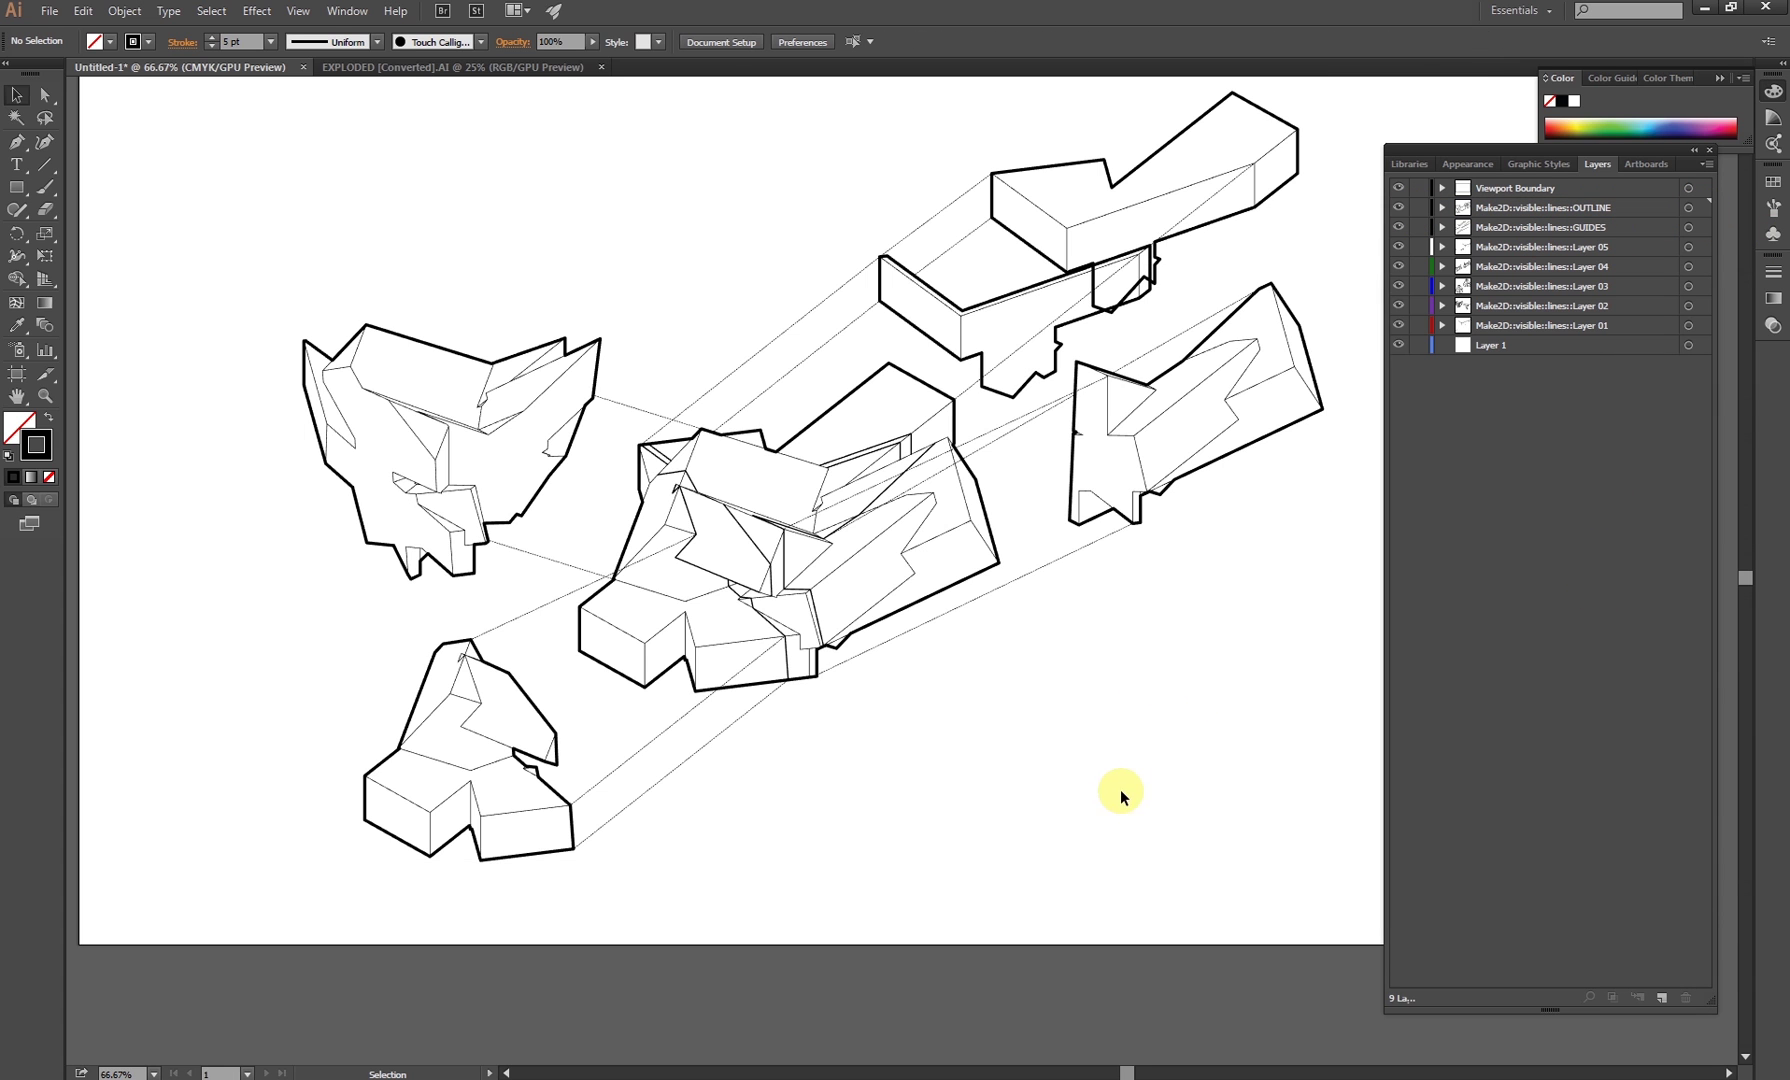
Select all of the linework, add a new layer above OUTLINE, and duplicate the linework in place
key("ctrl+minus")
left_click_drag(1278, 847, 354, 205)
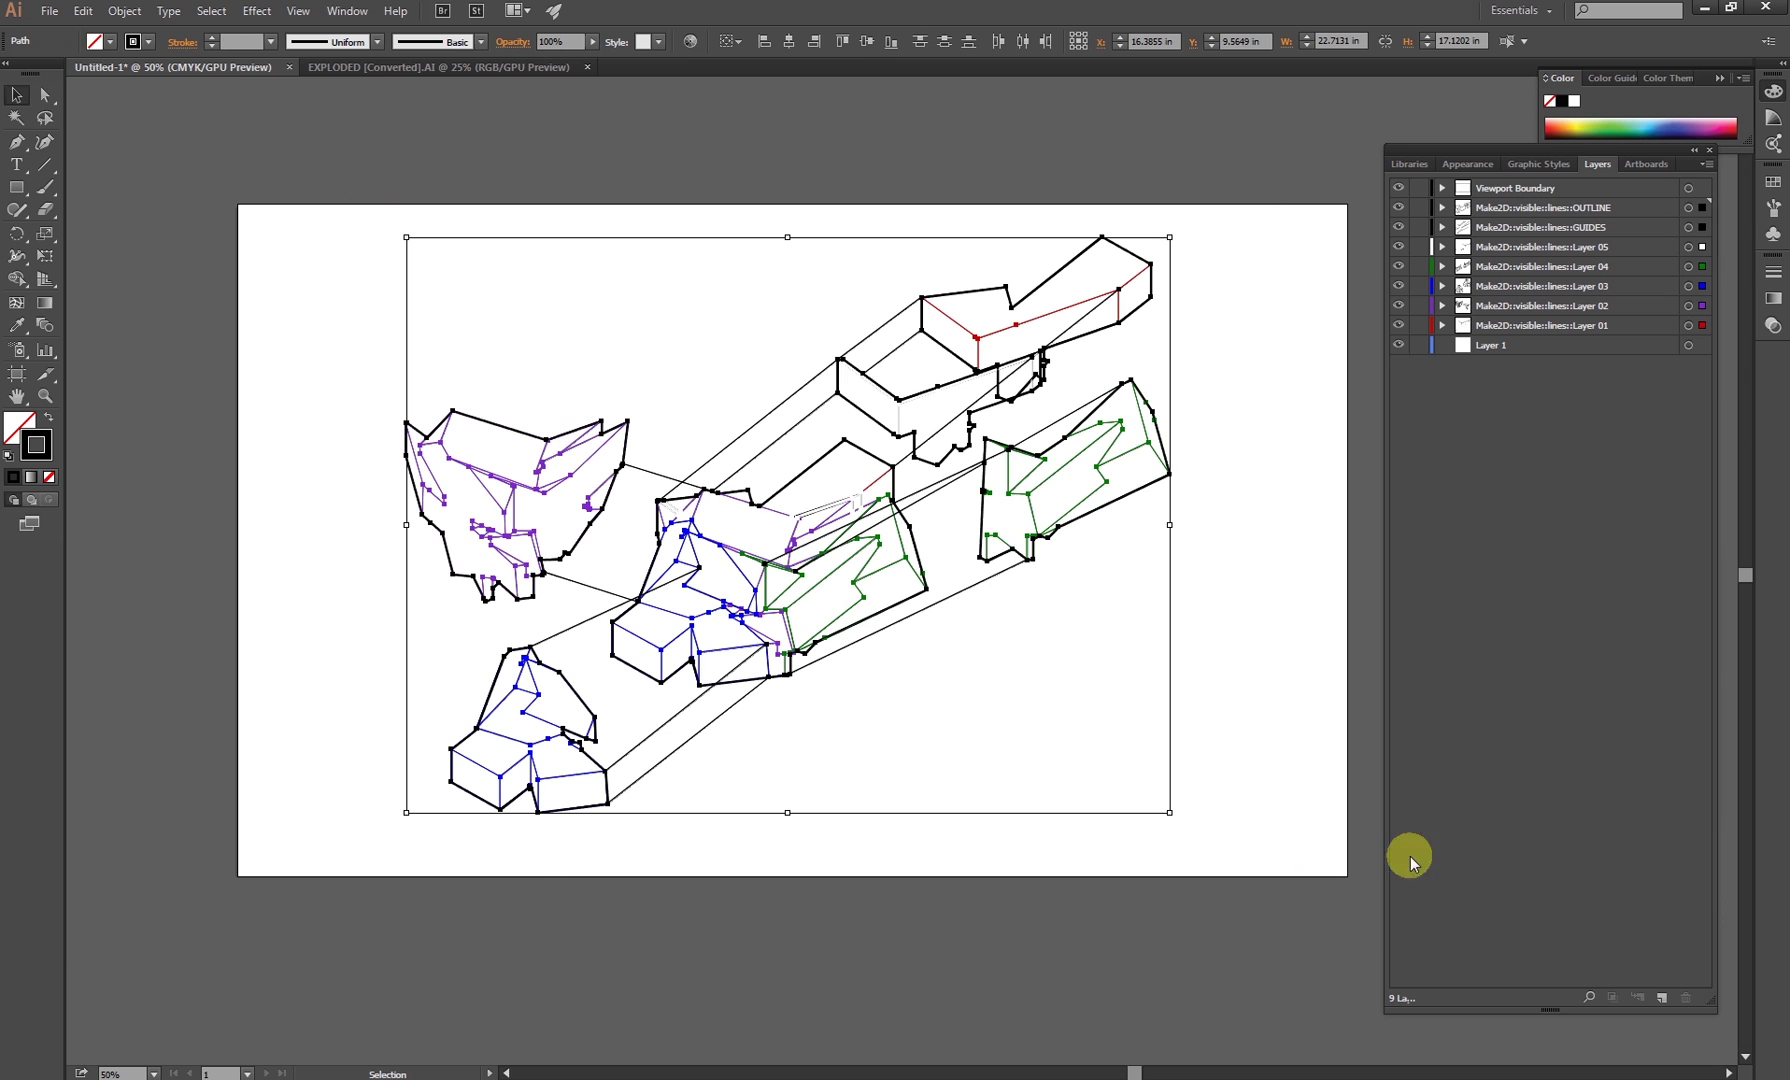
left_click(1660, 997)
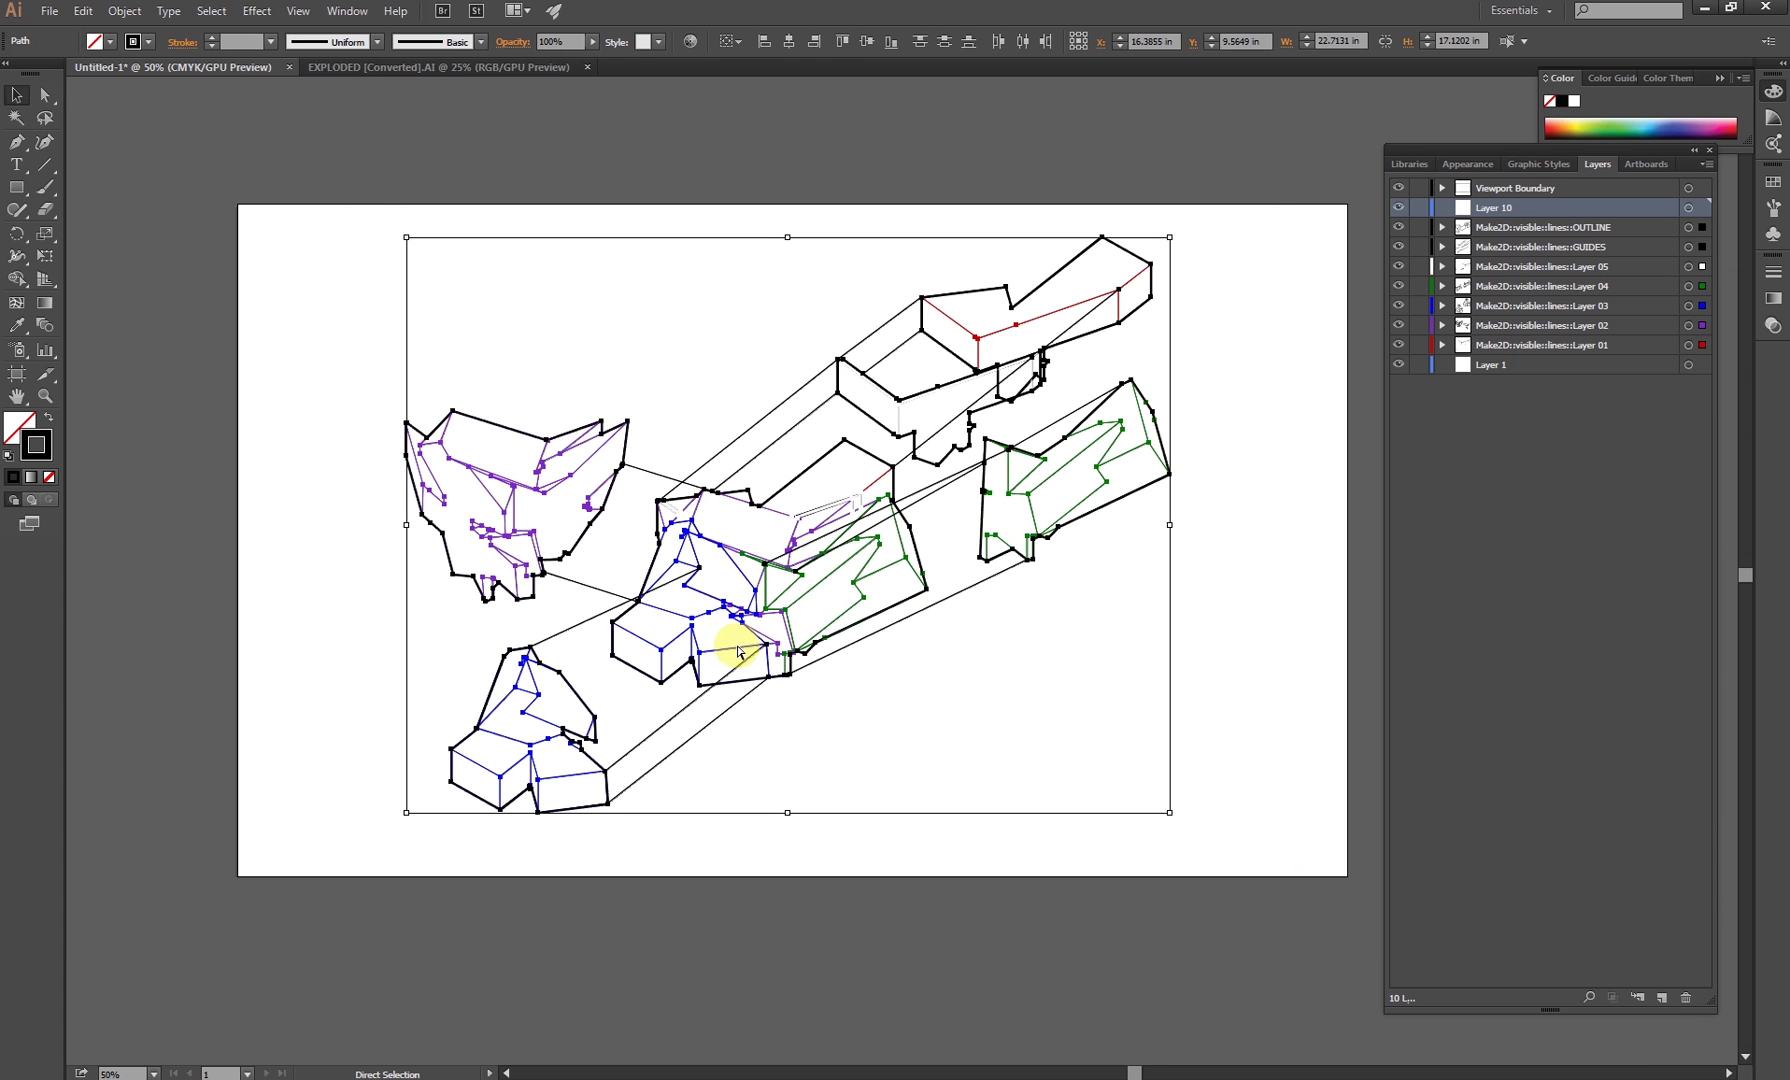
left_click_drag(751, 631, 787, 640)
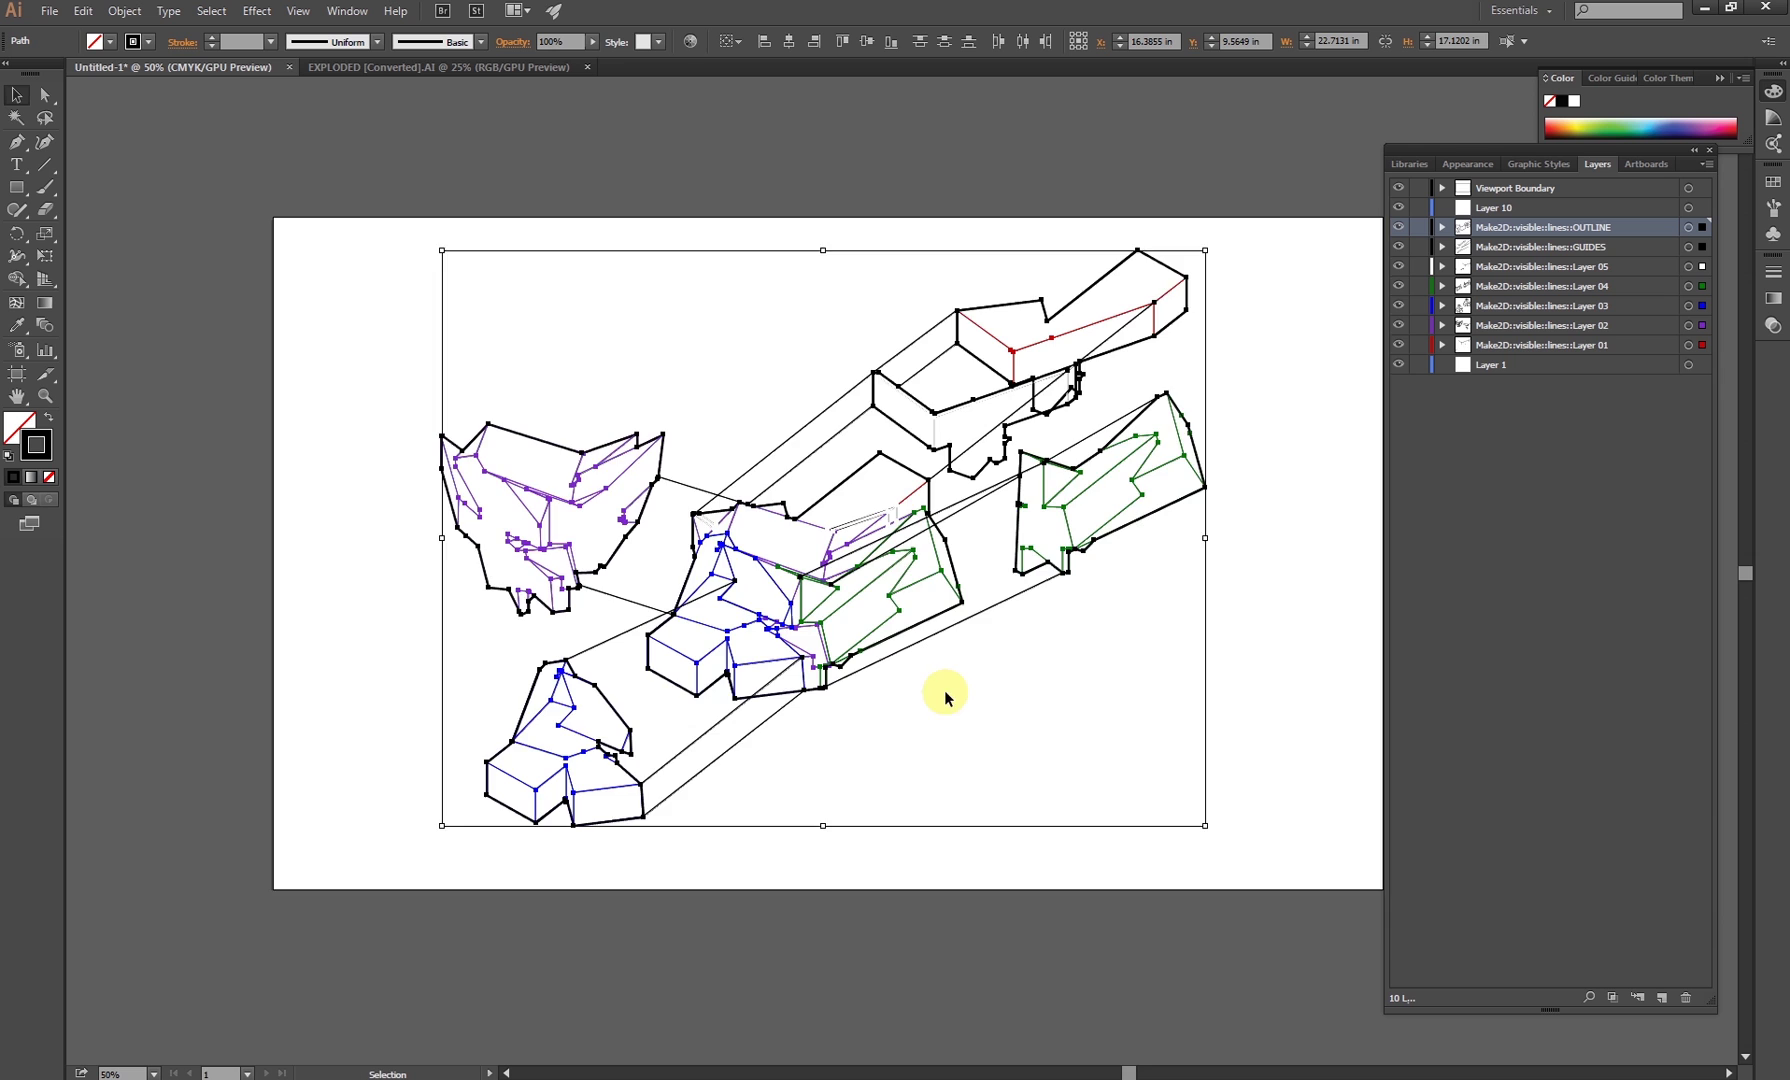
left_click_drag(945, 697, 840, 703)
key("a")
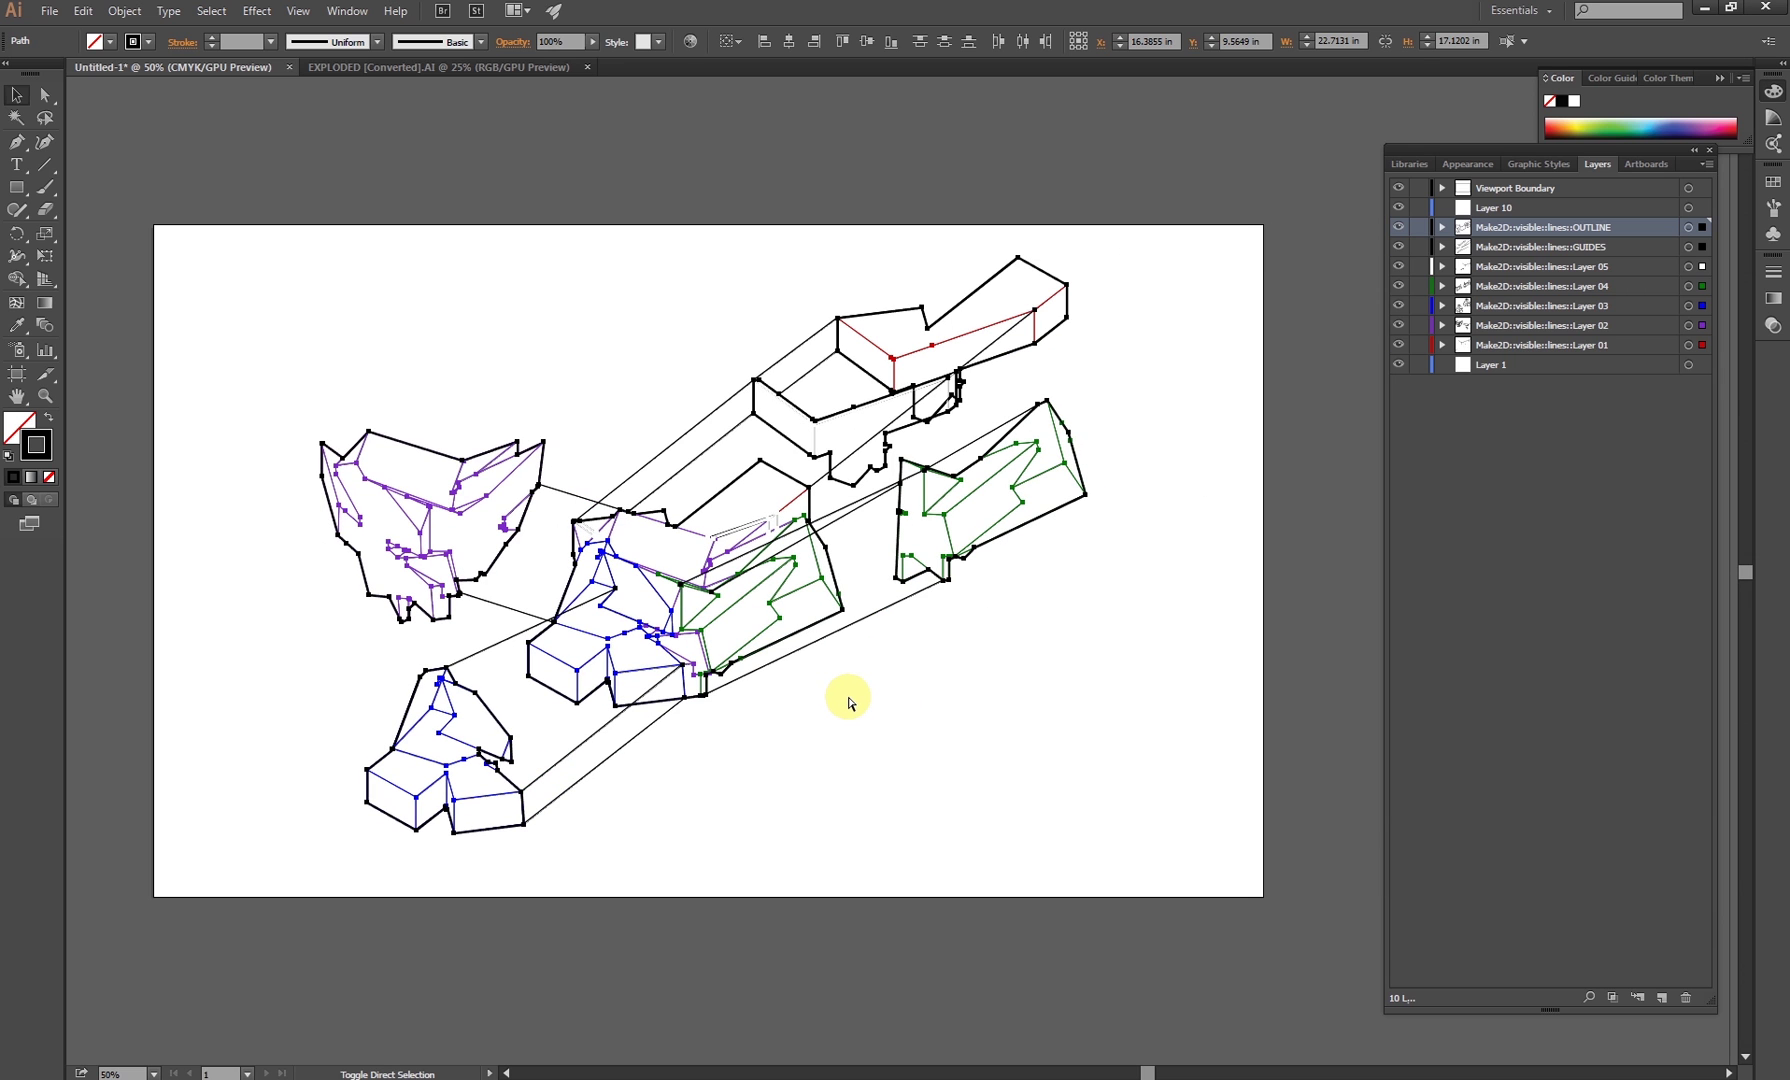
key("v")
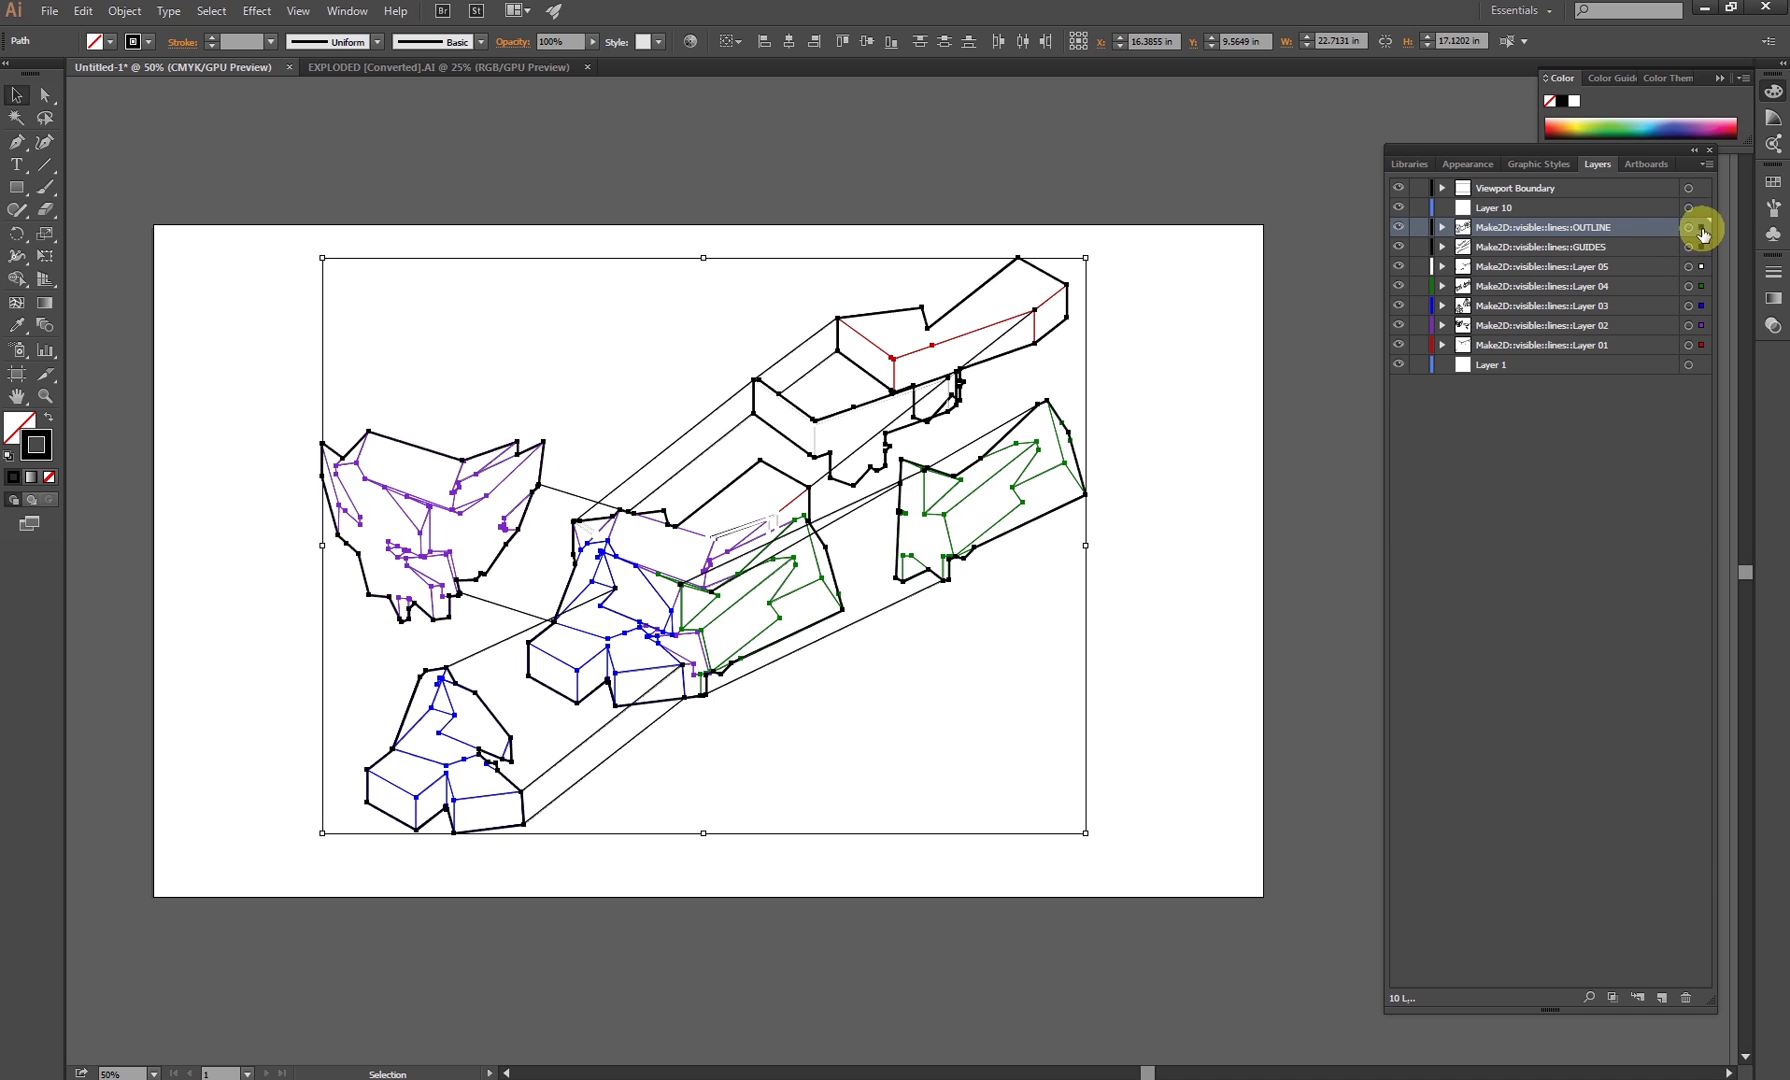
Move the selected linework copies from the Make2D layers onto Layer 10
left_click_drag(1702, 226, 1702, 207)
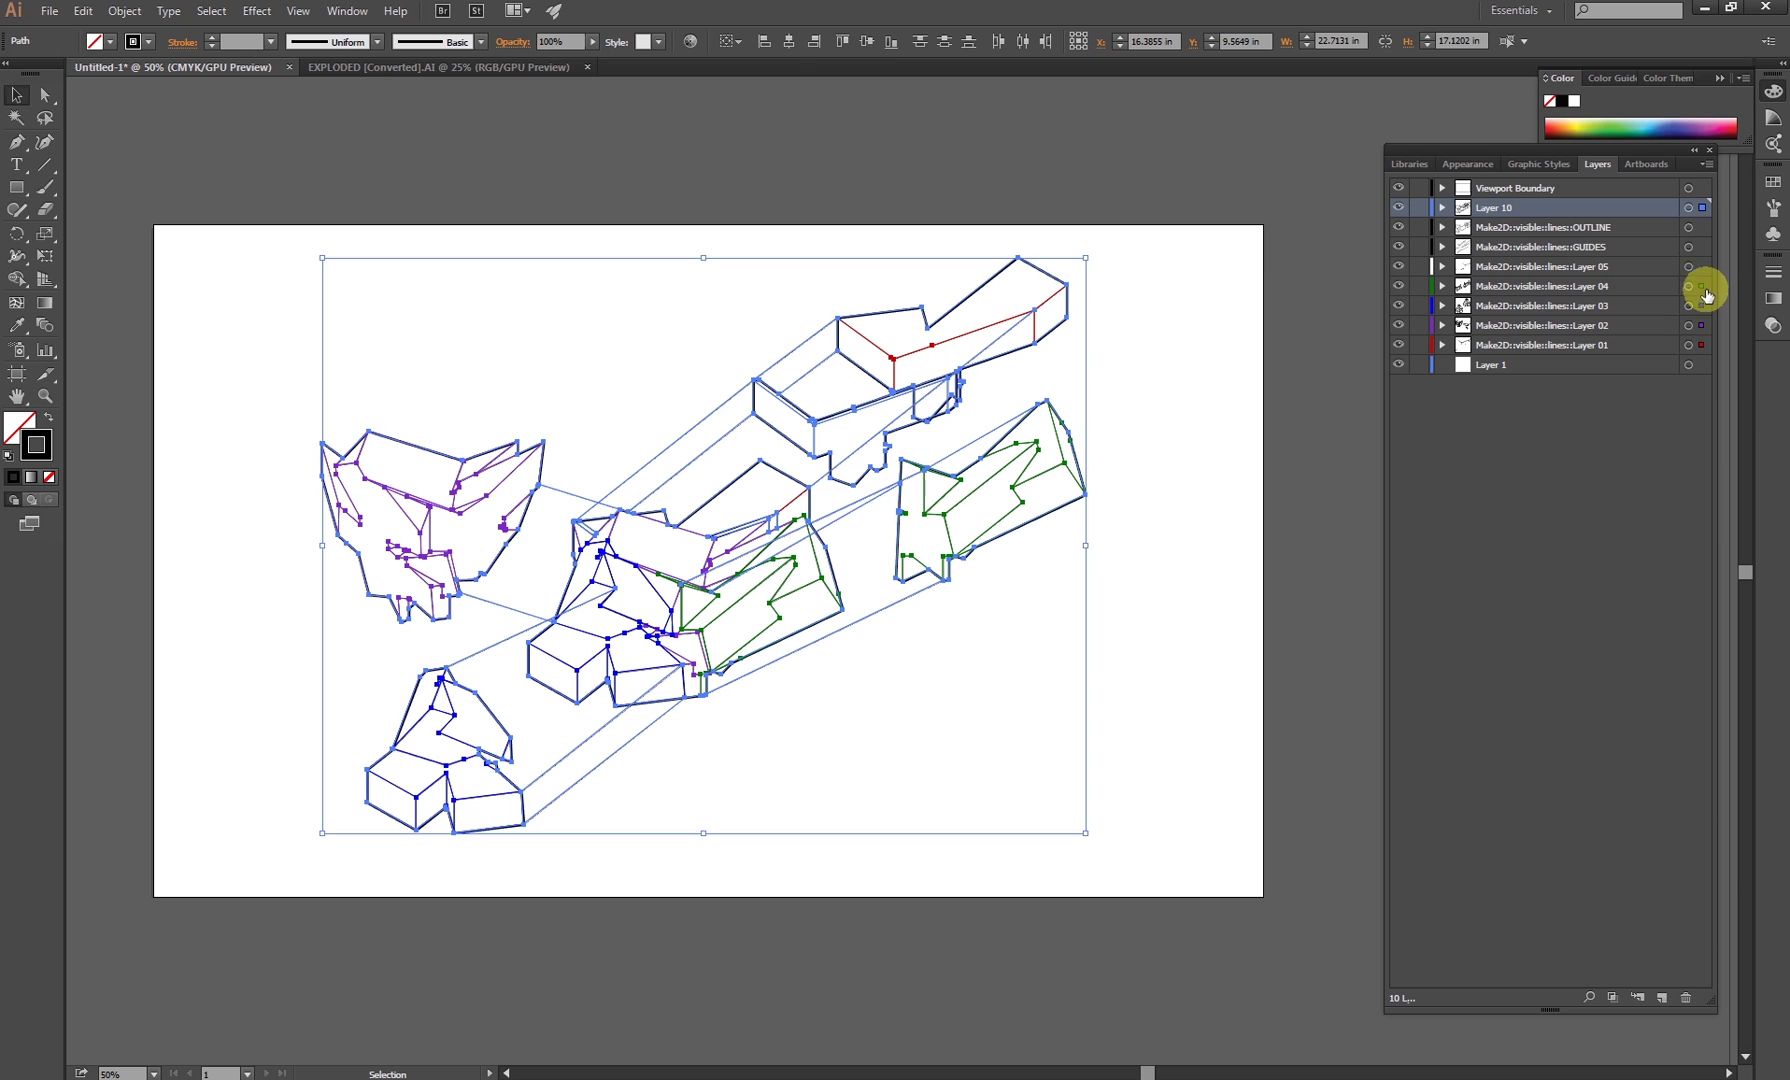
left_click_drag(1702, 290, 1702, 207)
left_click_drag(1701, 302, 1702, 207)
left_click_drag(1702, 345, 1703, 207)
Lock every layer except Layer 10 and deselect the linework
left_click_drag(1418, 233, 1424, 370)
left_click(1418, 188)
scroll(1060, 468, "left", 3)
left_click(1050, 705)
left_click(909, 594)
left_click(1030, 700)
Select all the linework on Layer 10 and convert it into a Live Paint group with the Live Paint Bucket
mouse_move(1334, 880)
left_mouse_down()
mouse_move(551, 280)
mouse_move(355, 222)
left_mouse_up()
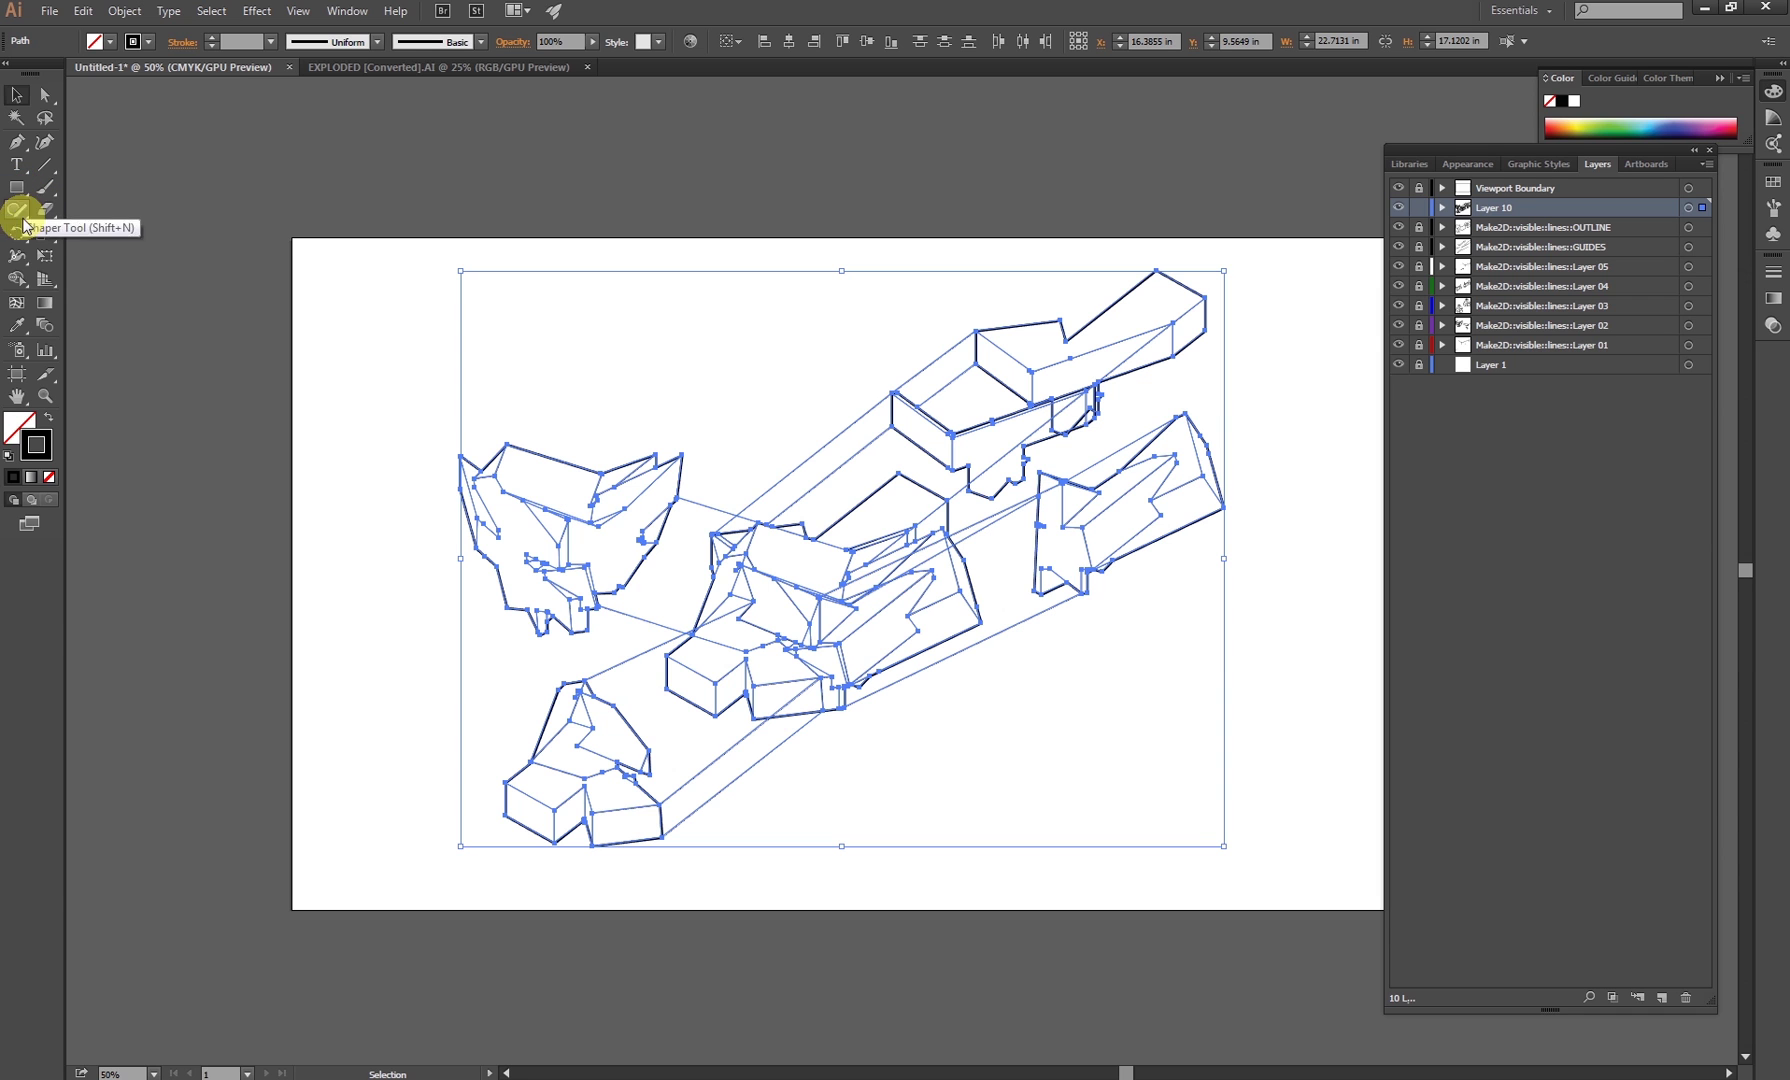
left_click(22, 277)
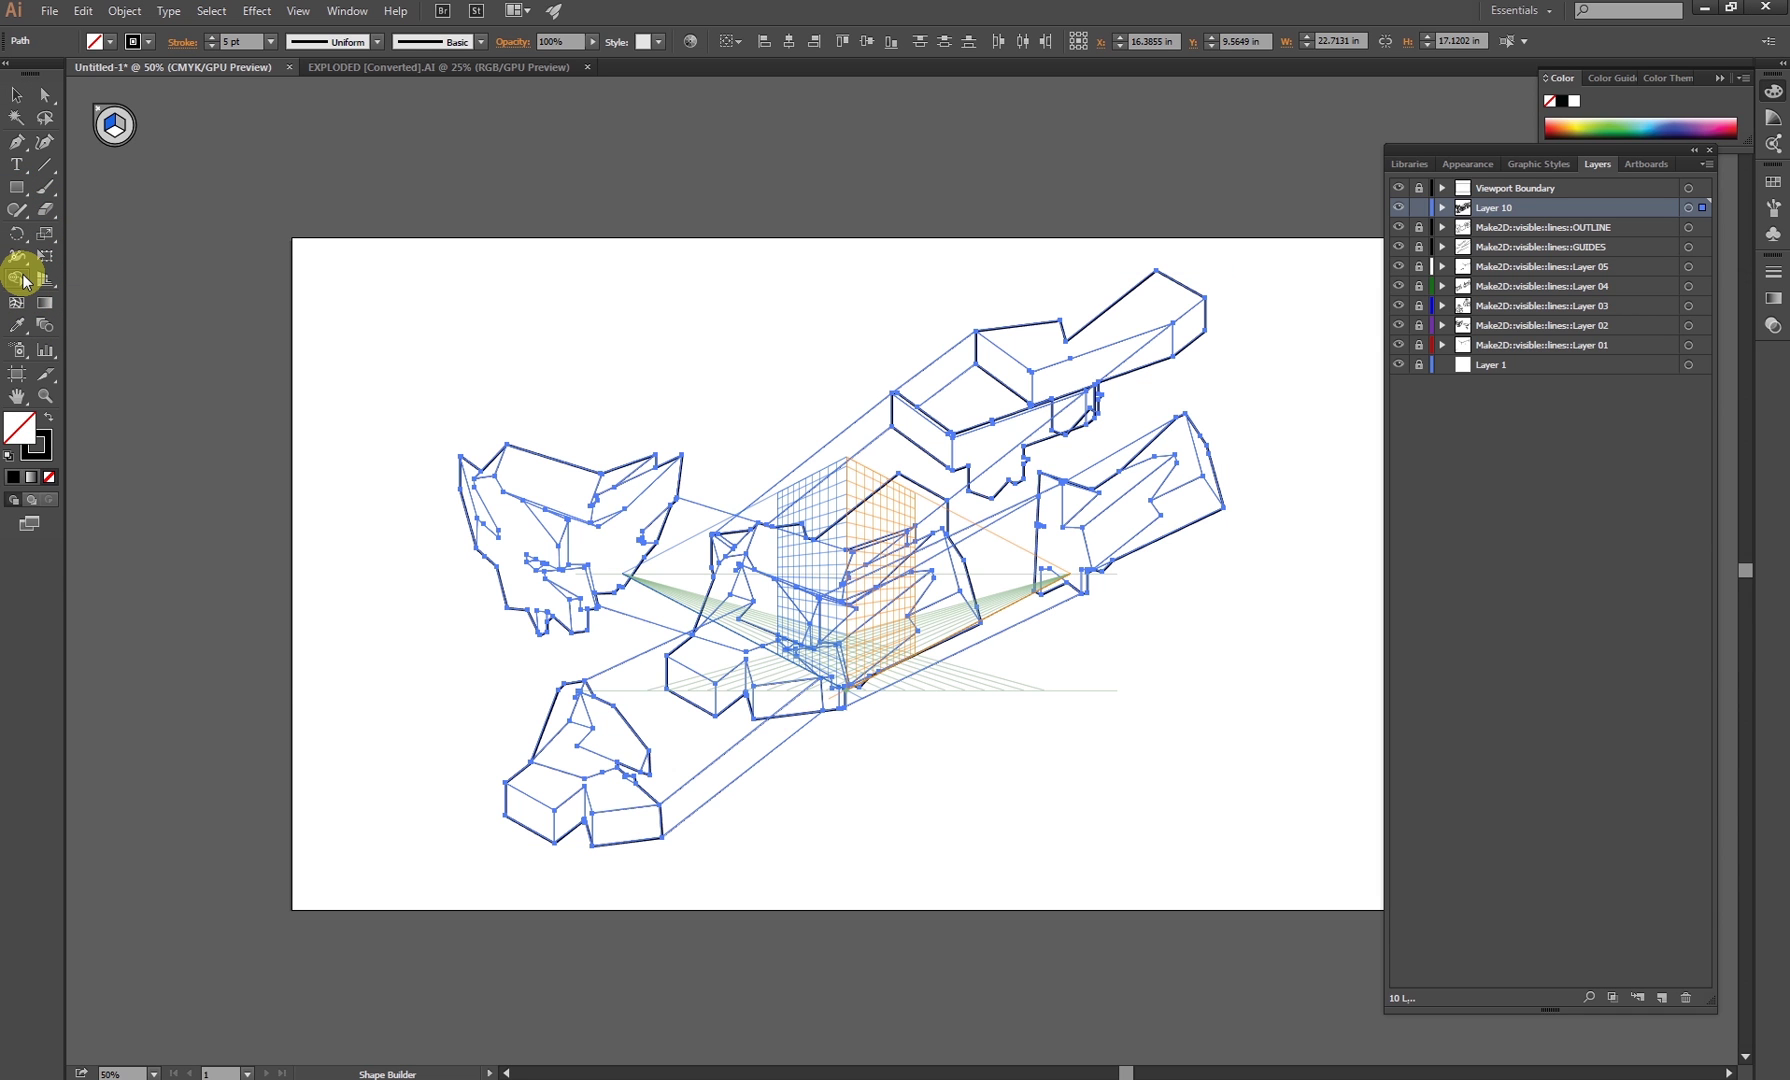
left_click(22, 278)
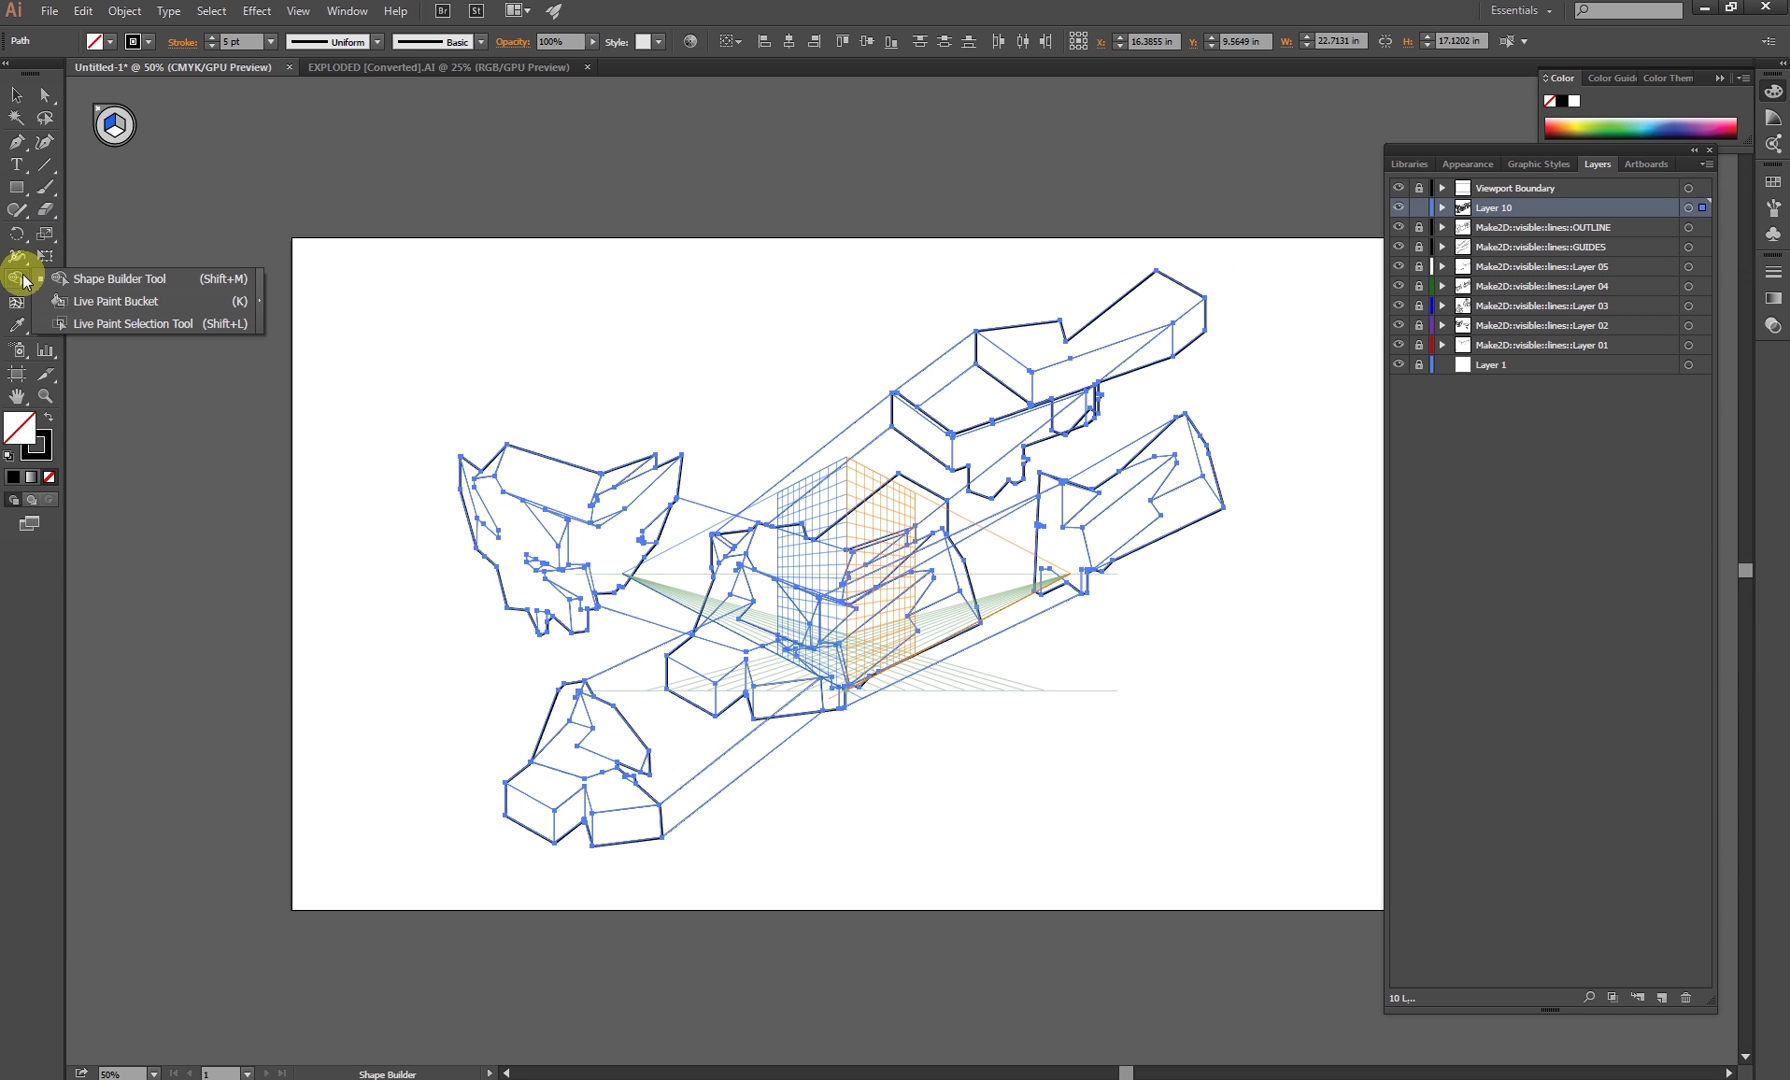
left_click(115, 302)
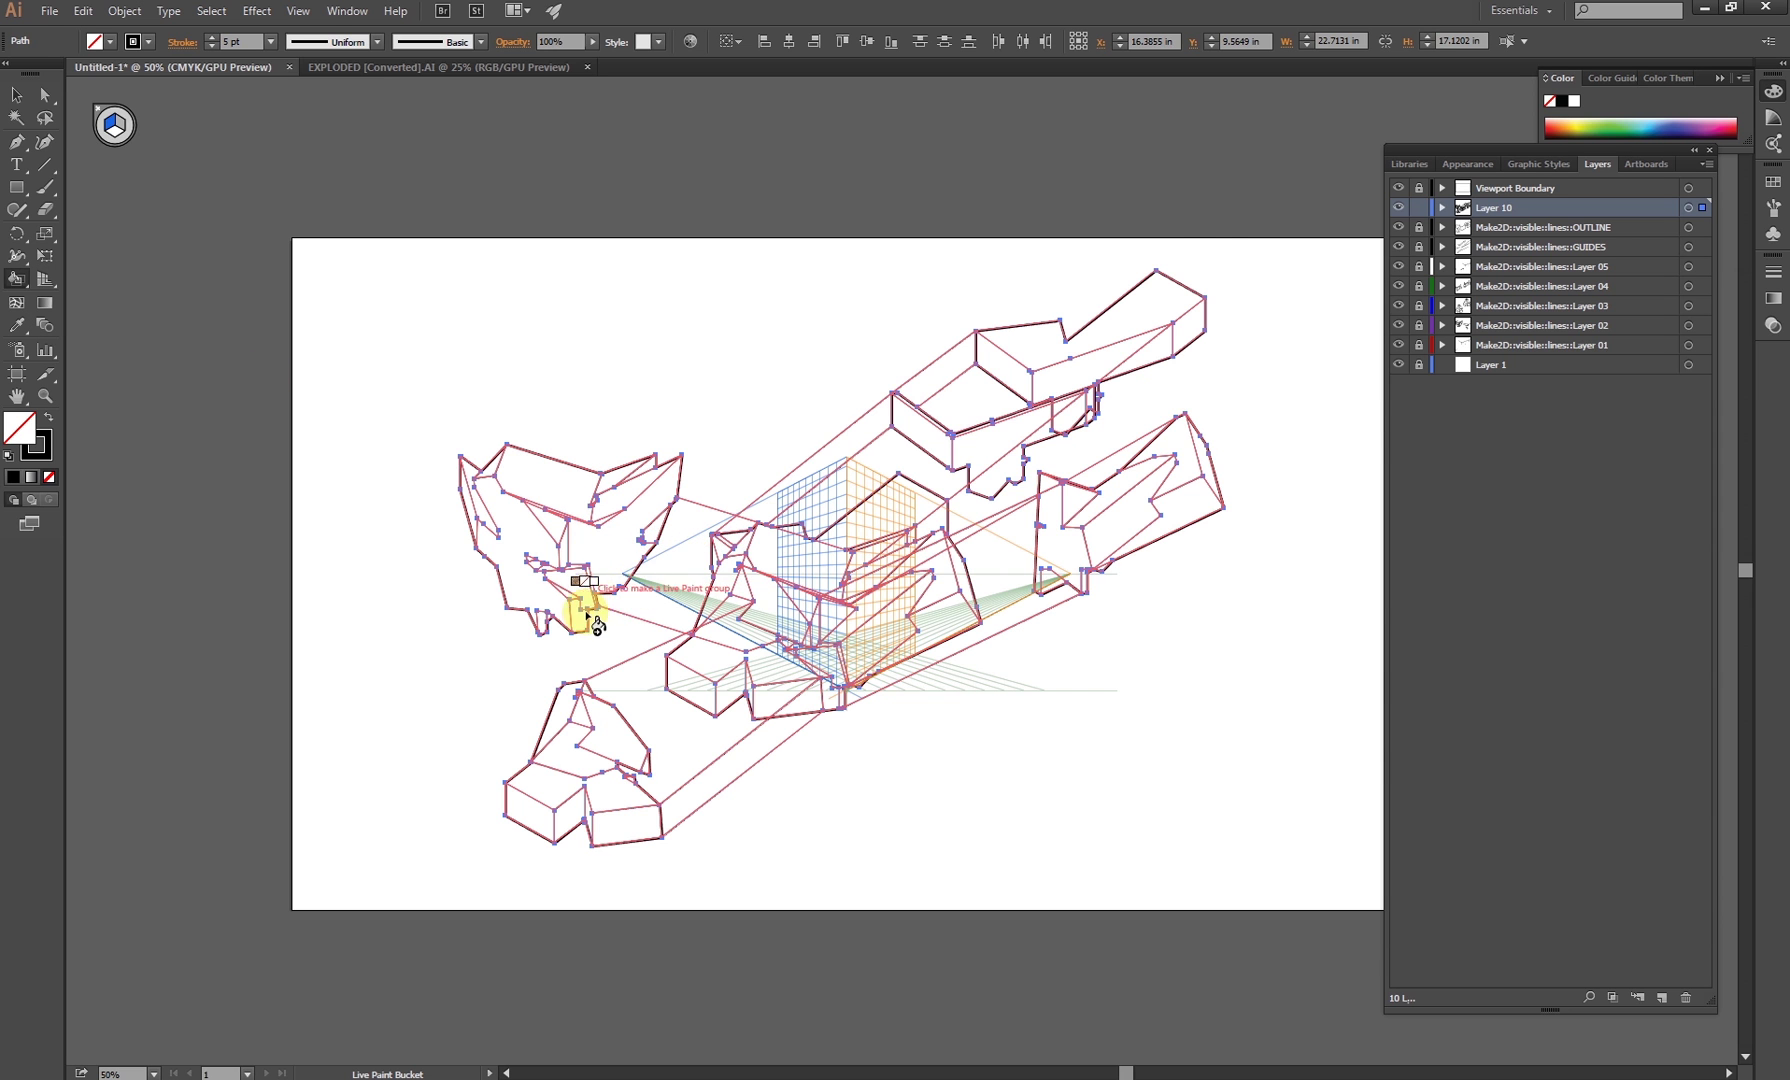
scroll(590, 600, "up", 2, "alt")
left_click_drag(602, 615, 406, 398)
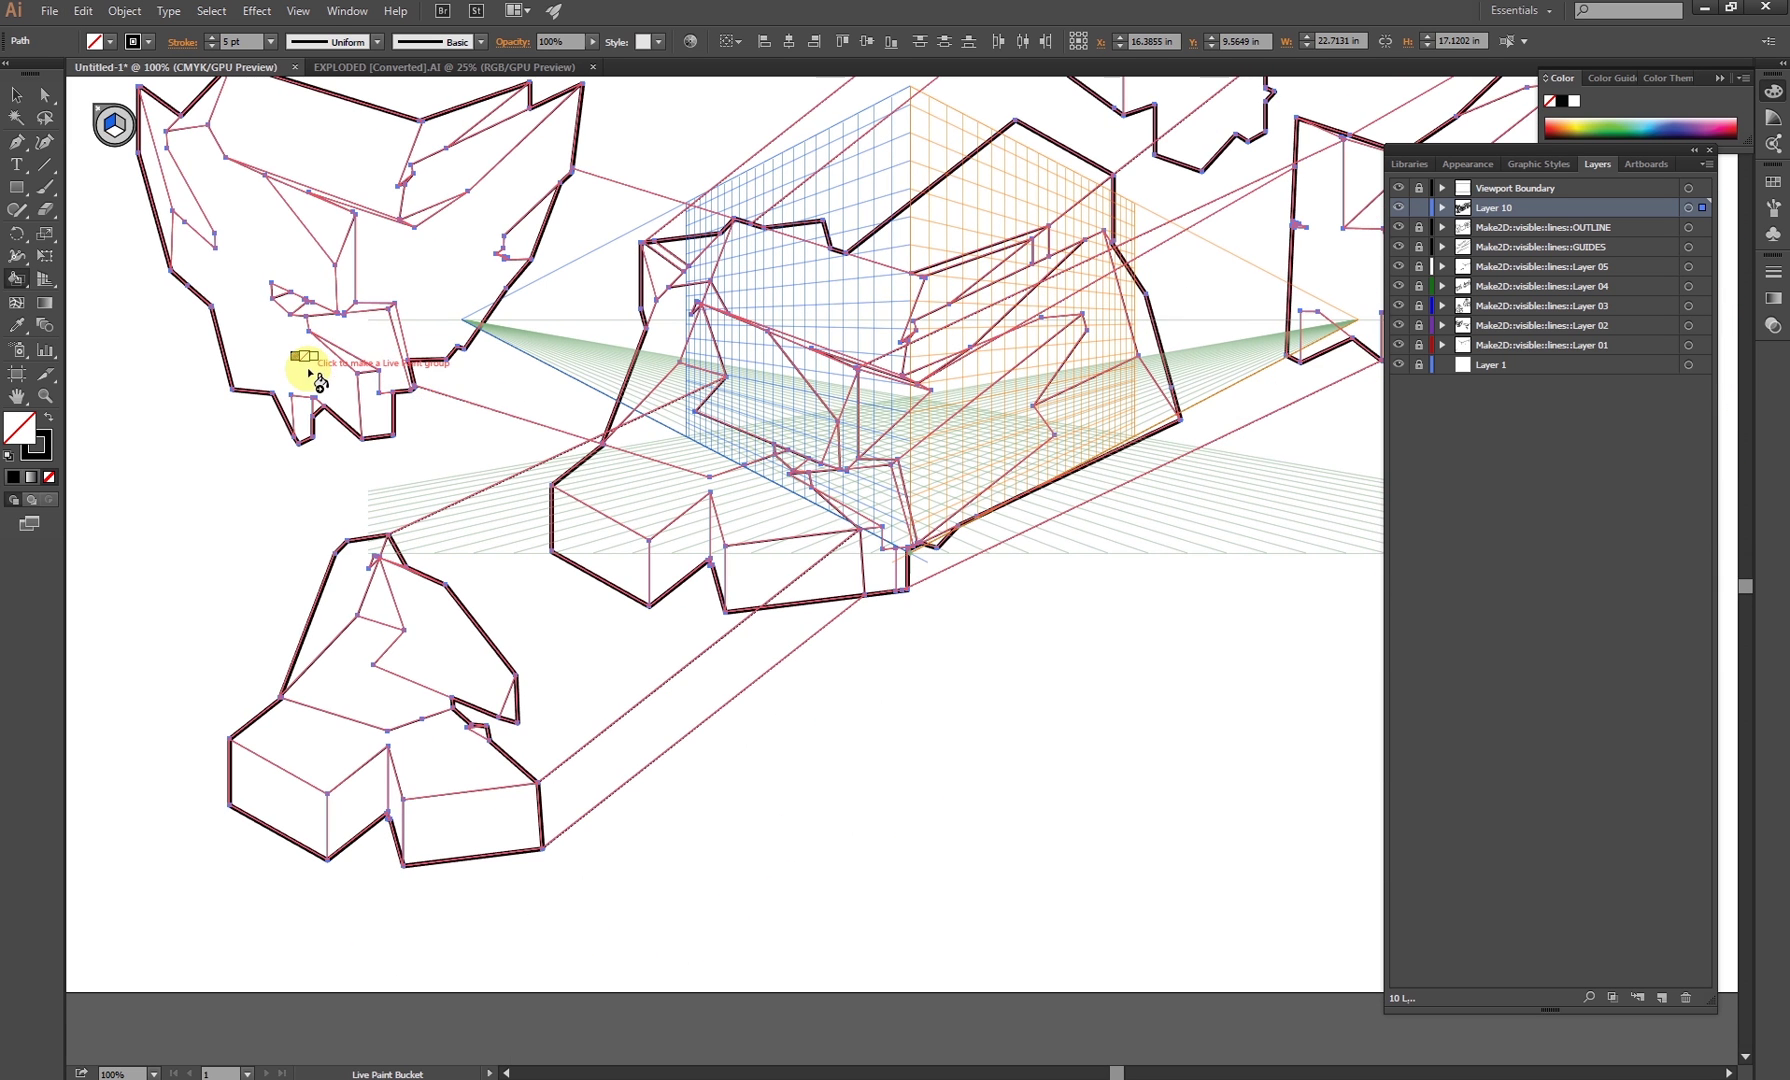
left_click(312, 372)
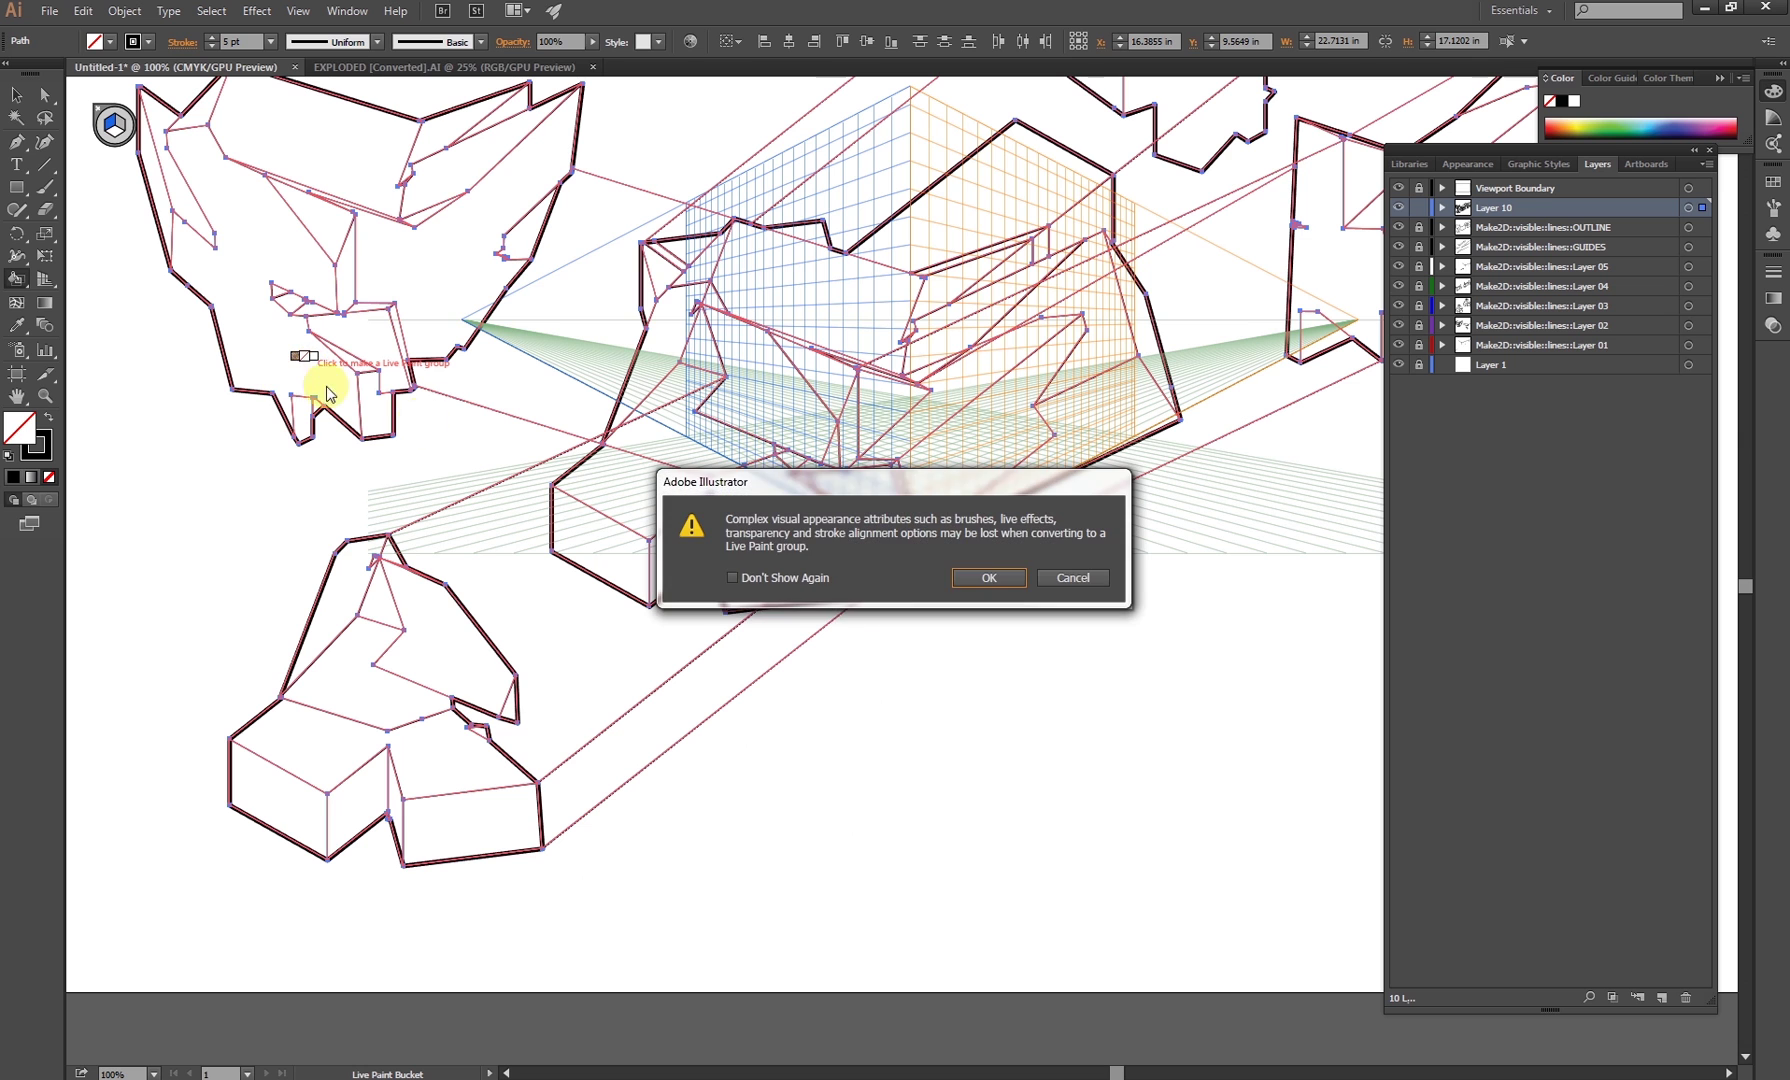
left_click(962, 582)
left_click_drag(282, 358, 465, 423)
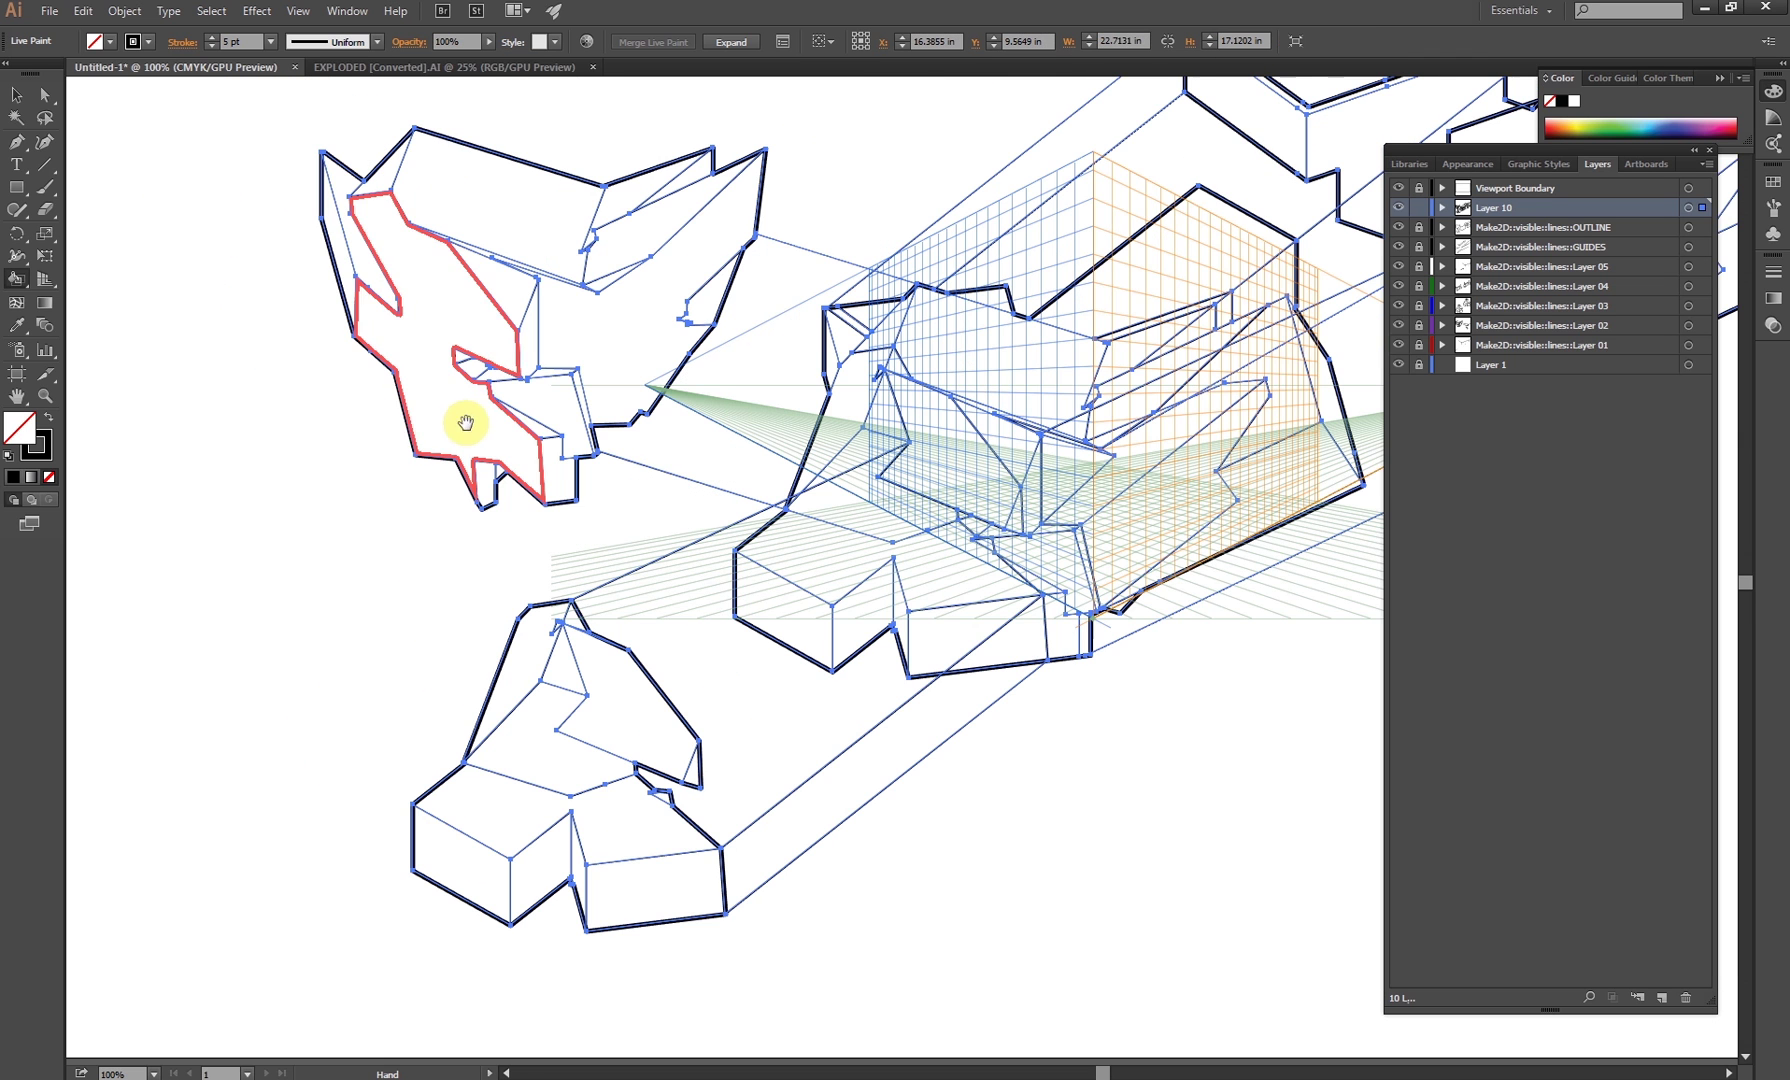
Swap to a black fill without stroke and paint the left cut faces of the rightmost exploded piece
left_click(48, 416)
left_click_drag(590, 525, 368, 479)
left_click_drag(685, 674, 549, 684)
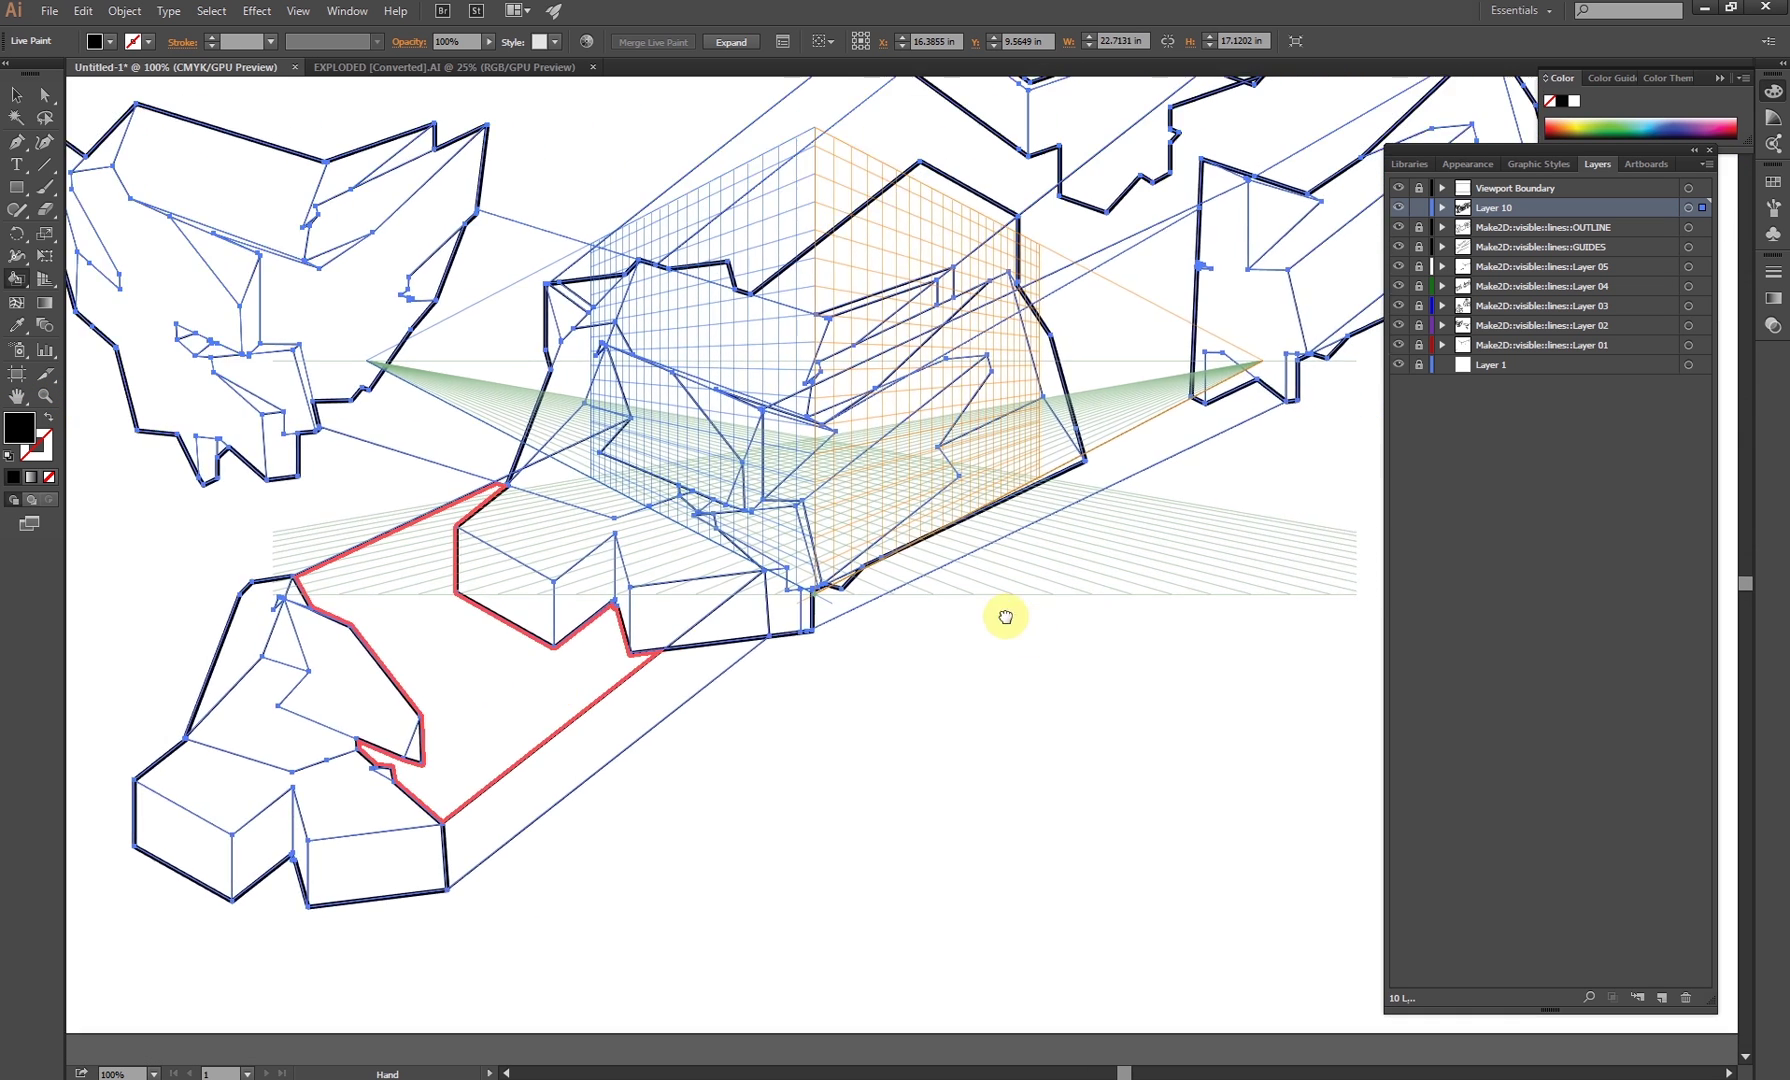
left_click_drag(1241, 394, 959, 536)
left_click(990, 458)
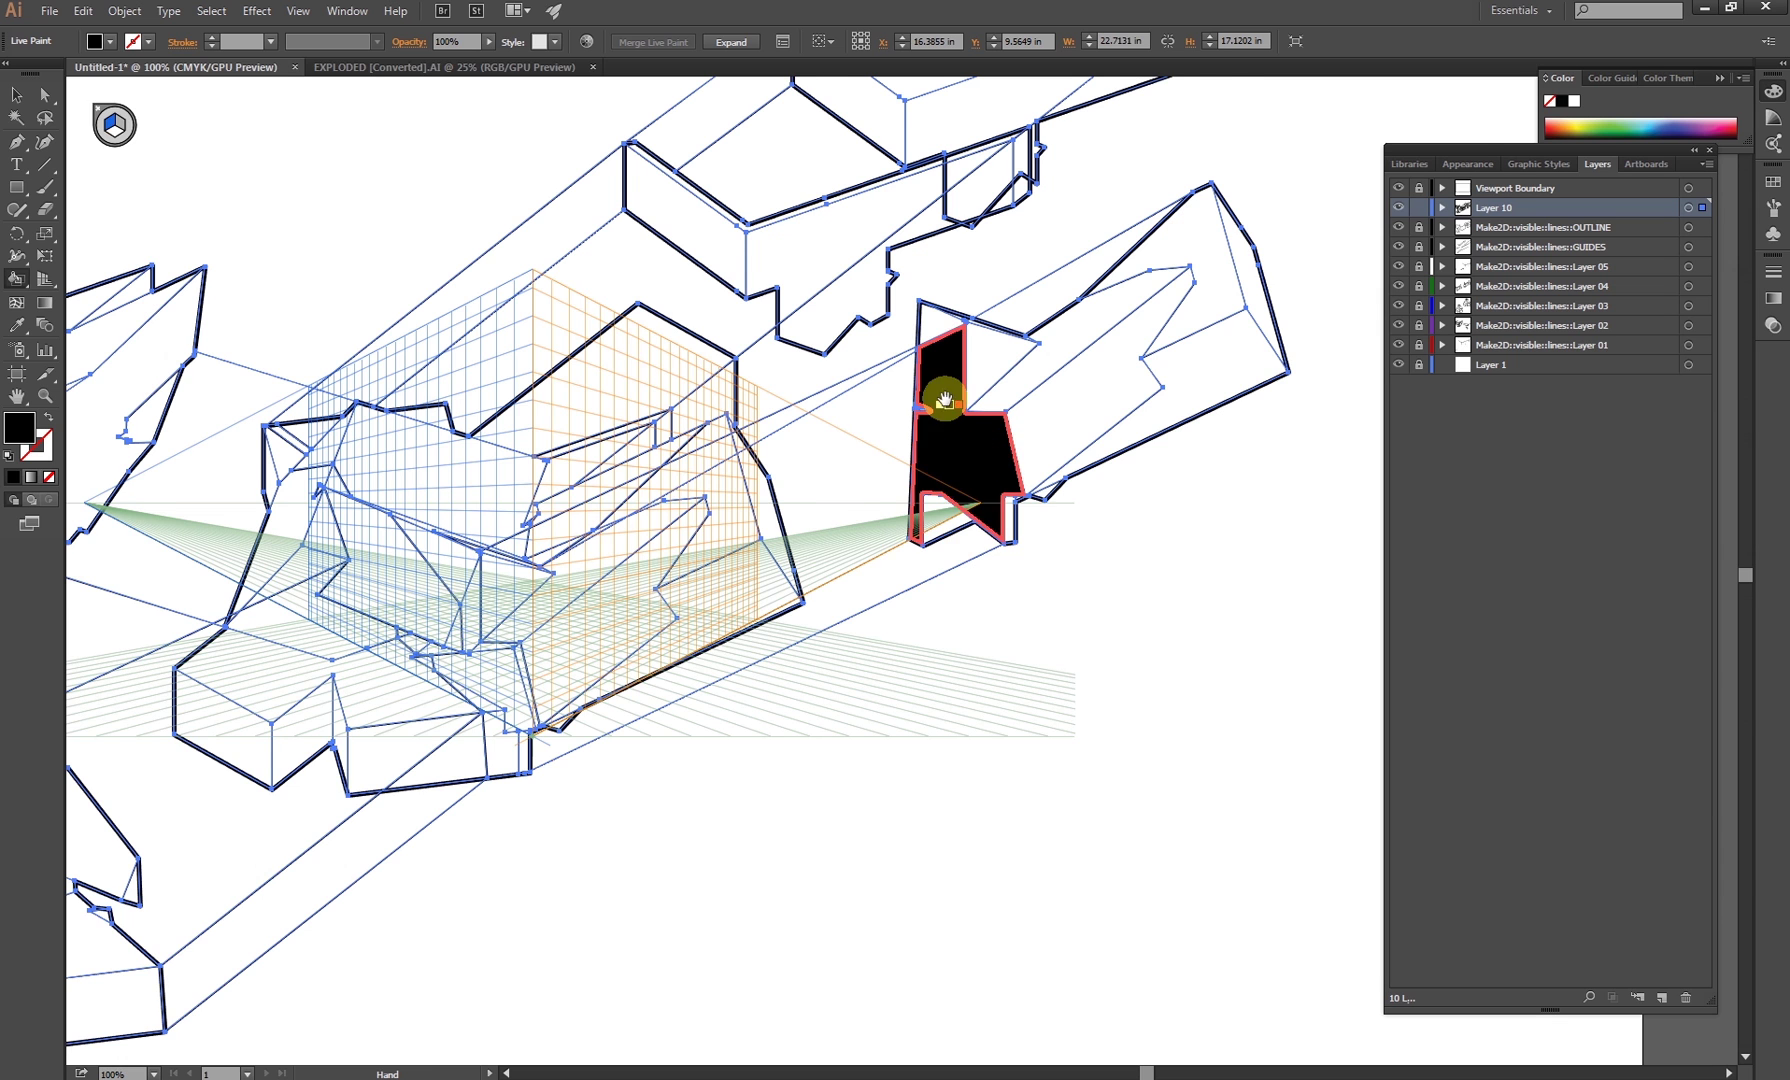
scroll(945, 380, "up", 1)
left_click(935, 380)
Paint the front and side faces of the piece below the topmost bar black, including its jagged lower part
scroll(860, 484, "up", 3)
scroll(860, 484, "left", 2)
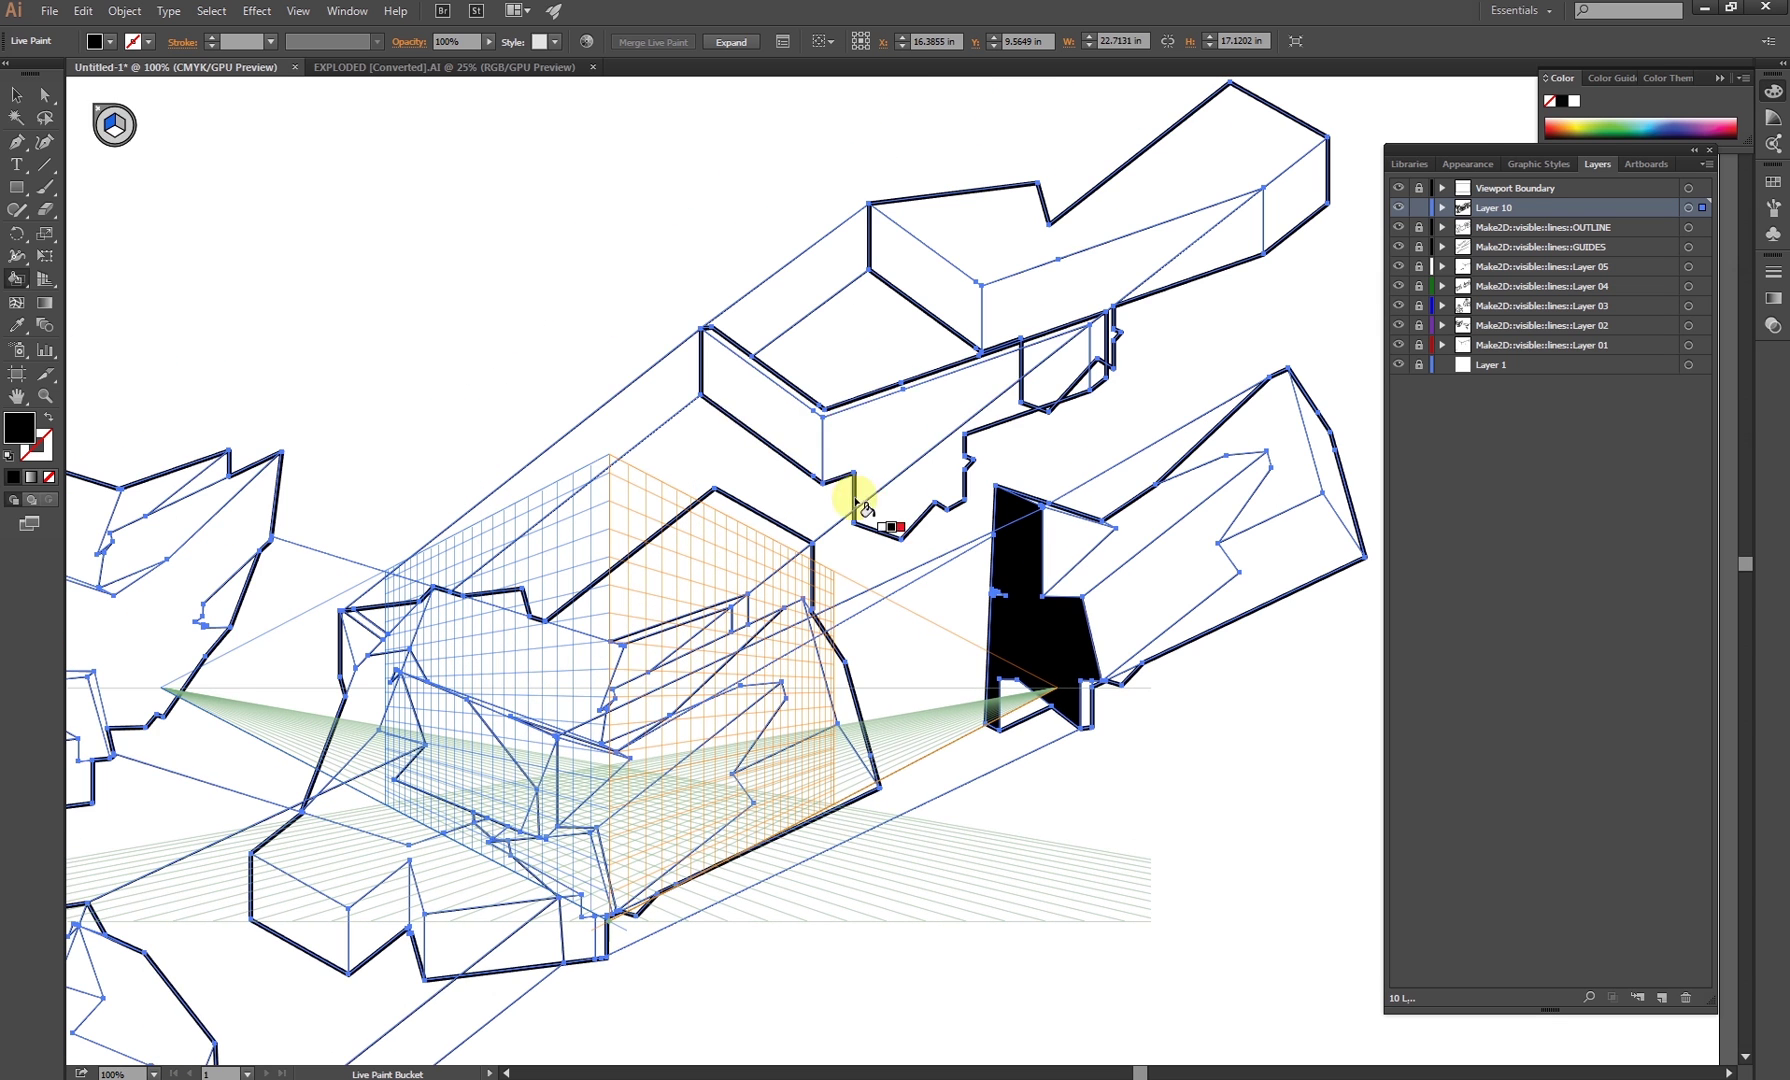
left_click(796, 448)
left_click(895, 455)
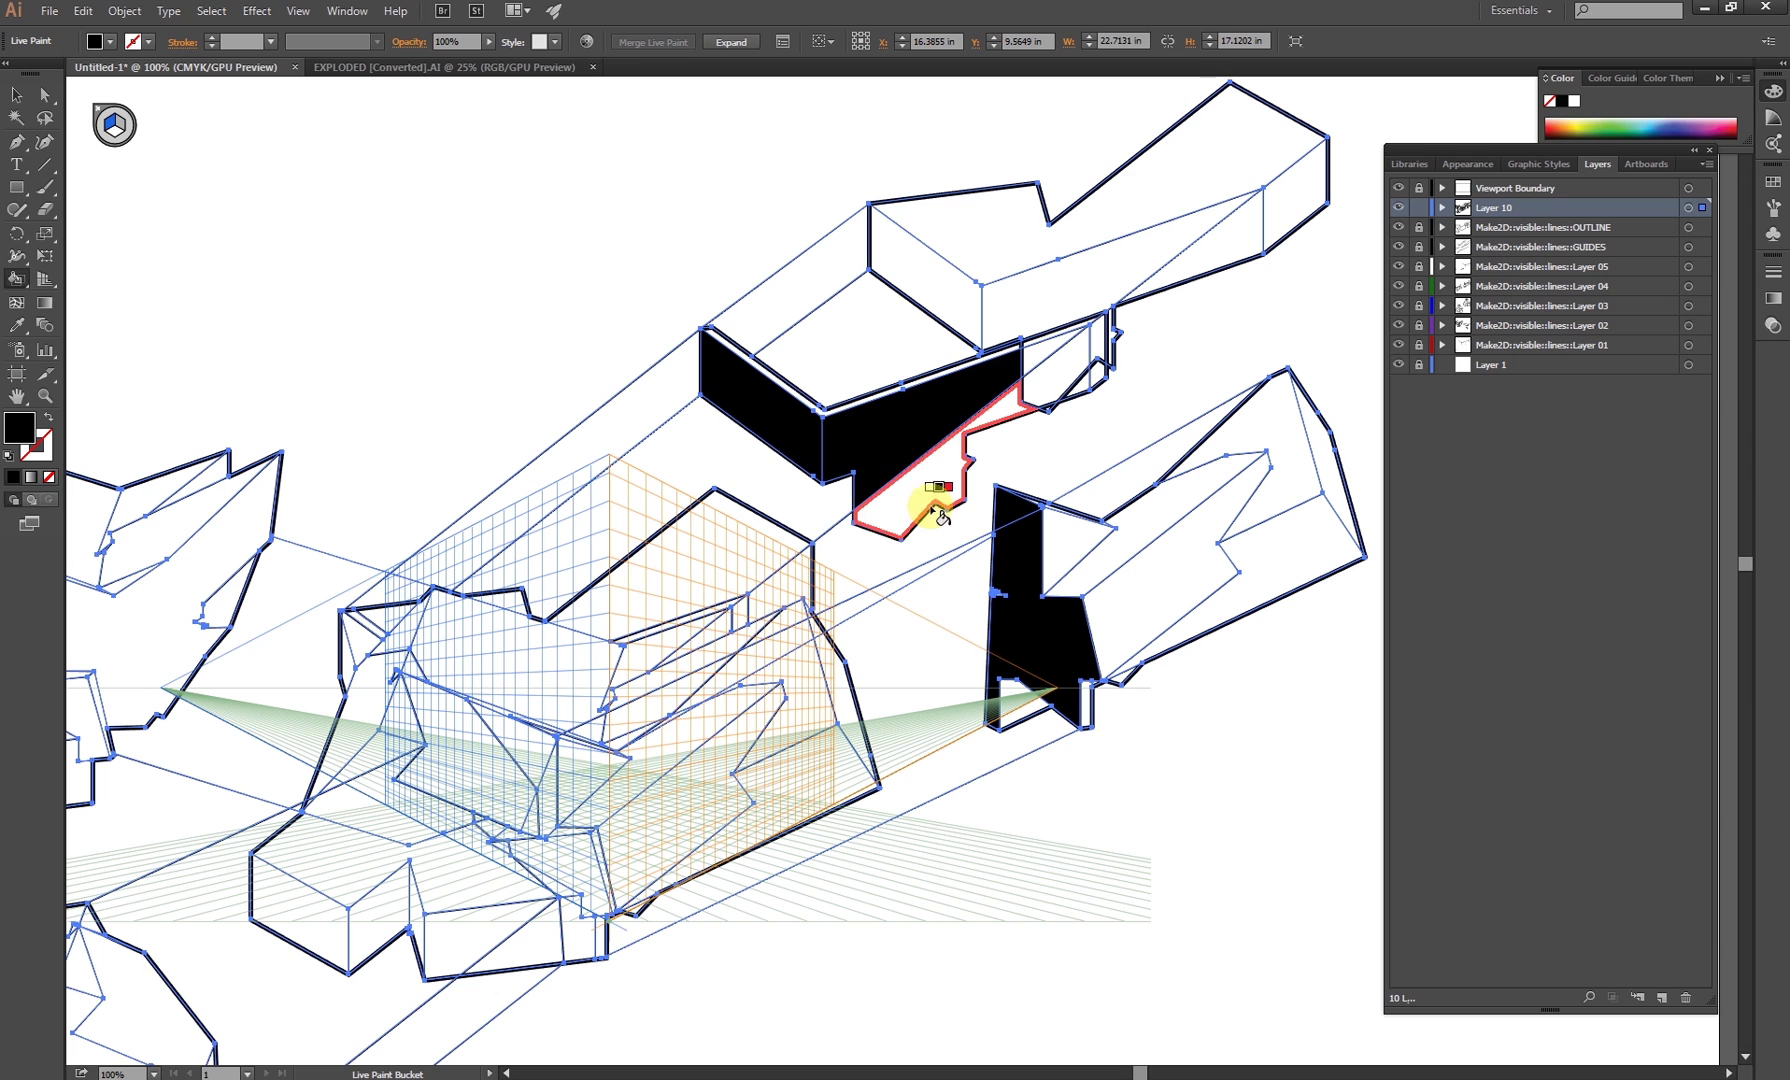
left_click(935, 500)
left_click(1055, 396)
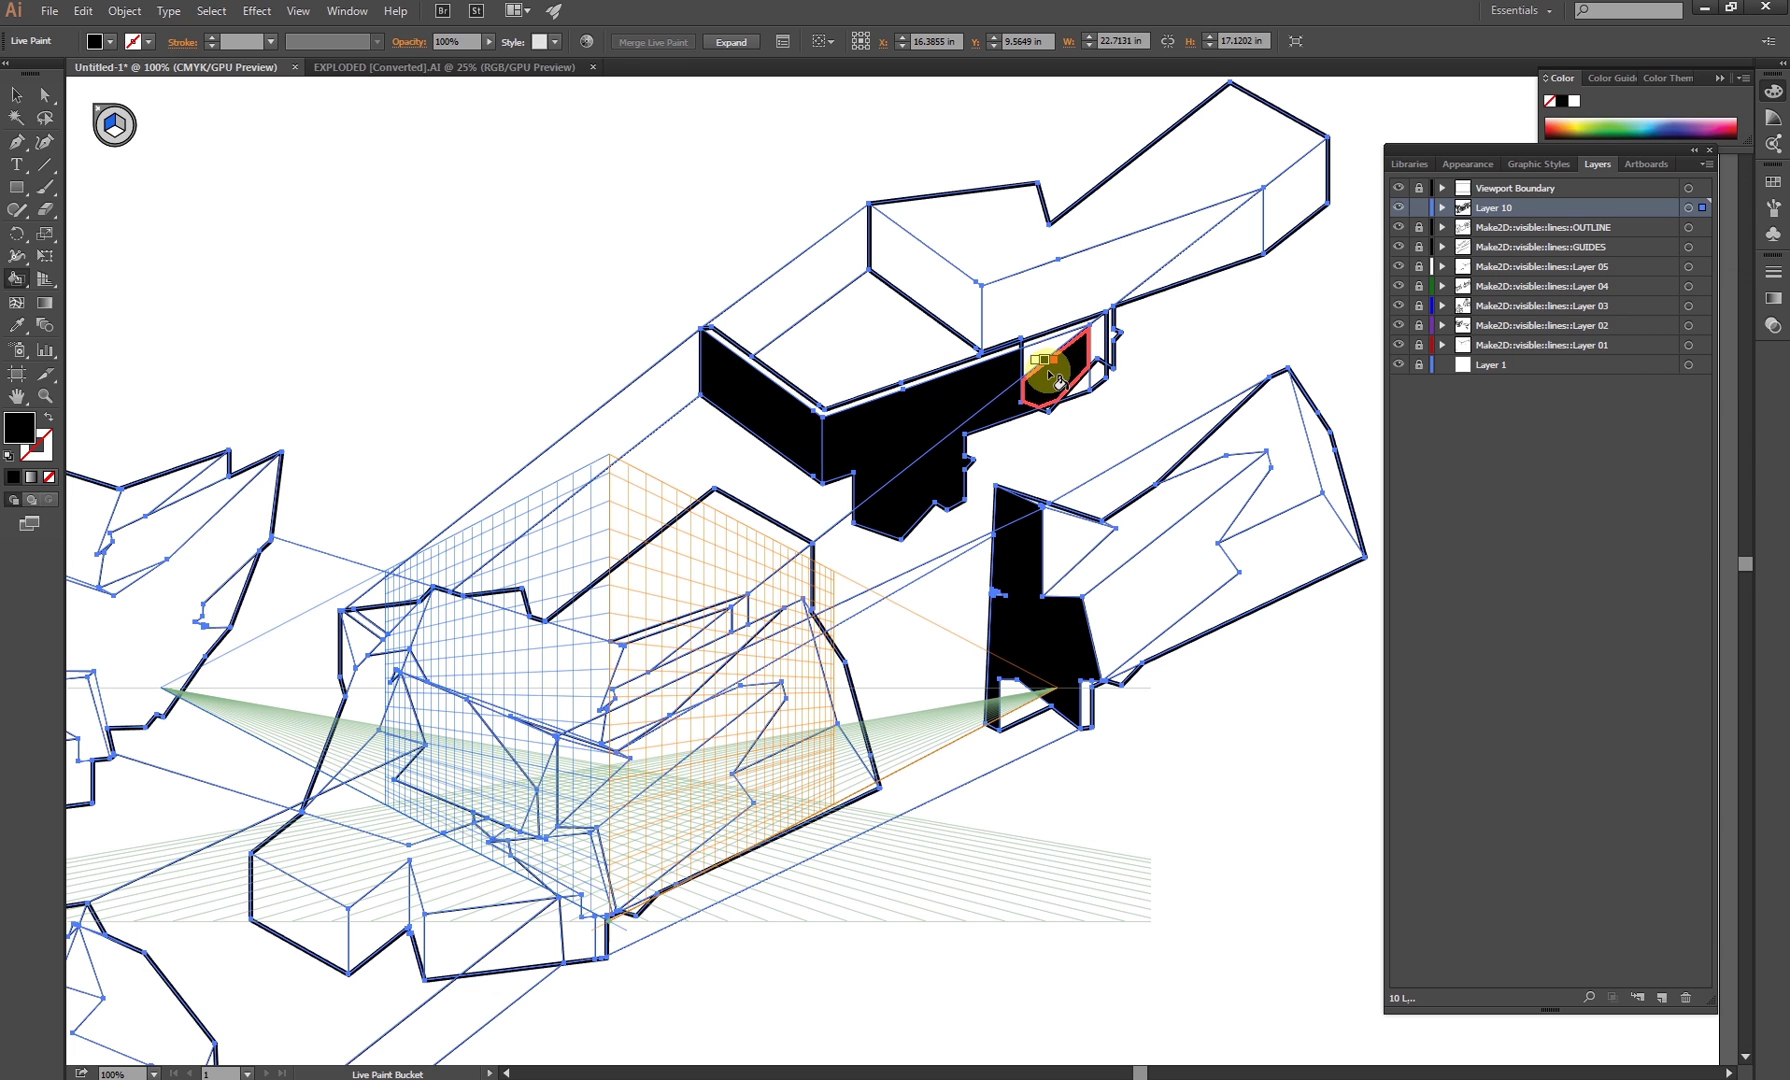
Paint the front and side faces of the topmost exploded bar black
left_click(1059, 288)
left_click(968, 290)
left_click(1213, 258)
Paint the cut faces of the upper-left wing-shaped exploded piece black
left_click_drag(752, 398, 1048, 346)
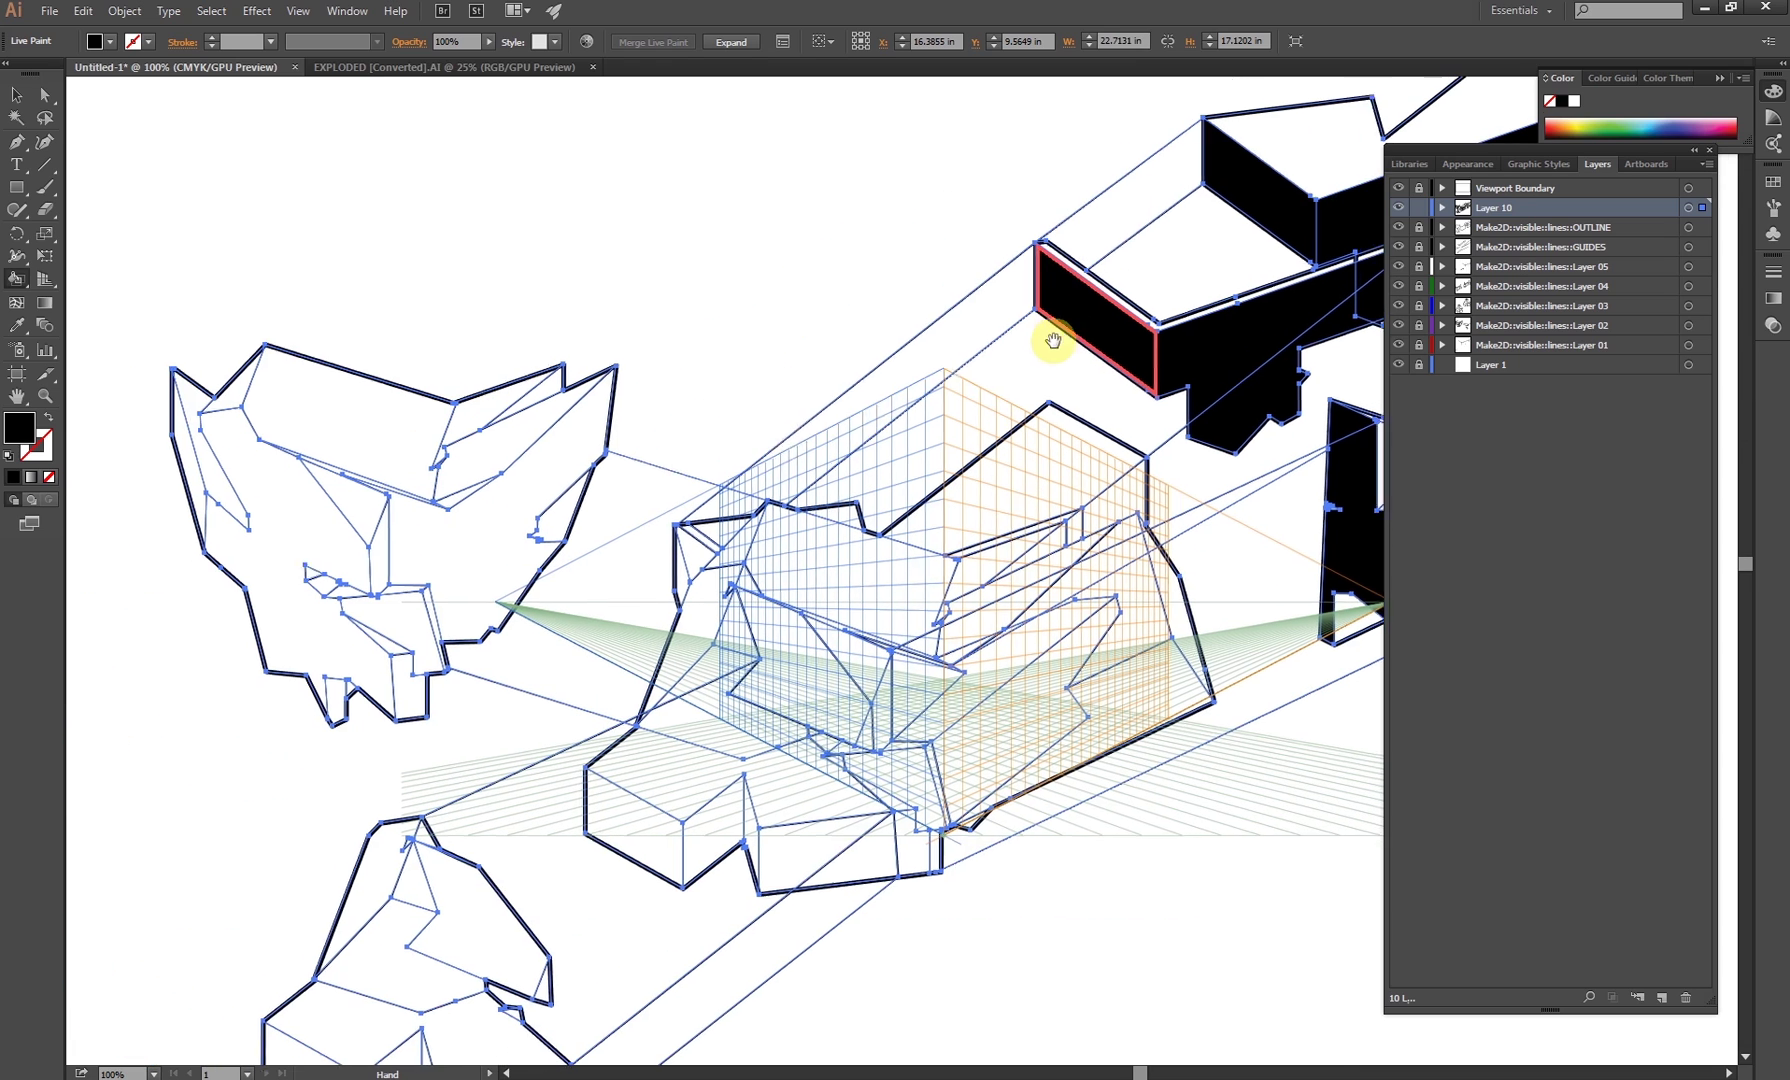
left_click(560, 487)
scroll(600, 570, "down", 4)
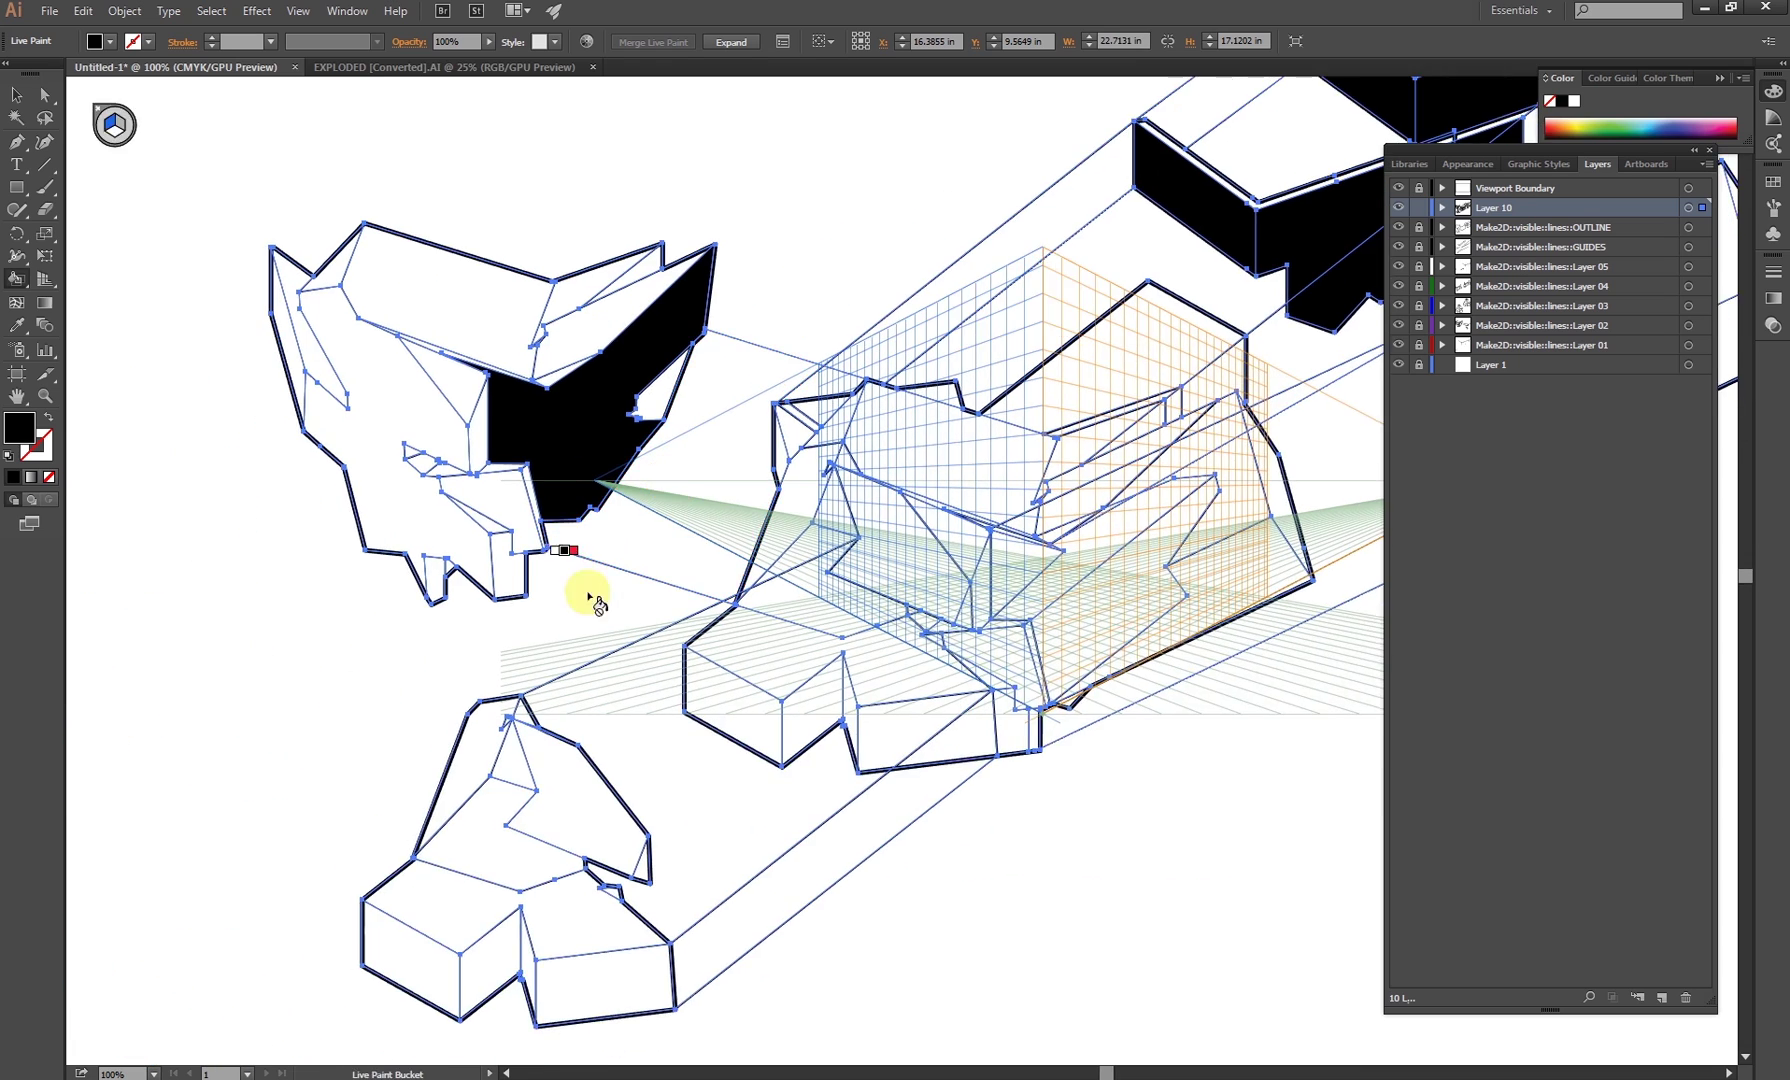
left_click(476, 430)
left_click(438, 418)
left_click(395, 358)
Paint the lower-left exploded piece's angular recessed face and its two front block faces black
left_click_drag(591, 627, 631, 451)
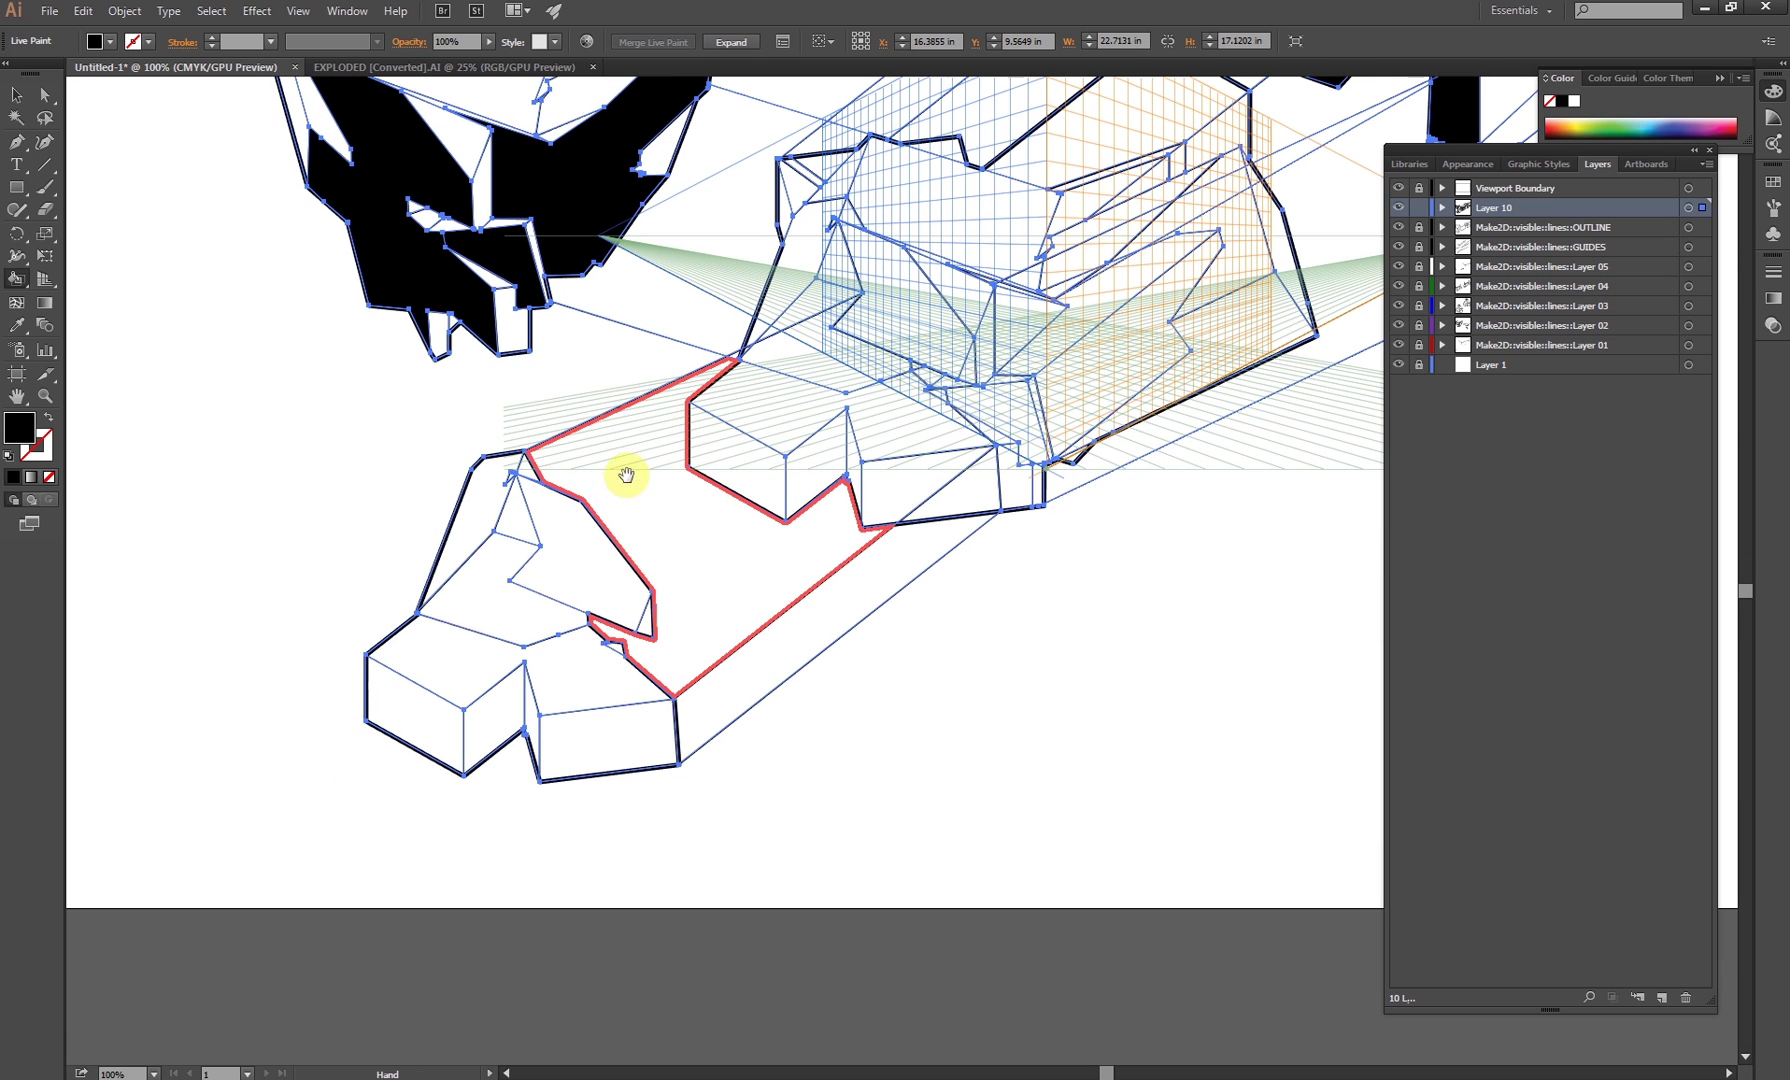
left_click(496, 599)
left_click(589, 755)
left_click(451, 736)
Paint the front faces of the two low blocks on the central assembled piece black, including the narrow end strip
left_click_drag(588, 638, 276, 706)
left_click(610, 568)
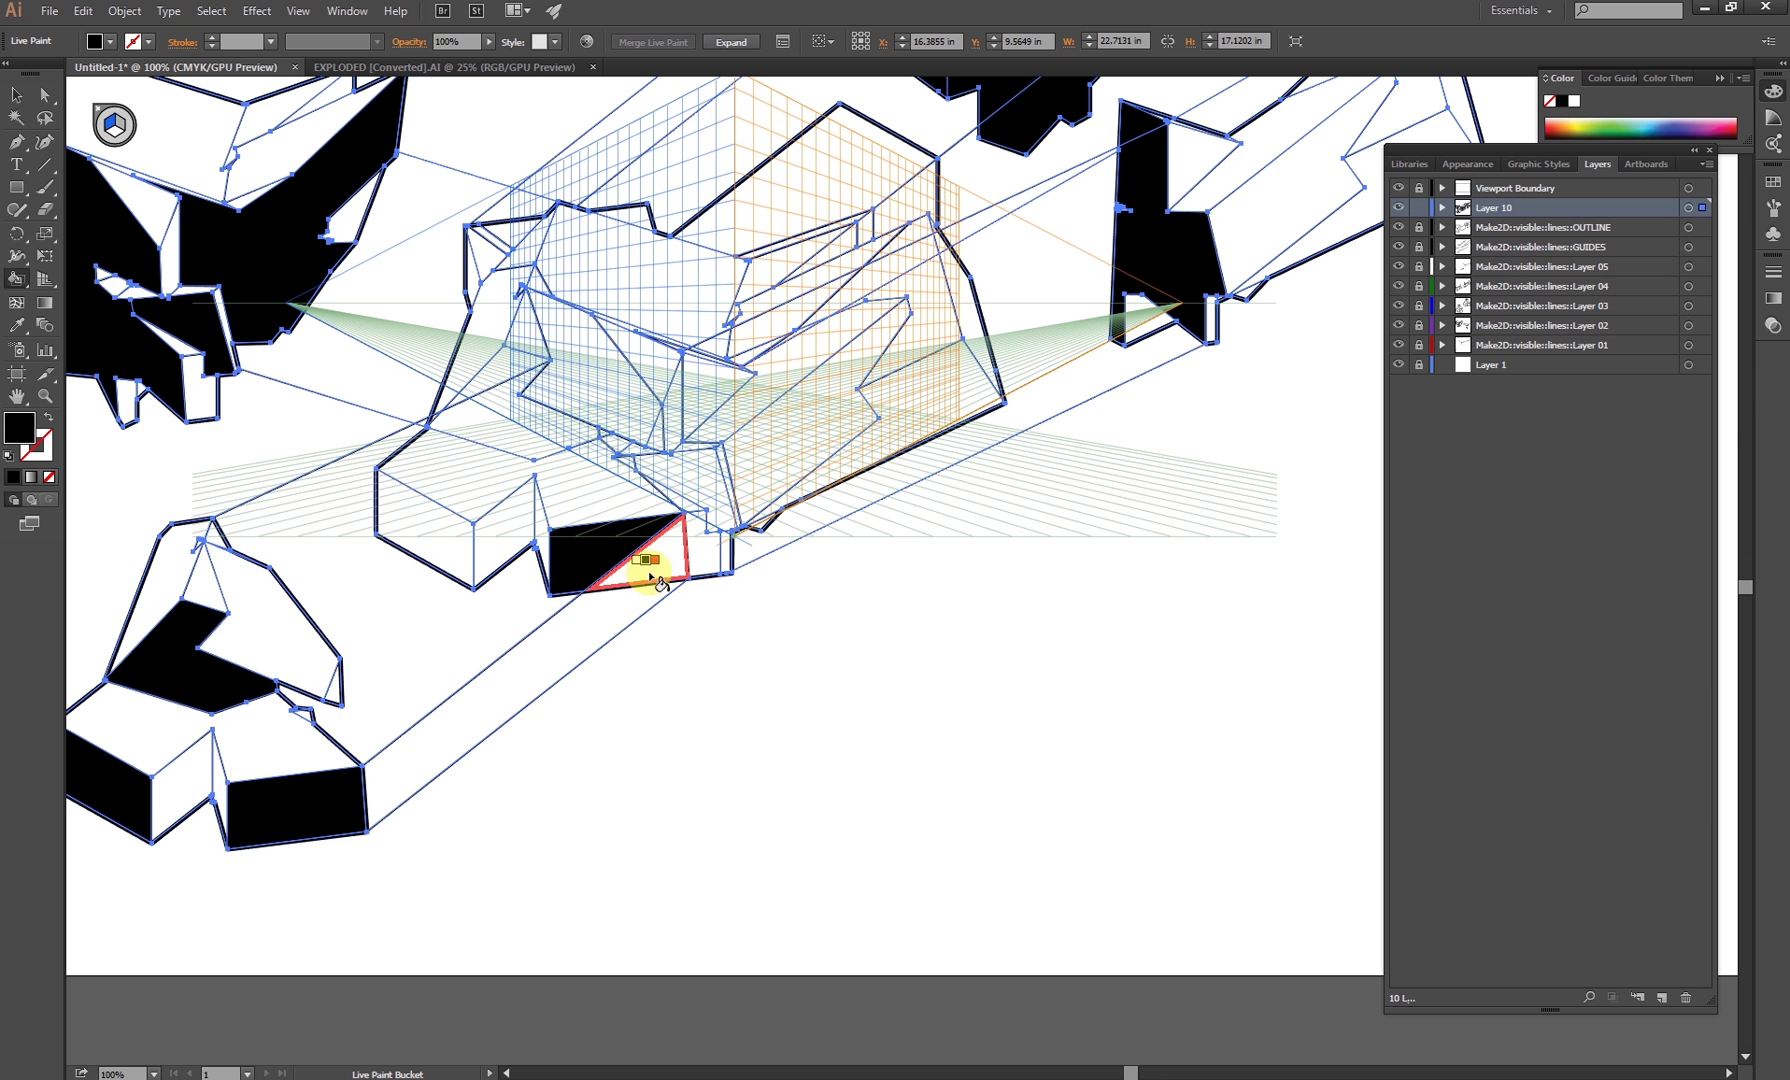
left_click(722, 553)
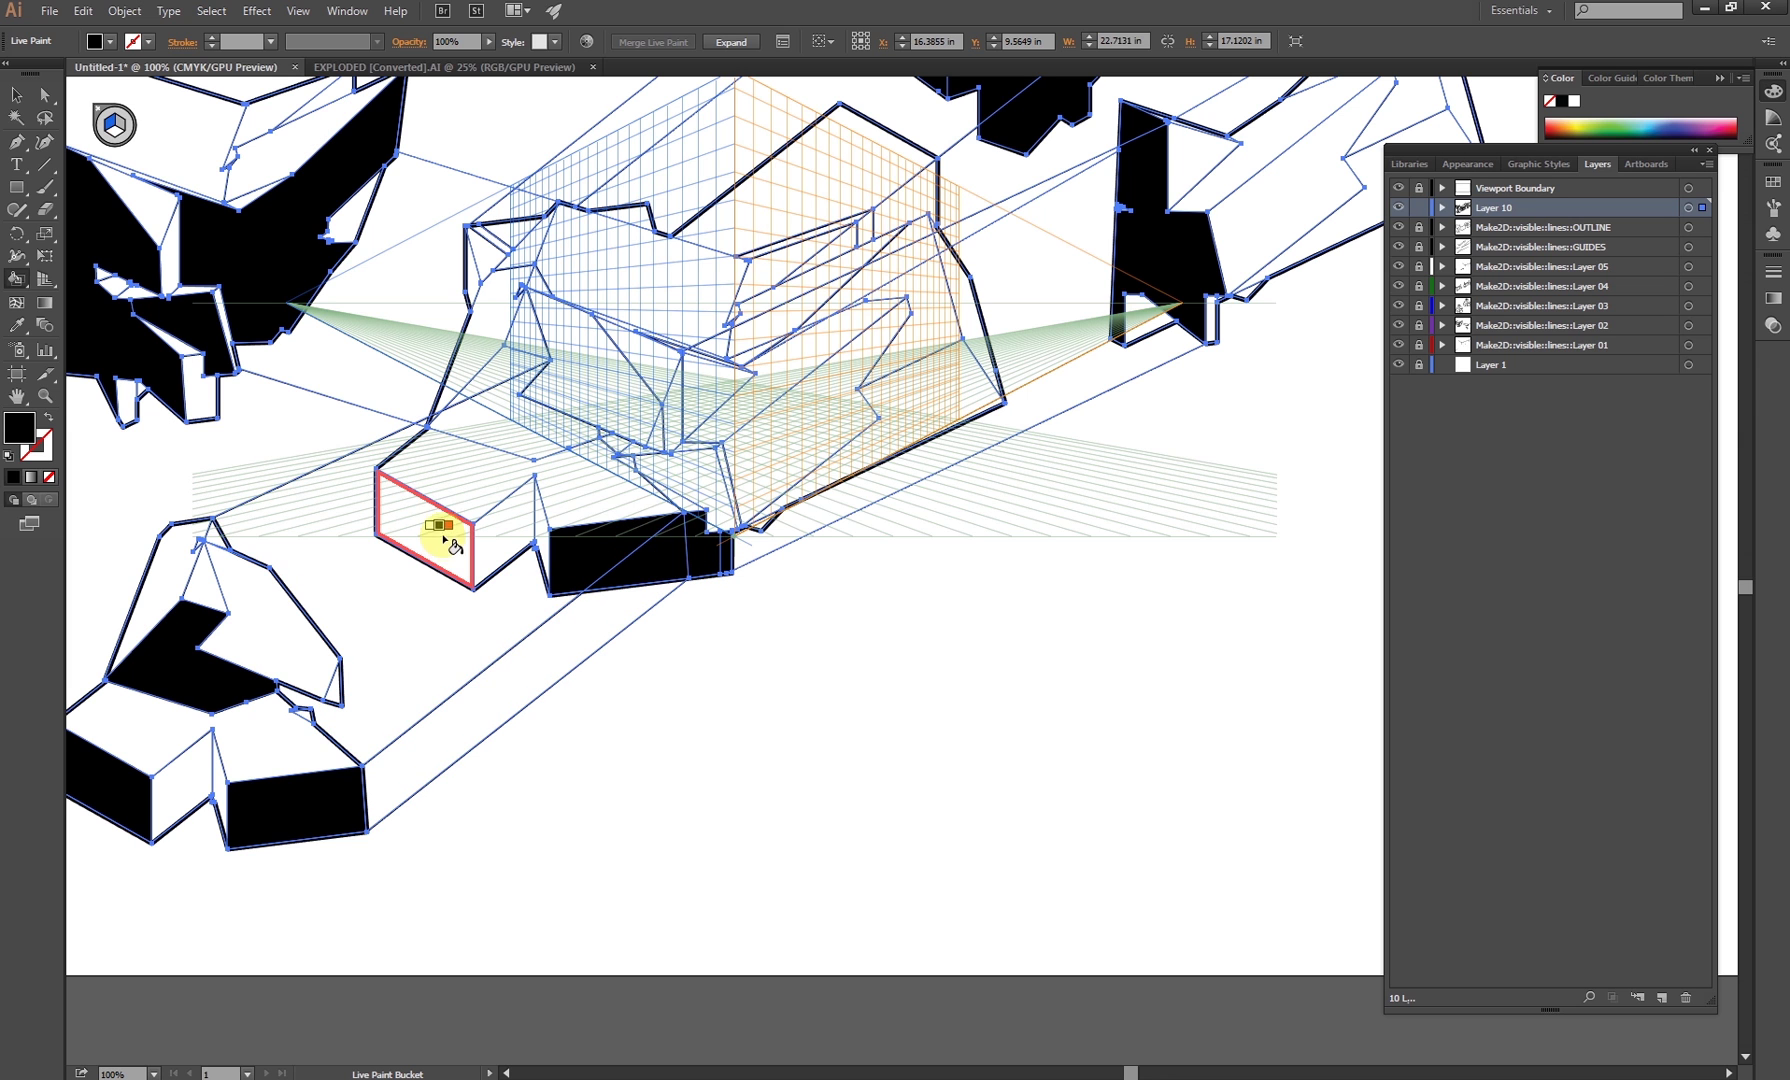
left_click(449, 548)
Switch from the Live Paint Bucket to the Selection tool and deselect the painted artwork
left_click_drag(1090, 325, 1213, 448)
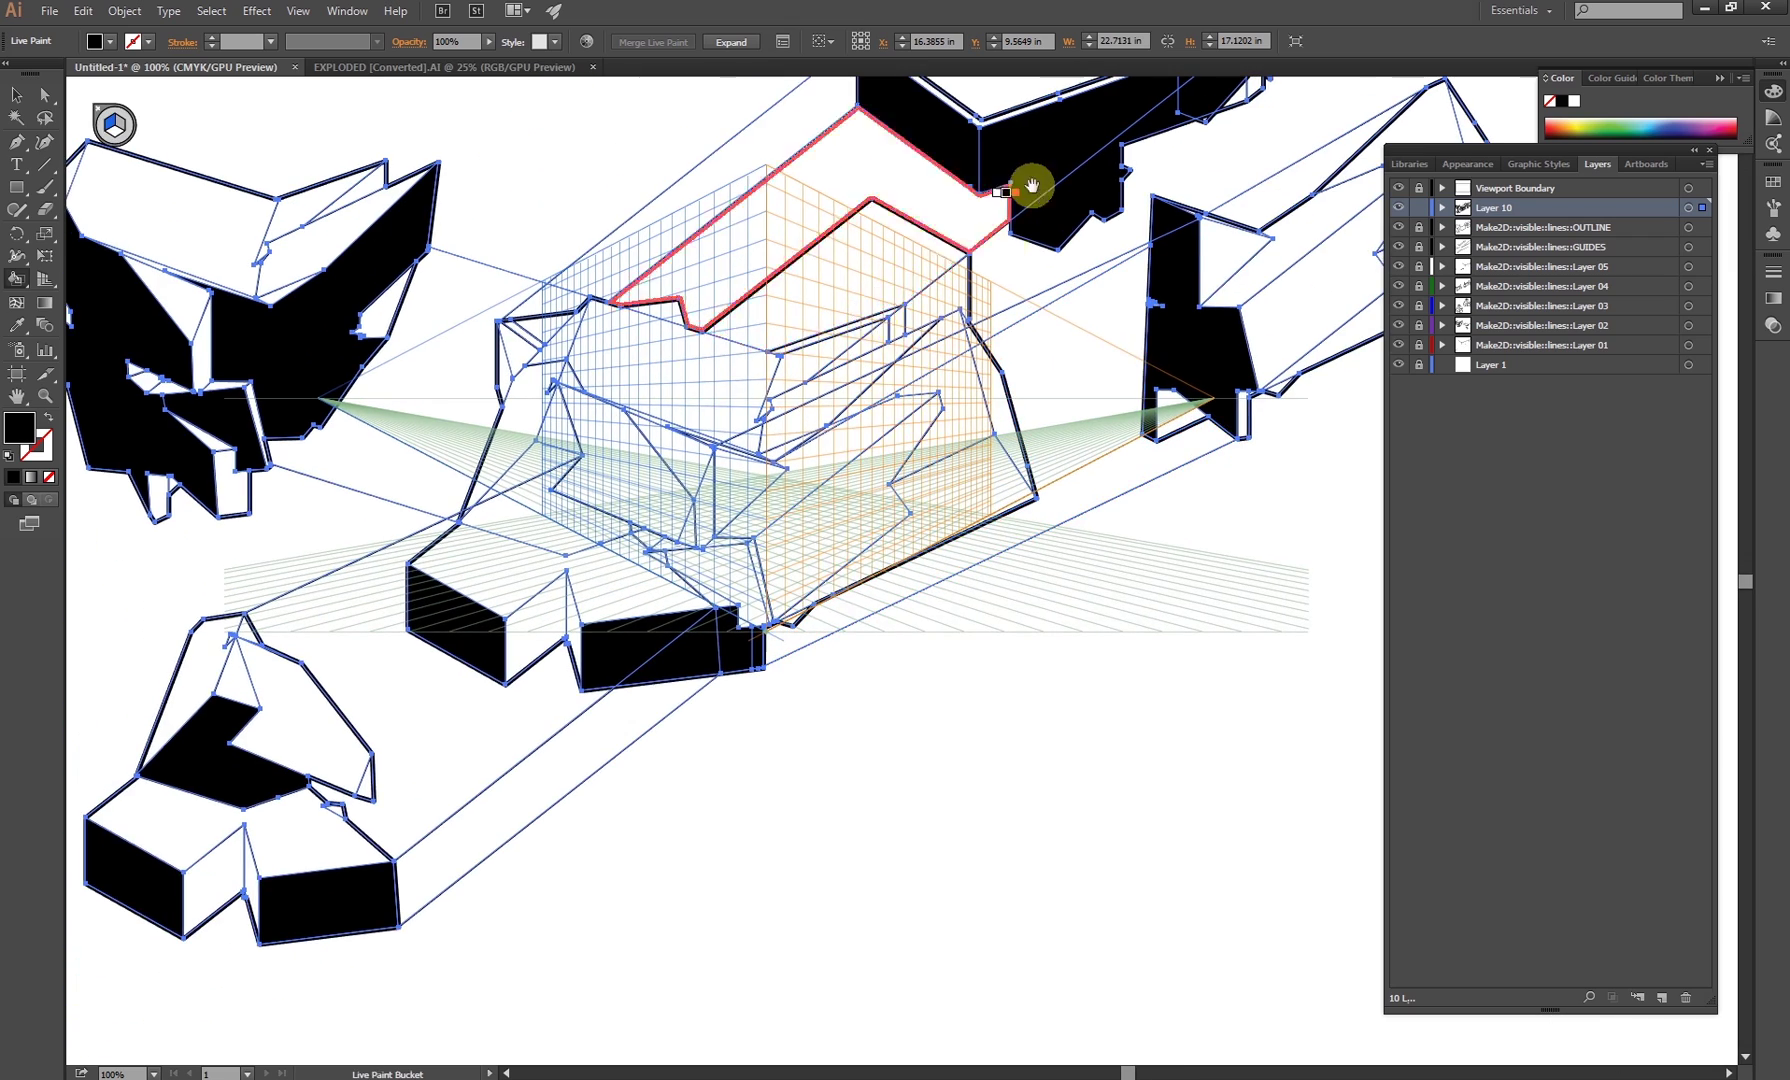
left_click_drag(888, 262, 750, 610)
left_click_drag(916, 592, 1224, 288)
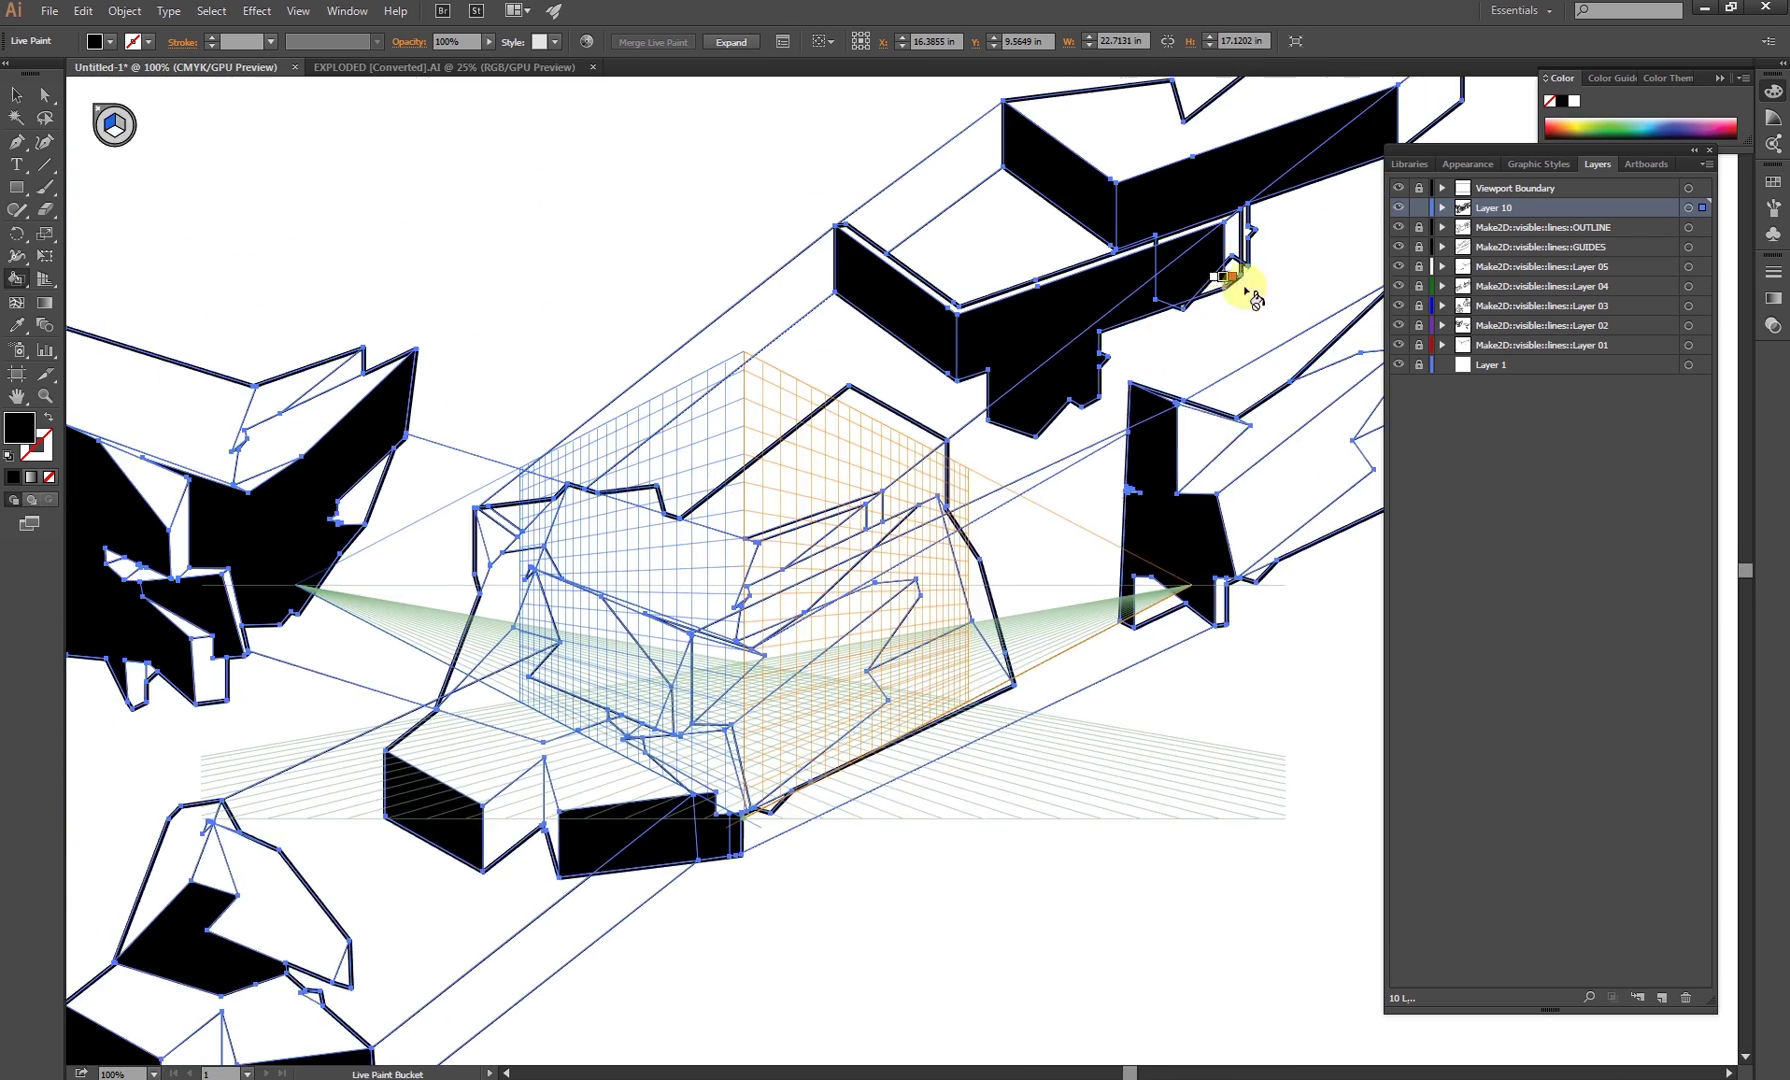
left_click_drag(878, 497, 1127, 432)
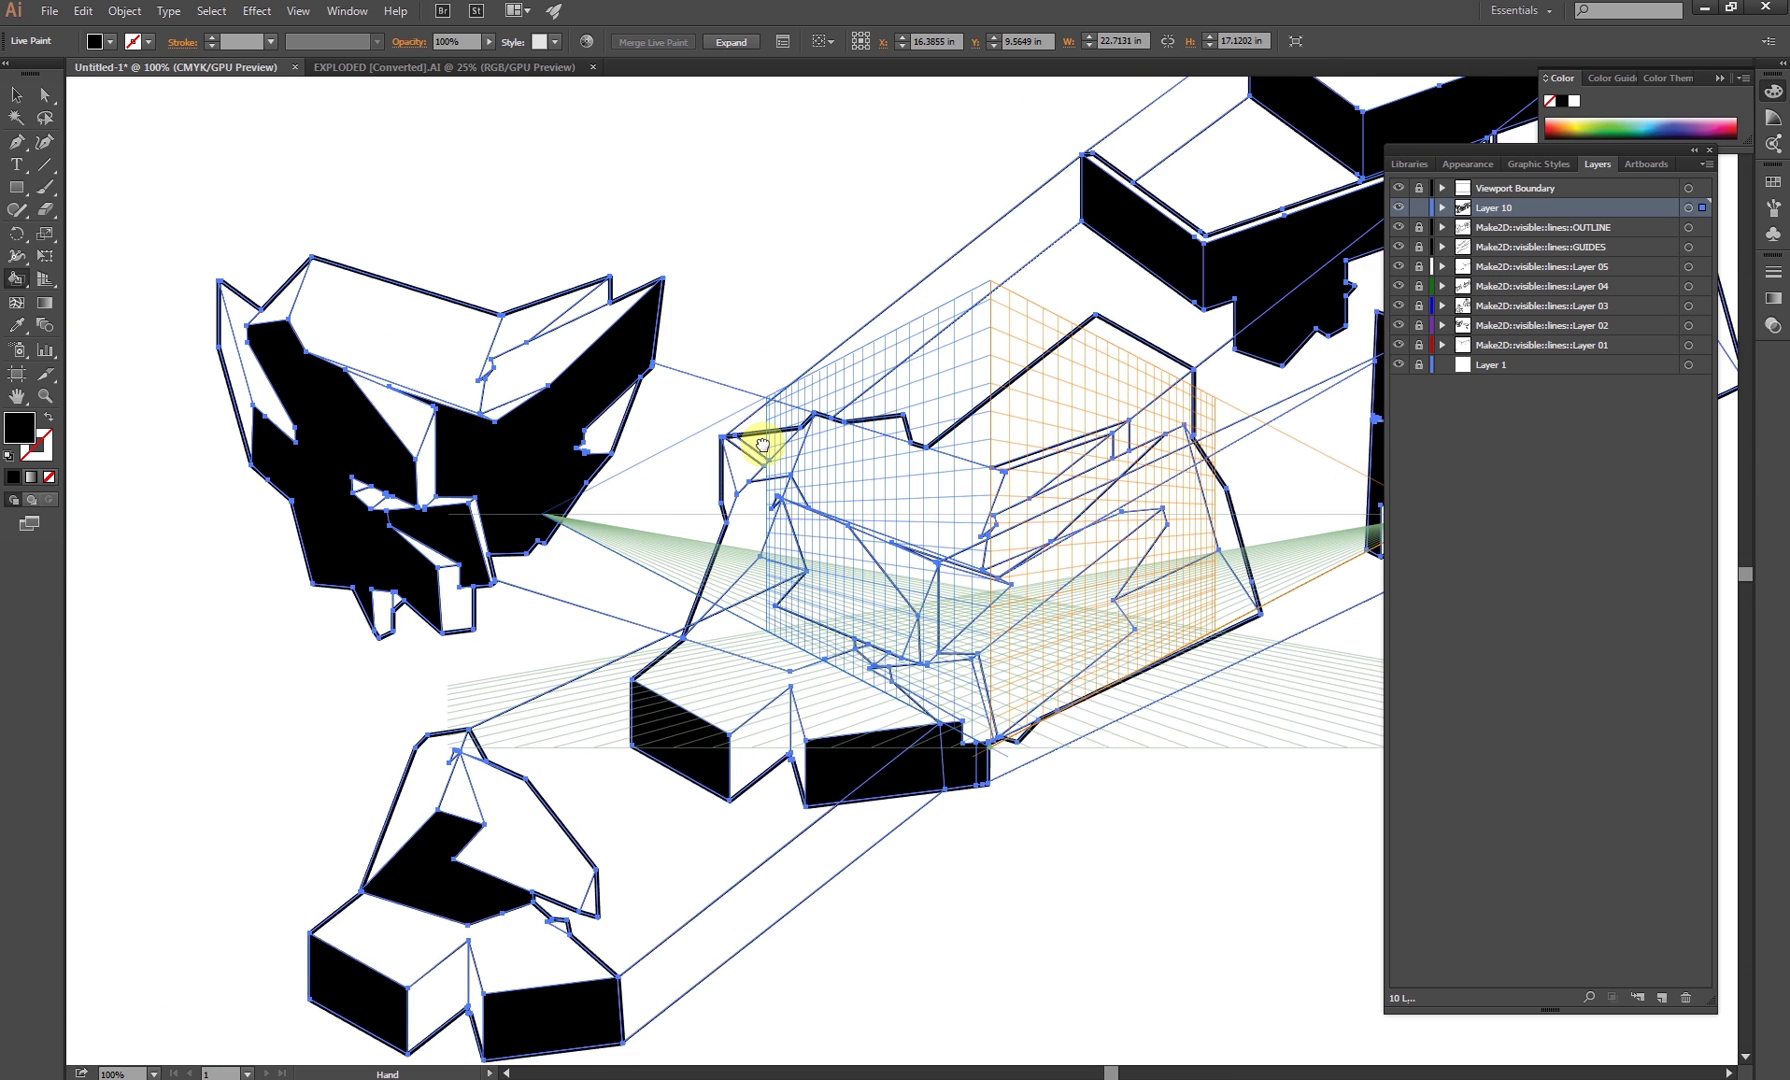
left_click_drag(763, 446, 875, 324)
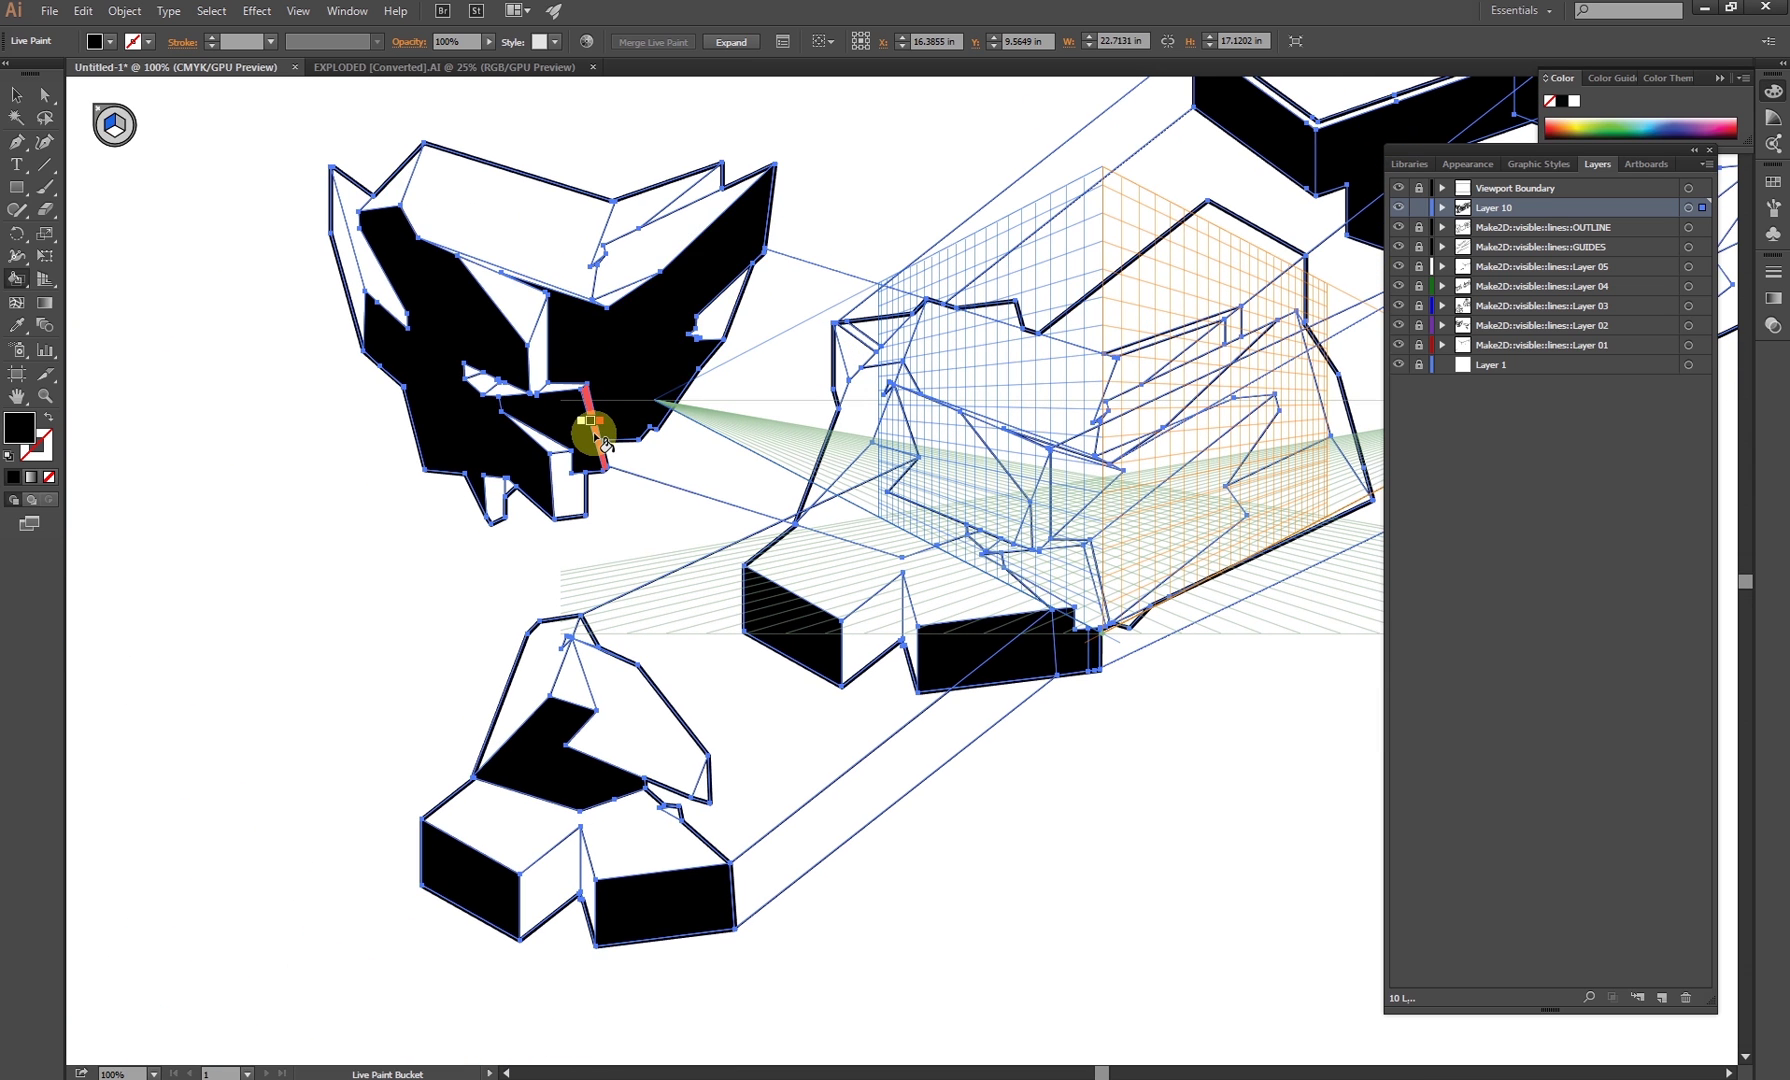
scroll(593, 431, "right", 4)
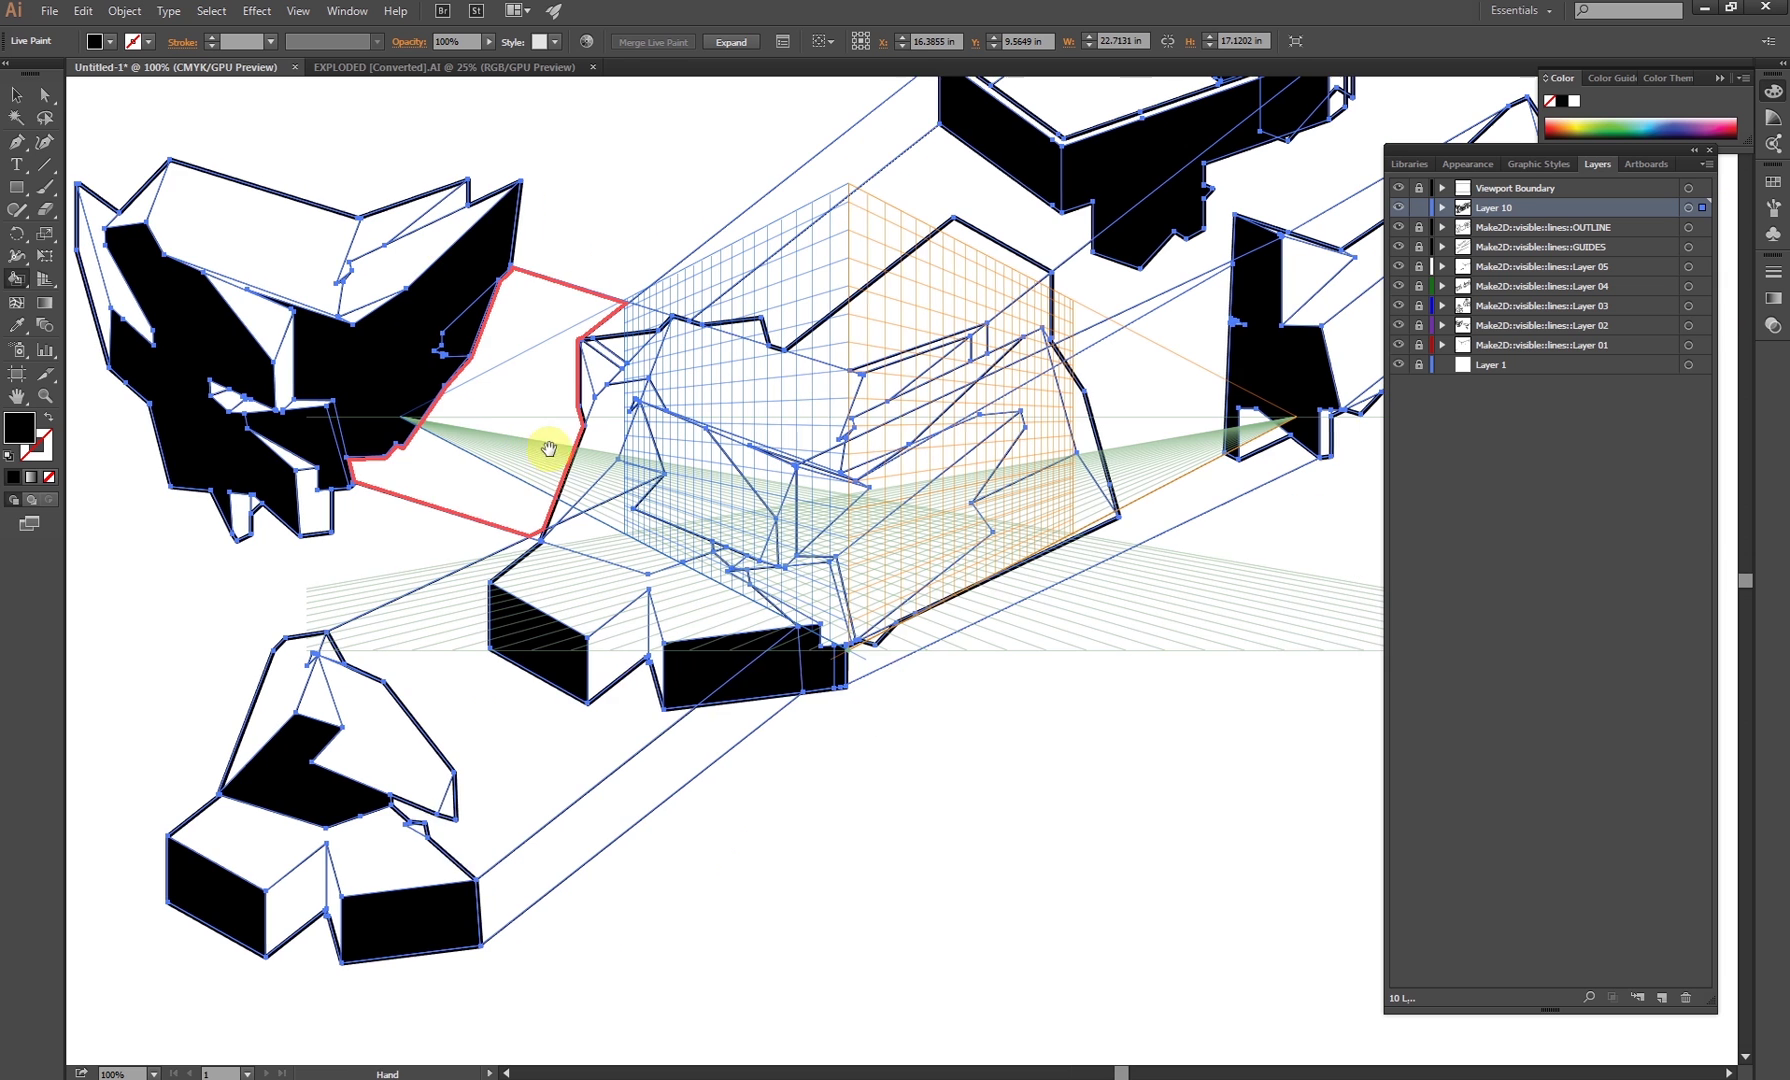
left_click(16, 94)
left_click(650, 167)
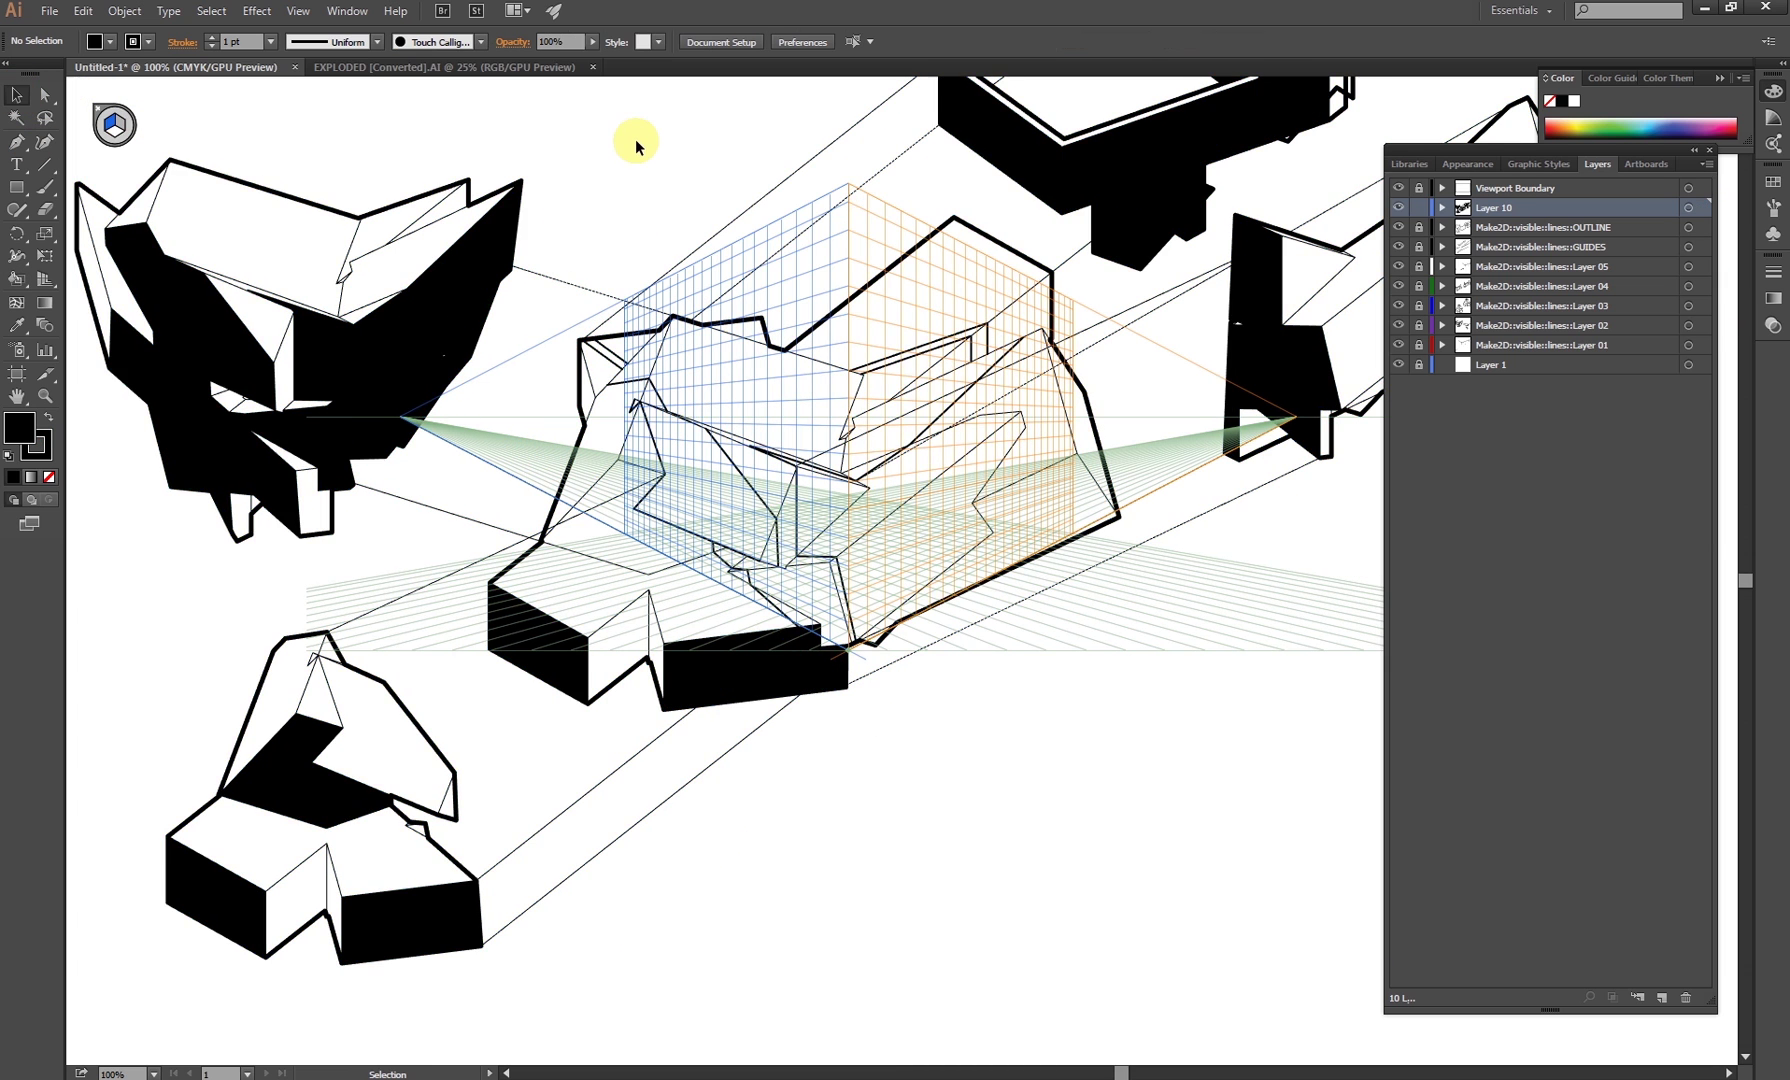
Move Layer 10 to the end of the layer stack, beneath Layer 1
scroll(633, 217, "down", 2, "alt")
left_click_drag(633, 217, 655, 404)
scroll(613, 417, "up", 1, "alt")
left_click_drag(1486, 212, 1496, 385)
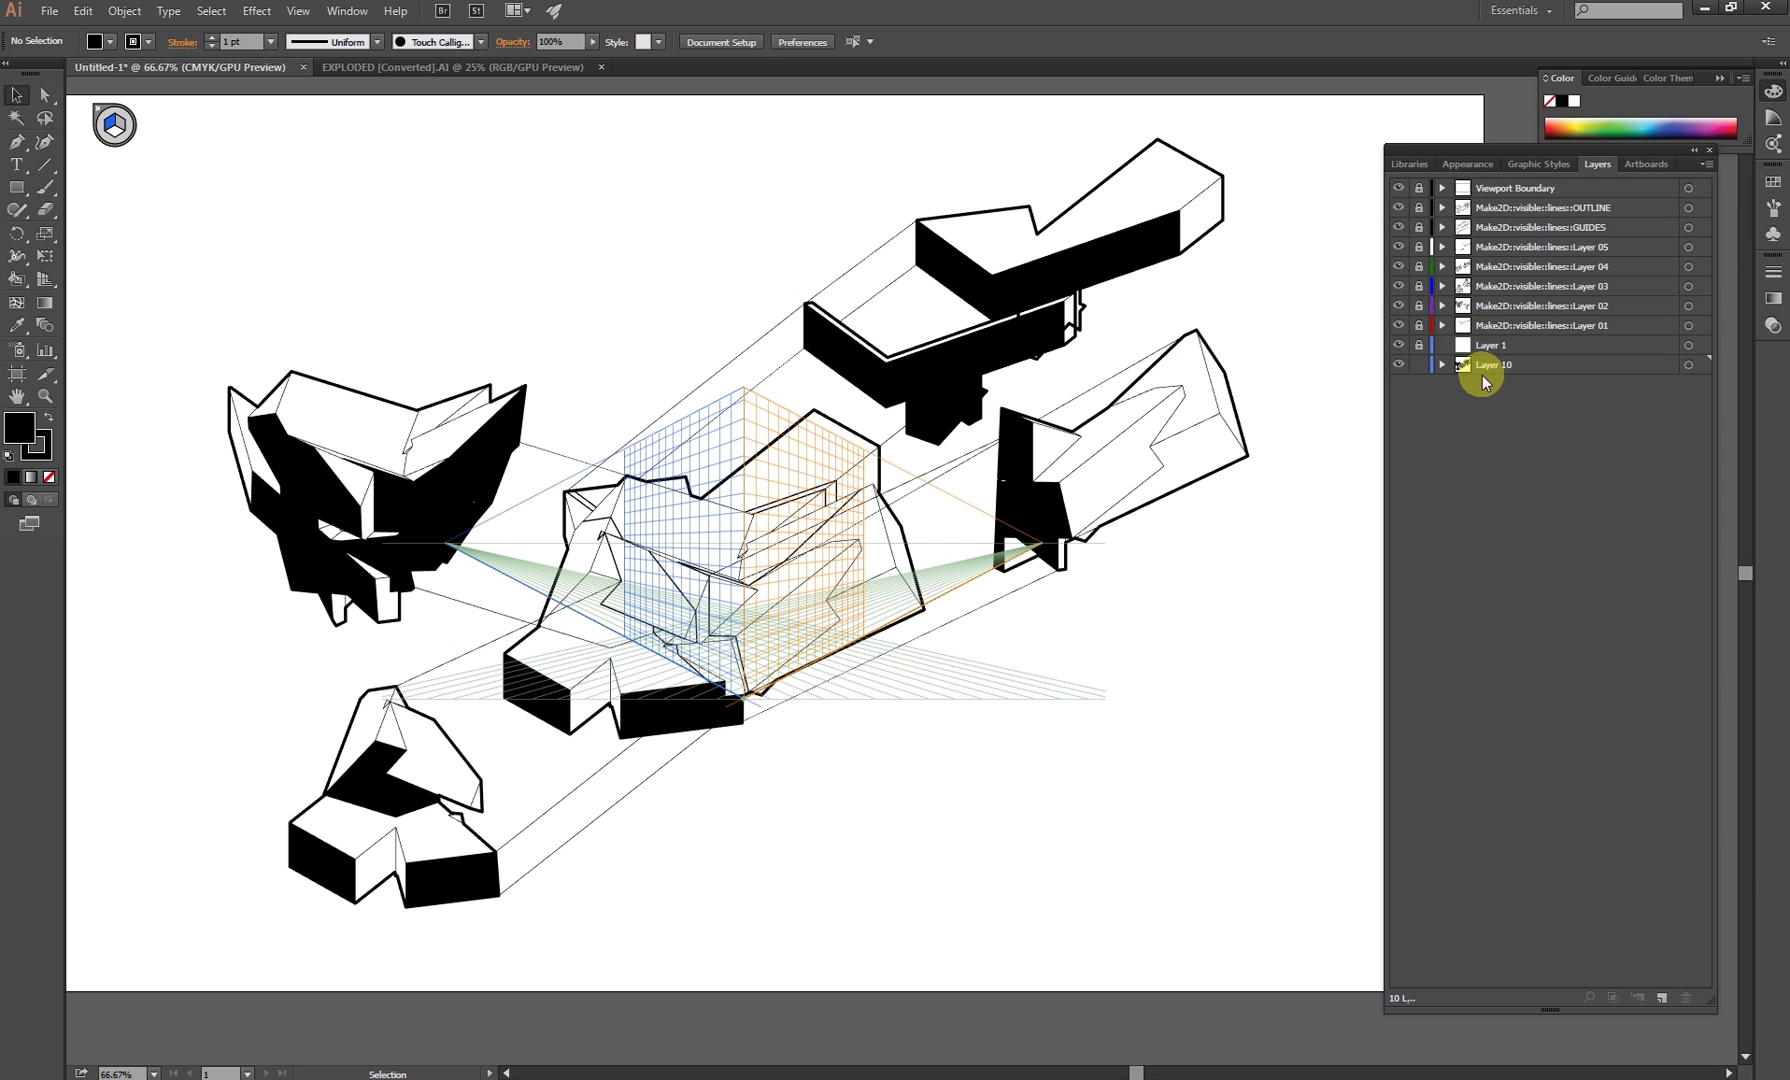
Select all artwork on Layer 10, lower its opacity to about 42%, and deselect it
left_click(1688, 364)
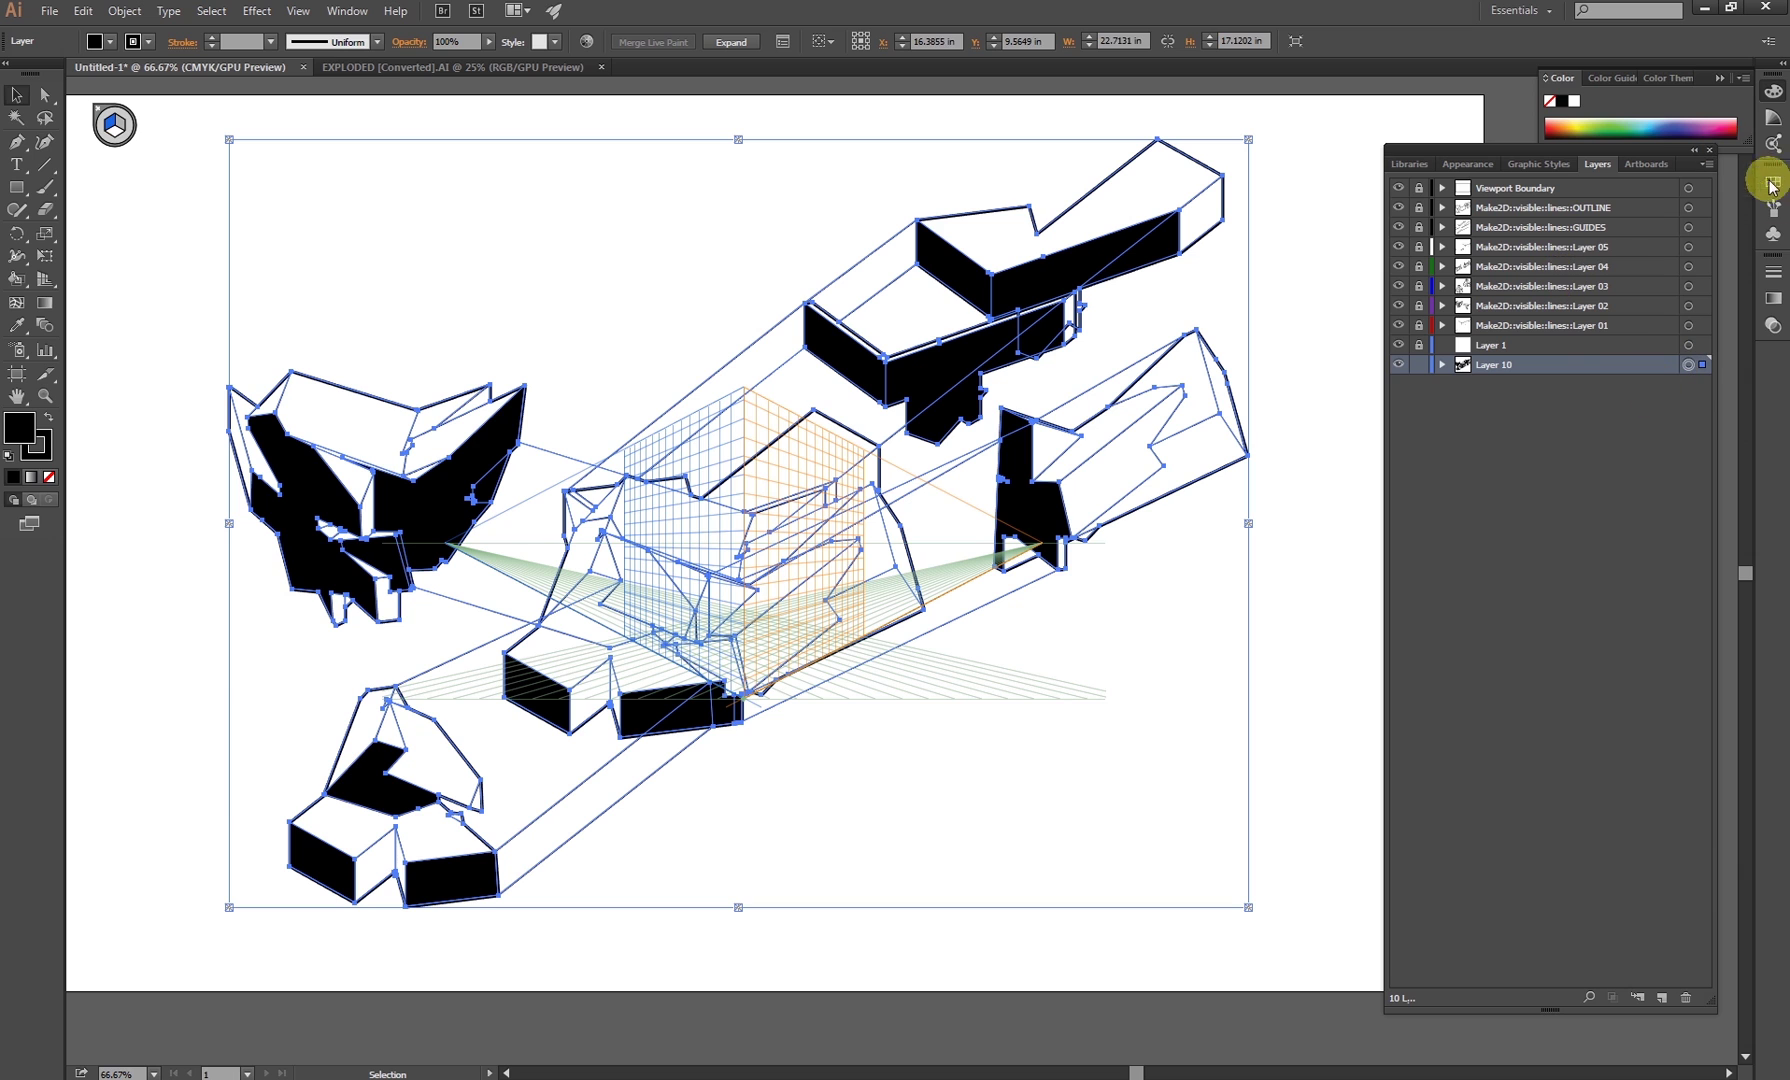
left_click(1773, 327)
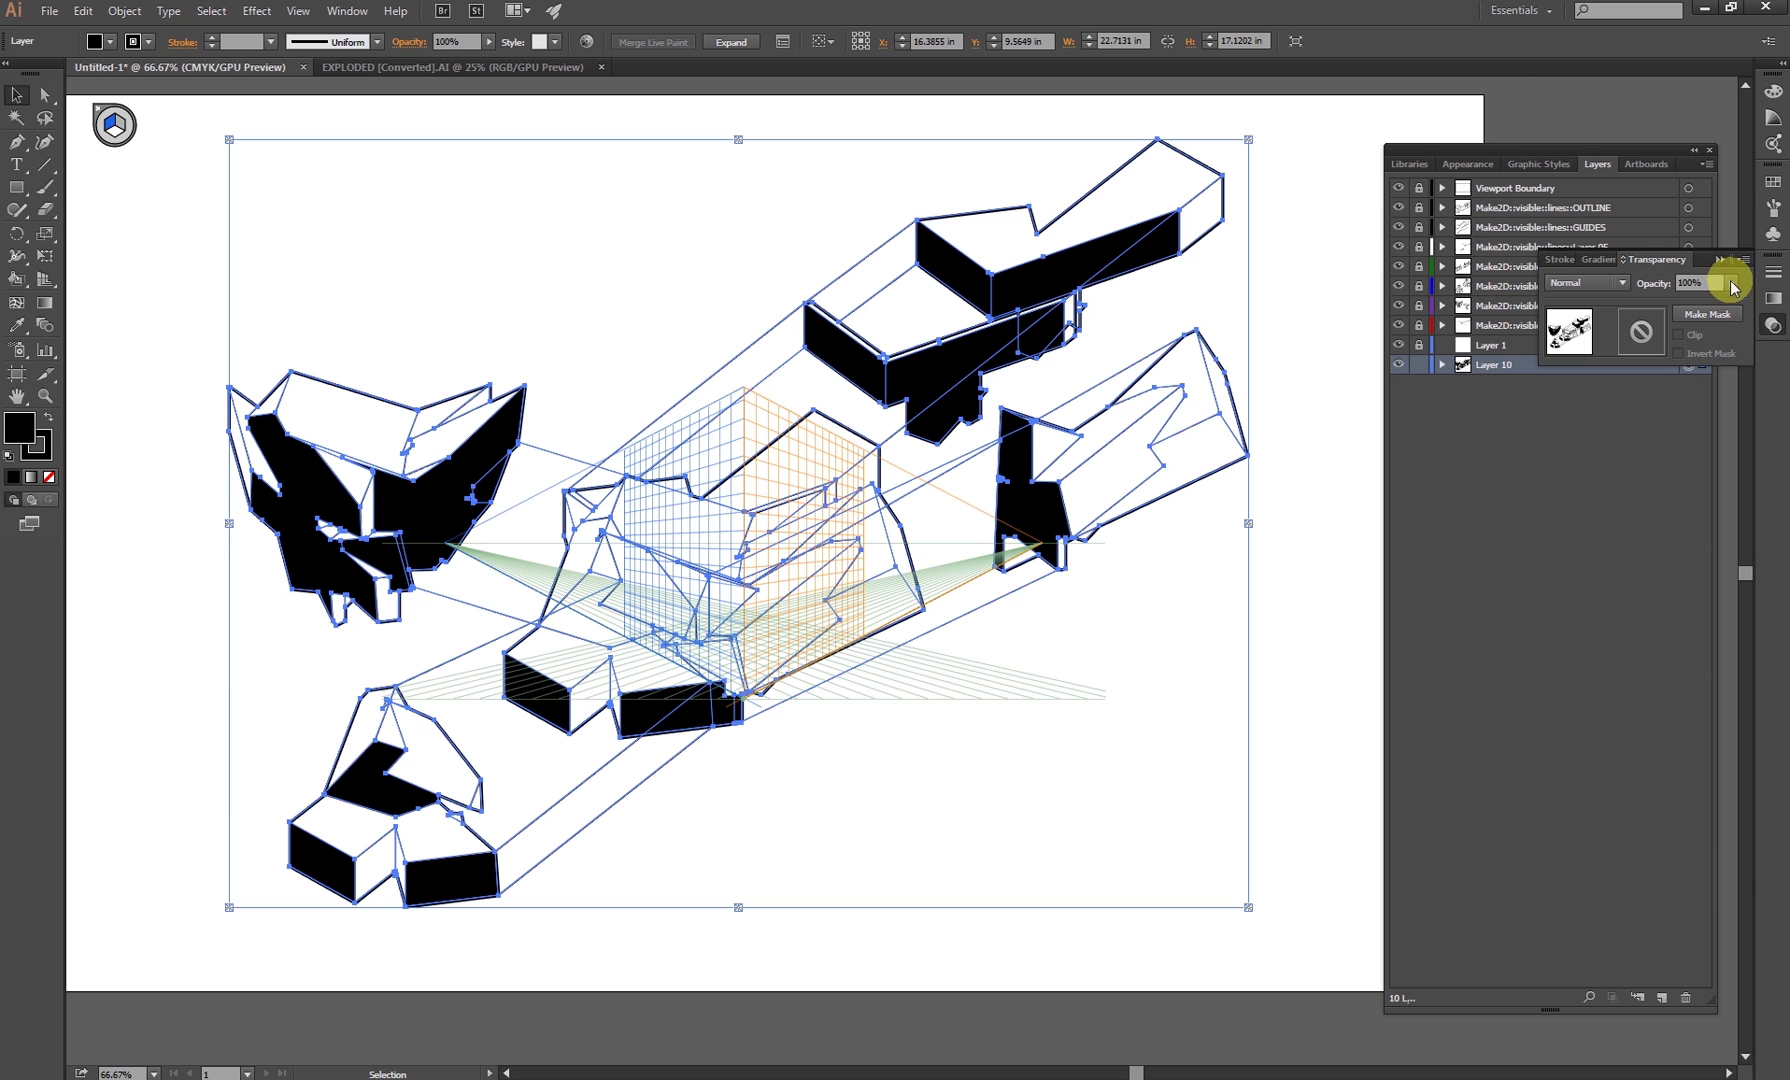
left_click_drag(1703, 306, 1688, 306)
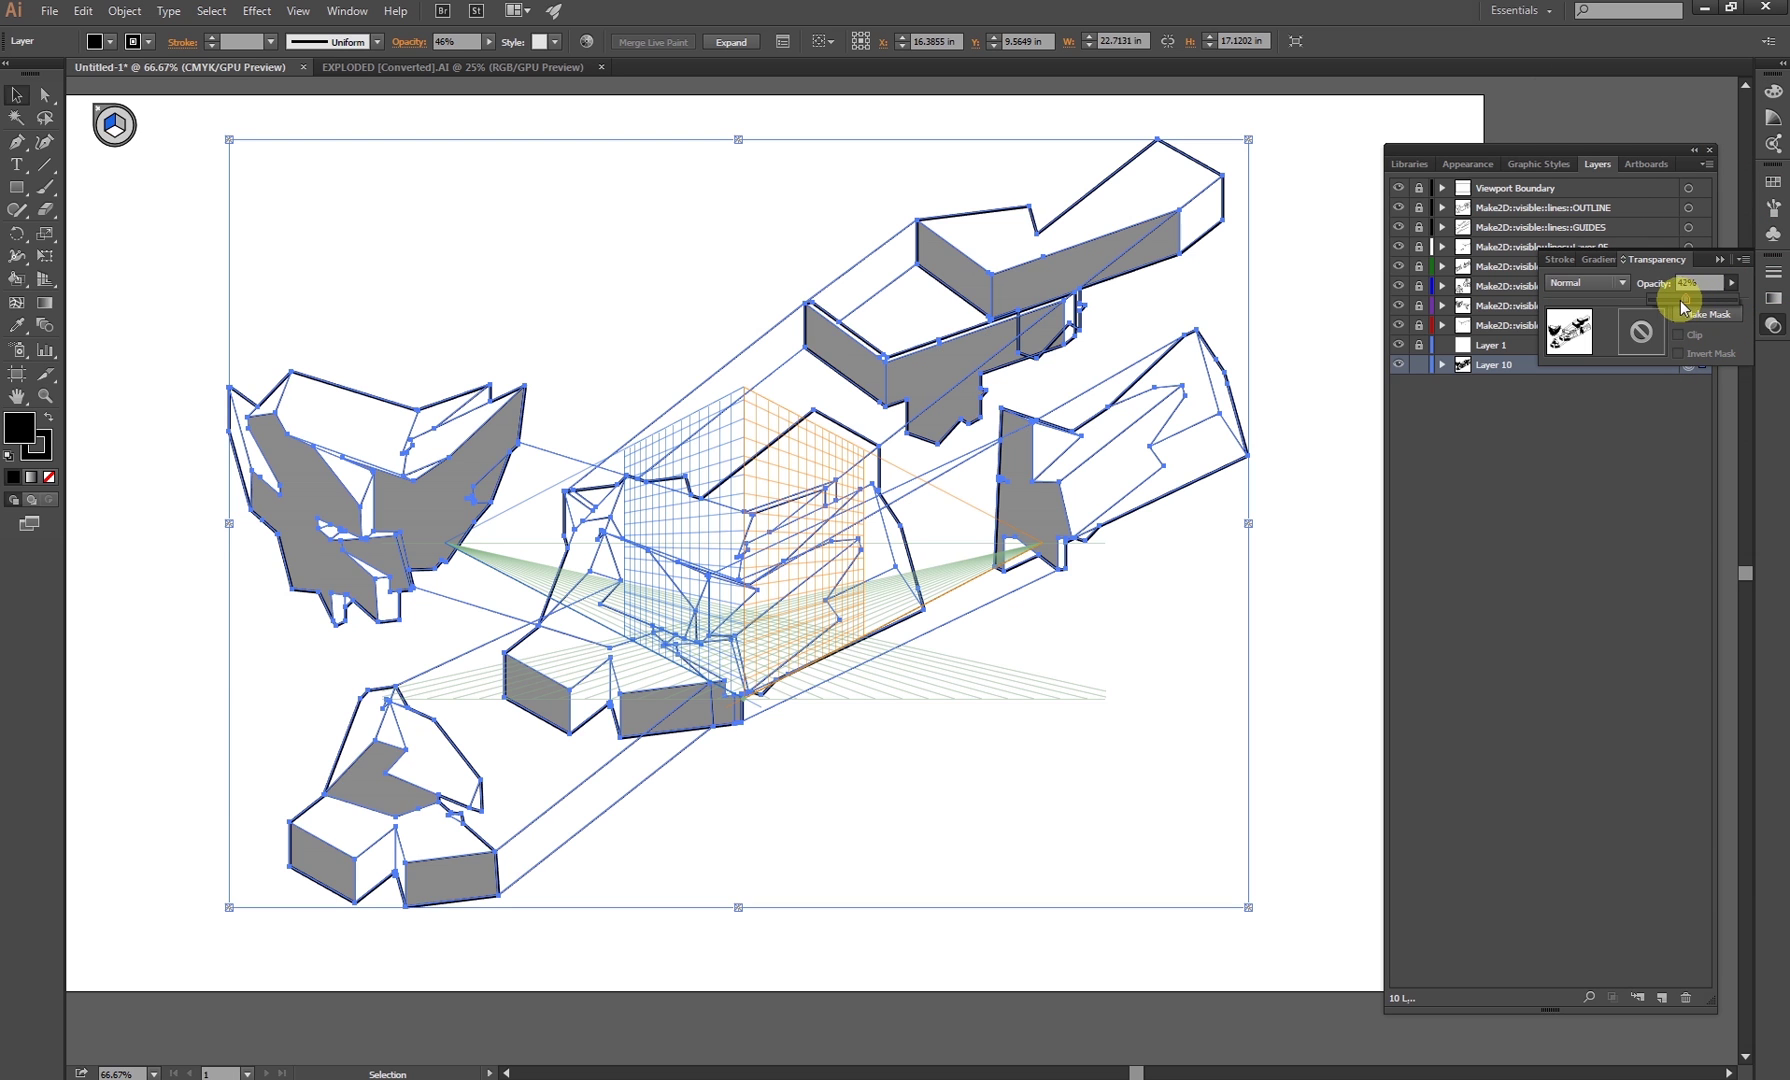
left_click(1288, 626)
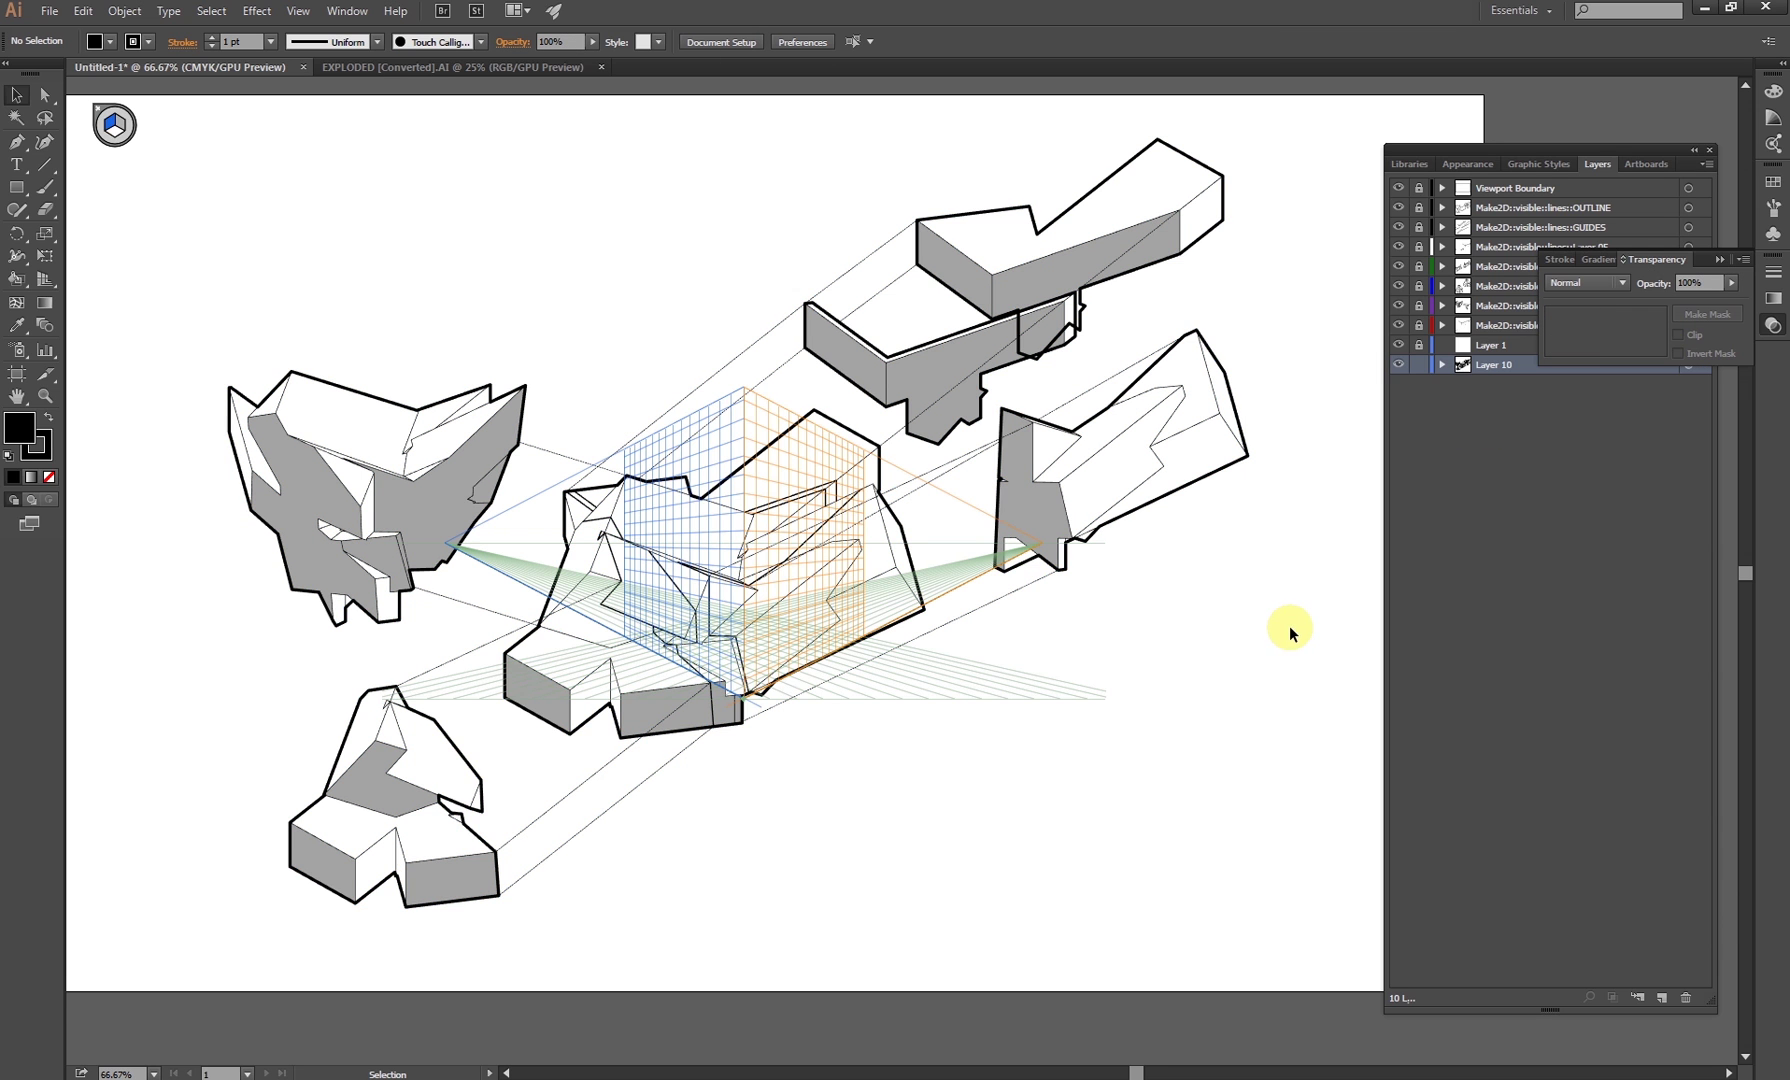
Try to turn off the perspective grid display
left_click_drag(1238, 662, 1150, 666)
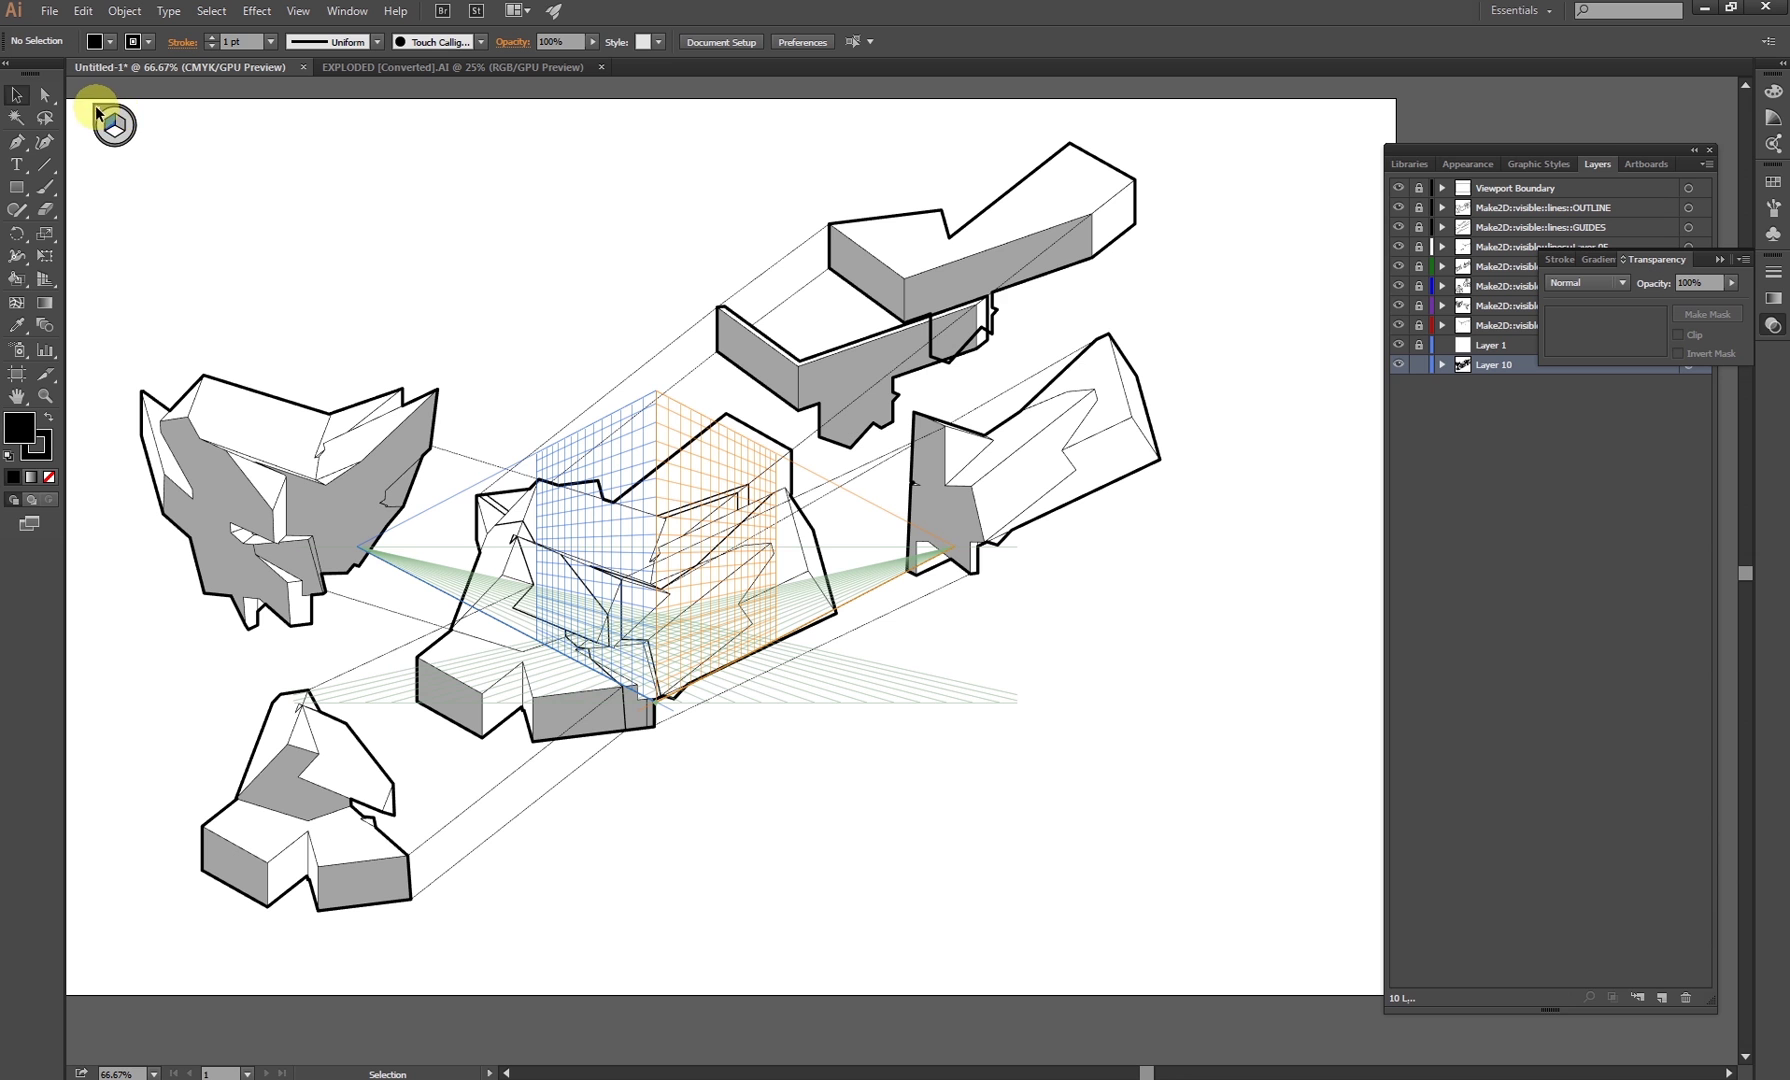
mouse_move(116, 130)
left_mouse_down()
mouse_move(200, 184)
mouse_move(119, 135)
left_mouse_up()
left_click_drag(589, 242, 695, 245)
scroll(617, 318, "down", 1, "alt")
left_click(297, 11)
left_click(297, 14)
left_click(297, 14)
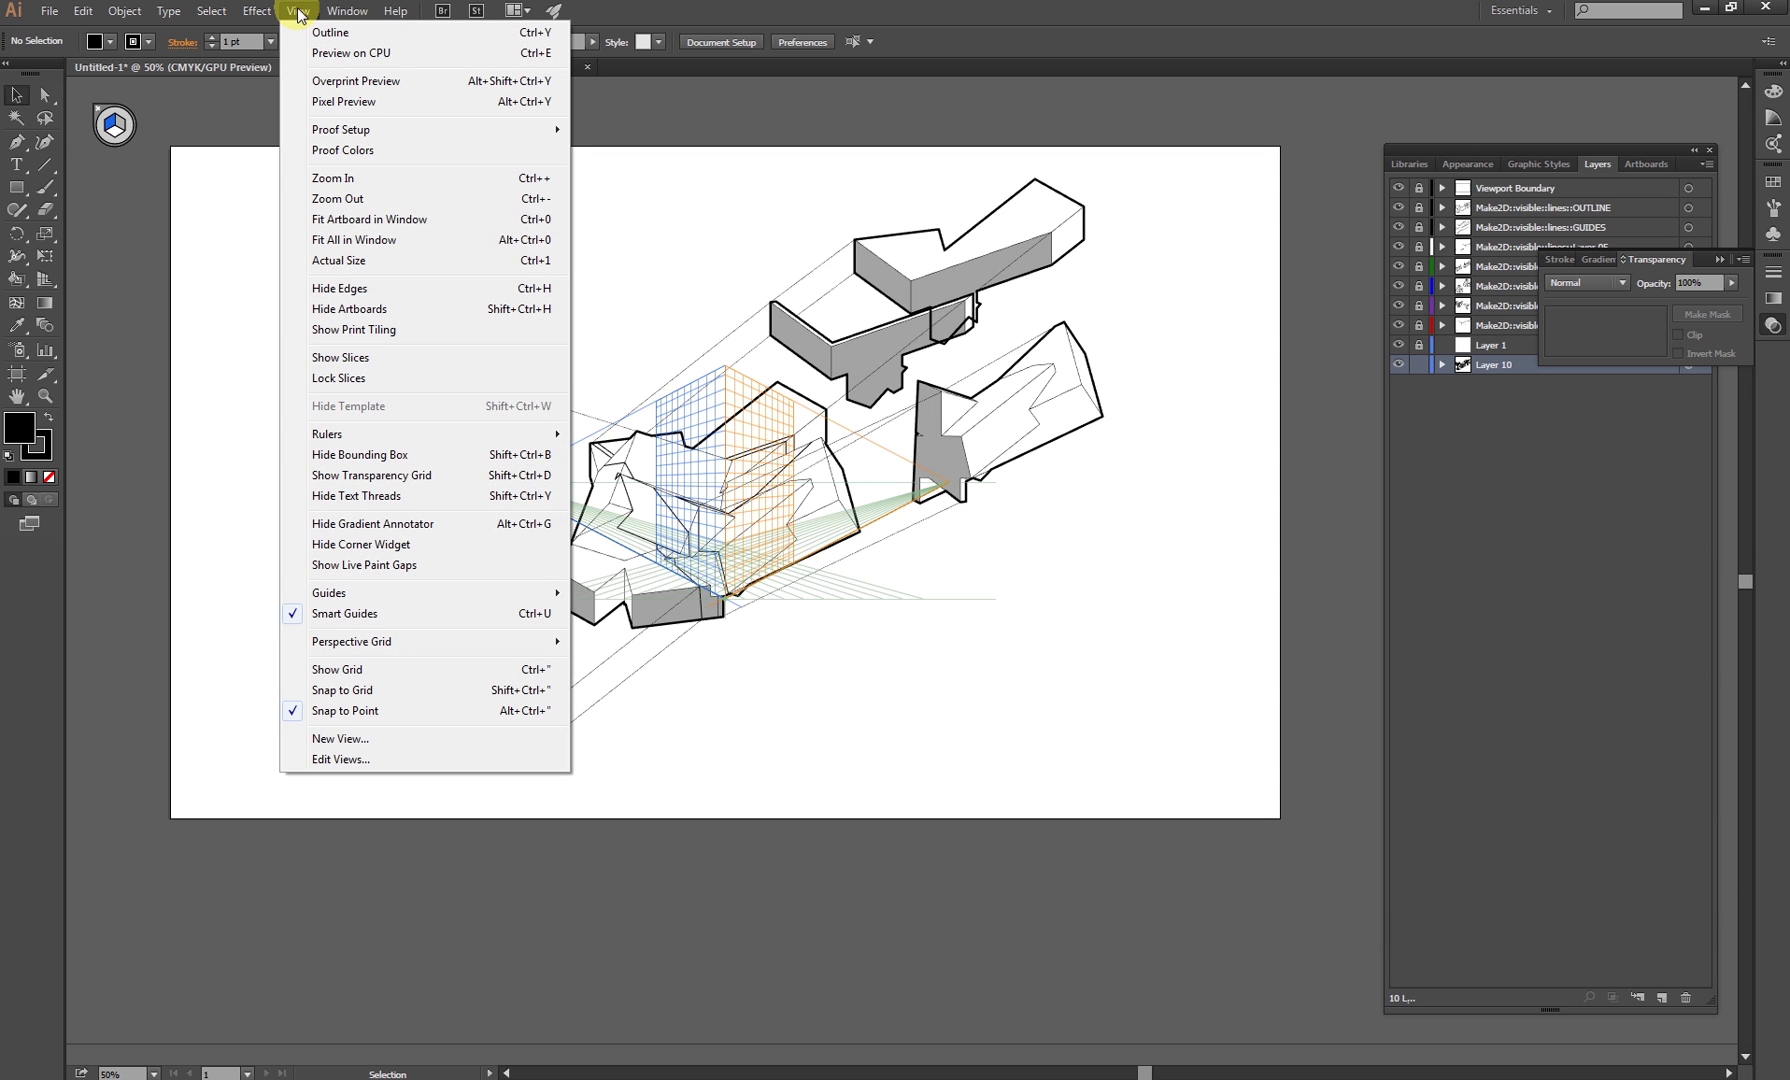
mouse_move(351, 640)
left_click(621, 683)
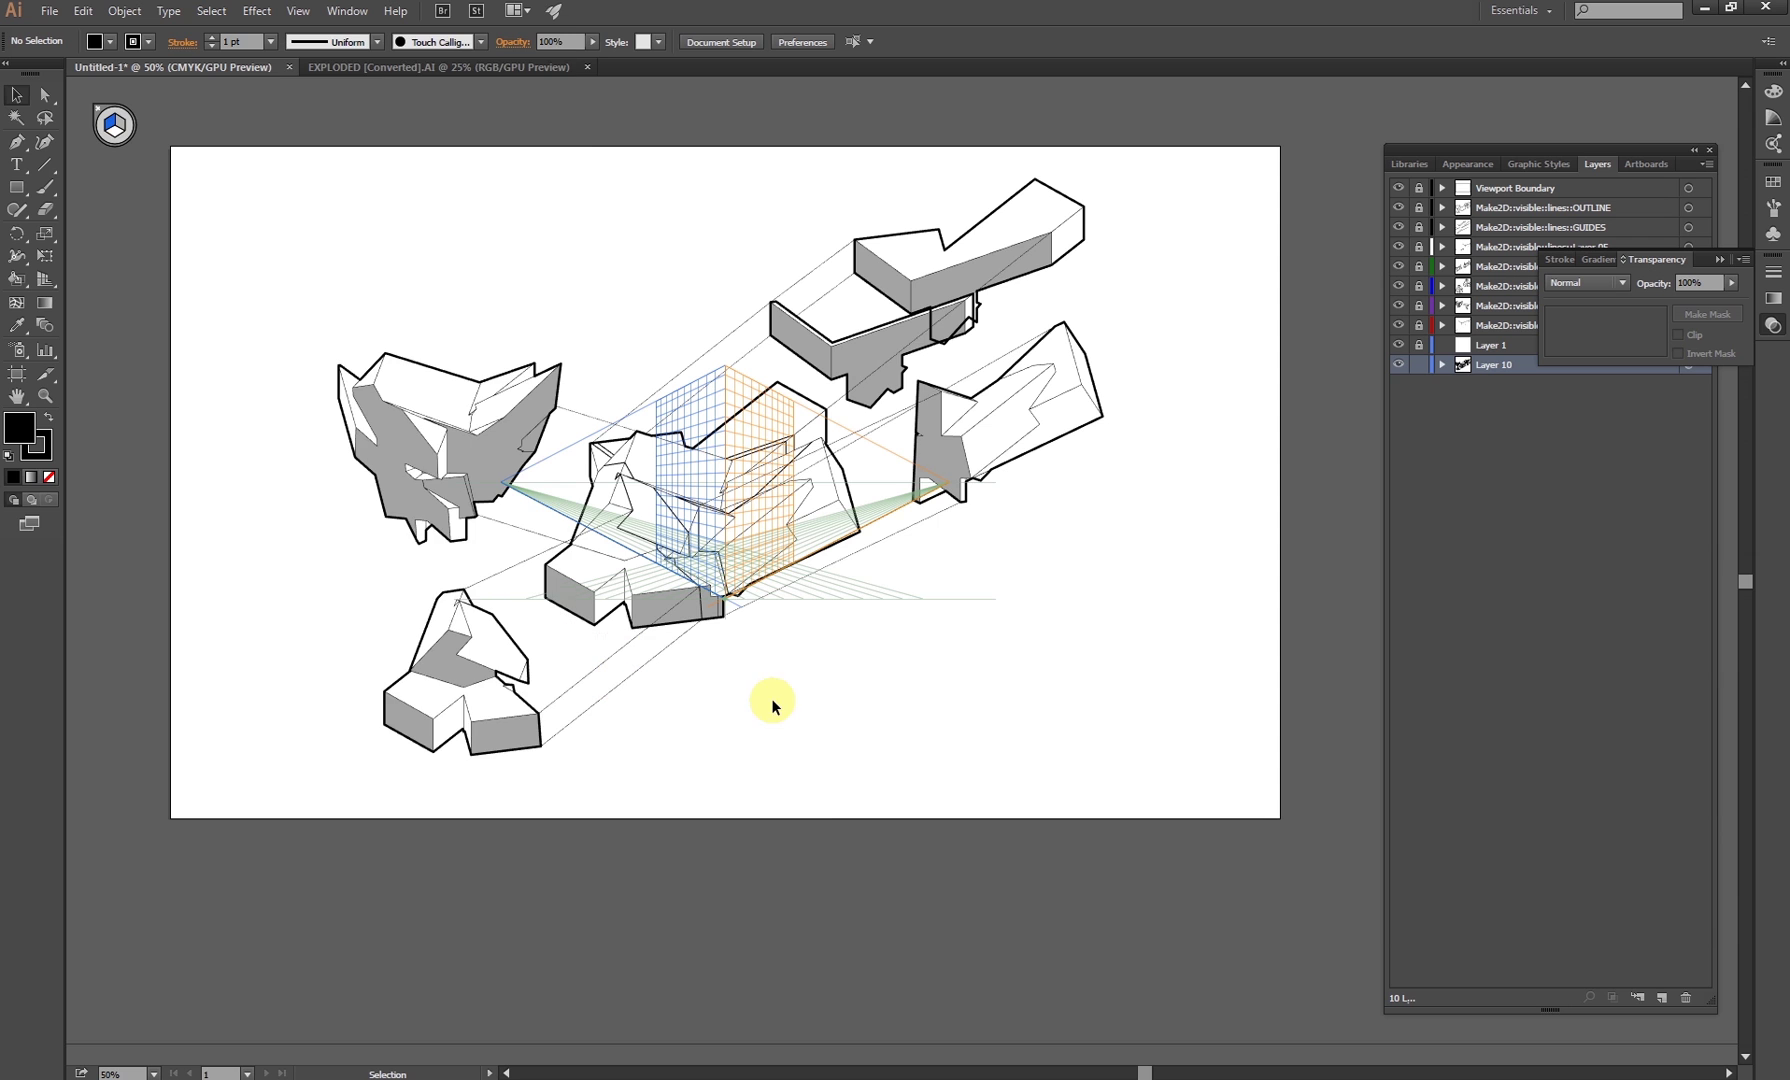
Hide the Viewport Boundary layer
left_click_drag(787, 707, 797, 745)
left_click_drag(851, 655, 843, 679)
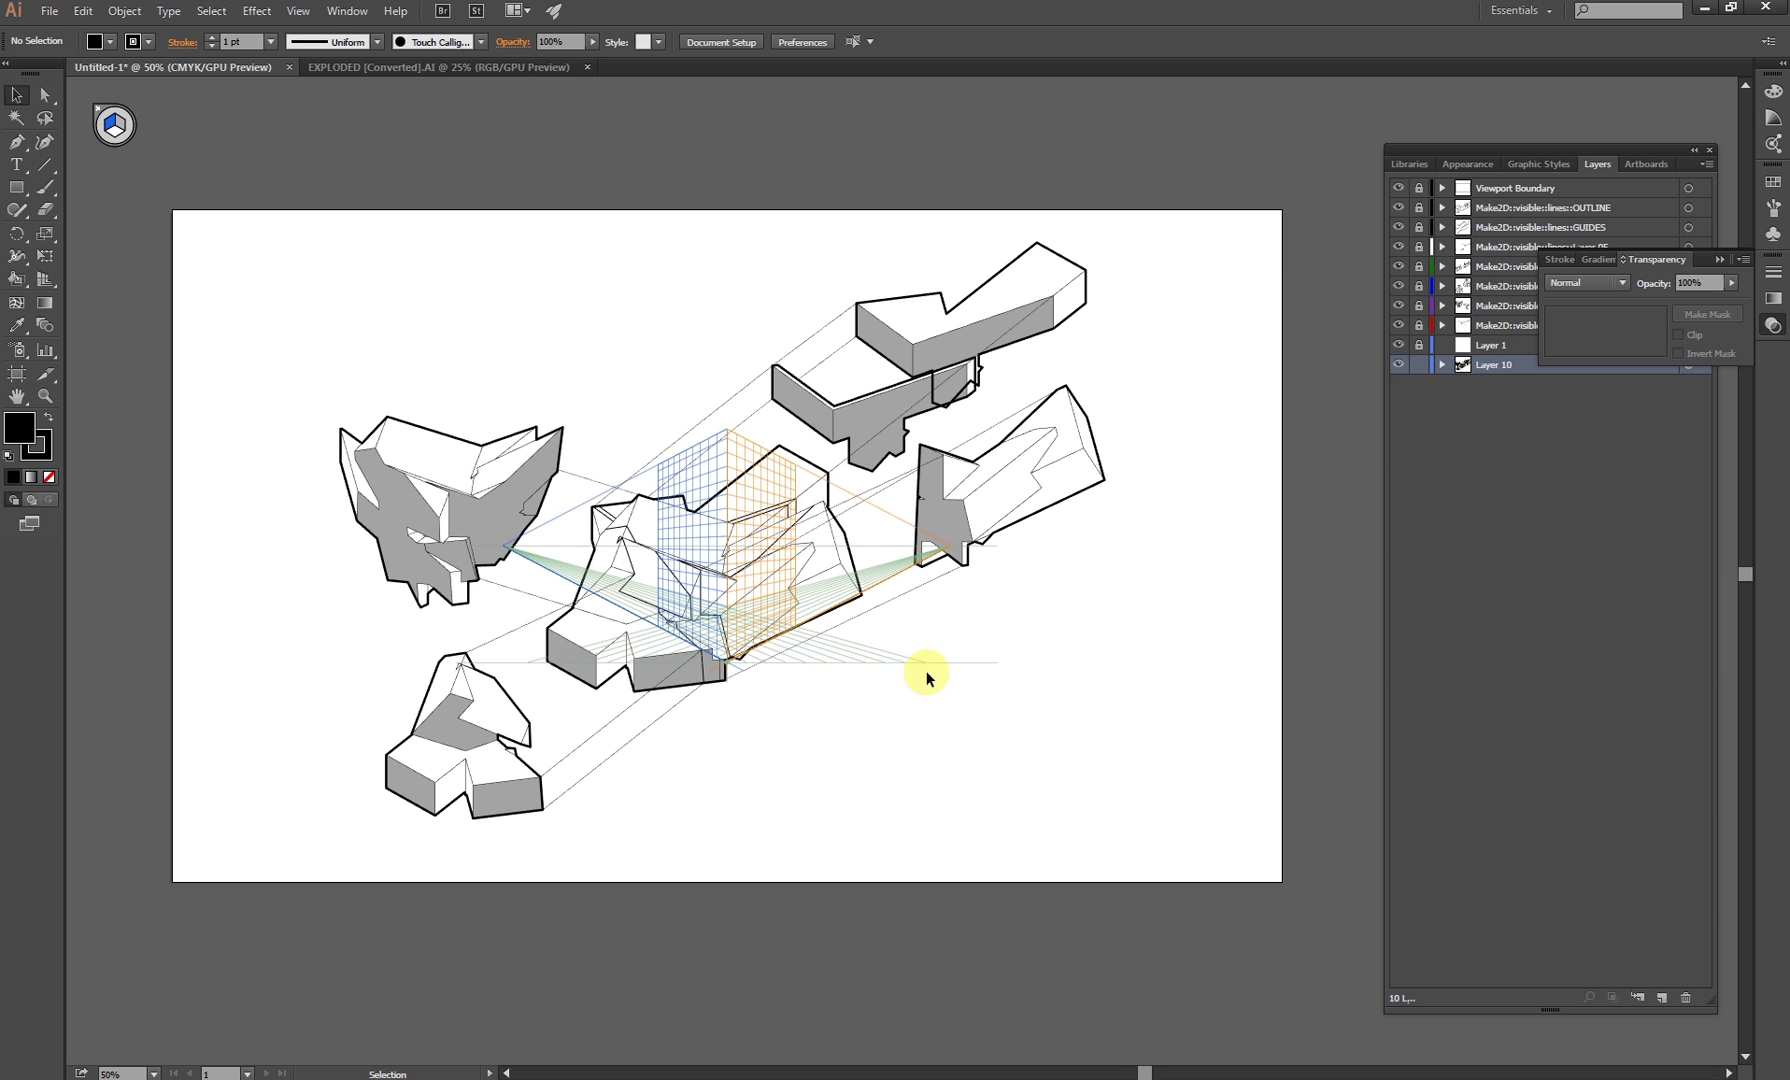
key("ctrl+minus")
key("ctrl+minus")
left_click_drag(442, 362, 440, 360)
key("ctrl+plus")
key("ctrl+plus")
left_click_drag(928, 772, 863, 796)
left_click(838, 805)
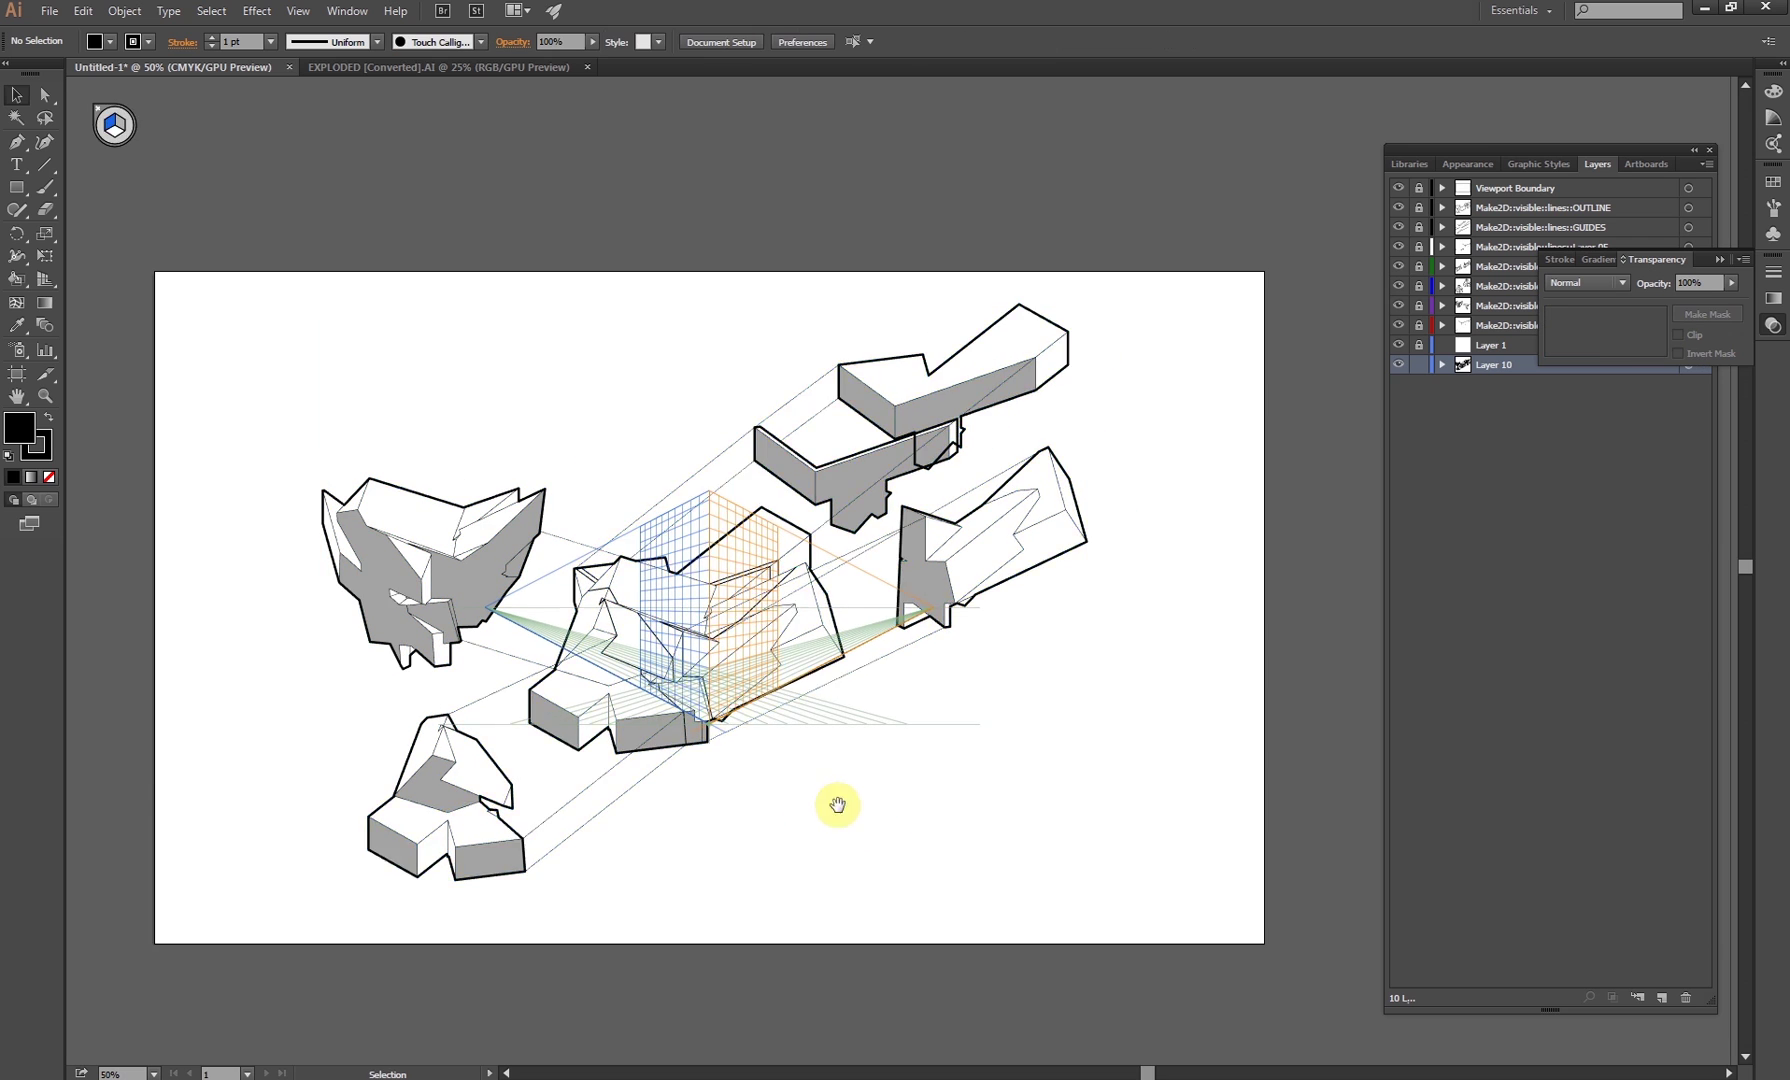
left_click(1399, 189)
left_click_drag(1242, 888, 155, 170)
scroll(716, 525, "down", 1, "alt")
left_click_drag(540, 568, 146, 496)
key("ctrl+shift+a")
left_click_drag(634, 519, 862, 516)
left_click_drag(810, 686, 148, 78)
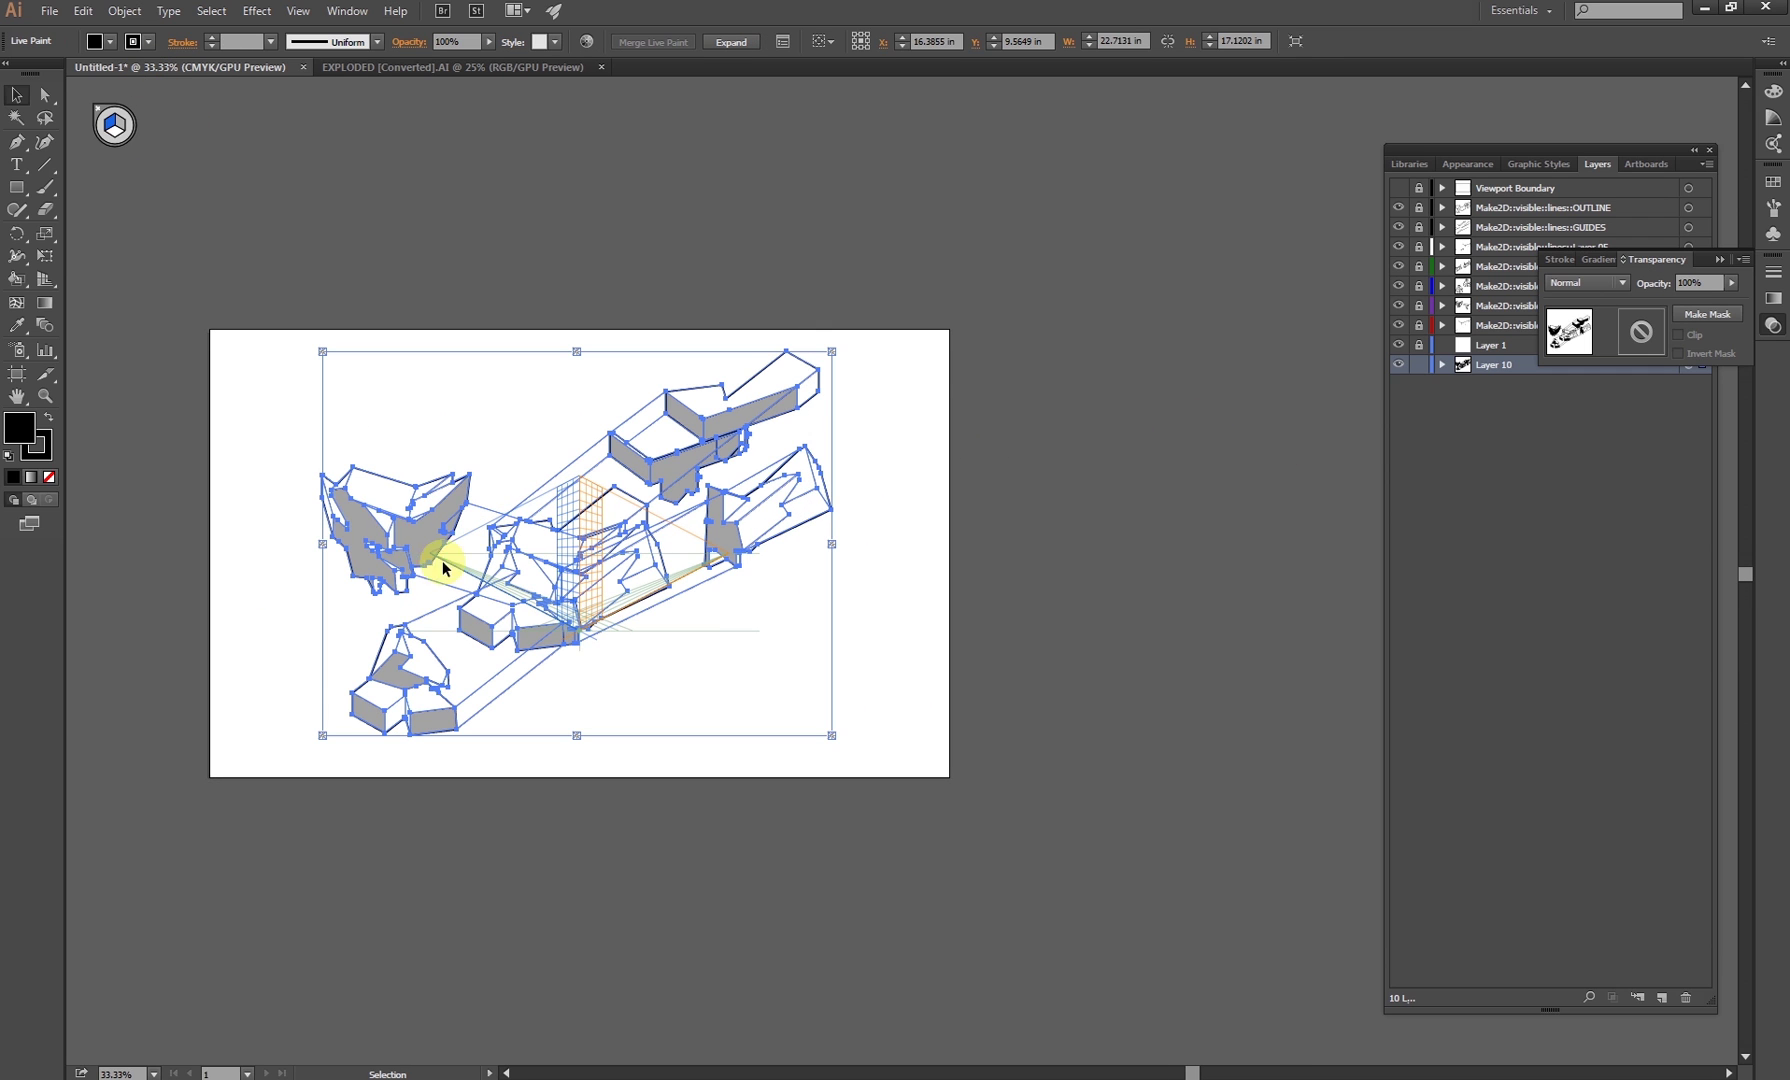
left_click(98, 104)
mouse_move(604, 578)
left_mouse_down()
mouse_move(662, 530)
mouse_move(639, 544)
mouse_move(661, 590)
left_mouse_up()
scroll(610, 528, "up", 2, "alt")
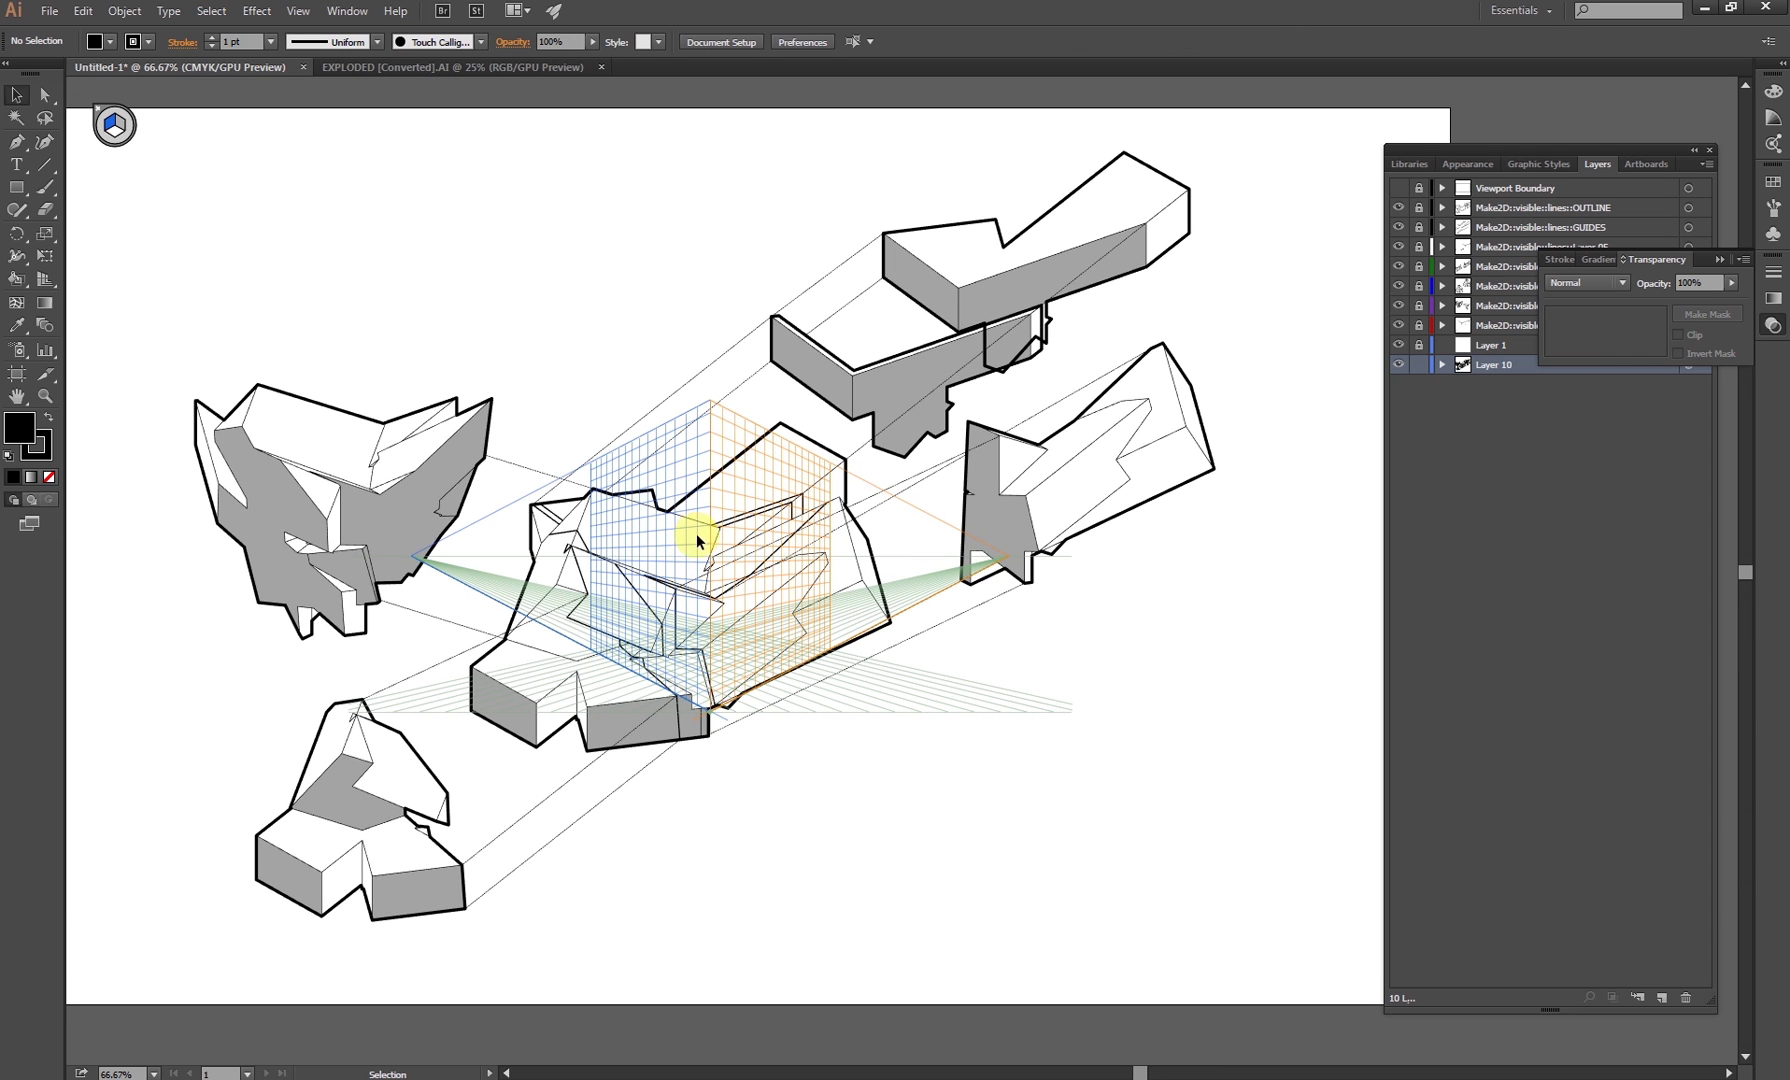
Open the print settings and choose Adobe PDF as the printer
left_click(46, 12)
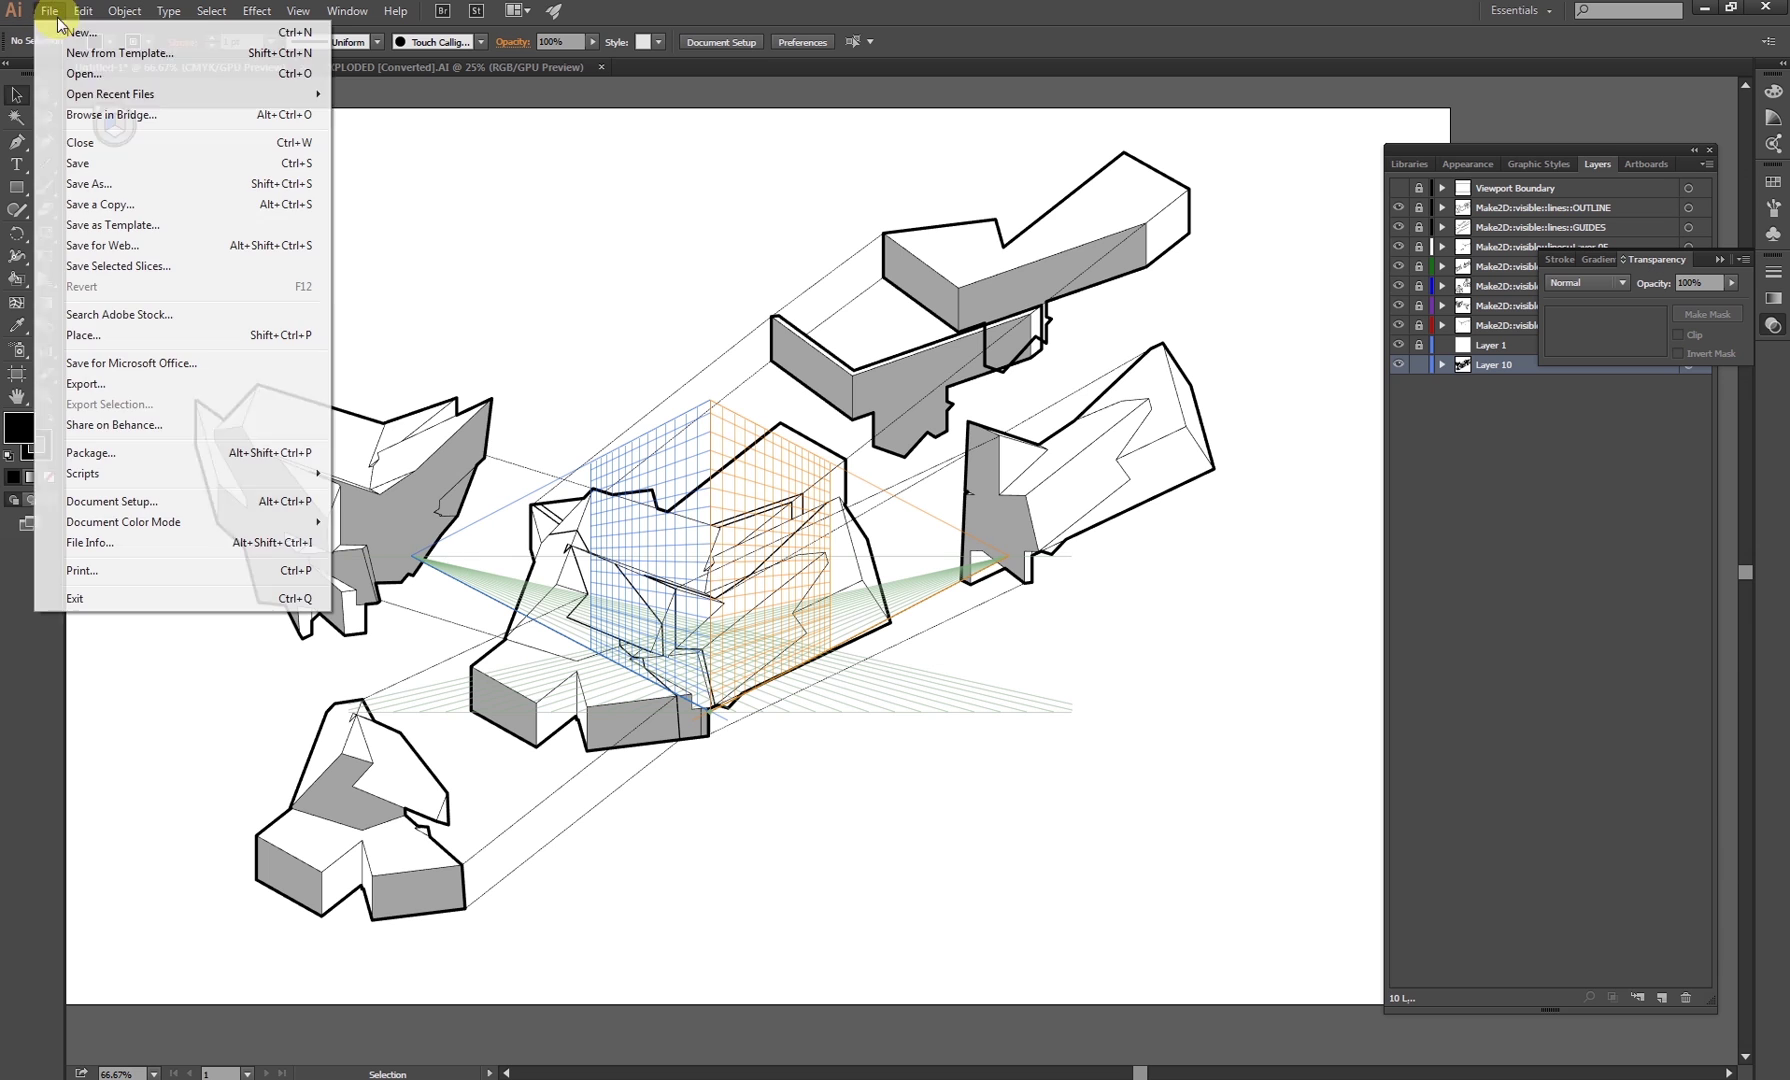
left_click(437, 275)
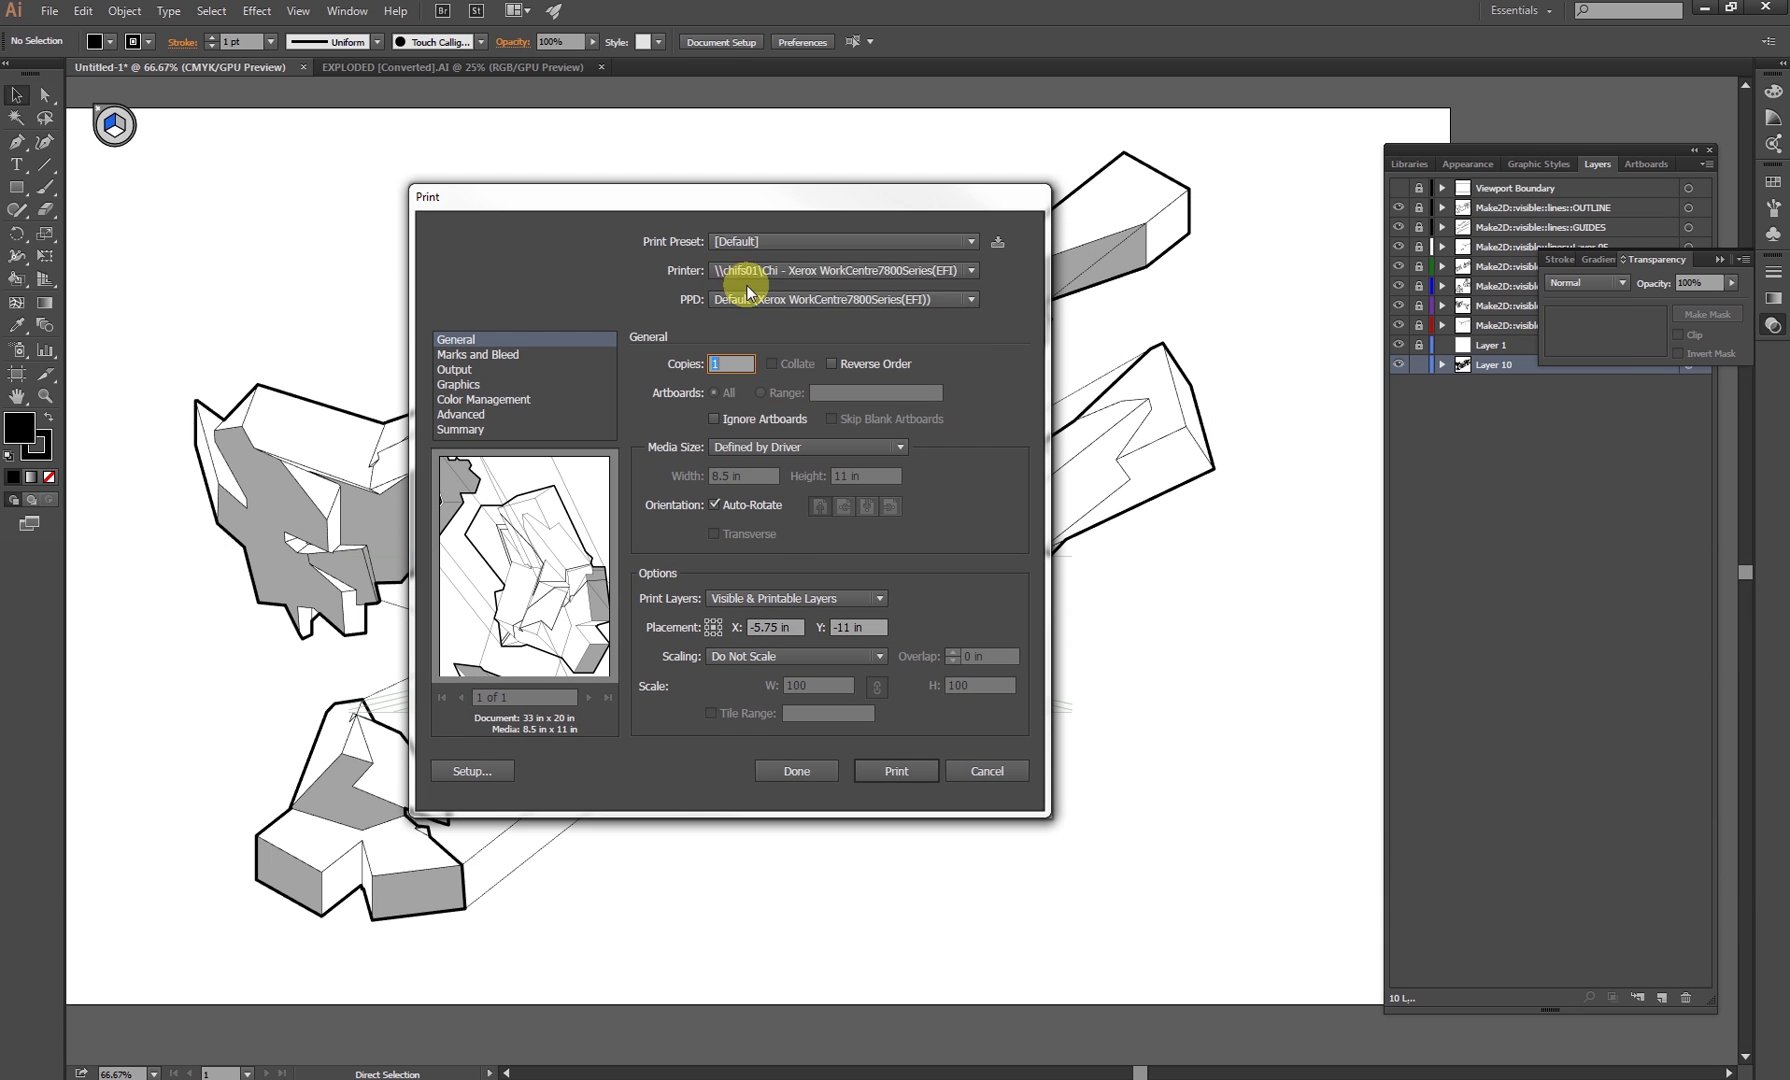
left_click(757, 271)
left_click(757, 383)
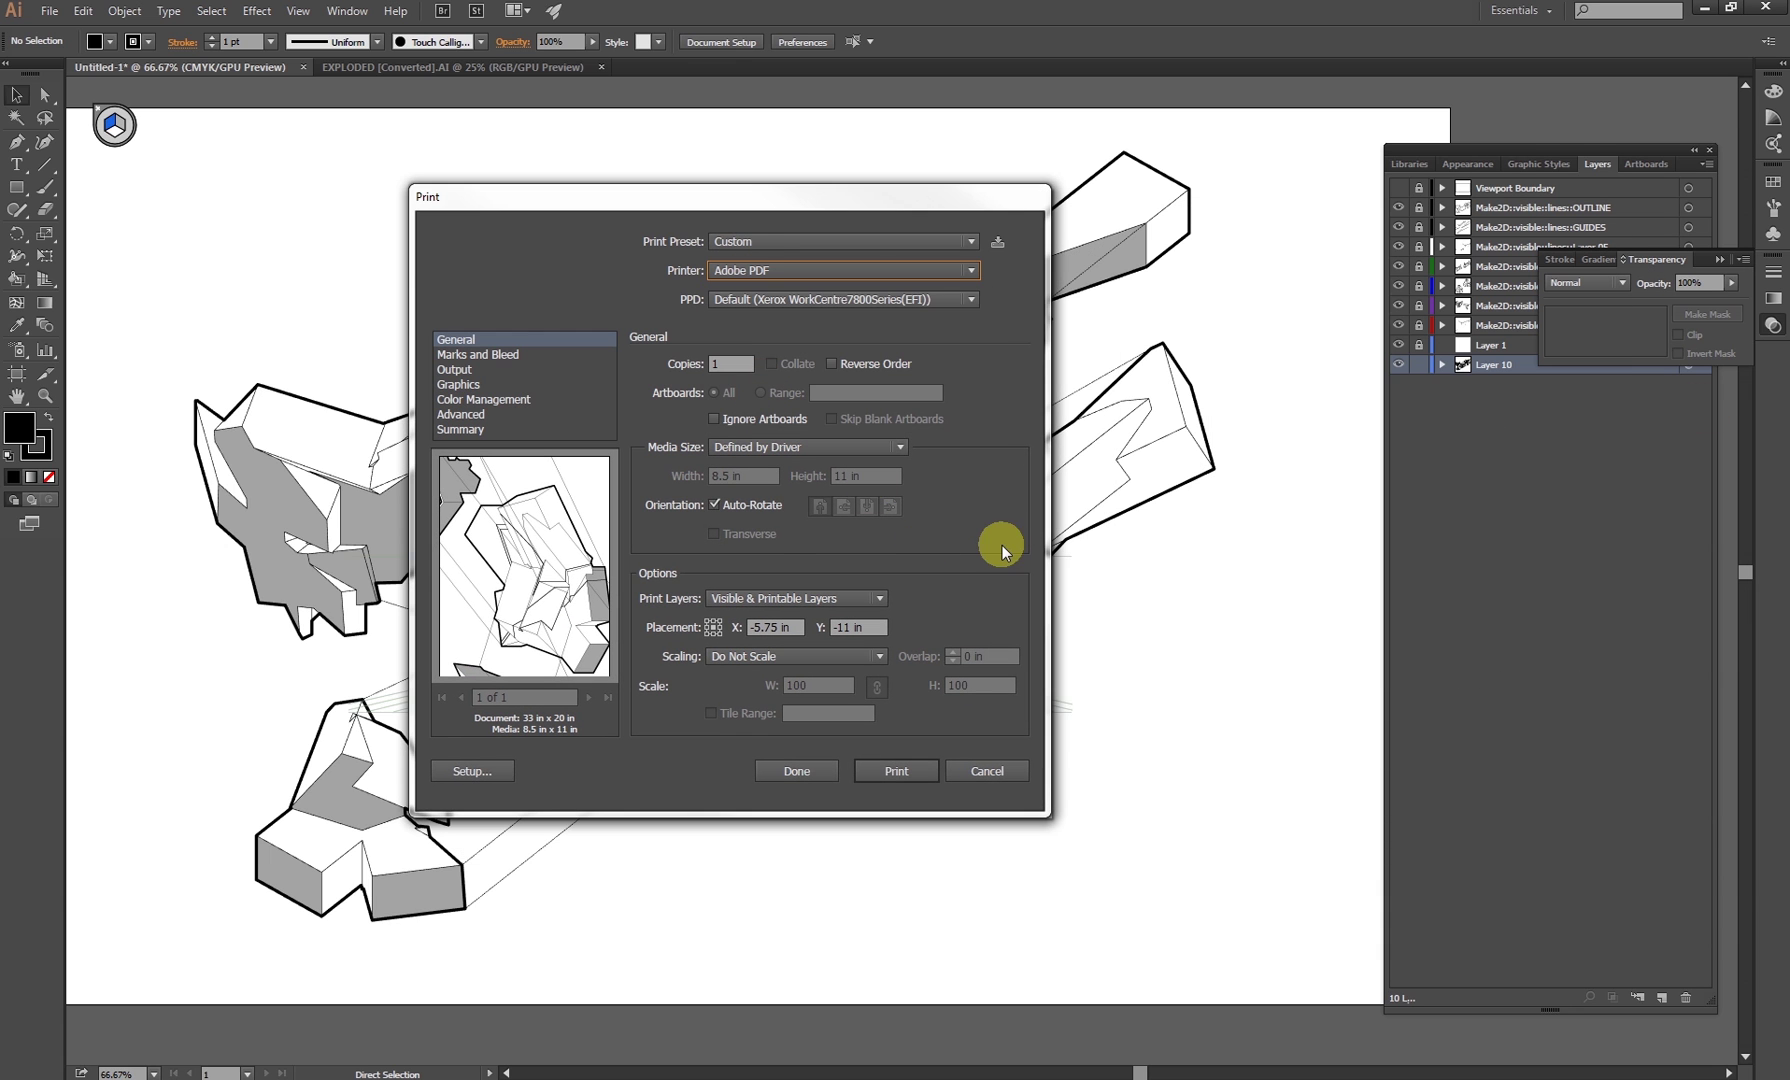
Set the media size to Custom at 20 by 33 in and print the drawing to Untitled-1 on the Desktop
left_click(758, 447)
left_click(759, 490)
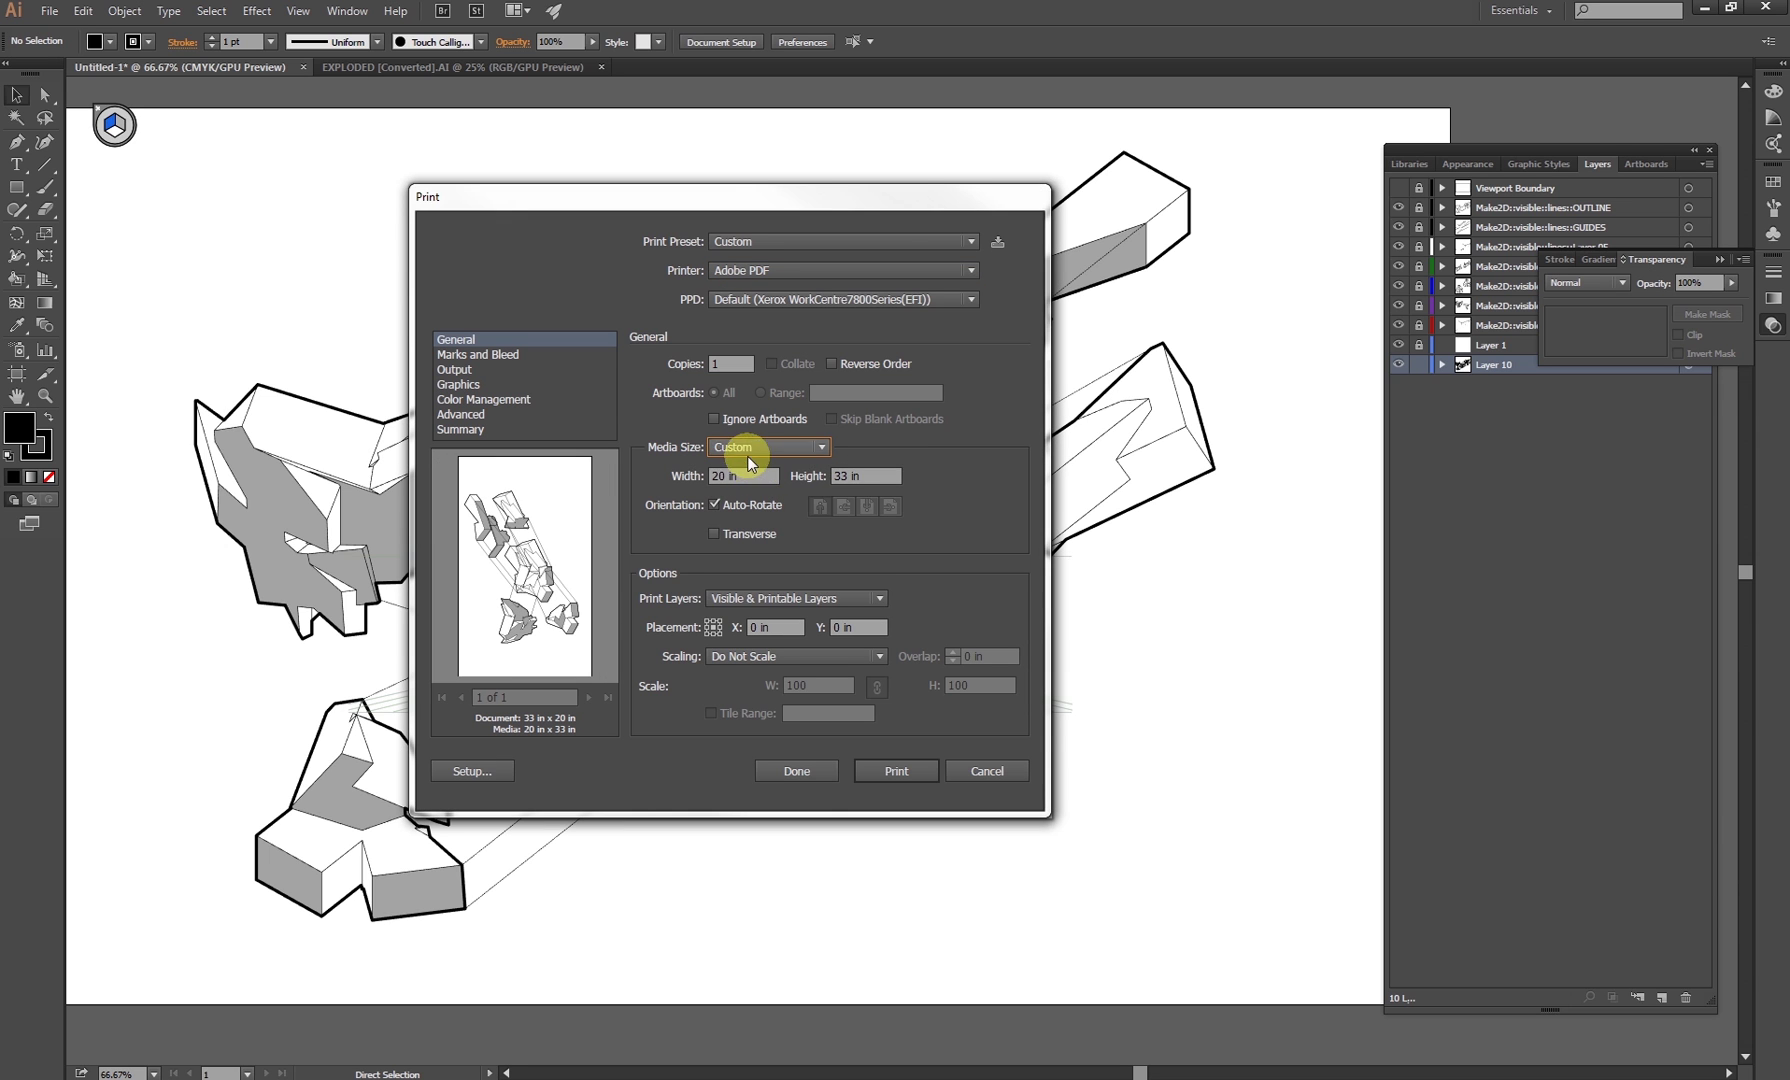
left_click(897, 771)
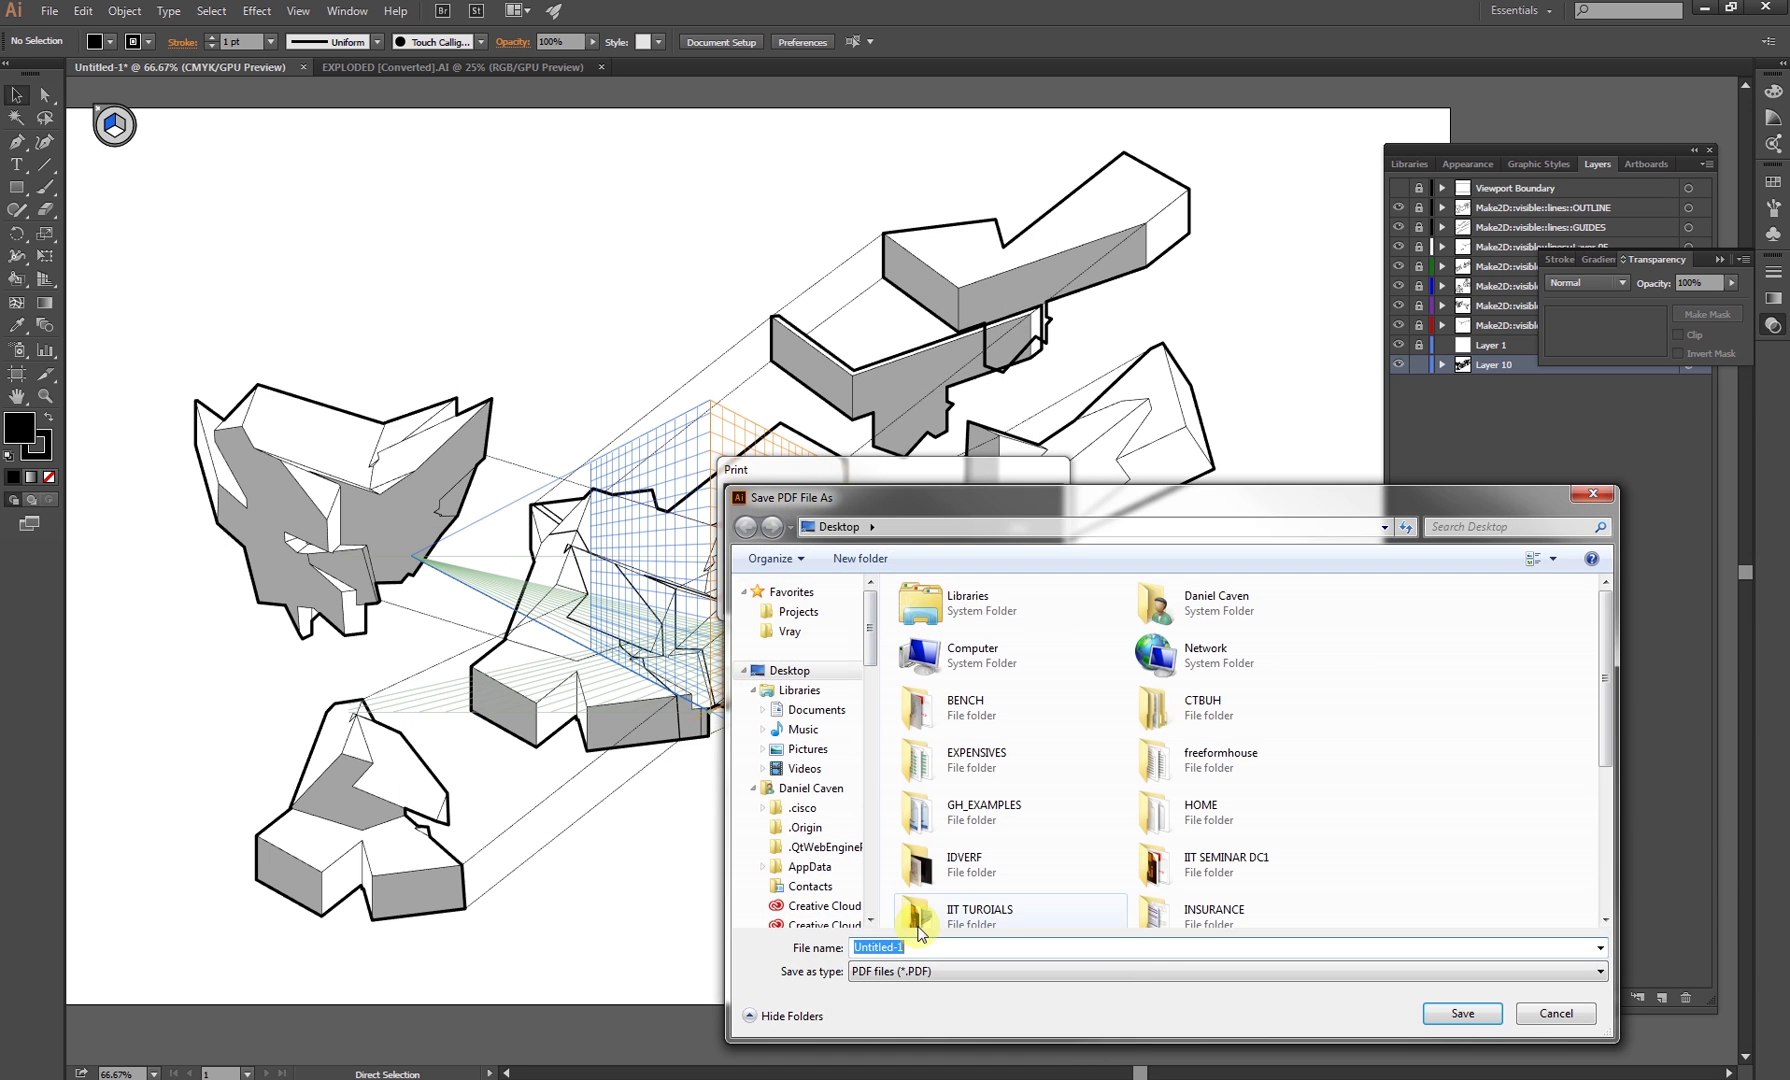
left_click(1460, 1014)
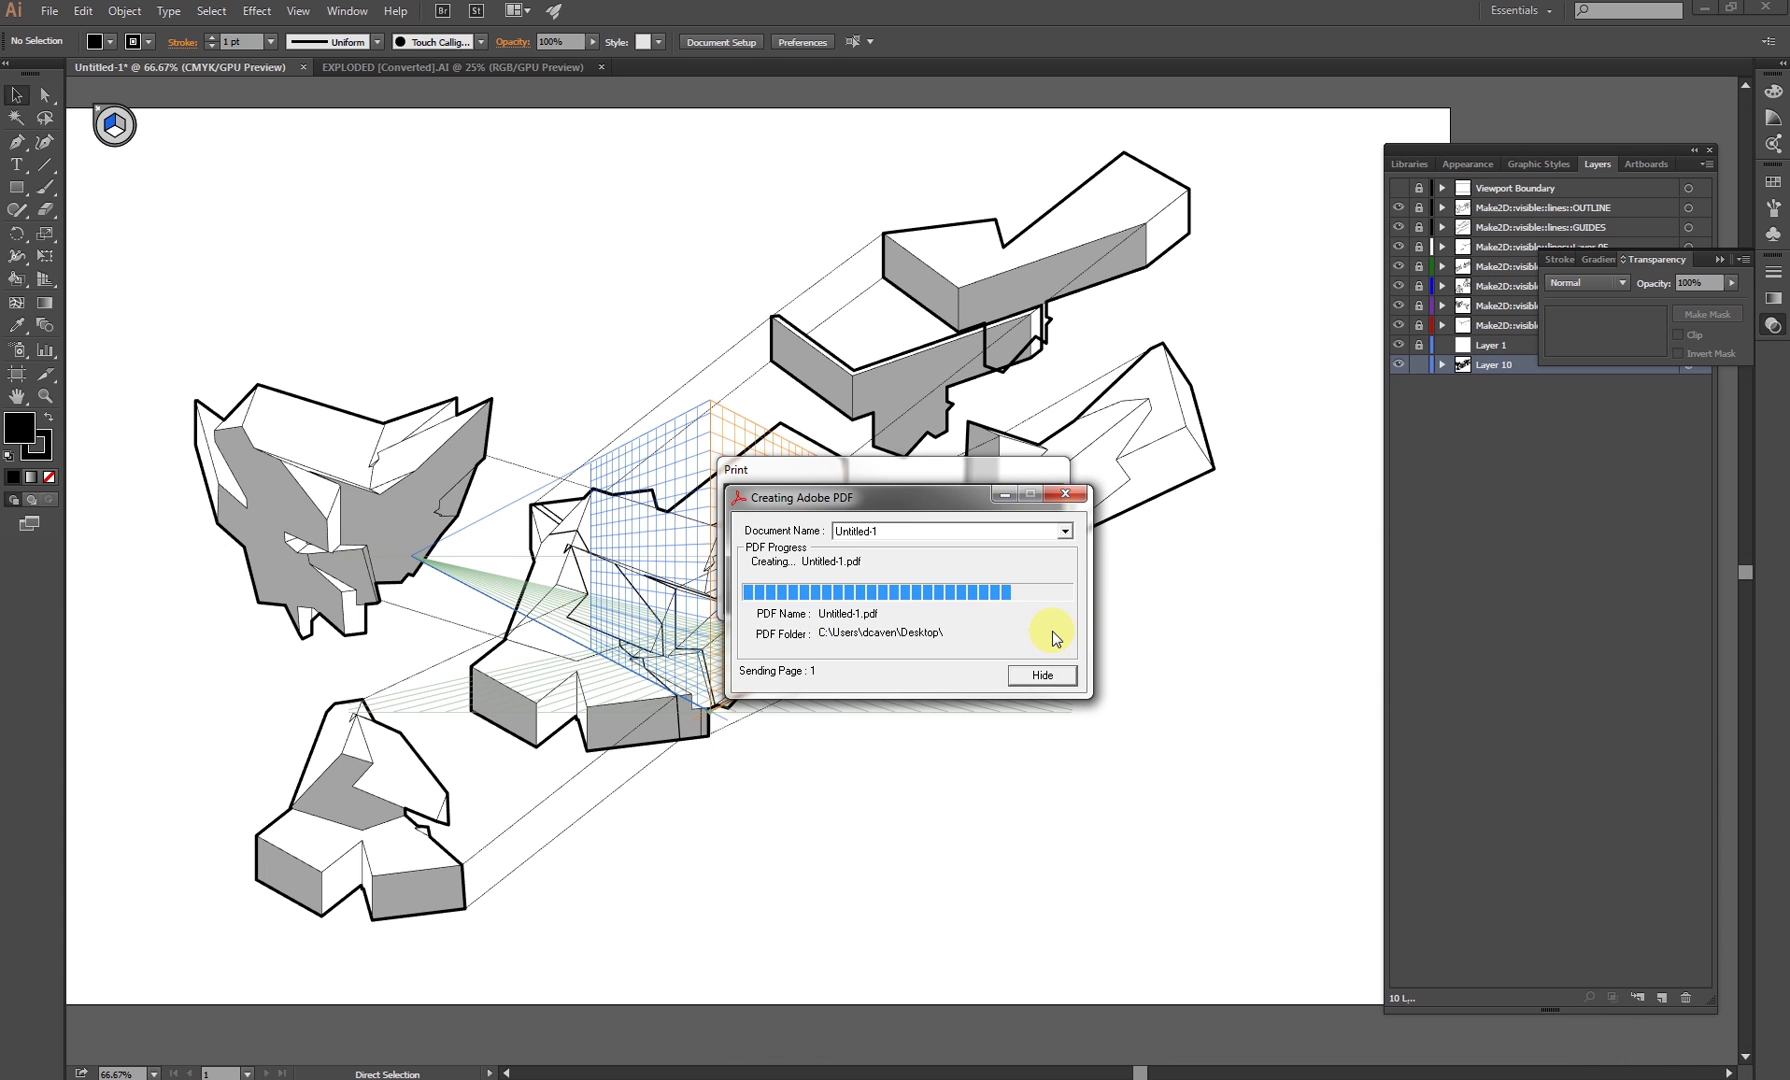